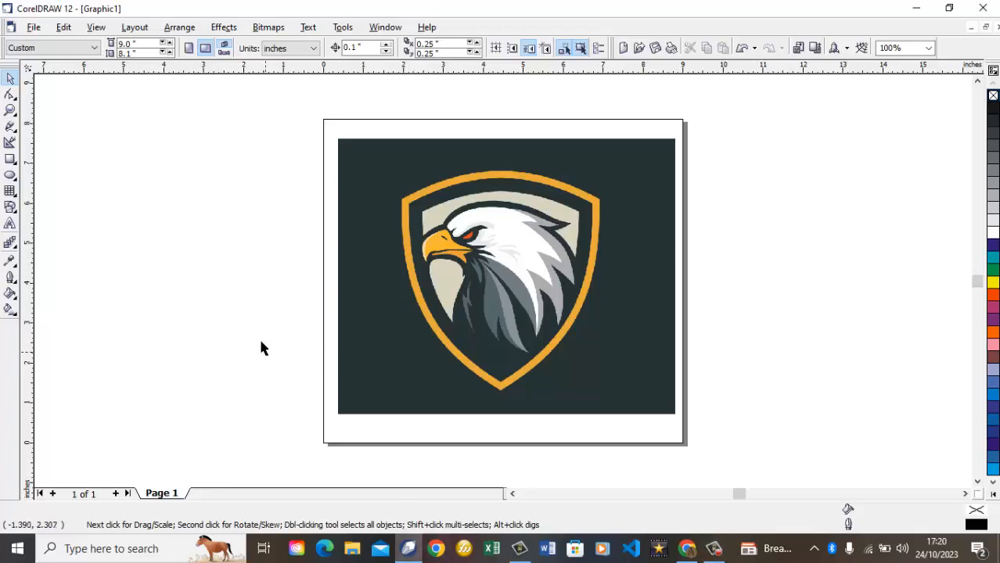
Draw a rectangle about 6.9 by 6 inches around the eagle shield and give it a white outline.
{"action": "left_click", "coordinate": [11, 159]}
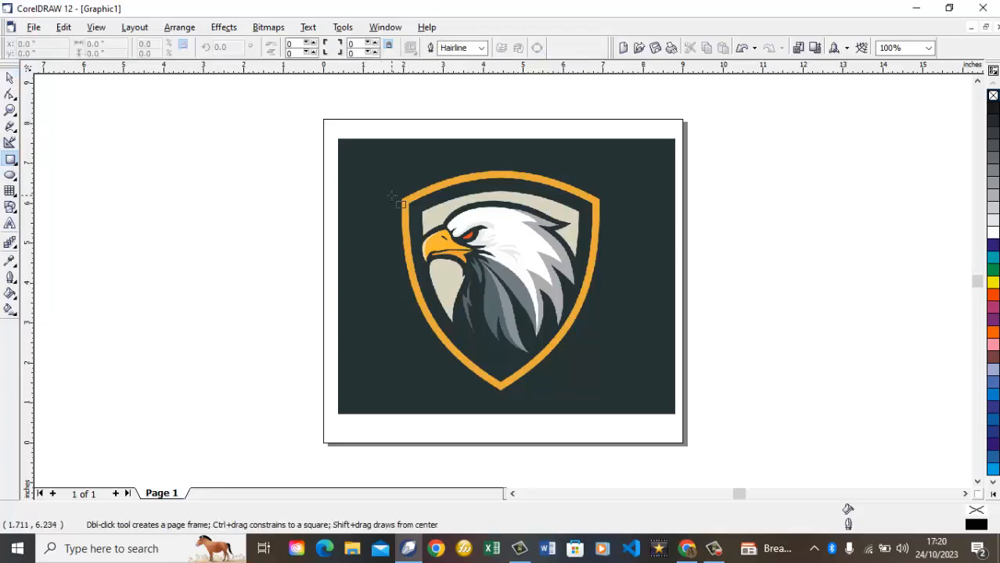
{"action": "left_click_drag", "start_coordinate": [365, 163], "coordinate": [644, 407]}
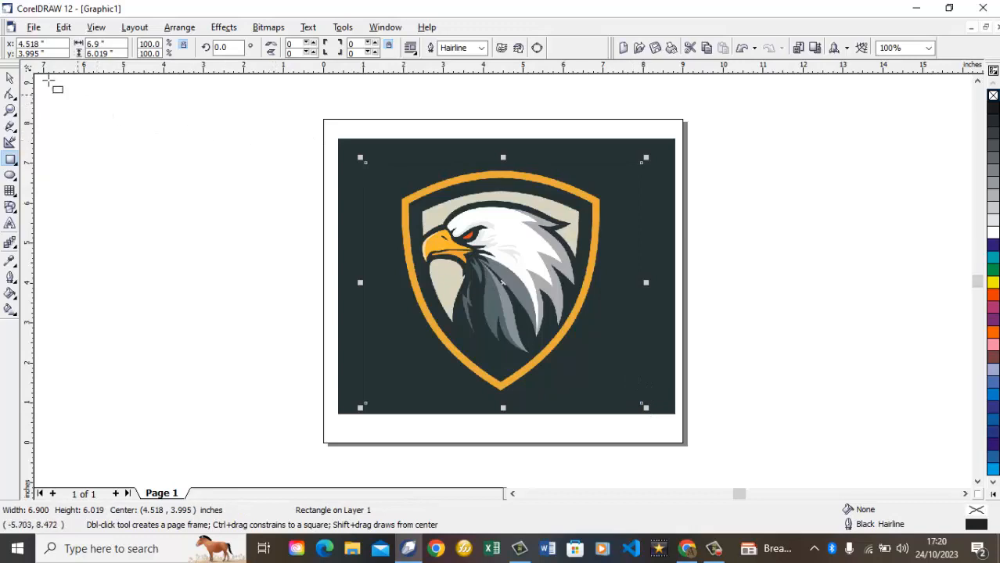
{"action": "left_click", "coordinate": [10, 79]}
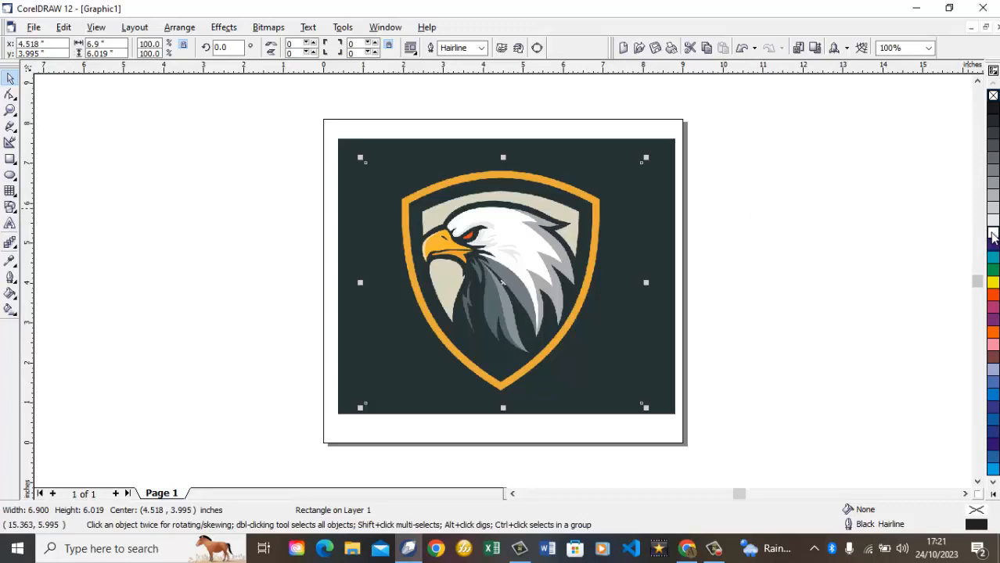
{"action": "right_click", "coordinate": [992, 236]}
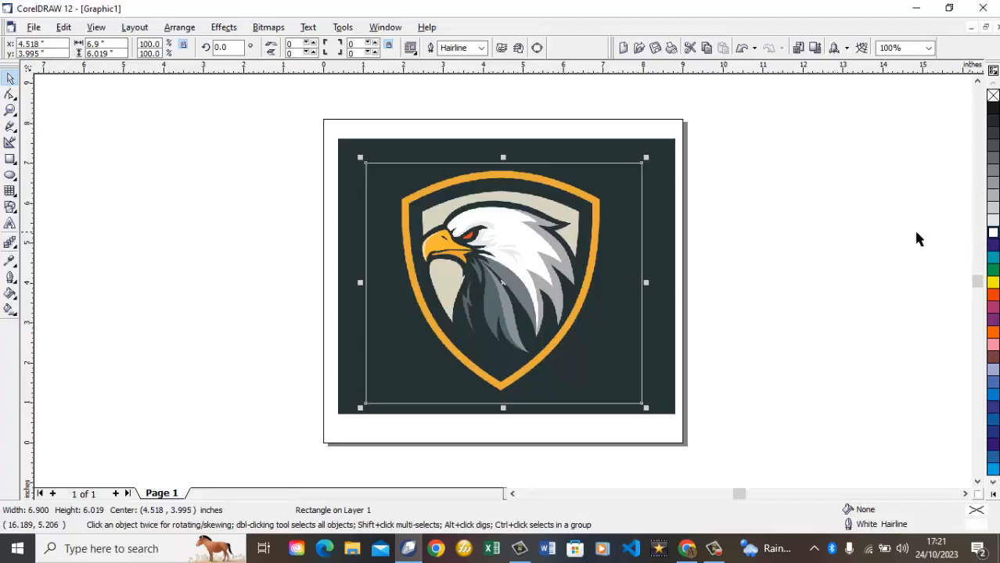
Convert the rectangle to curves and move its two top nodes onto the shield's upper outer corners.
{"action": "left_click", "coordinate": [537, 50]}
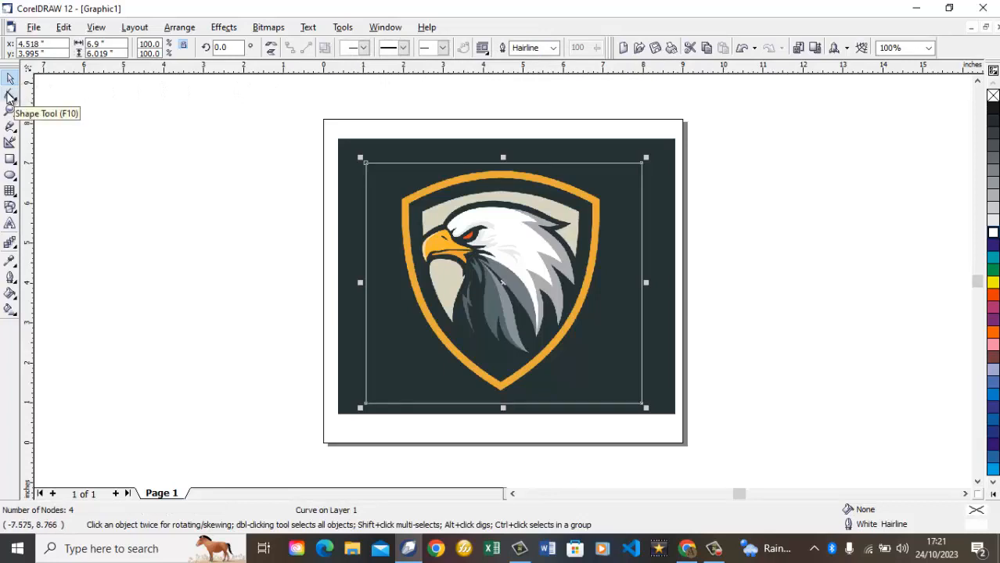
{"action": "left_click", "coordinate": [10, 95]}
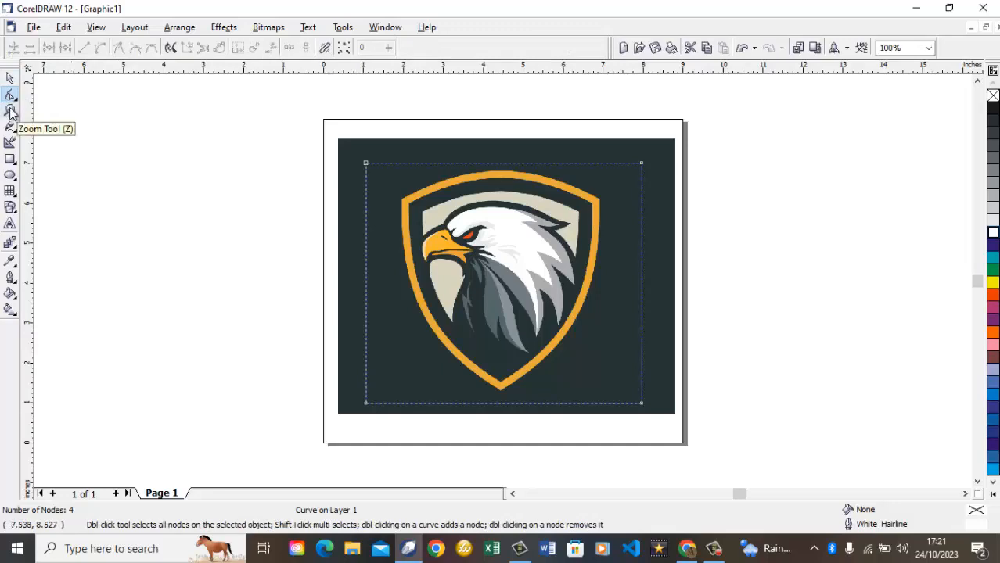
{"action": "left_click", "coordinate": [10, 111]}
{"action": "left_click_drag", "start_coordinate": [337, 135], "coordinate": [703, 248]}
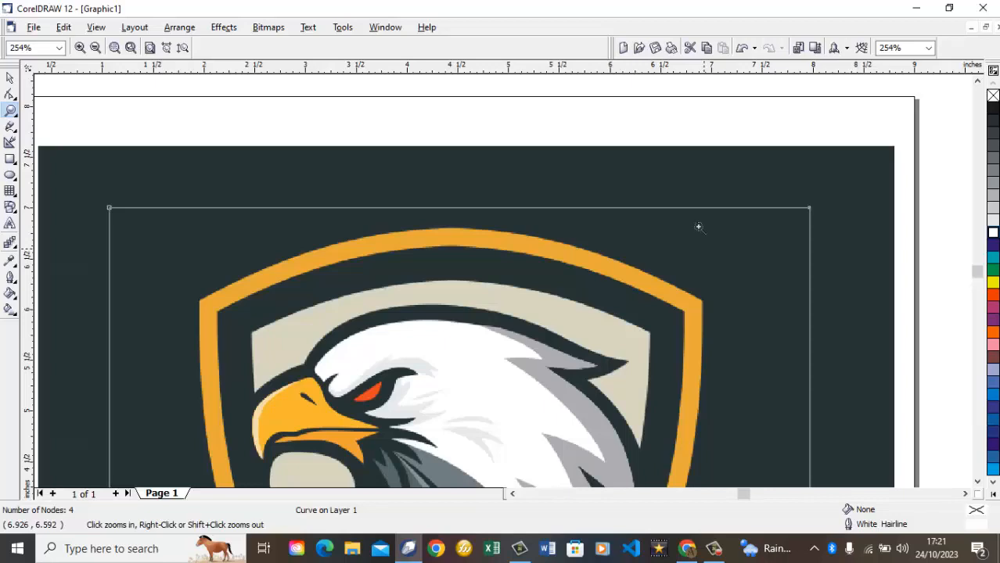
{"action": "left_click", "coordinate": [10, 78]}
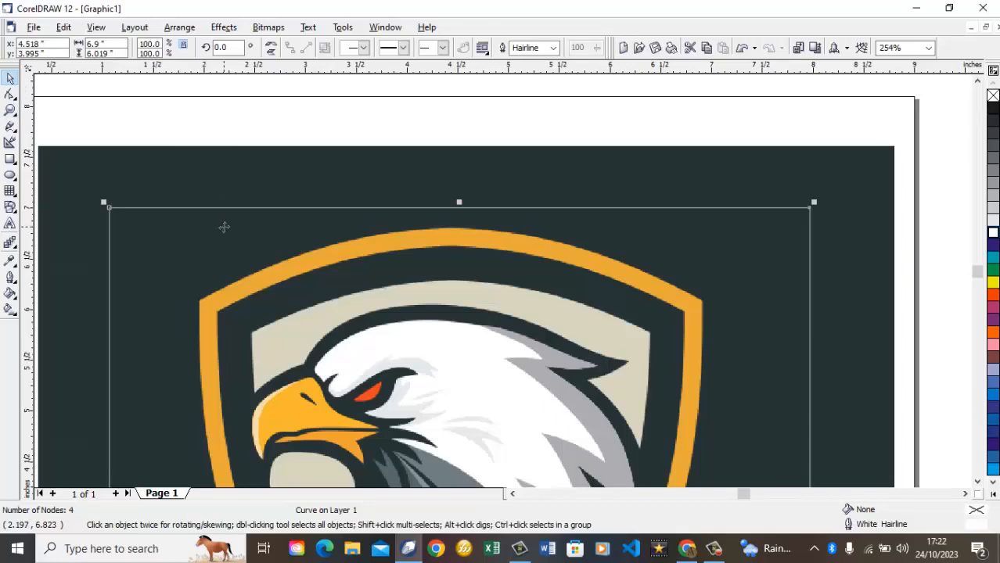
{"action": "key", "text": "F10"}
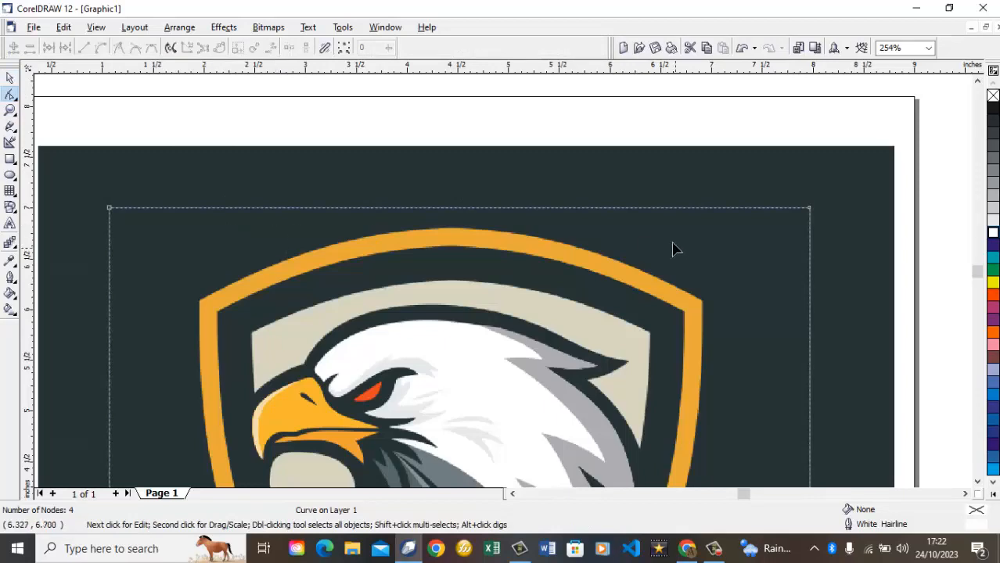
{"action": "left_click_drag", "start_coordinate": [810, 210], "coordinate": [694, 309]}
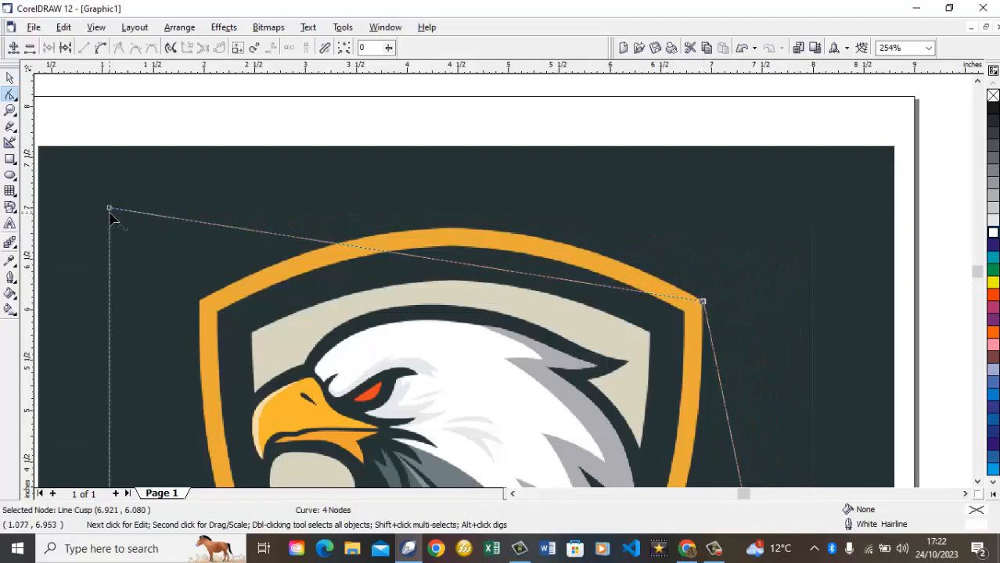
{"action": "left_click_drag", "start_coordinate": [108, 209], "coordinate": [196, 301]}
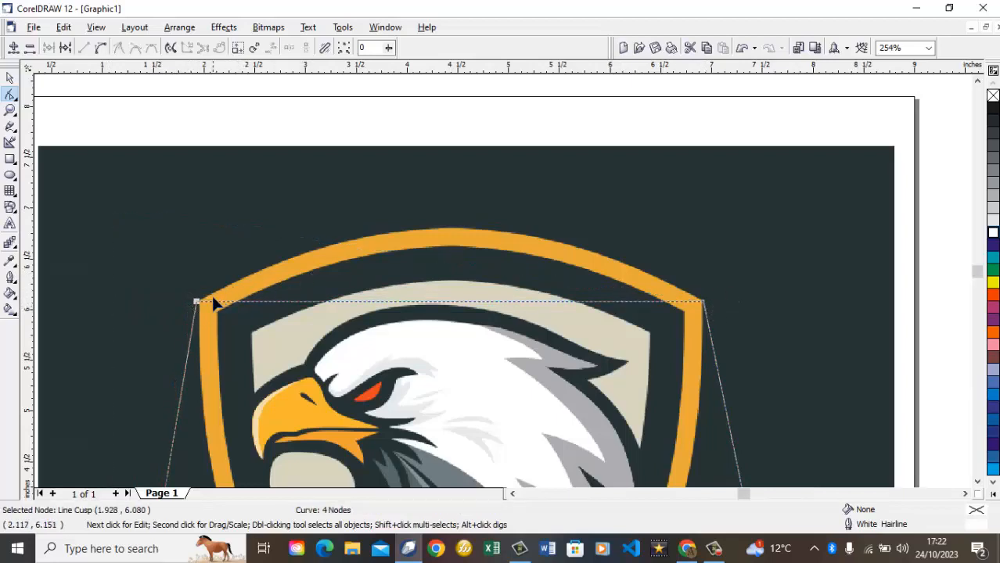
Convert the outline's top edge to a curve and bend it upward along the shield's outer top arc.
{"action": "left_click", "coordinate": [704, 303]}
{"action": "left_click", "coordinate": [100, 48]}
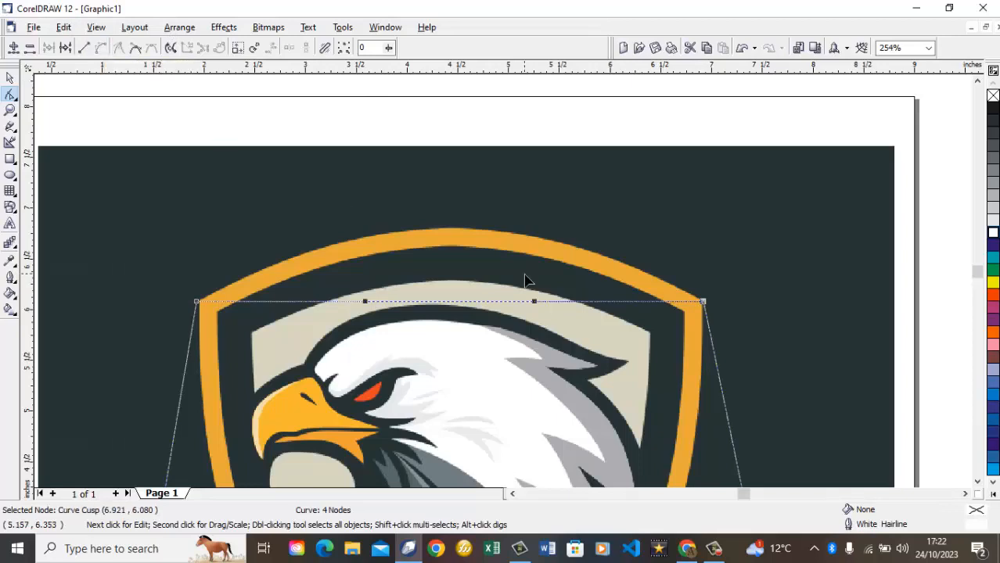
{"action": "left_click_drag", "start_coordinate": [457, 305], "coordinate": [456, 232]}
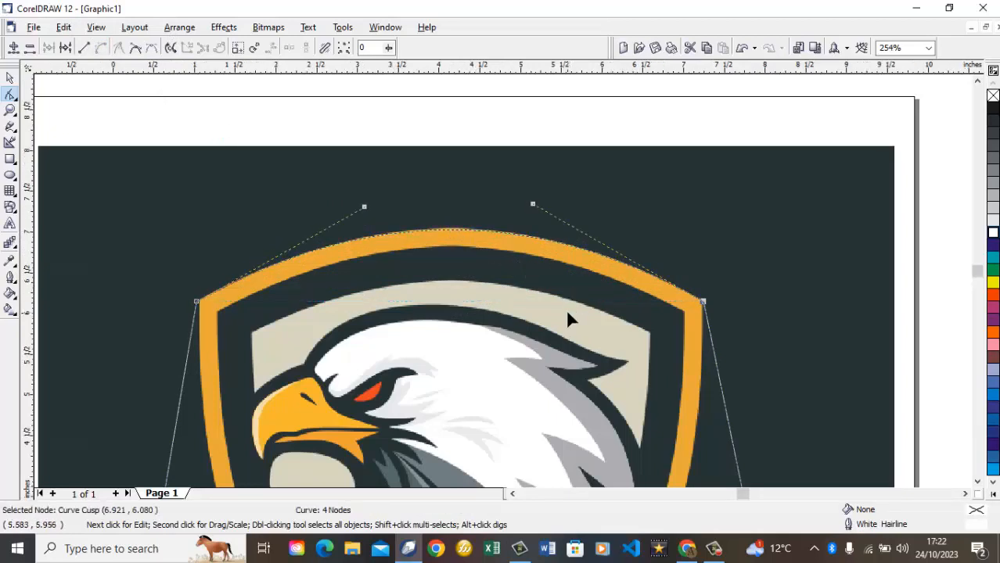
Add a node near the middle of the outline's bottom edge and move it onto the shield's bottom tip.
{"action": "scroll", "coordinate": [569, 321], "scroll_direction": "down", "scroll_amount": 4}
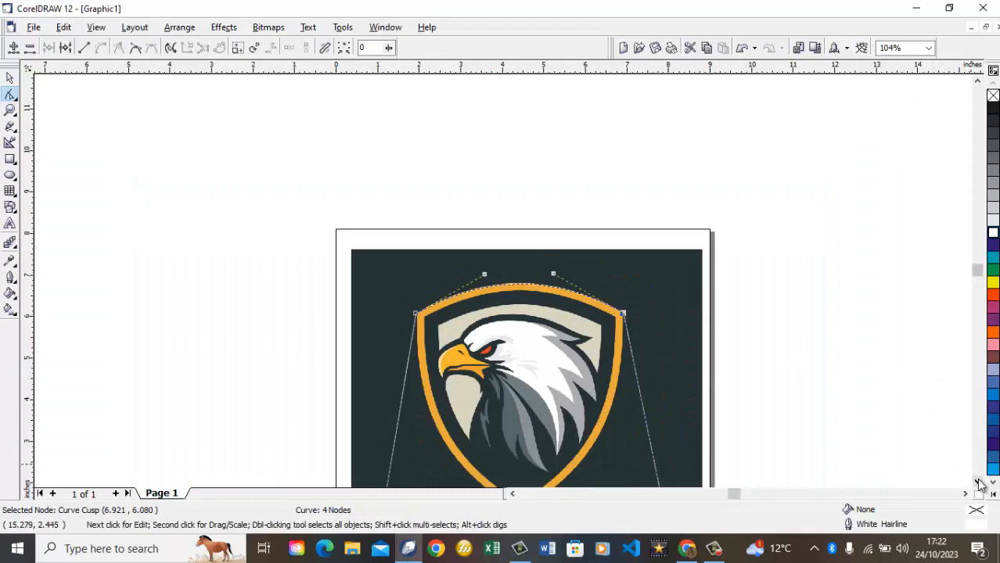
{"action": "scroll", "coordinate": [976, 475], "scroll_direction": "down", "scroll_amount": 5}
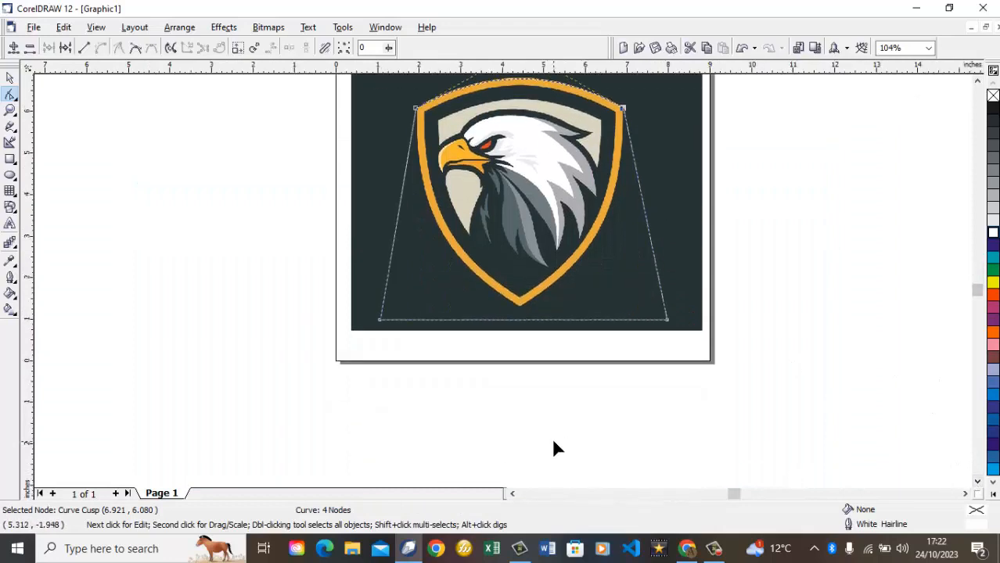
{"action": "left_click", "coordinate": [10, 110]}
{"action": "left_click_drag", "start_coordinate": [403, 249], "coordinate": [618, 328]}
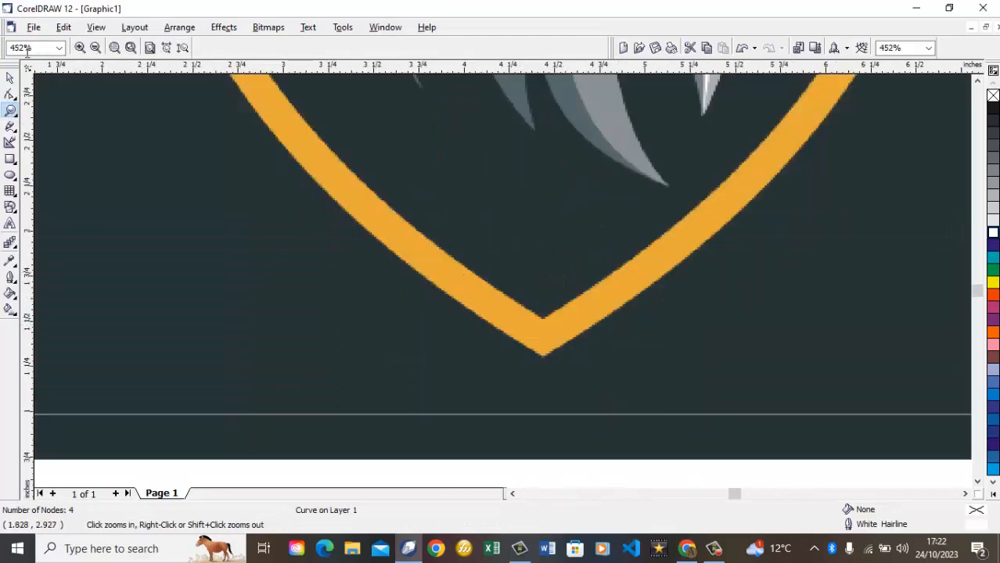
{"action": "left_click", "coordinate": [10, 78]}
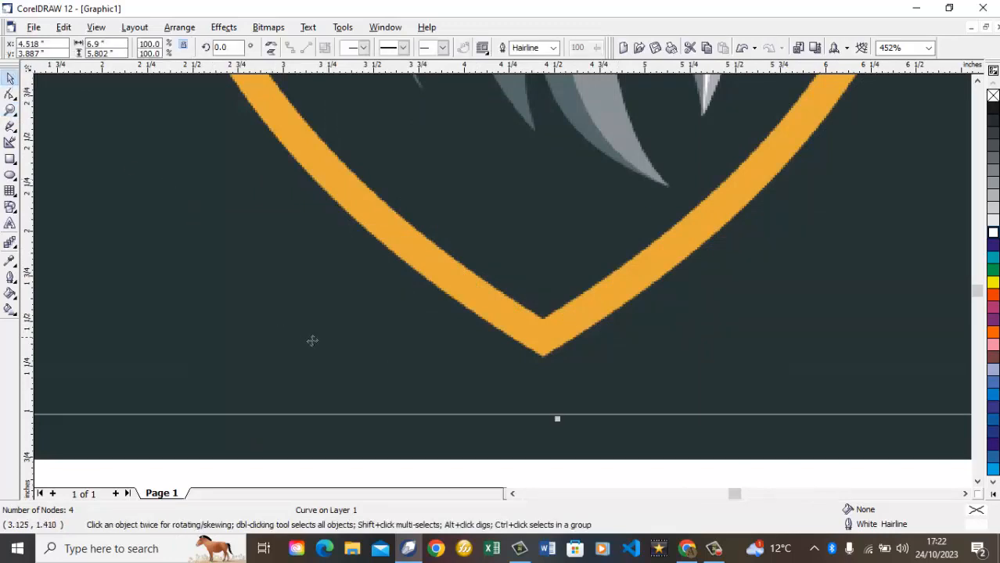
{"action": "key", "text": "F10"}
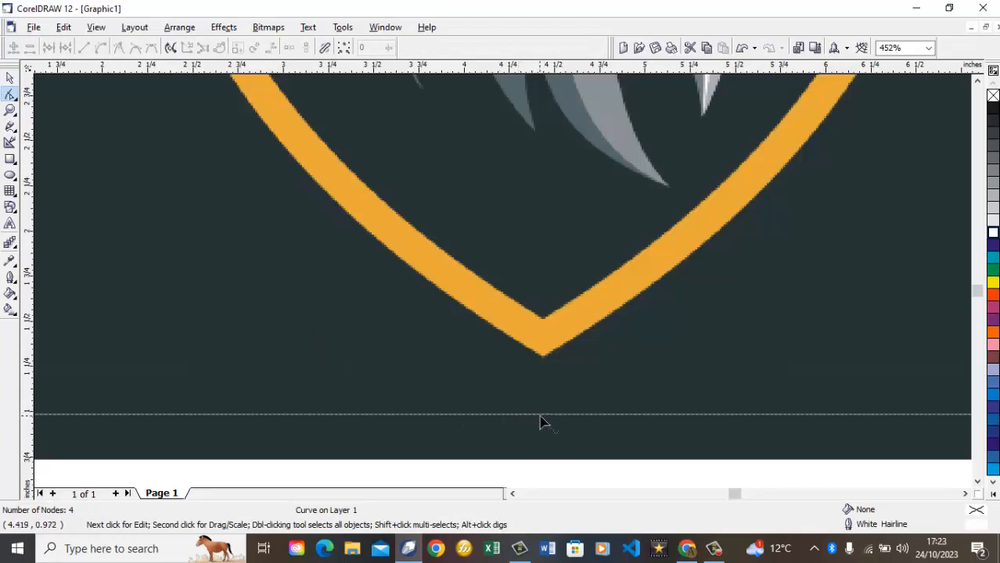
{"action": "double_click", "coordinate": [536, 415]}
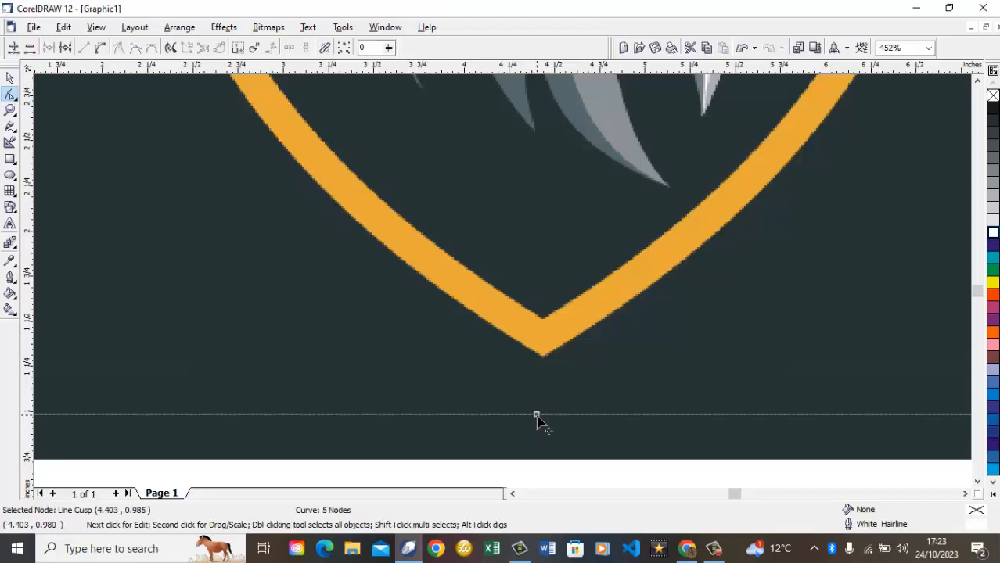
{"action": "left_click_drag", "start_coordinate": [536, 416], "coordinate": [540, 360]}
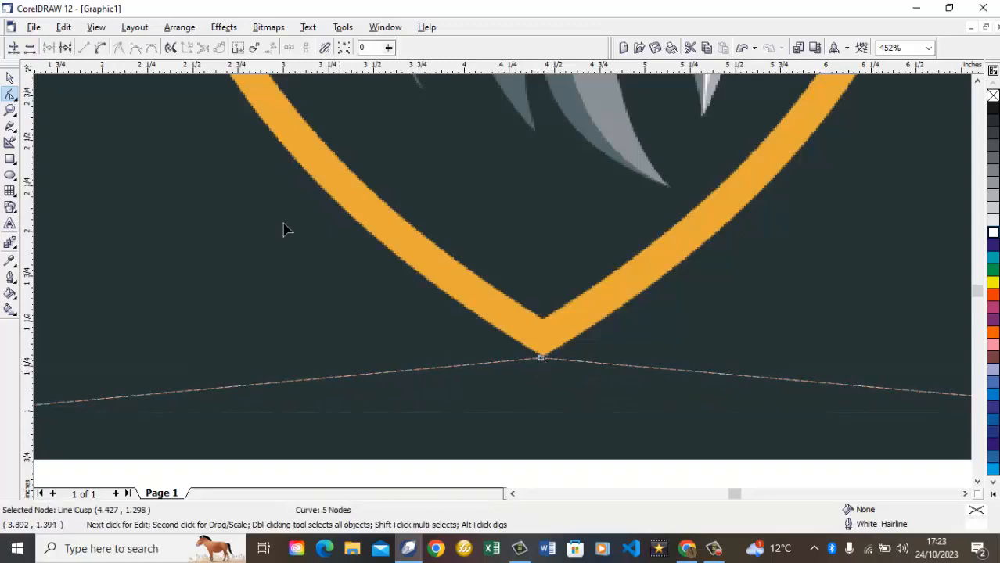
Delete the outline's two lower corner nodes, leaving the two upper corners and the bottom tip.
{"action": "left_click", "coordinate": [10, 110]}
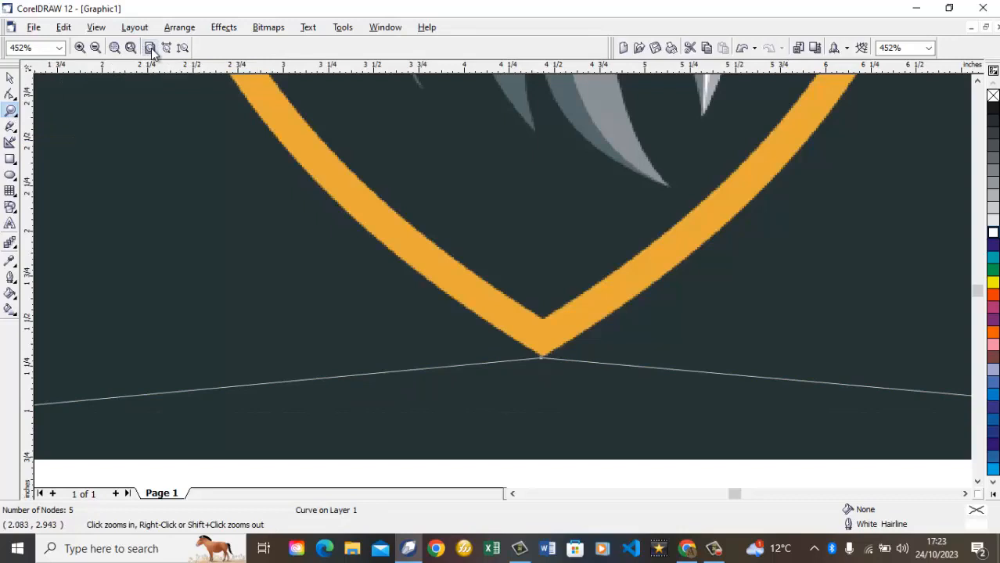
{"action": "left_click", "coordinate": [151, 48]}
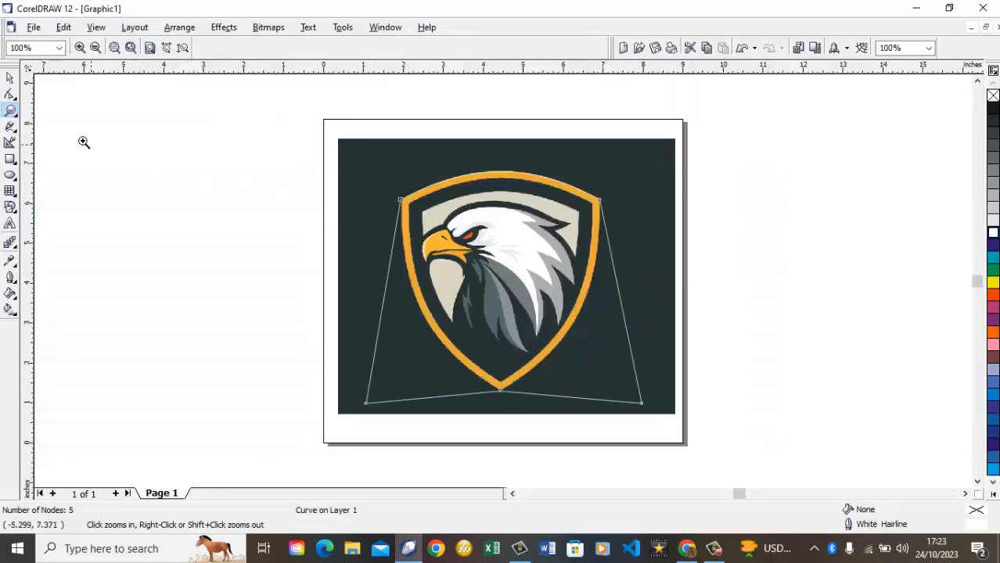
{"action": "left_click", "coordinate": [11, 78]}
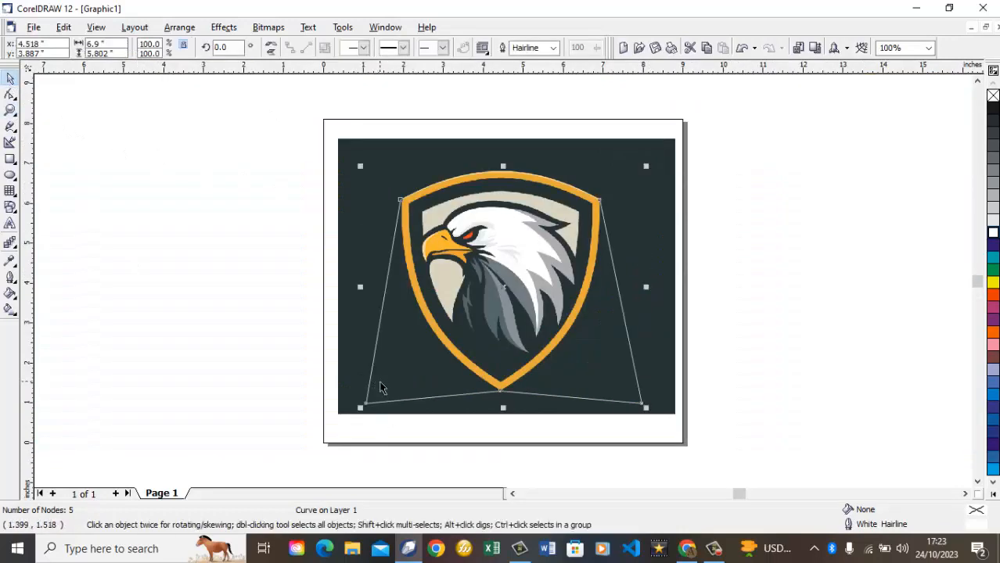
{"action": "key", "text": "F10"}
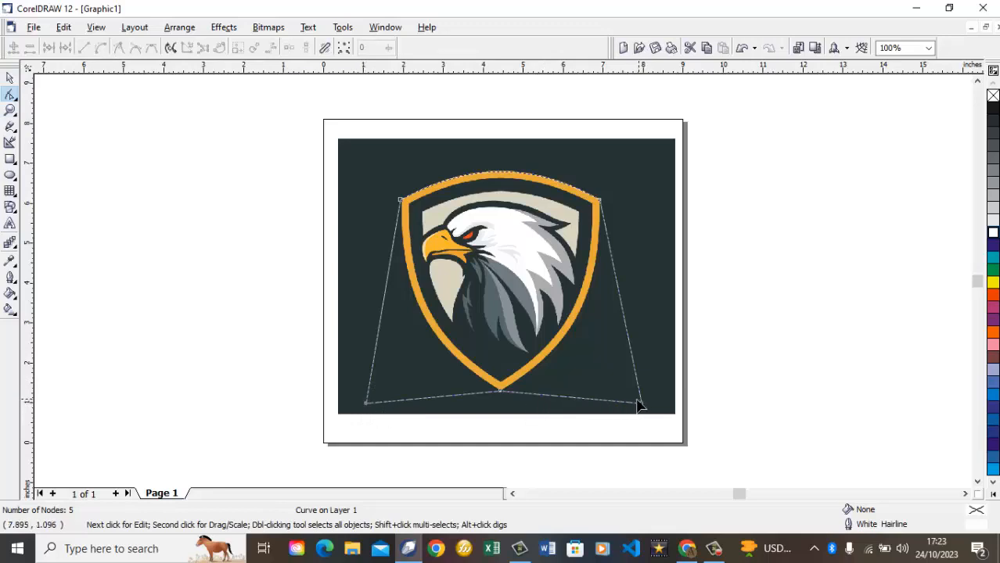
{"action": "left_click", "coordinate": [365, 405]}
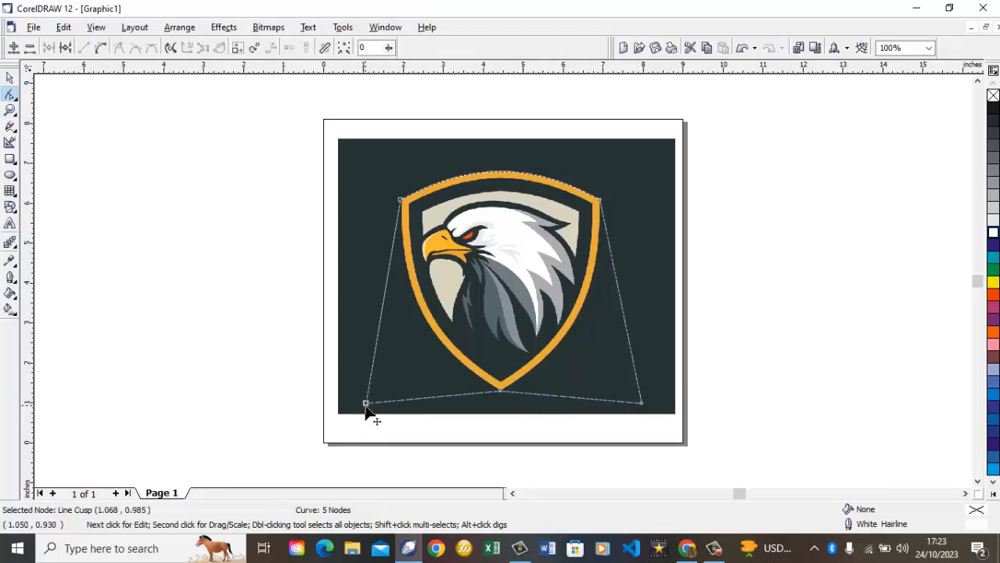
{"action": "key", "text": "Delete"}
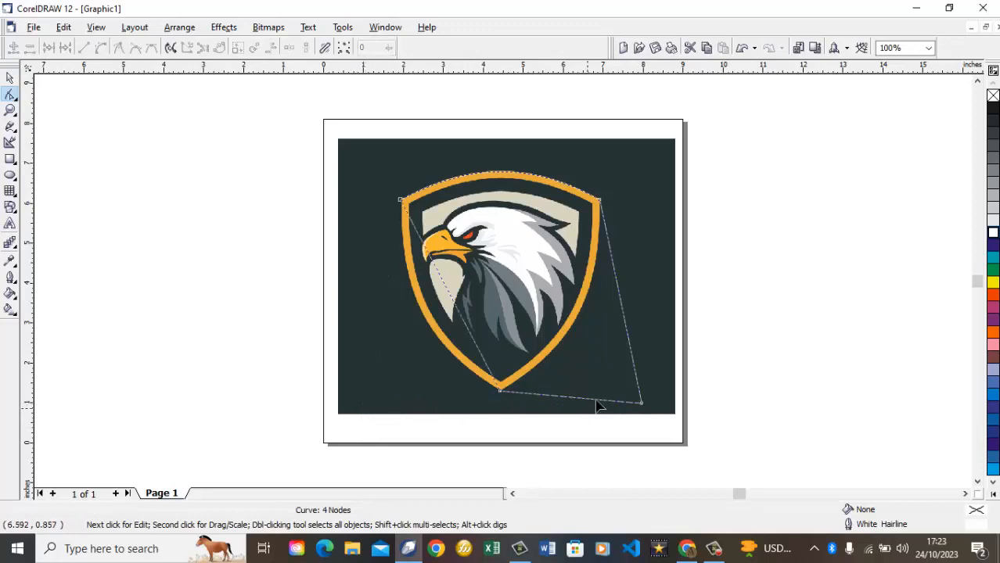
{"action": "left_click", "coordinate": [643, 408]}
{"action": "key", "text": "Delete"}
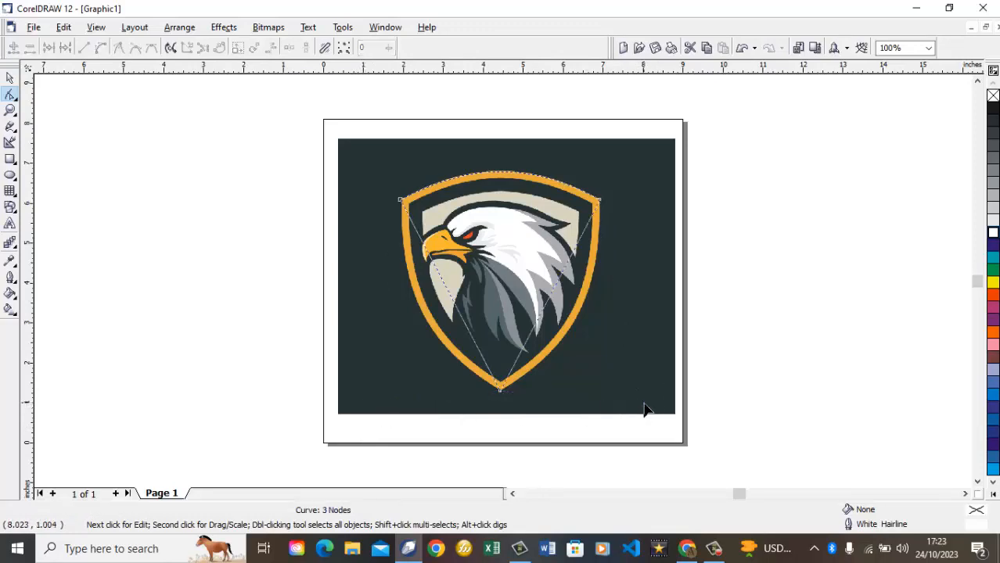
Convert the outline's left and right sides to curves and bend each along the shield's outer edge.
{"action": "left_click", "coordinate": [10, 109]}
{"action": "left_click_drag", "start_coordinate": [378, 185], "coordinate": [626, 393]}
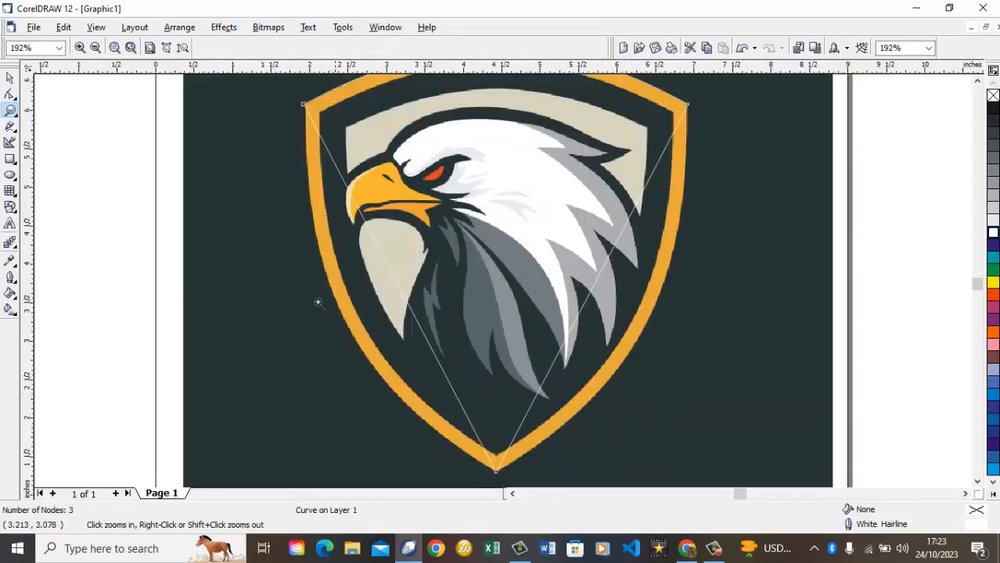
{"action": "left_click", "coordinate": [10, 78]}
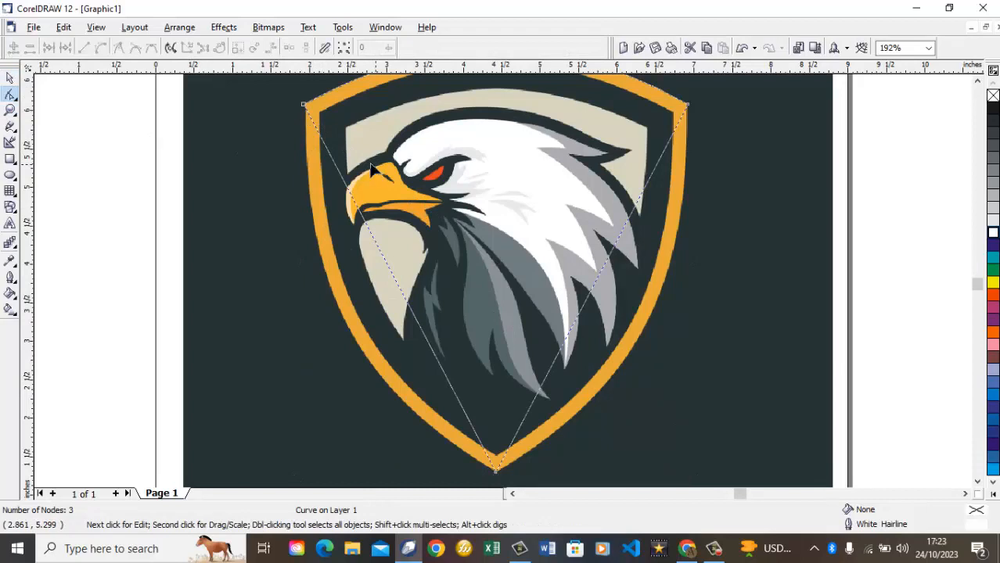
{"action": "left_click", "coordinate": [303, 106]}
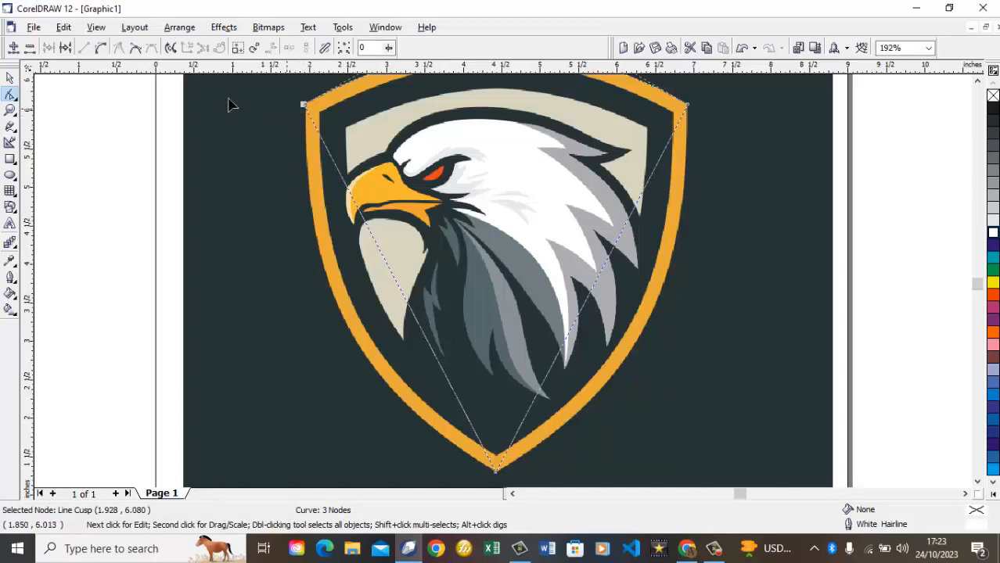
{"action": "left_click", "coordinate": [101, 49]}
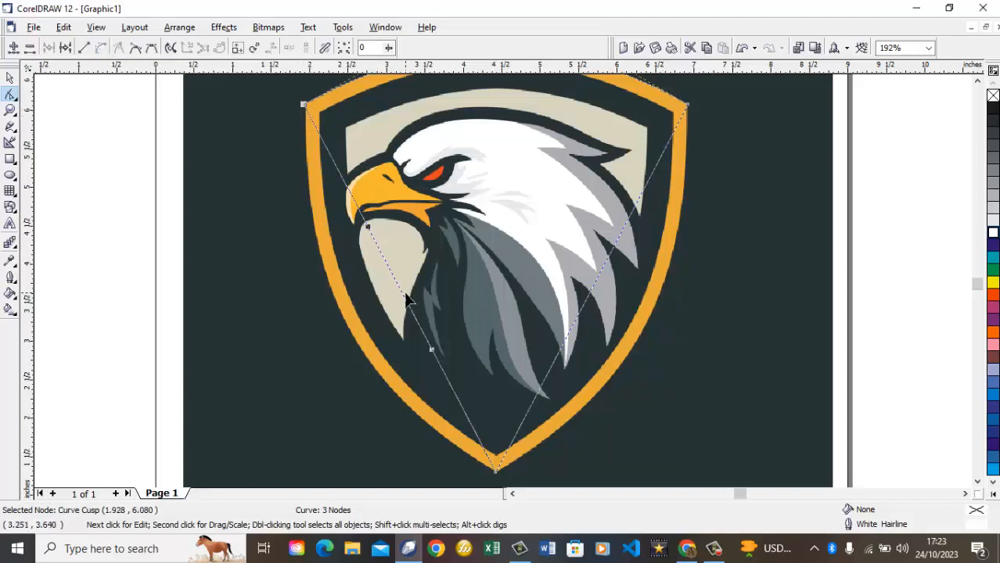
{"action": "left_click_drag", "start_coordinate": [405, 307], "coordinate": [362, 352]}
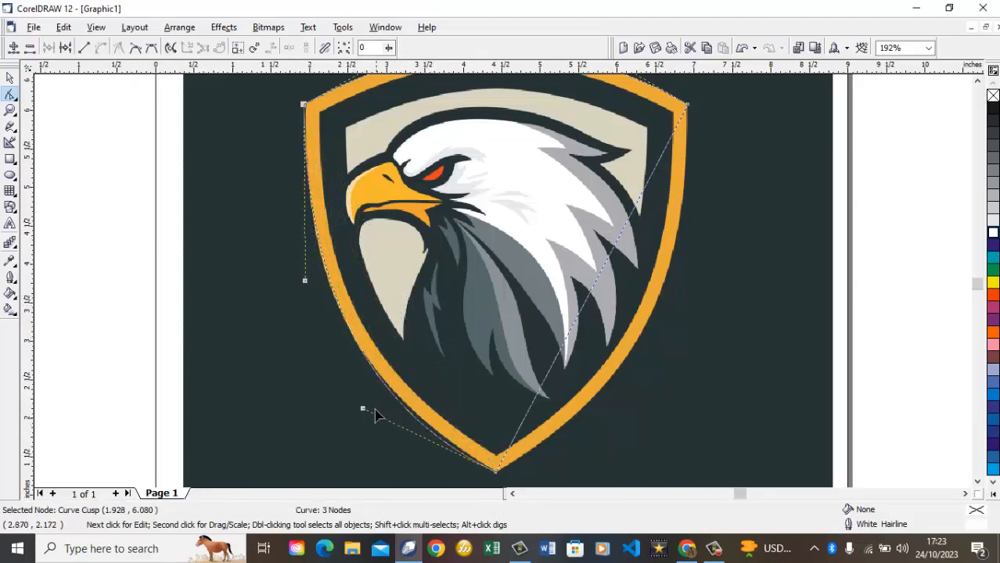
{"action": "left_click_drag", "start_coordinate": [363, 410], "coordinate": [359, 396]}
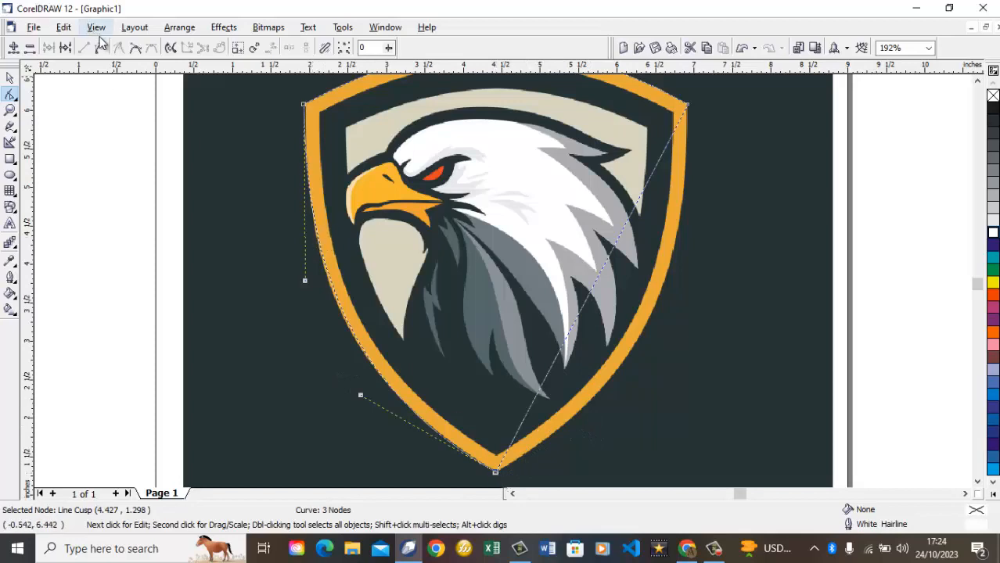
{"action": "left_click", "coordinate": [101, 47]}
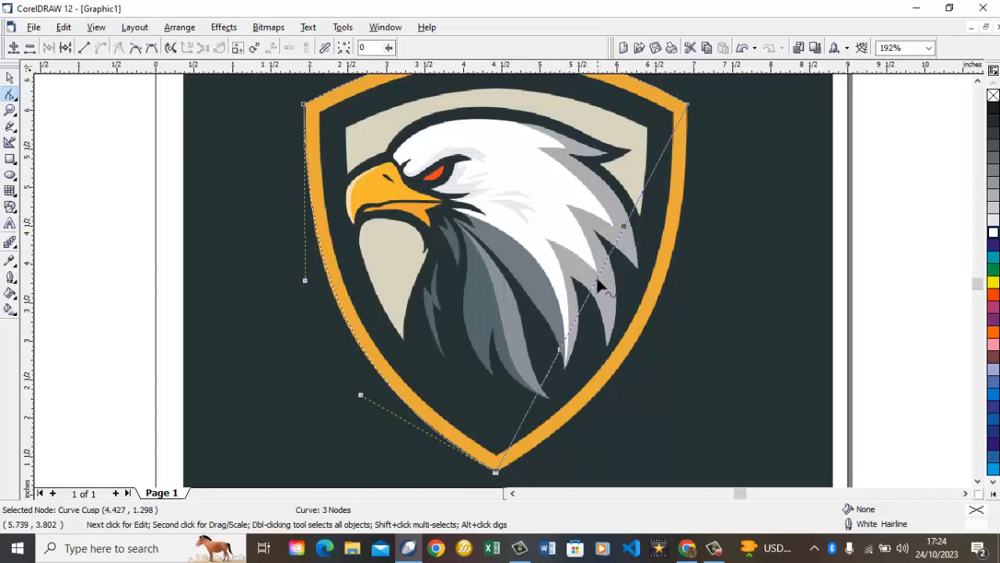
{"action": "left_click_drag", "start_coordinate": [598, 286], "coordinate": [650, 327]}
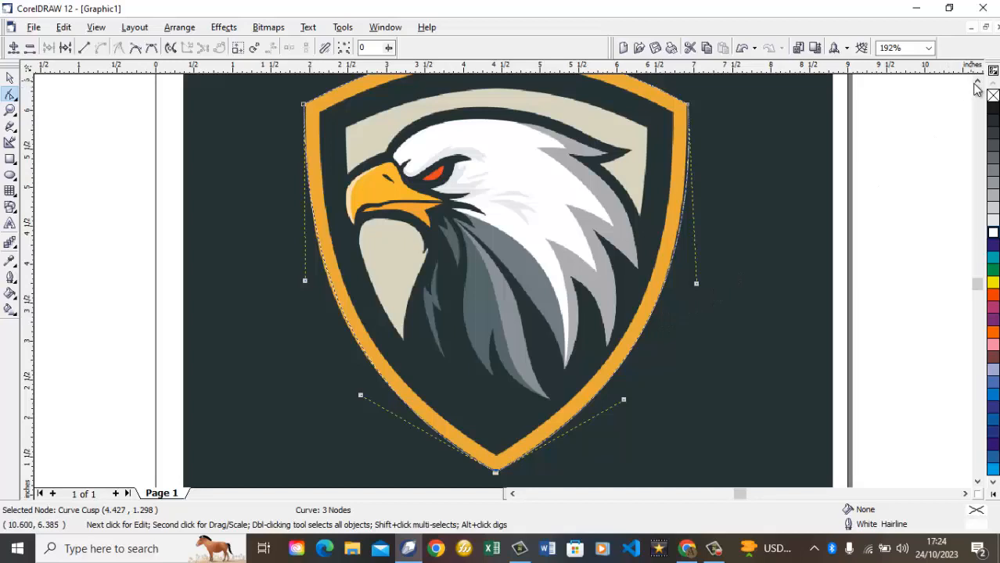
{"action": "scroll", "coordinate": [845, 200], "scroll_direction": "down", "scroll_amount": 1}
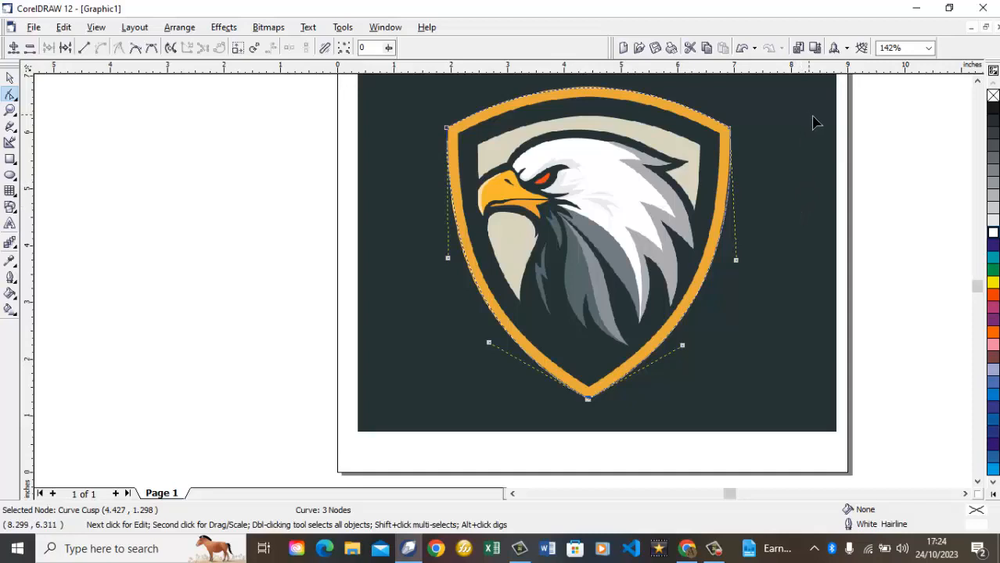
{"action": "left_click", "coordinate": [11, 78]}
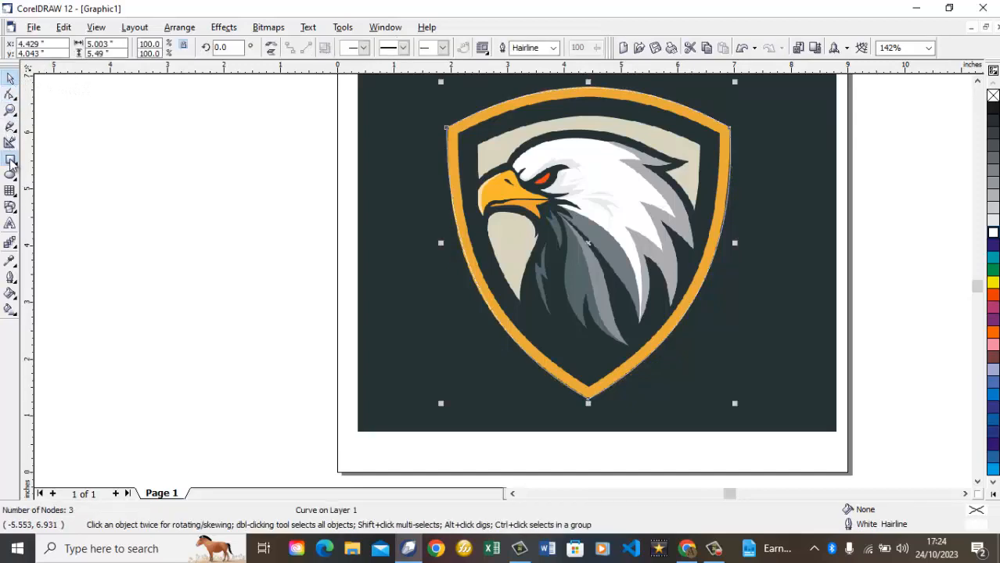
{"action": "left_click", "coordinate": [11, 160]}
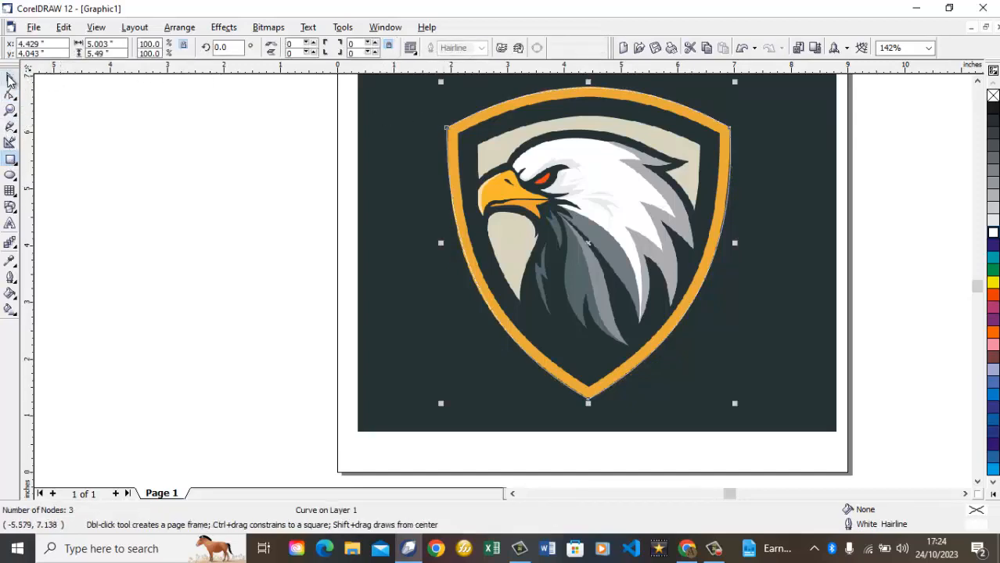
{"action": "left_click", "coordinate": [10, 79]}
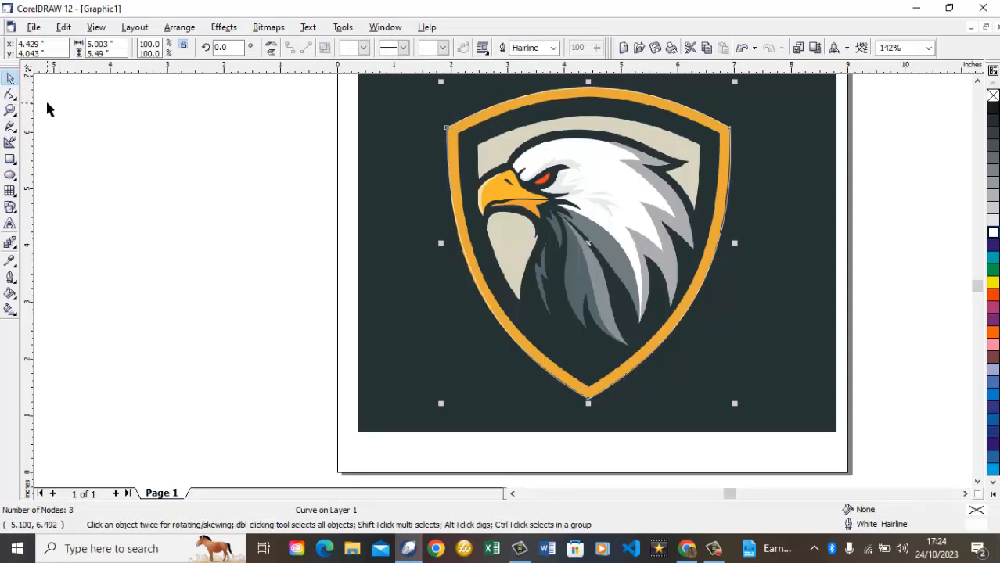
{"action": "key", "text": "ctrl+d"}
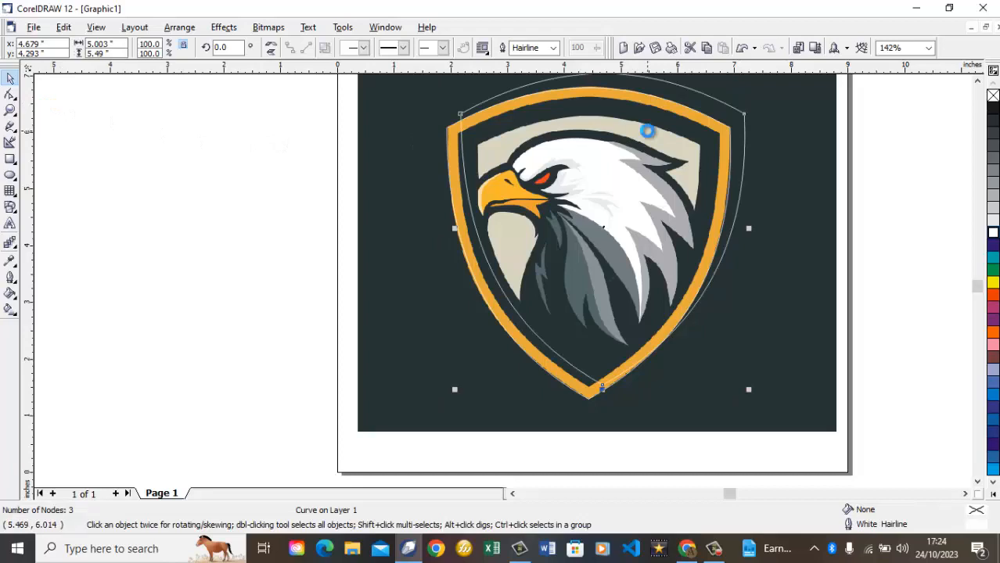
{"action": "key", "text": "Delete"}
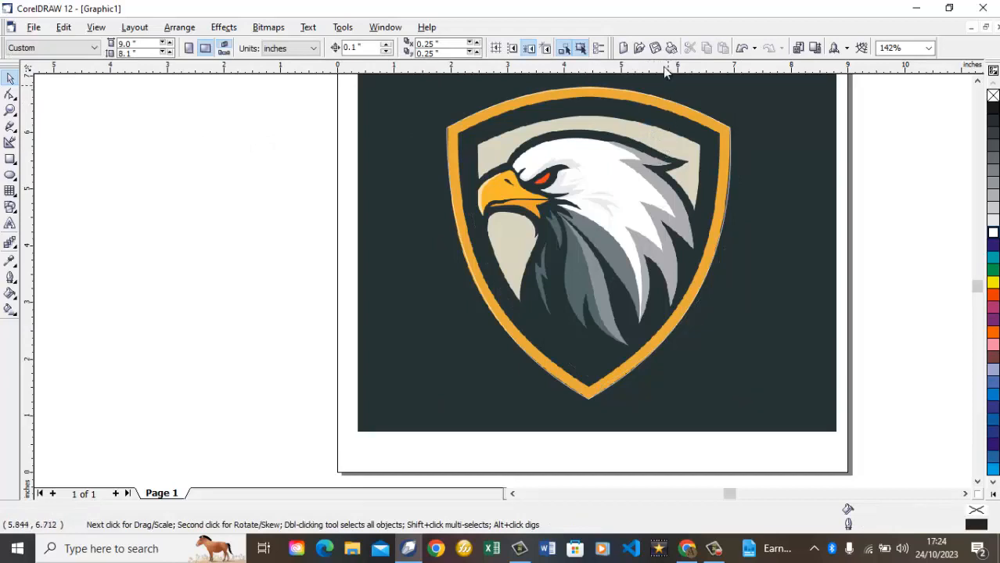
{"action": "left_click", "coordinate": [463, 128]}
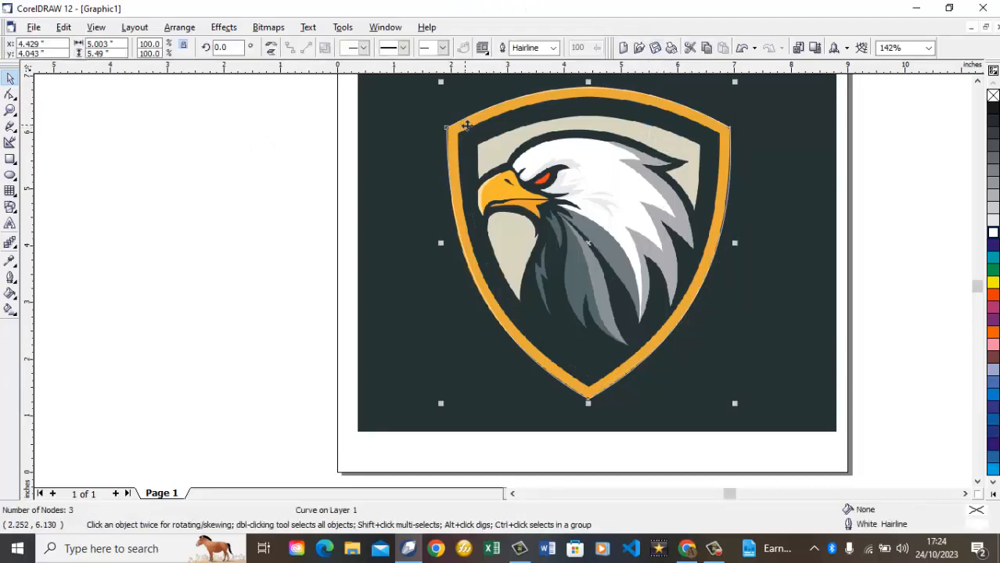
Draw a rectangle about 4.63 by 4.48 inches from the gold border's inner upper corner down to the inner tip's level, with a yellow outline.
{"action": "left_click", "coordinate": [11, 162]}
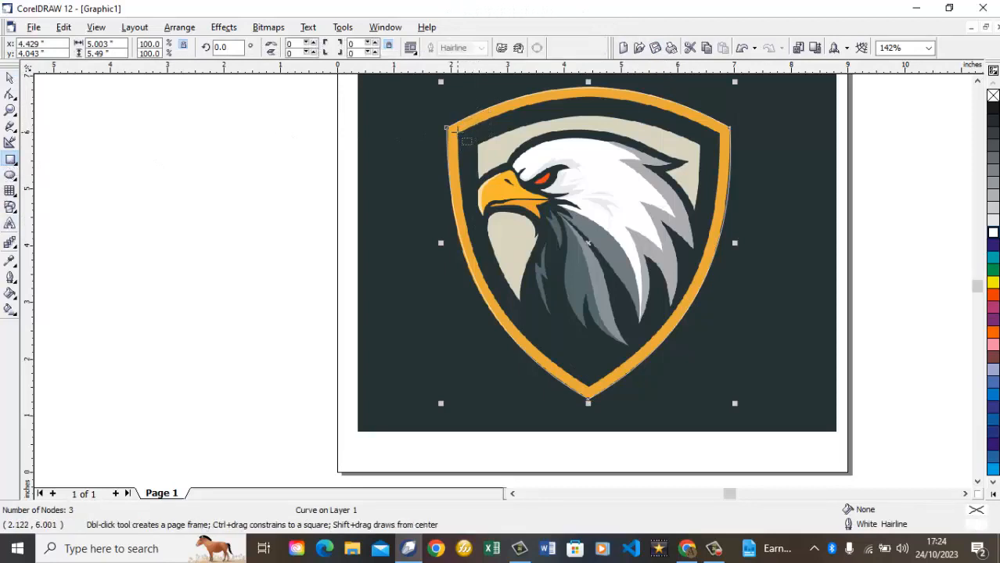
{"action": "left_click_drag", "start_coordinate": [457, 131], "coordinate": [720, 388]}
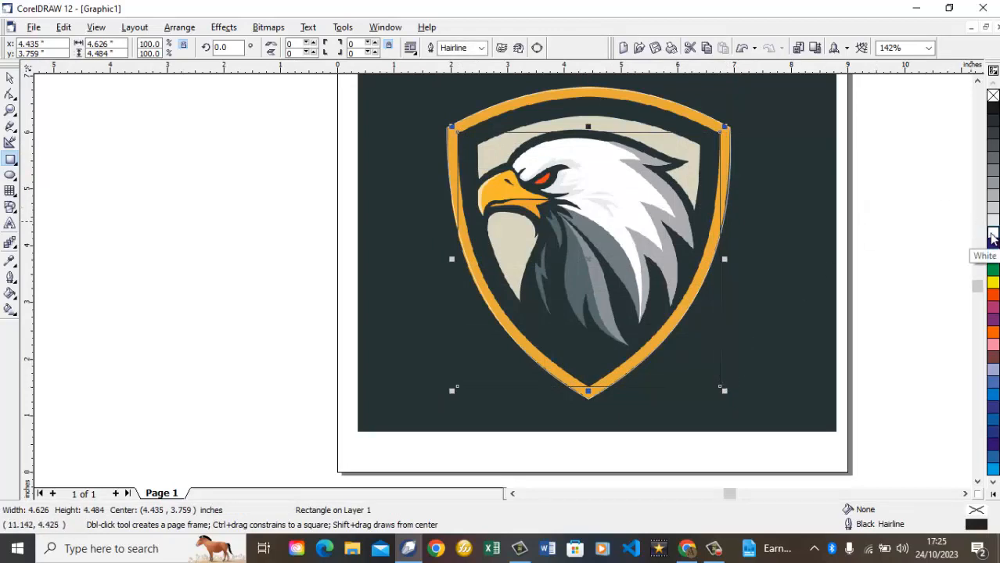
{"action": "right_click", "coordinate": [991, 284]}
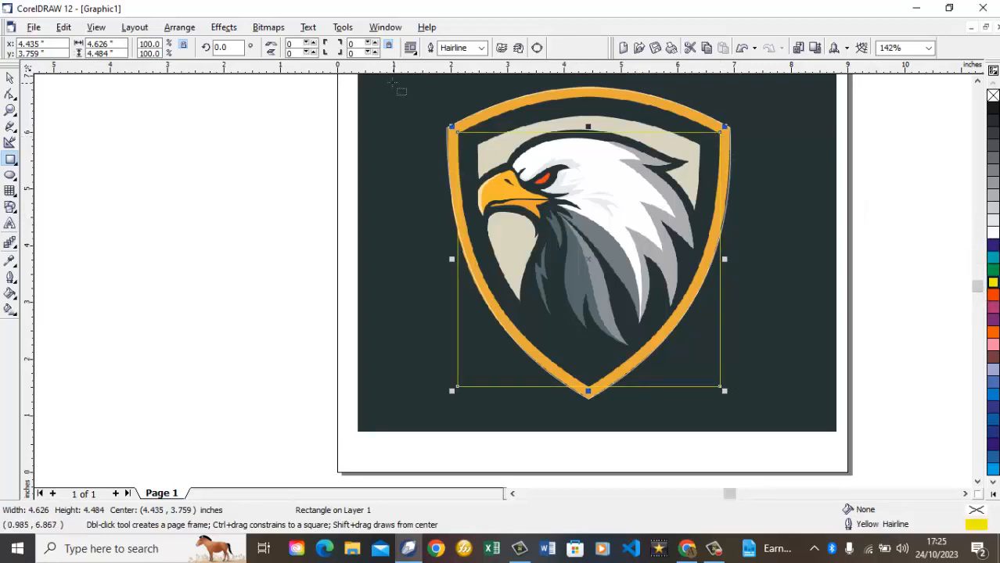
Convert the yellow rectangle to curves and bend its top edge upward along the gold border's inner top arc.
{"action": "left_click", "coordinate": [11, 78]}
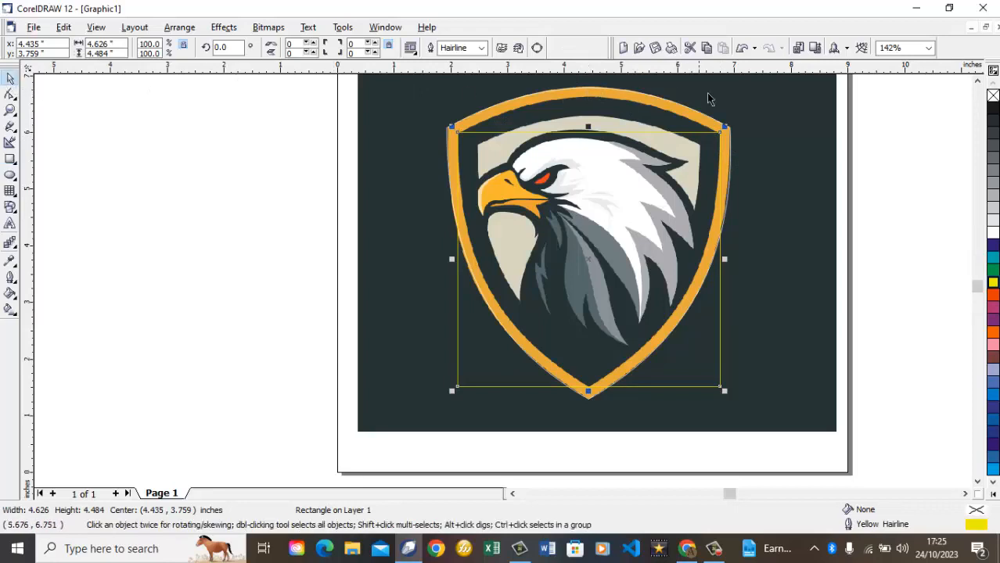
{"action": "left_click", "coordinate": [536, 49]}
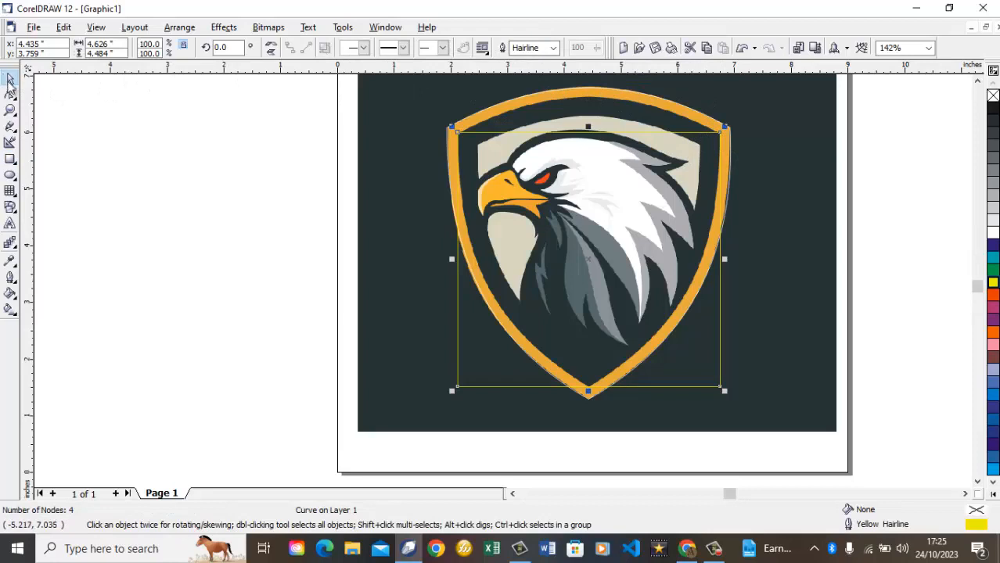
{"action": "left_click", "coordinate": [10, 94]}
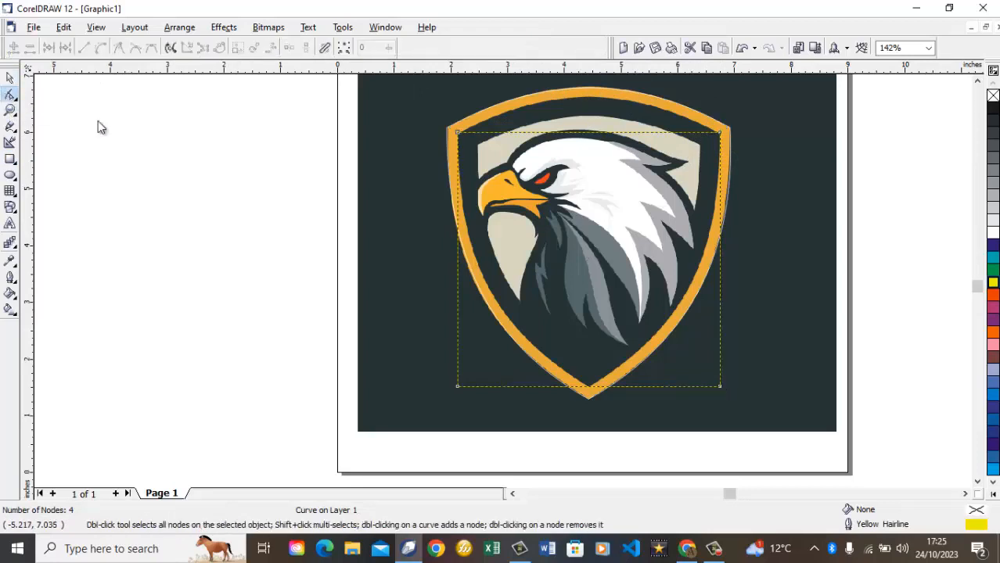
{"action": "left_click", "coordinate": [719, 134]}
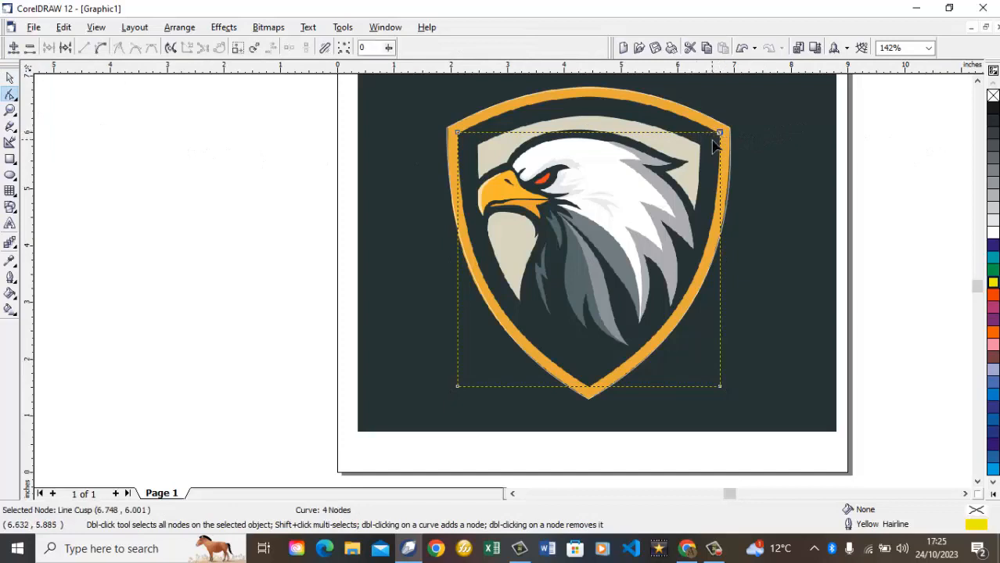
{"action": "left_click", "coordinate": [101, 48]}
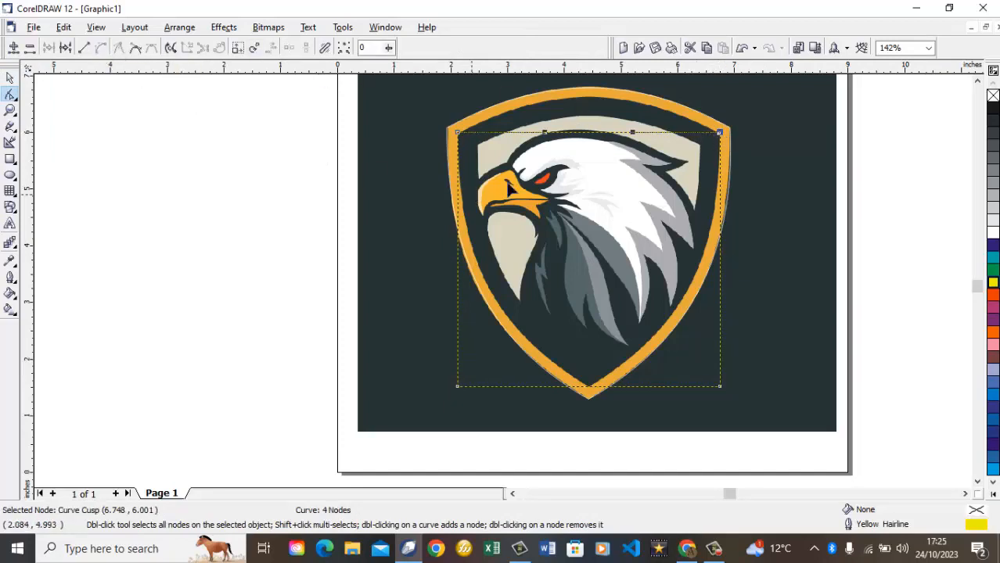
{"action": "left_click_drag", "start_coordinate": [590, 136], "coordinate": [593, 103]}
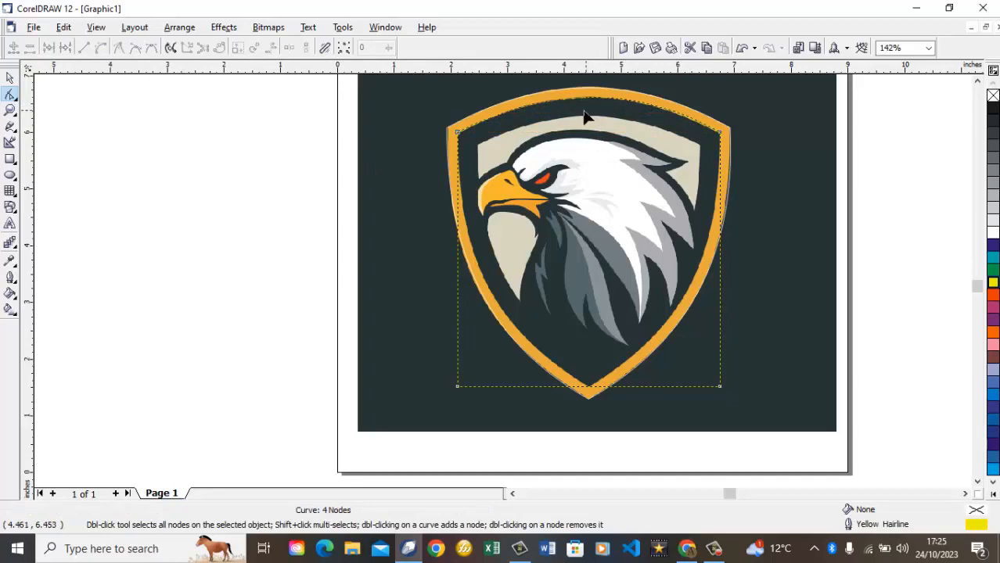
Add a node on the yellow shape's bottom edge at the border's inner tip and delete its two lower corner nodes.
{"action": "double_click", "coordinate": [587, 388]}
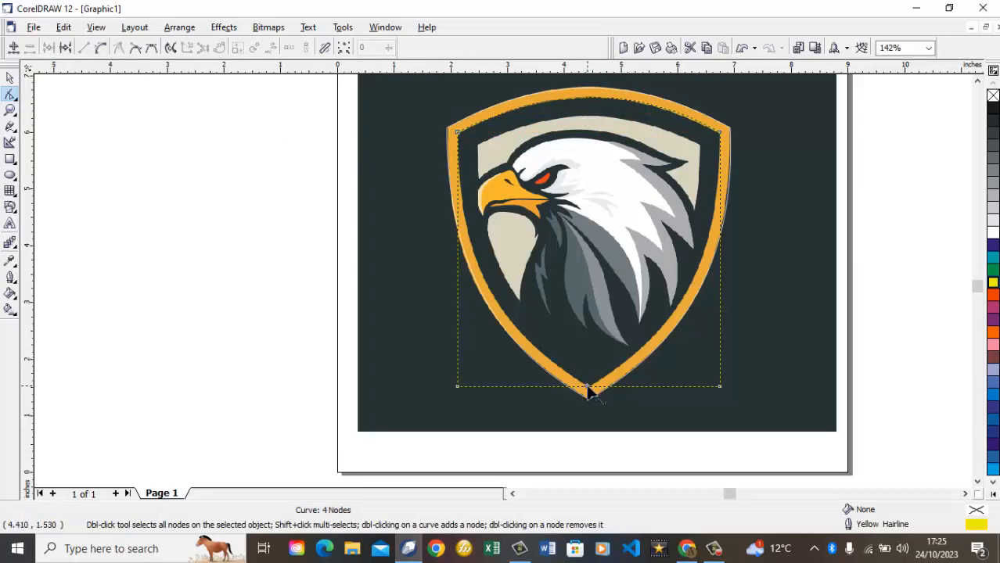
{"action": "double_click", "coordinate": [459, 388]}
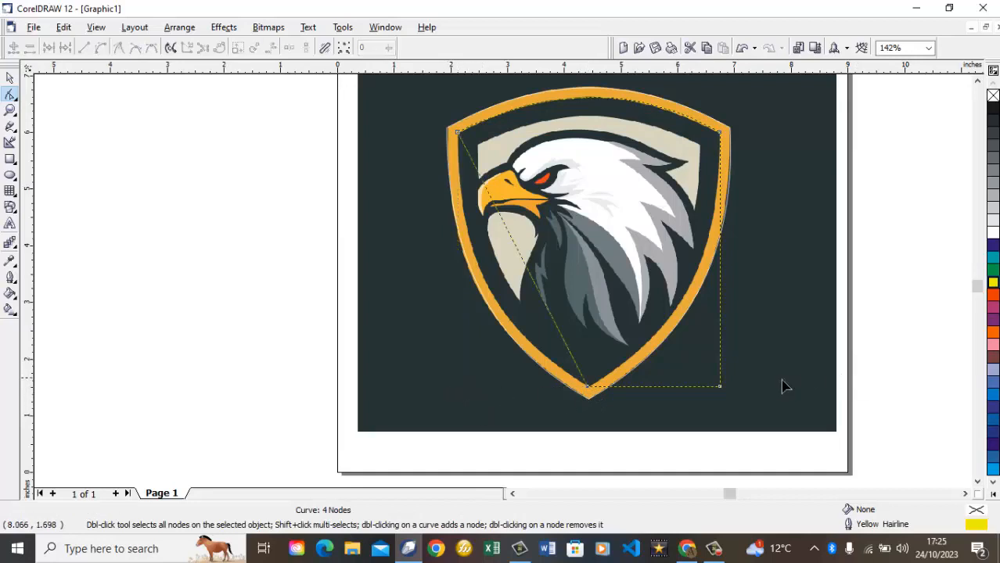
{"action": "double_click", "coordinate": [719, 387]}
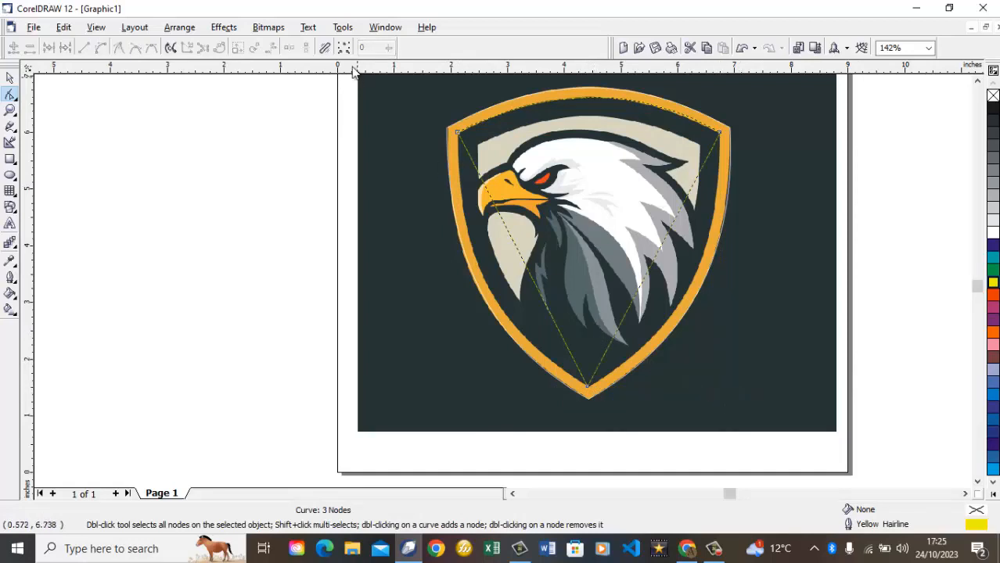
Convert the yellow shape's left and right sides to curves and bend each along the gold border's inner edge.
{"action": "left_click", "coordinate": [458, 134]}
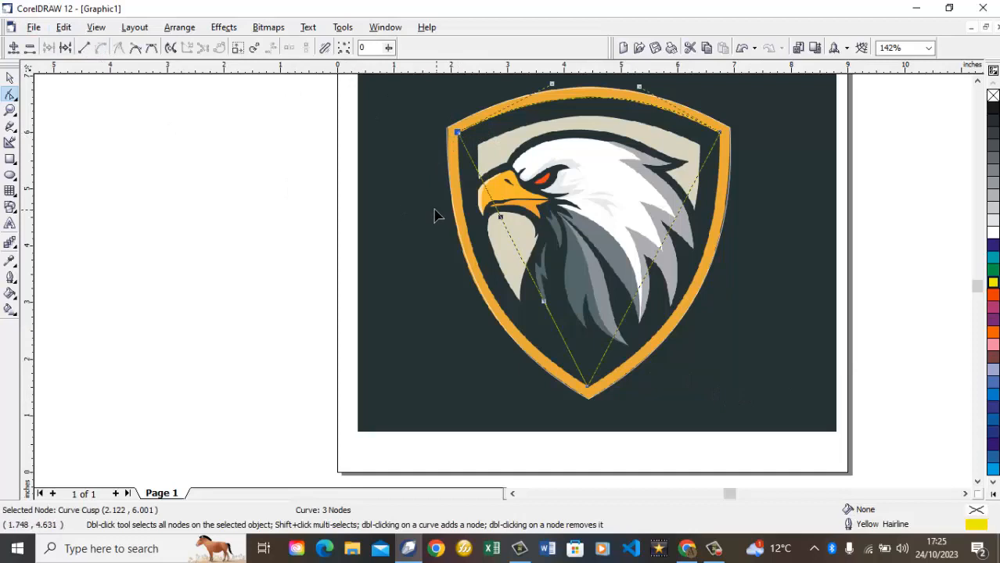
{"action": "left_click_drag", "start_coordinate": [525, 268], "coordinate": [486, 292]}
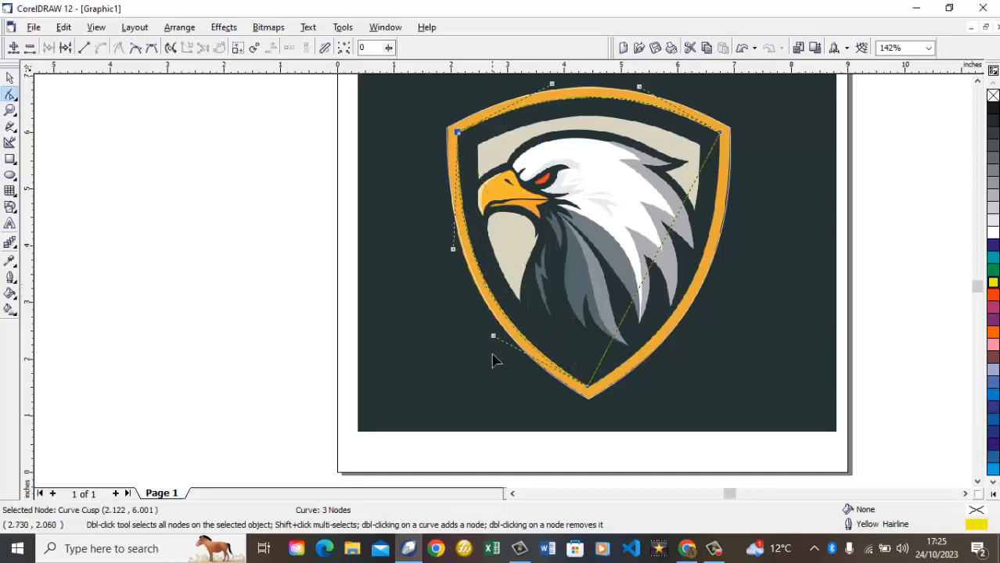
{"action": "left_click_drag", "start_coordinate": [493, 338], "coordinate": [491, 330]}
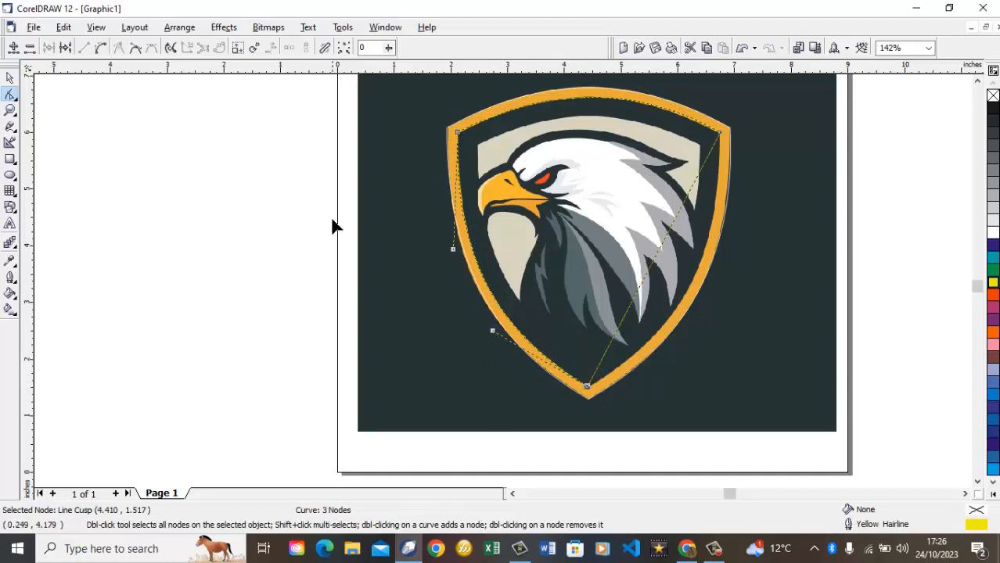
{"action": "left_click", "coordinate": [100, 47]}
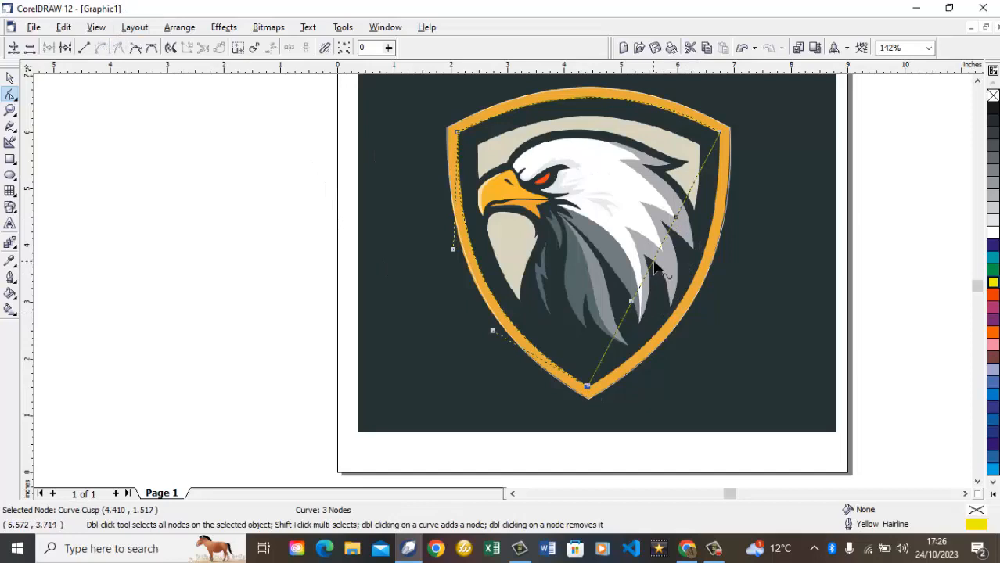
{"action": "left_click_drag", "start_coordinate": [655, 268], "coordinate": [692, 291]}
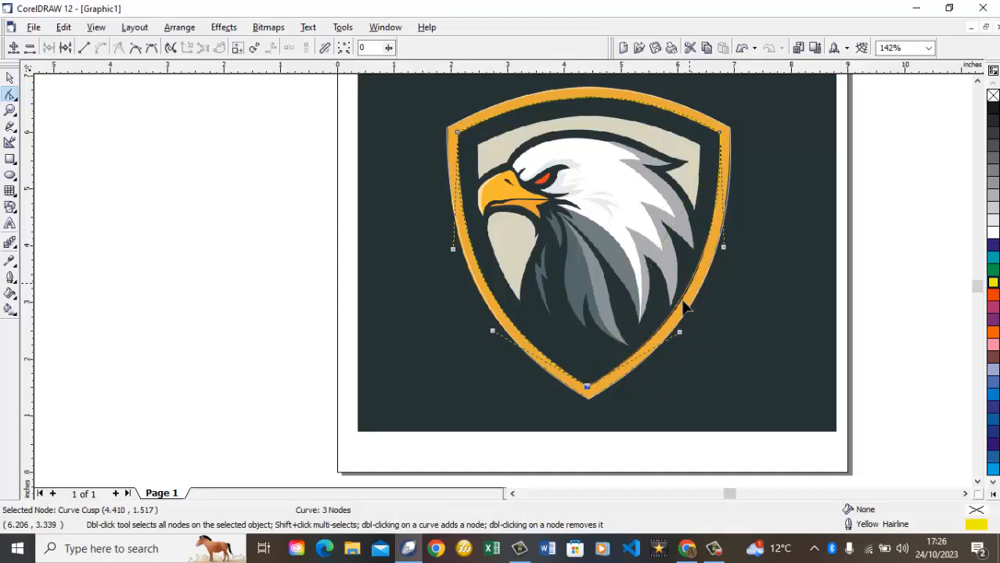
Select both traced shield outlines and move them left off the picture to an X position of -2.671 inches.
{"action": "left_click", "coordinate": [10, 78]}
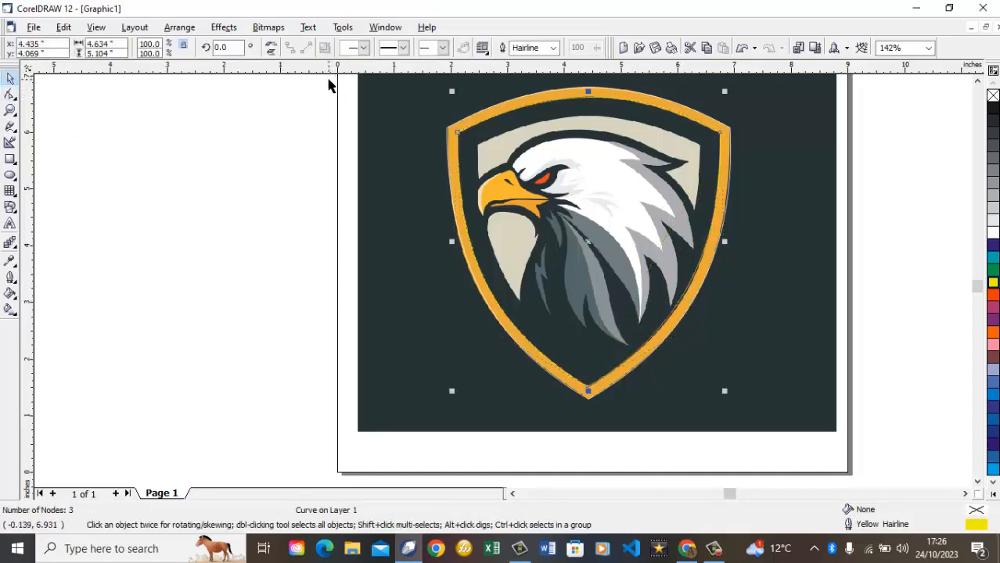
{"action": "left_click_drag", "start_coordinate": [329, 80], "coordinate": [811, 408]}
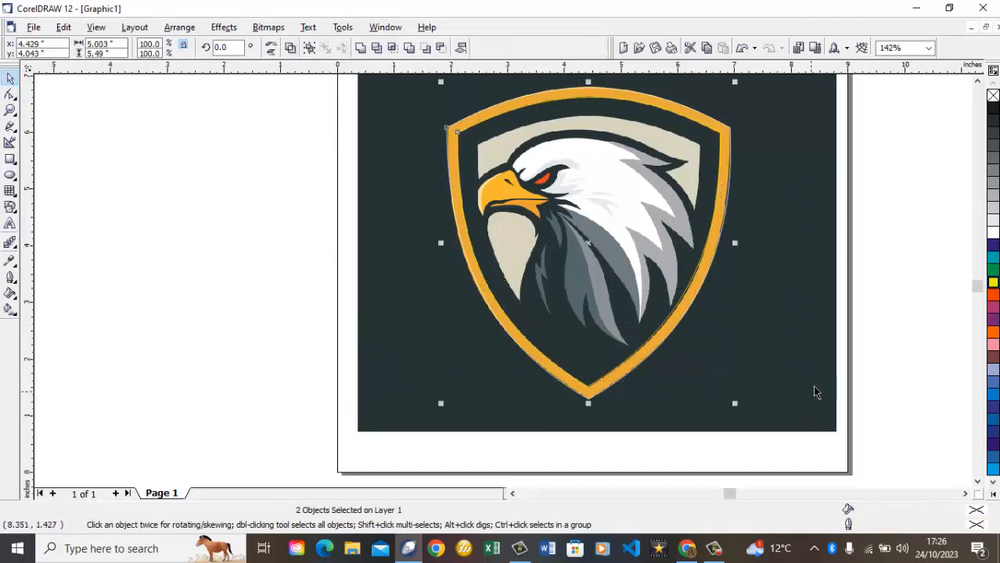
{"action": "left_click", "coordinate": [350, 251]}
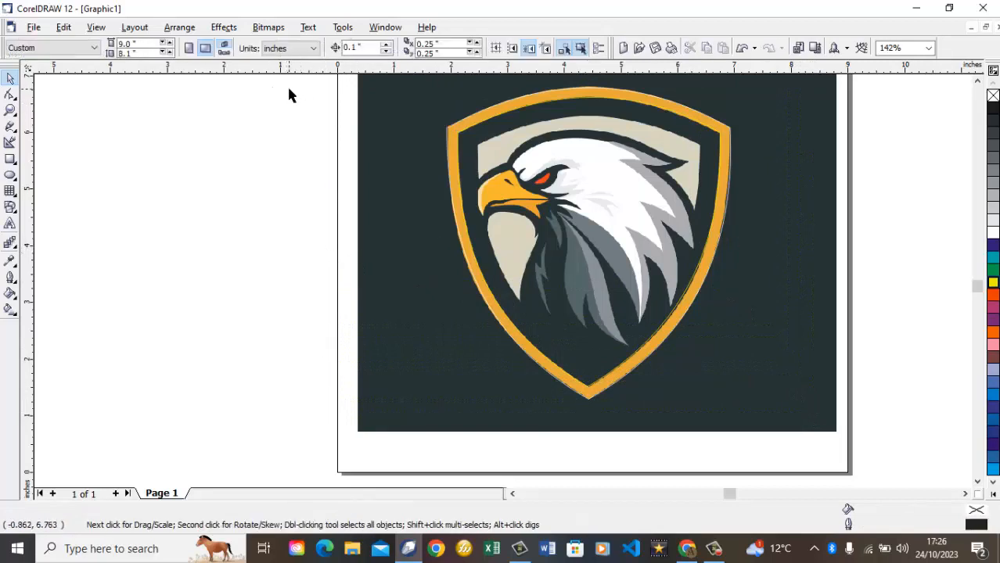
{"action": "left_click_drag", "start_coordinate": [290, 86], "coordinate": [646, 209]}
{"action": "left_click_drag", "start_coordinate": [290, 76], "coordinate": [799, 397]}
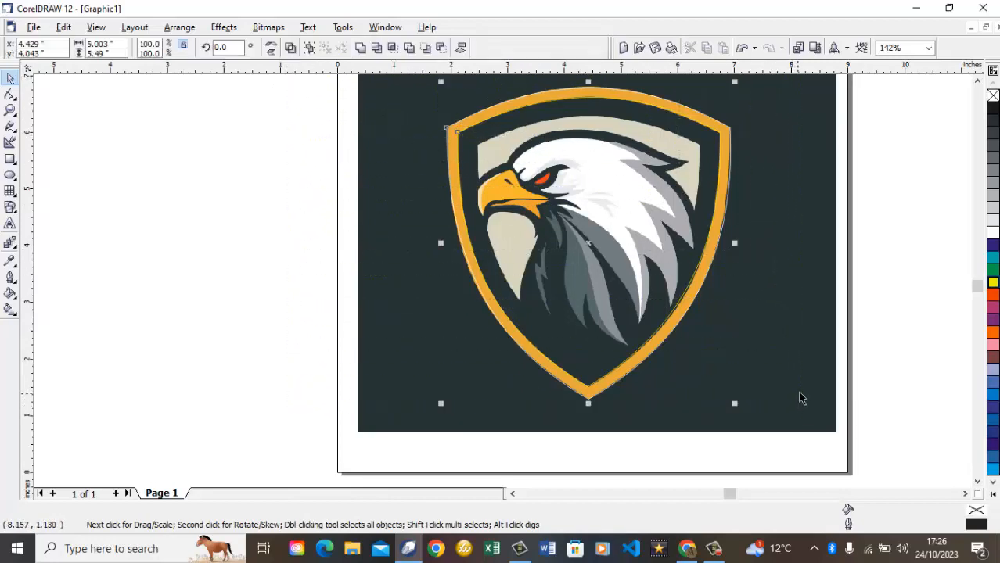
{"action": "key", "text": "Left"}
{"action": "key", "text": "Left"}
{"action": "key", "text": "Left"}
{"action": "key", "text": "Left"}
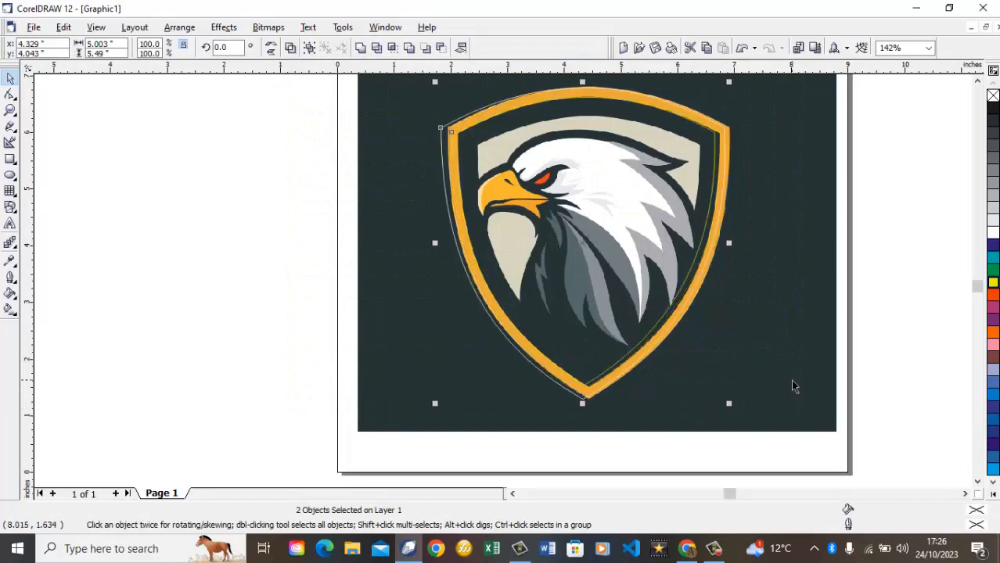
{"action": "key", "text": "Left"}
{"action": "key", "text": "Left"}
{"action": "key", "text": "Left"}
{"action": "key", "text": "Left"}
{"action": "key", "text": "Left"}
{"action": "key", "text": "Left"}
{"action": "key", "text": "Left"}
{"action": "key", "text": "Left"}
{"action": "key", "text": "Left"}
{"action": "key", "text": "Left"}
{"action": "key", "text": "Left"}
{"action": "key", "text": "Left"}
{"action": "key", "text": "Left"}
{"action": "key", "text": "Left"}
{"action": "key", "text": "Left"}
{"action": "key", "text": "Left"}
{"action": "key", "text": "Left"}
{"action": "key", "text": "Left"}
{"action": "key", "text": "Left"}
{"action": "key", "text": "Left"}
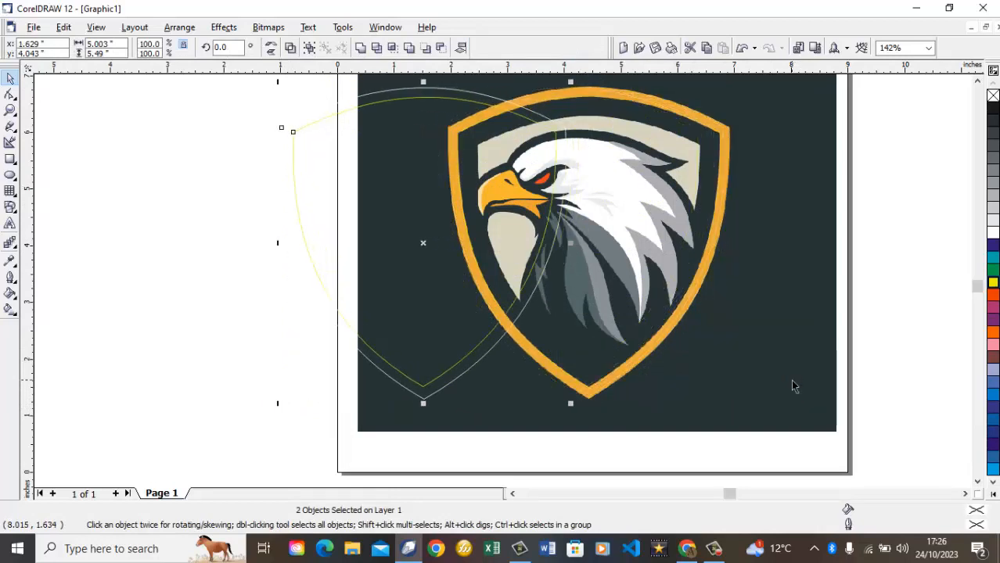
{"action": "key", "text": "Left"}
{"action": "key", "text": "Left"}
{"action": "key", "text": "Left"}
{"action": "key", "text": "Left"}
{"action": "key", "text": "Left"}
{"action": "key", "text": "Left"}
{"action": "key", "text": "Left"}
{"action": "key", "text": "Left"}
{"action": "key", "text": "Left"}
{"action": "key", "text": "Left"}
{"action": "key", "text": "Left"}
{"action": "key", "text": "Left"}
{"action": "key", "text": "Left"}
{"action": "key", "text": "Left"}
{"action": "key", "text": "Left"}
{"action": "key", "text": "Left"}
{"action": "key", "text": "Left"}
{"action": "key", "text": "Left"}
{"action": "key", "text": "Left"}
{"action": "key", "text": "Left"}
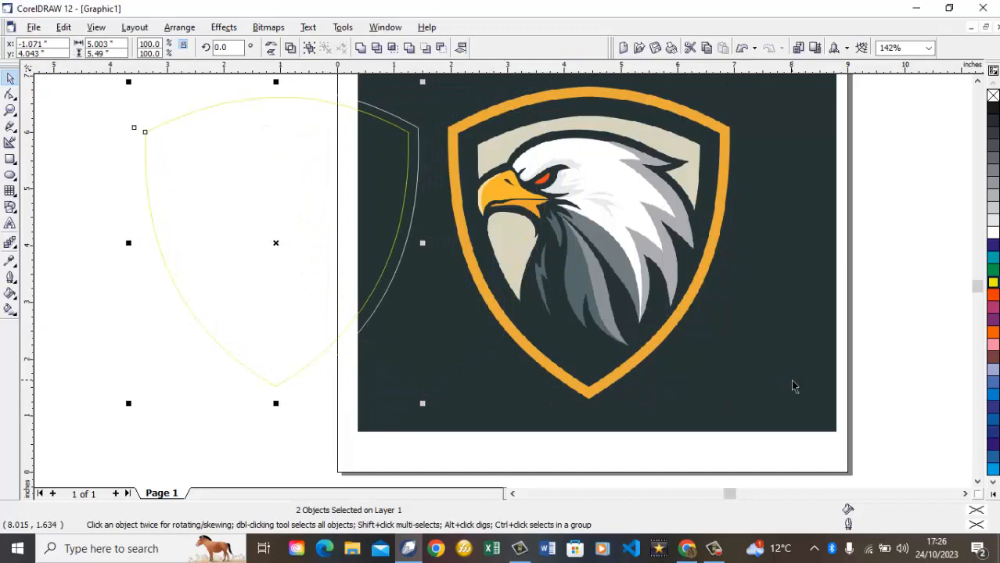
{"action": "key", "text": "Left"}
{"action": "key", "text": "Left"}
{"action": "key", "text": "Left"}
{"action": "key", "text": "Left"}
{"action": "key", "text": "Left"}
{"action": "key", "text": "Left"}
{"action": "key", "text": "Left"}
{"action": "key", "text": "Left"}
{"action": "key", "text": "Left"}
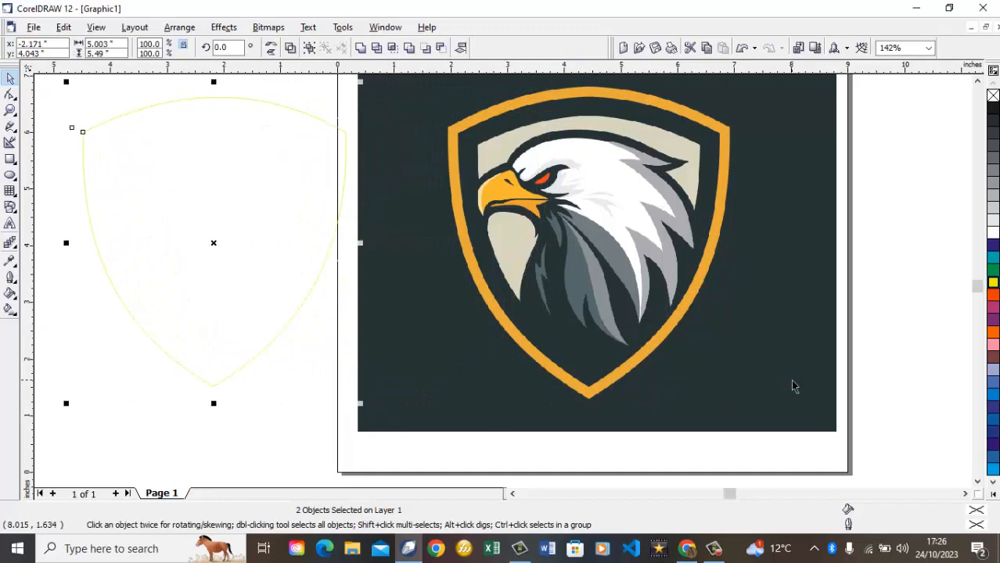
{"action": "key", "text": "Left"}
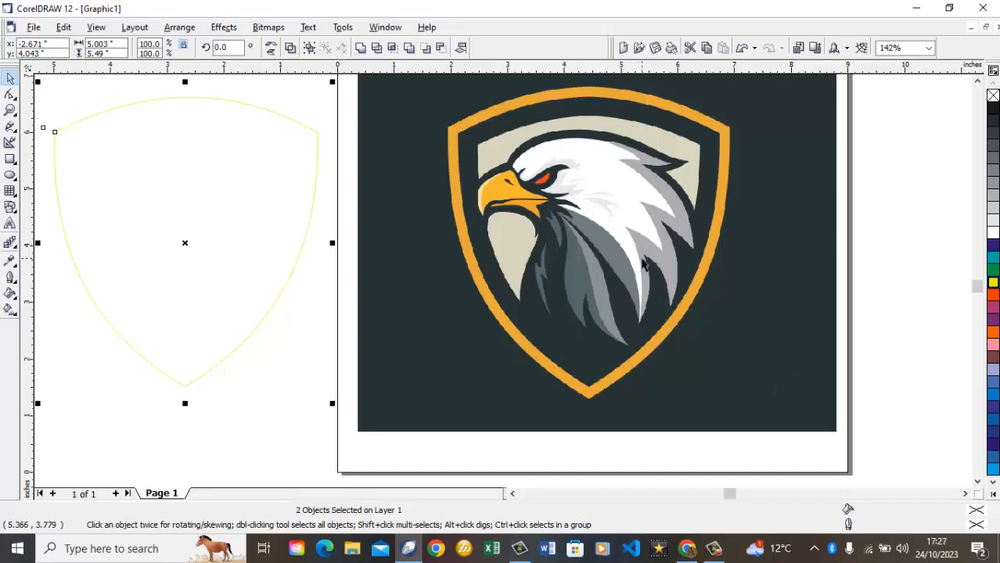
Give both the outer and inner shield outlines beside the picture a black outline.
{"action": "left_click", "coordinate": [868, 201]}
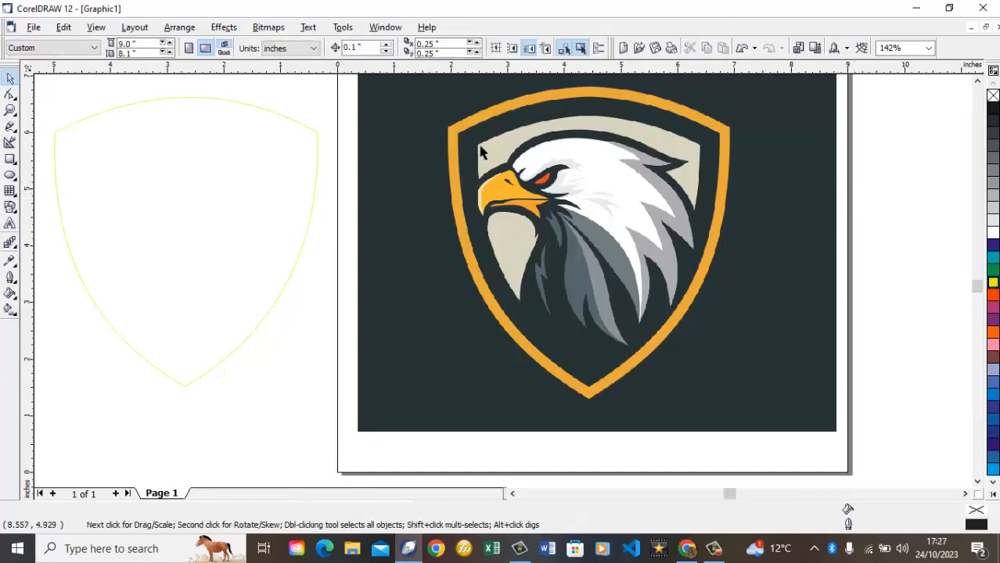
{"action": "left_click", "coordinate": [197, 112]}
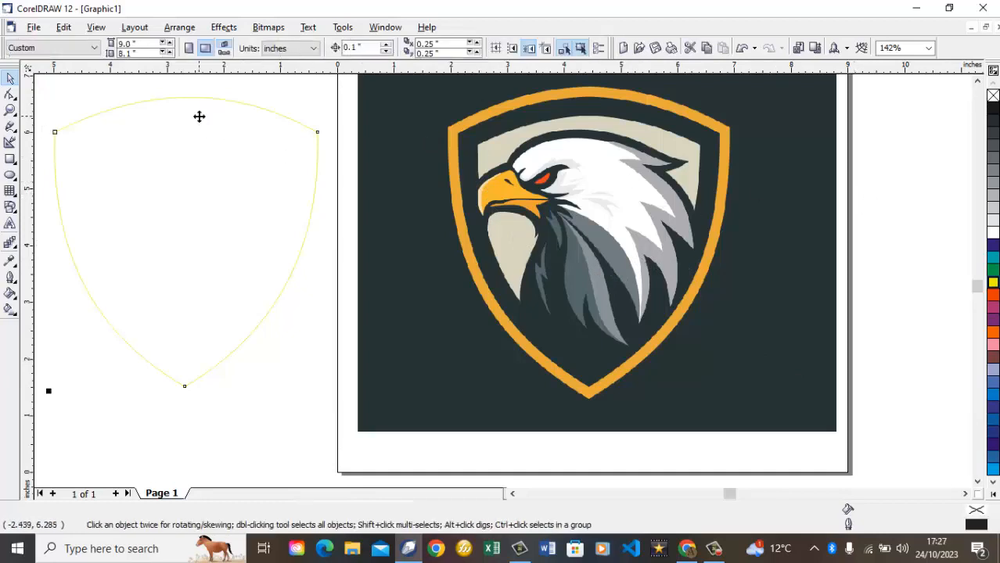
{"action": "left_click", "coordinate": [244, 97]}
{"action": "left_click", "coordinate": [315, 131]}
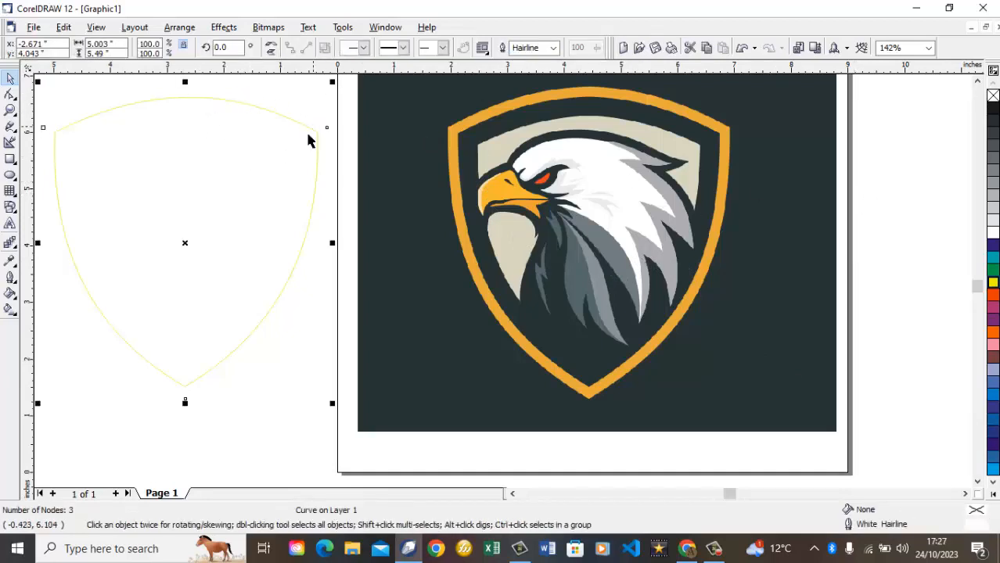
{"action": "right_click", "coordinate": [994, 113]}
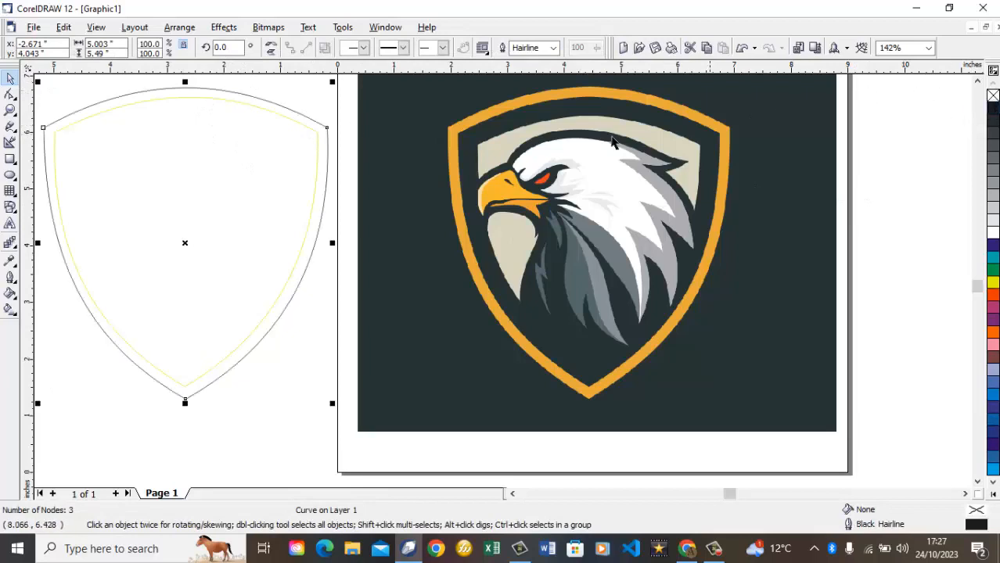
{"action": "left_click", "coordinate": [314, 172]}
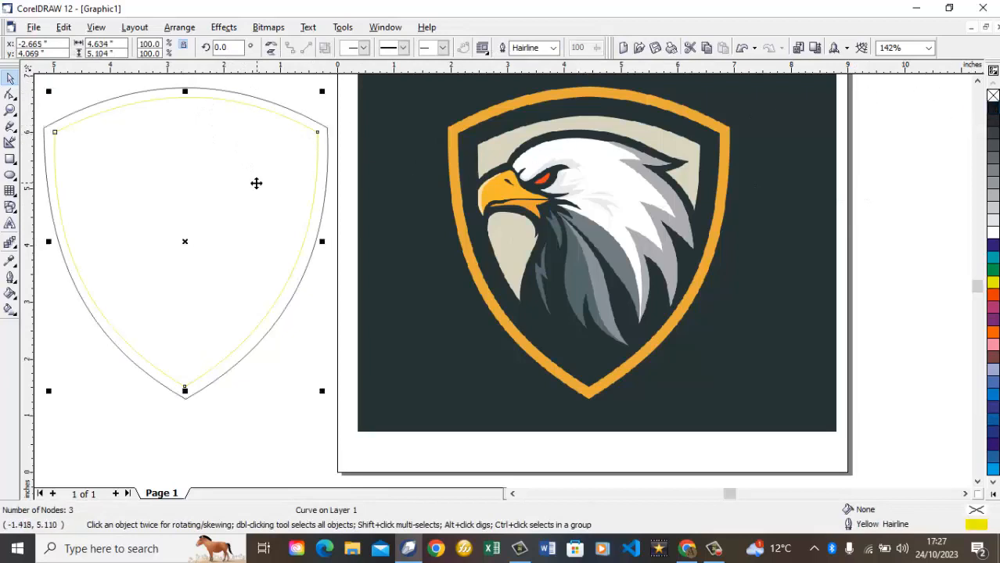
{"action": "right_click", "coordinate": [992, 110]}
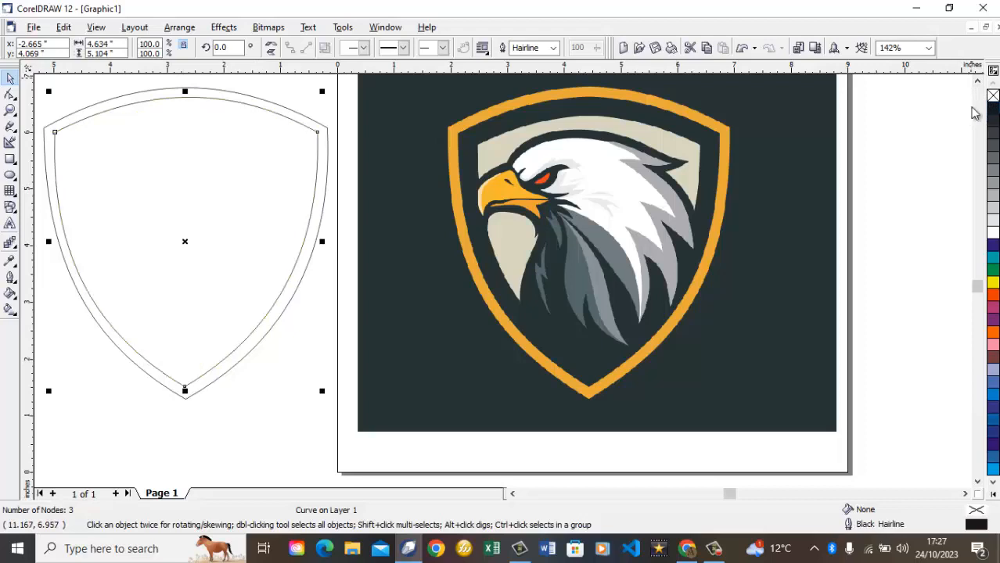
{"action": "left_click", "coordinate": [871, 115]}
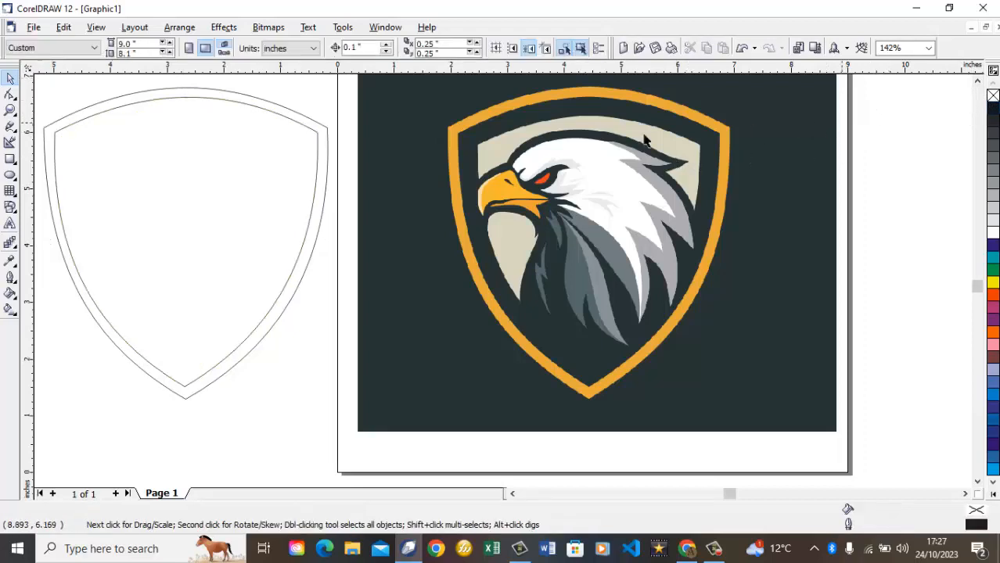
Fill the inner shield shape with black and remove its outline.
{"action": "left_click", "coordinate": [320, 128]}
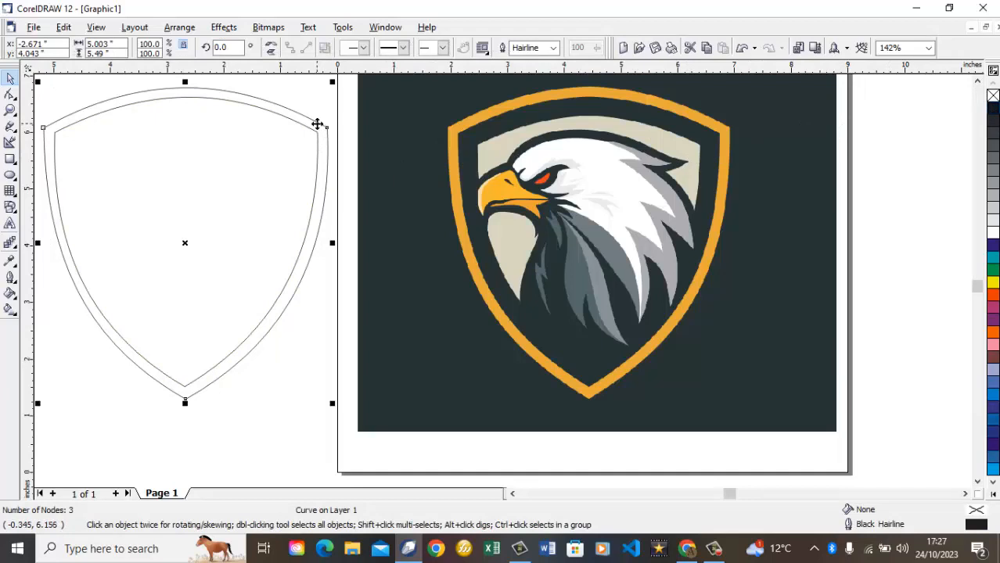
{"action": "left_click", "coordinate": [318, 359]}
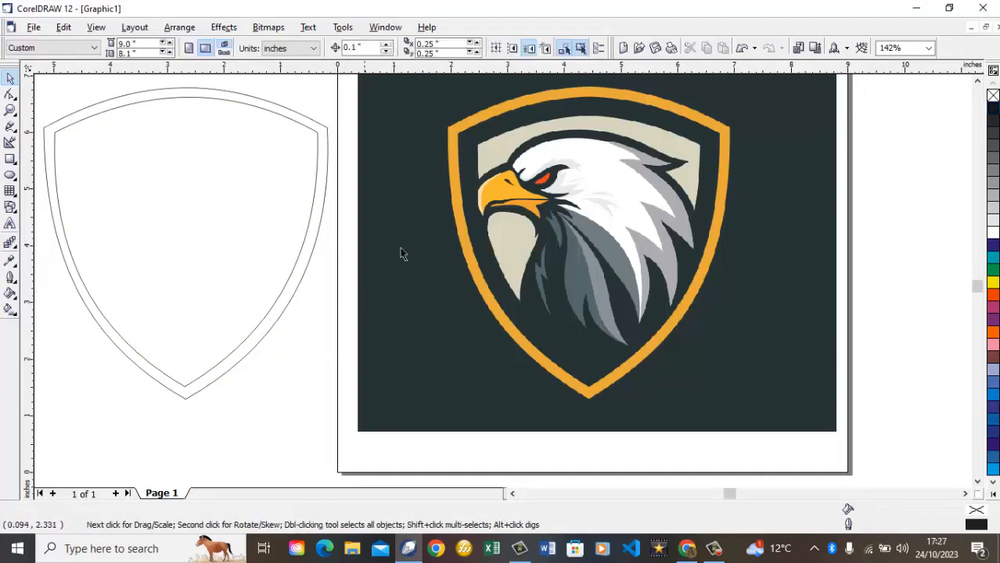
{"action": "left_click", "coordinate": [267, 187]}
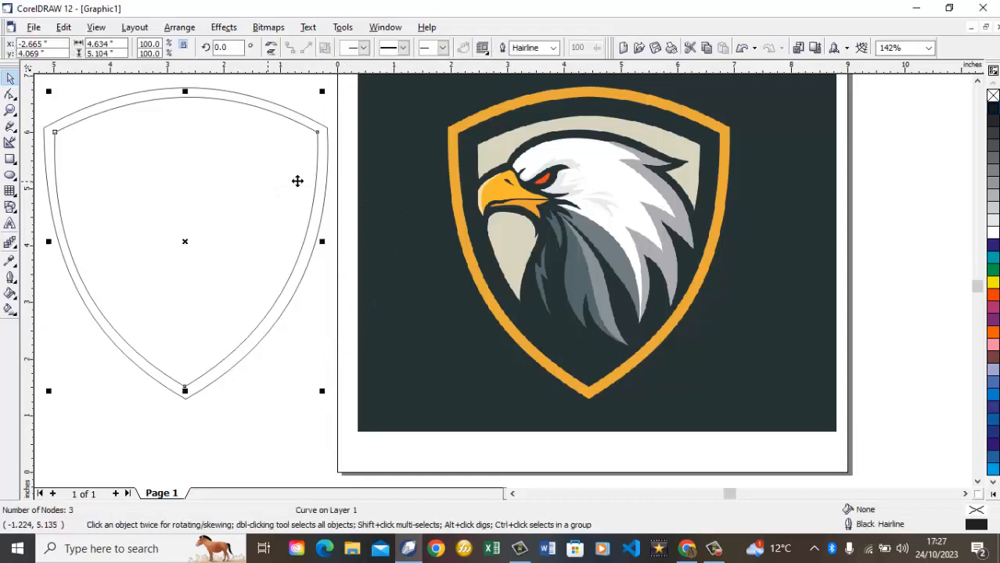
{"action": "left_click", "coordinate": [994, 110]}
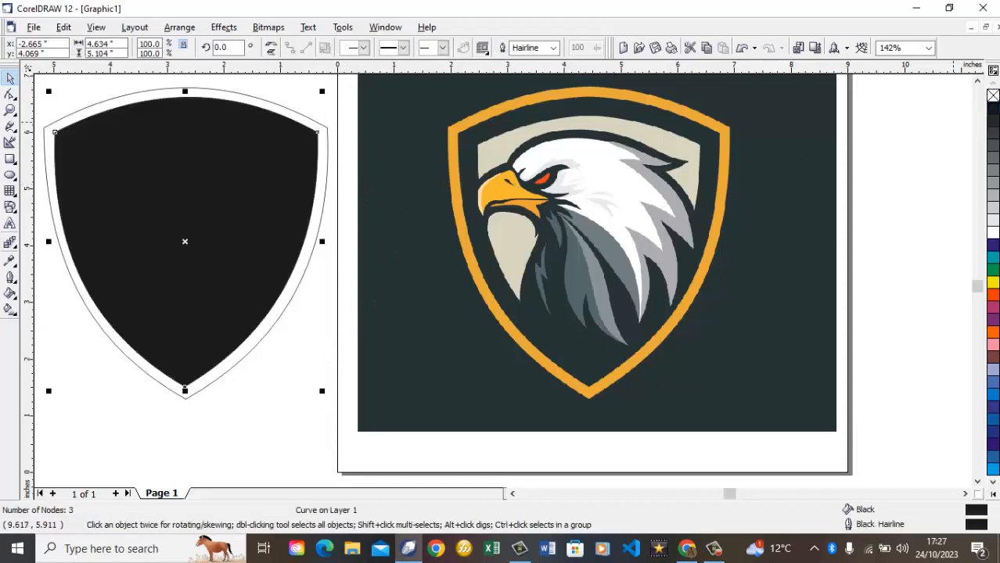
{"action": "right_click", "coordinate": [993, 96]}
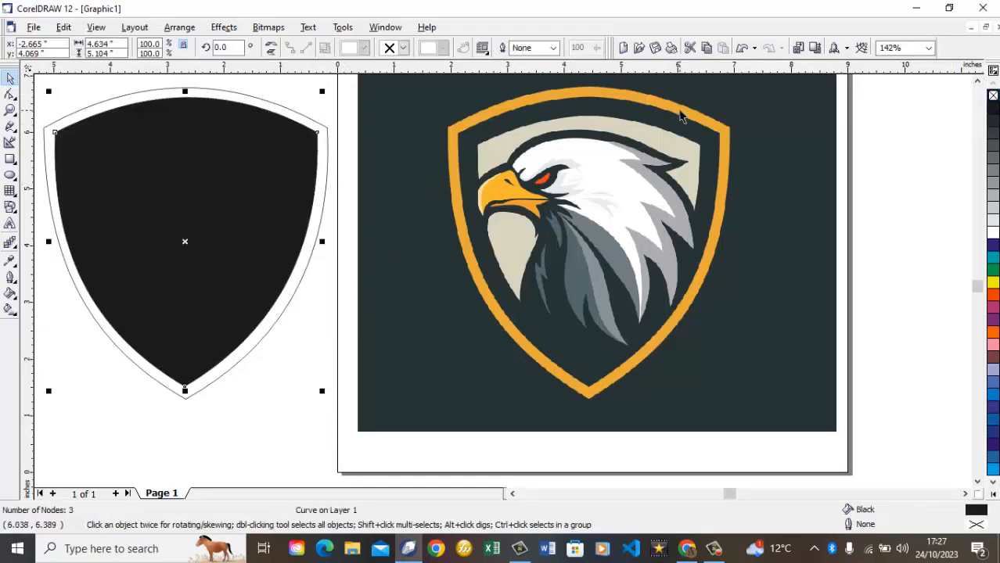
Fill the outer shield shape with Deep Yellow and remove its outline.
{"action": "left_click", "coordinate": [251, 100]}
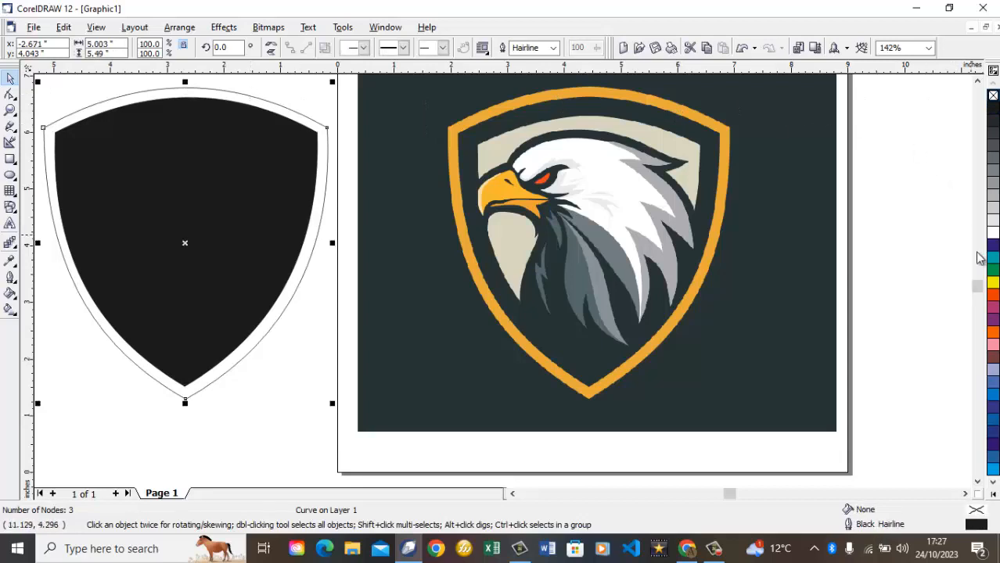
{"action": "left_click", "coordinate": [991, 494]}
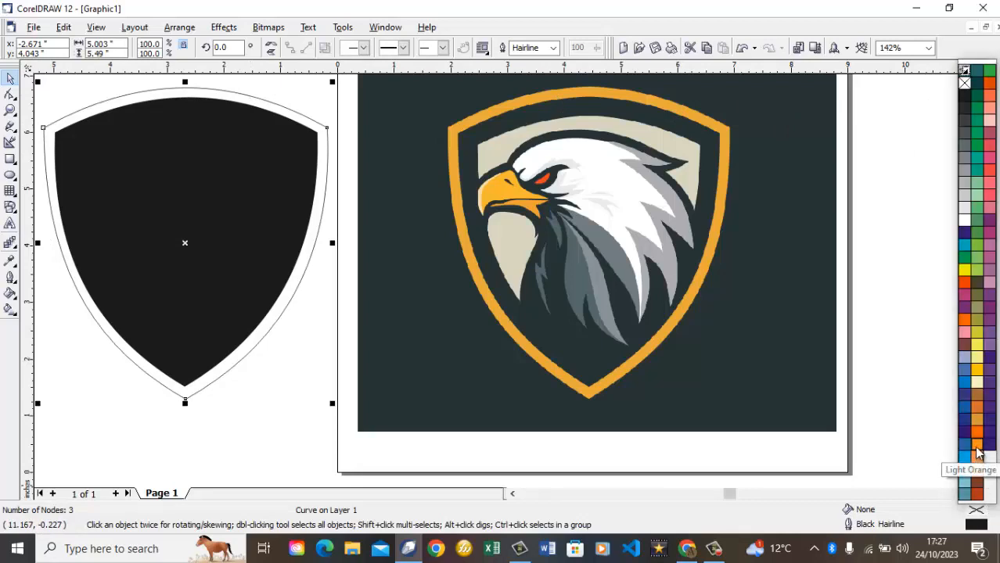
{"action": "left_click", "coordinate": [976, 374]}
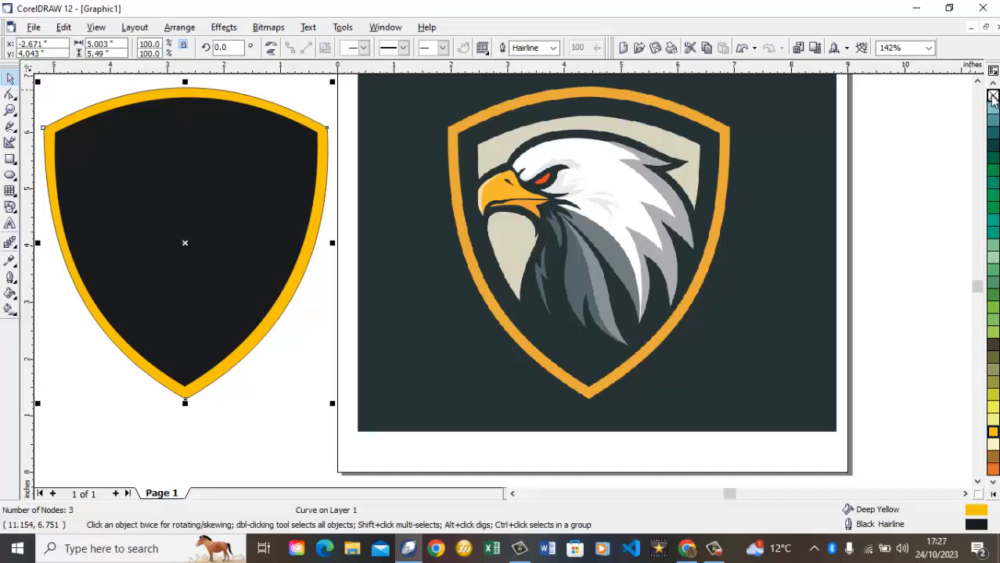
{"action": "right_click", "coordinate": [992, 95]}
{"action": "left_click", "coordinate": [915, 173]}
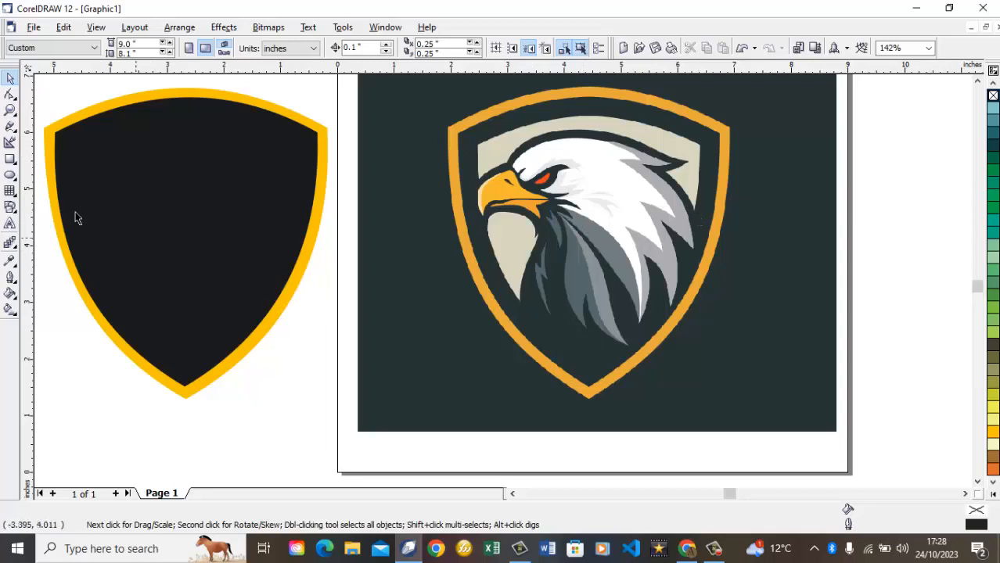
Draw a rectangle about 2.27 by 3.19 inches over the eagle's head and convert it to curves.
{"action": "left_click", "coordinate": [10, 161]}
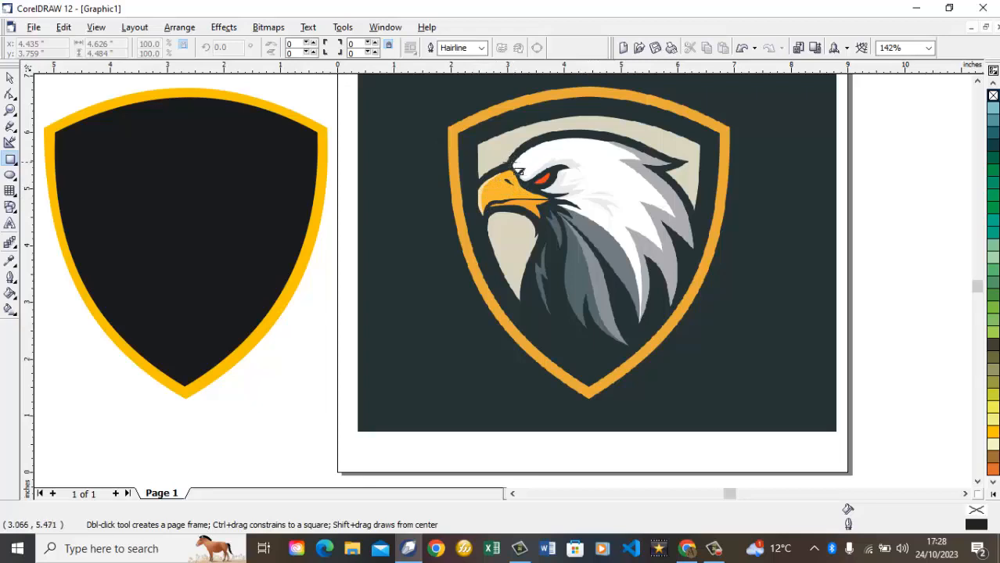
{"action": "left_click_drag", "start_coordinate": [510, 142], "coordinate": [639, 321]}
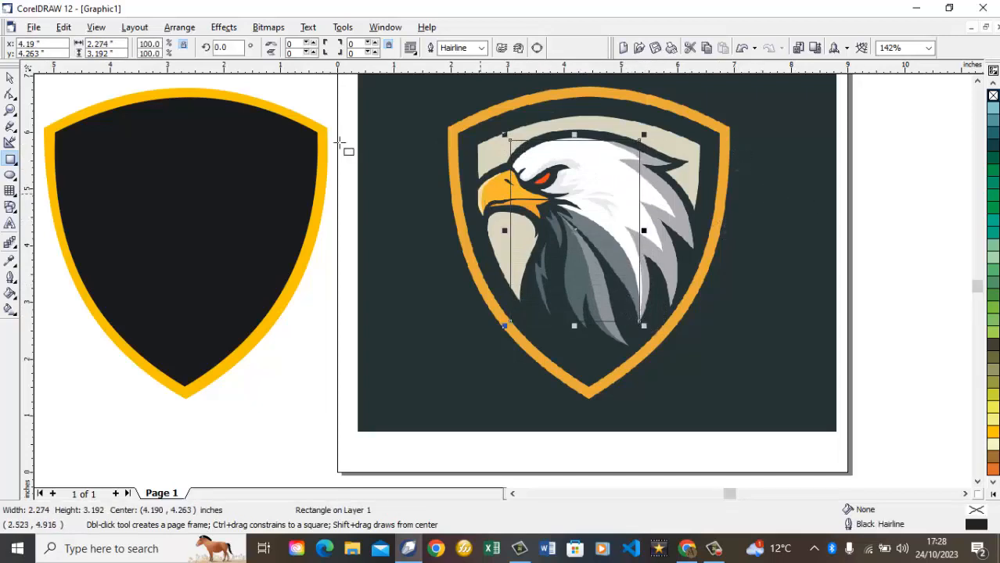
{"action": "left_click", "coordinate": [10, 110]}
{"action": "left_click_drag", "start_coordinate": [486, 119], "coordinate": [732, 332]}
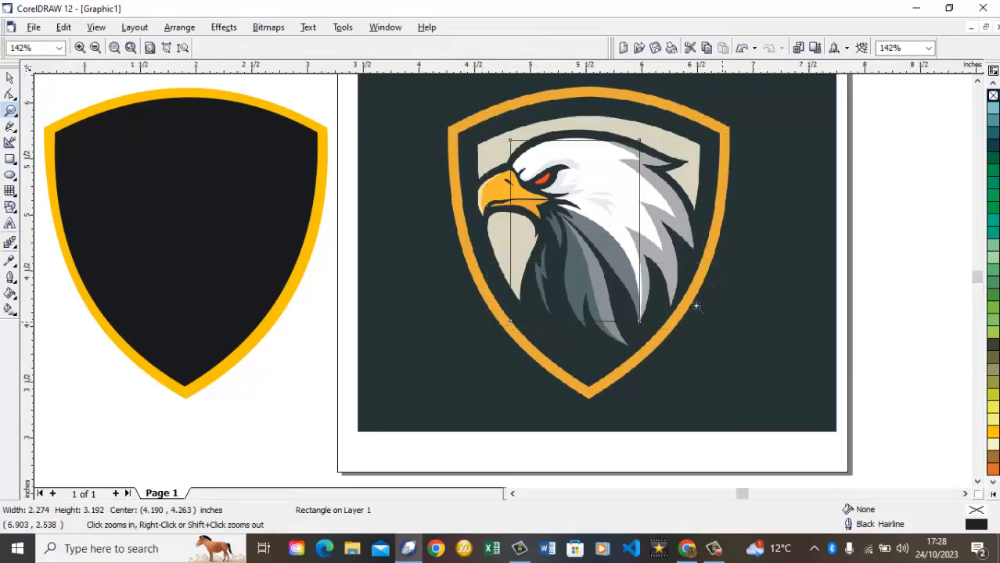
{"action": "left_click", "coordinate": [10, 79]}
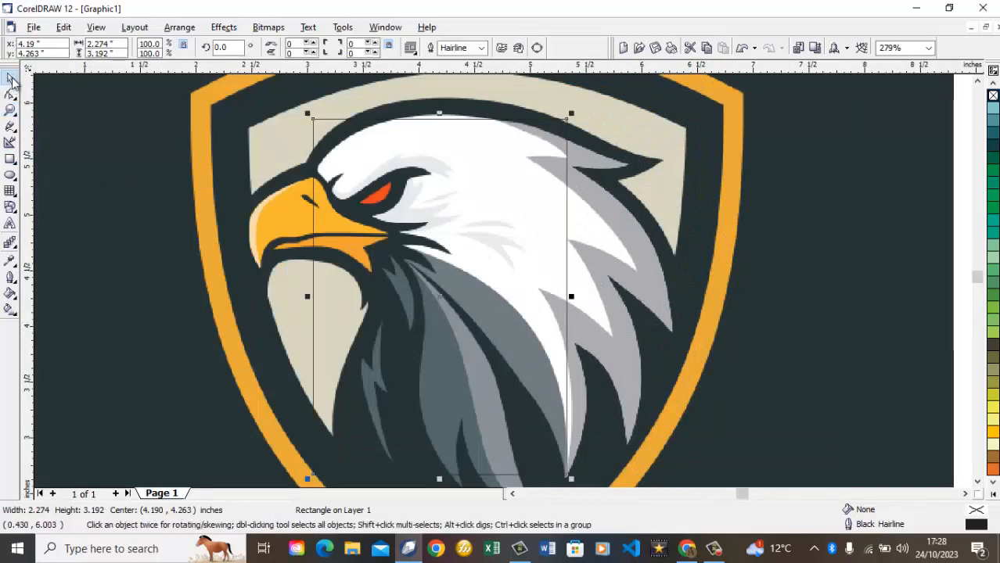
{"action": "left_click", "coordinate": [537, 48]}
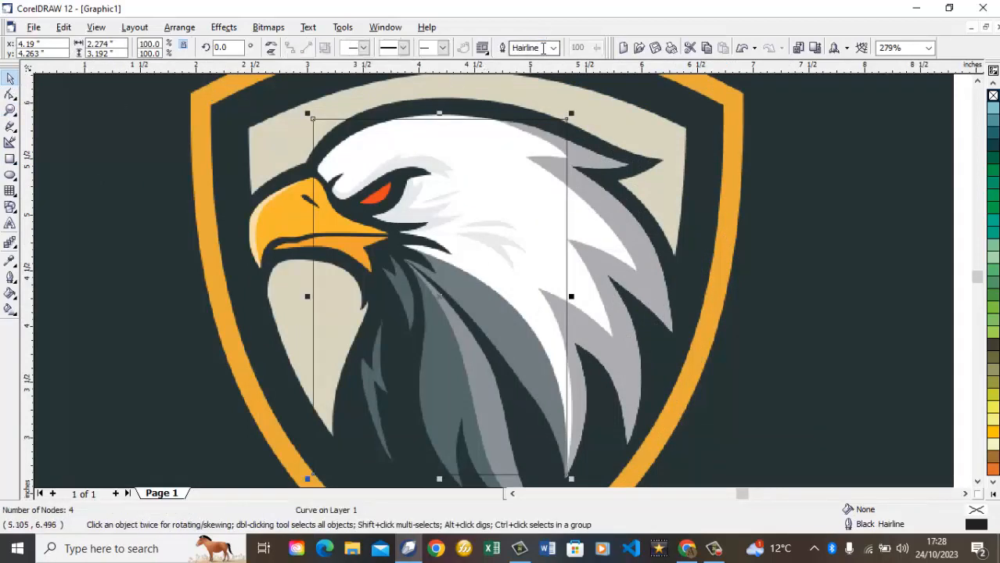
Move the rectangle's upper-right corner to the top grey feather's tip and add nodes at the notch below it and the next feather's tip.
{"action": "left_click", "coordinate": [10, 94]}
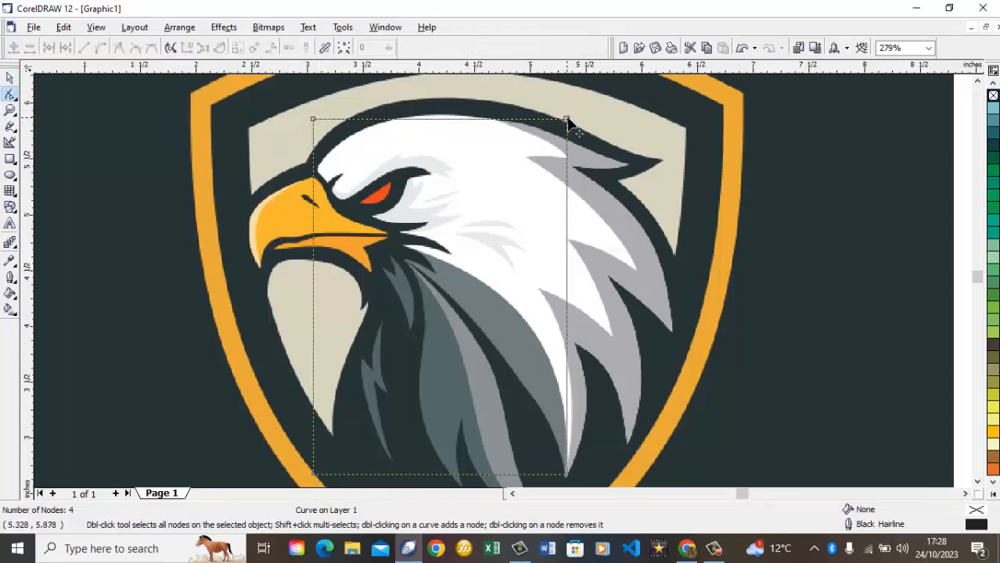
{"action": "left_click_drag", "start_coordinate": [567, 122], "coordinate": [626, 165]}
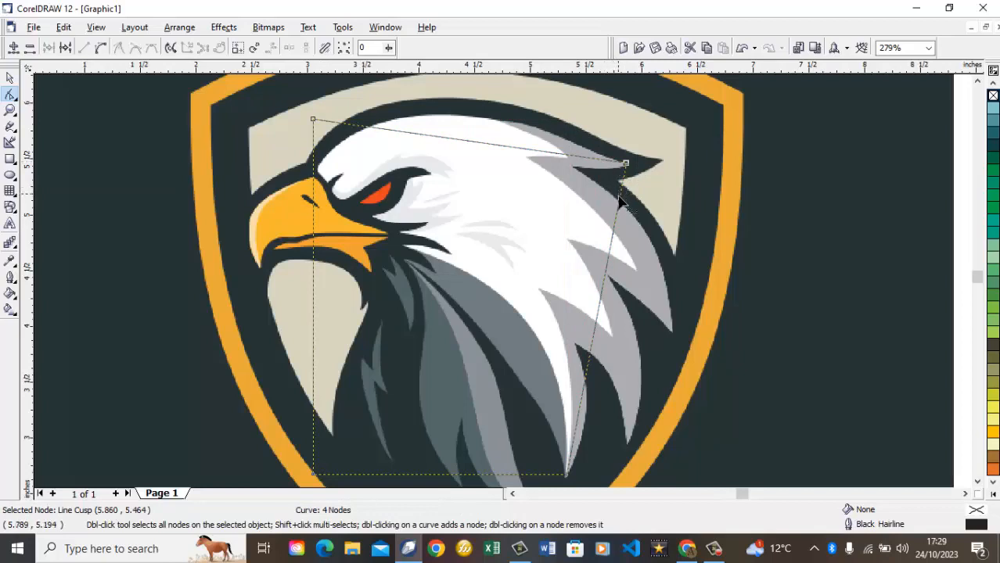
{"action": "double_click", "coordinate": [618, 197]}
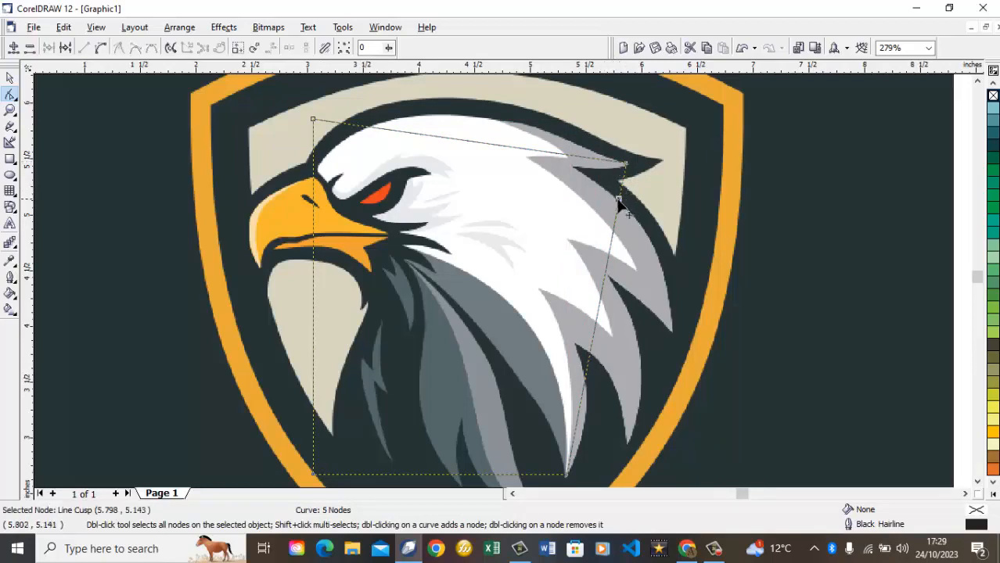
{"action": "left_click_drag", "start_coordinate": [618, 200], "coordinate": [575, 174]}
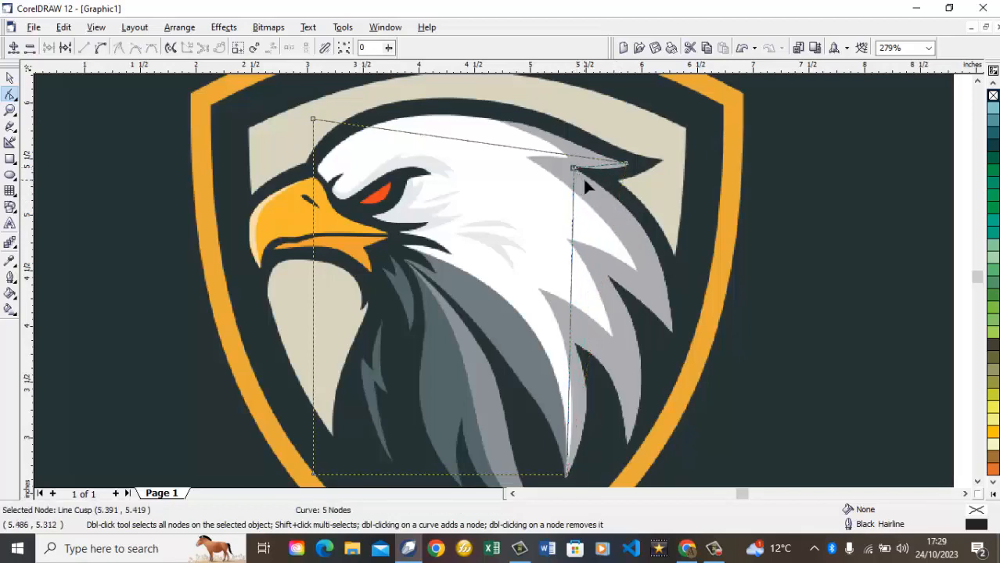
{"action": "double_click", "coordinate": [570, 282]}
{"action": "left_click_drag", "start_coordinate": [579, 285], "coordinate": [672, 334]}
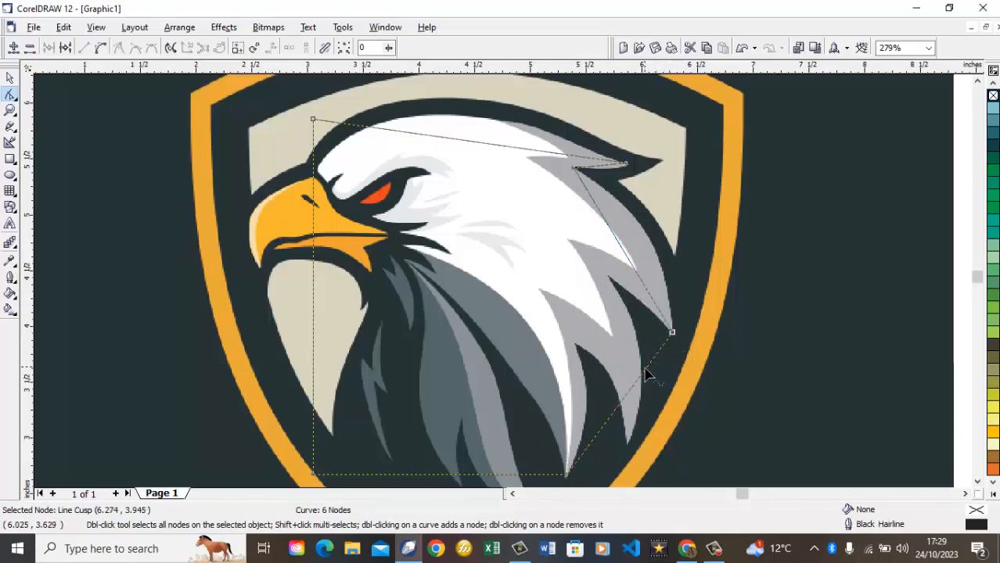
Add nodes to the head shape at the second feather notch, the third feather's tip and the notch beside the lowest feather.
{"action": "double_click", "coordinate": [647, 372]}
{"action": "left_click_drag", "start_coordinate": [647, 372], "coordinate": [608, 276]}
{"action": "double_click", "coordinate": [592, 383]}
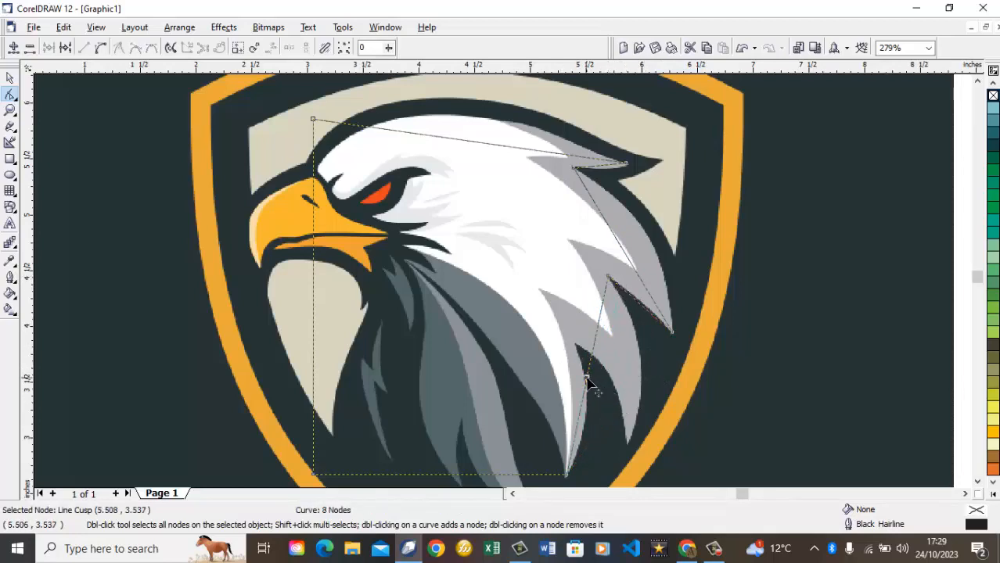
{"action": "left_click_drag", "start_coordinate": [592, 383], "coordinate": [630, 444]}
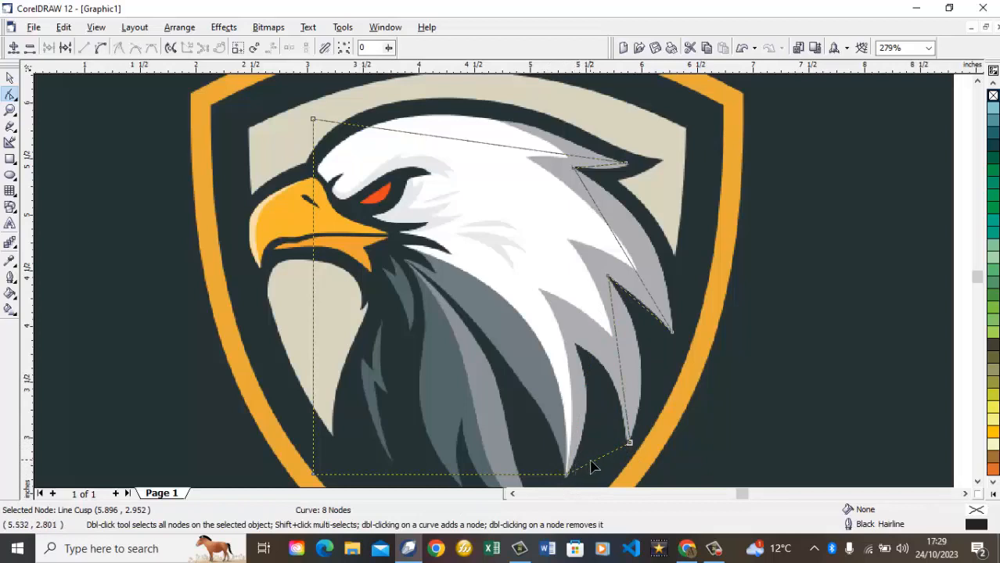
{"action": "left_click_drag", "start_coordinate": [592, 465], "coordinate": [583, 358]}
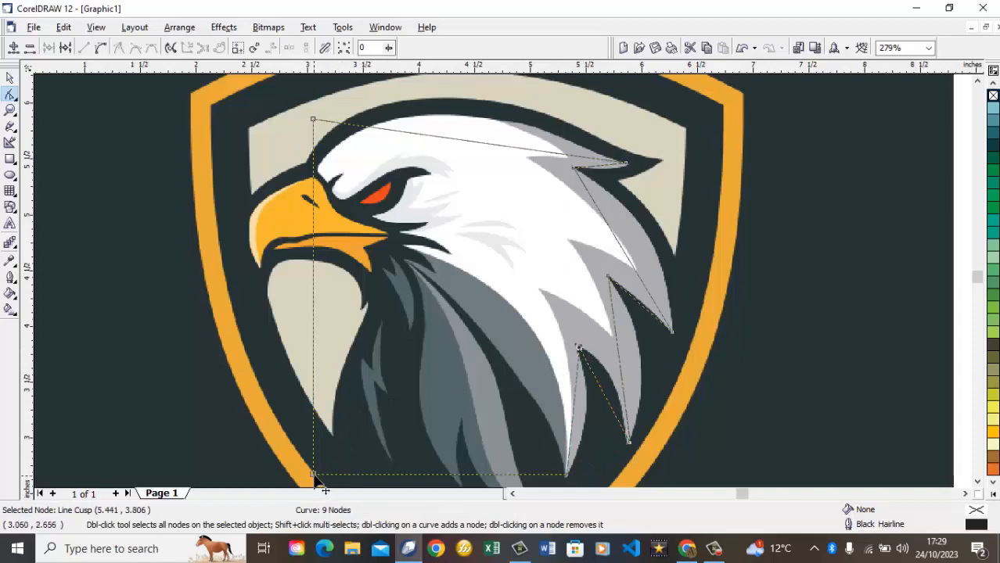
Move the head shape's lower-left corner to the throat and its upper-left corner to the beak's edge, adding a node where the forehead meets the beak.
{"action": "left_click_drag", "start_coordinate": [314, 475], "coordinate": [410, 265]}
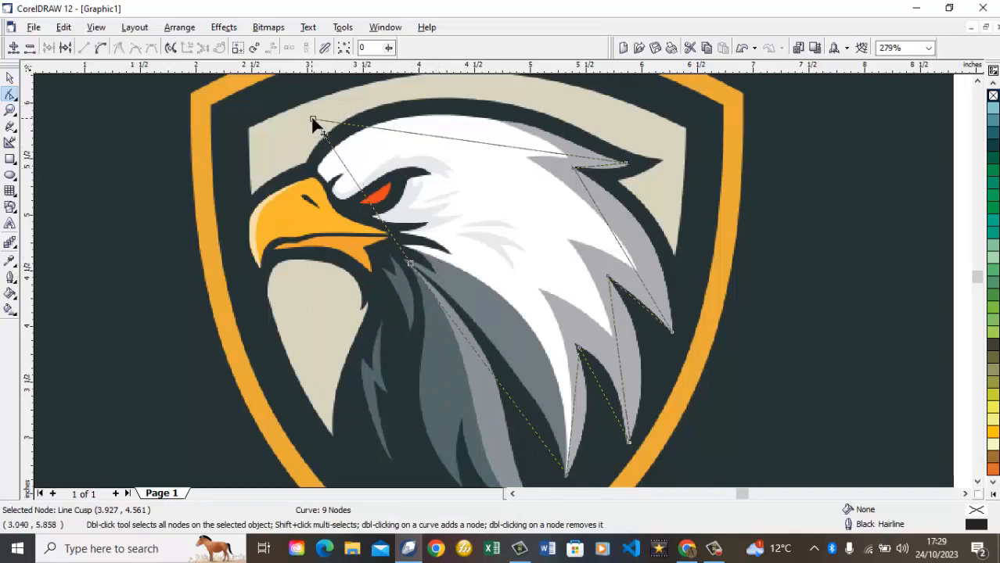
{"action": "left_click_drag", "start_coordinate": [315, 123], "coordinate": [329, 180]}
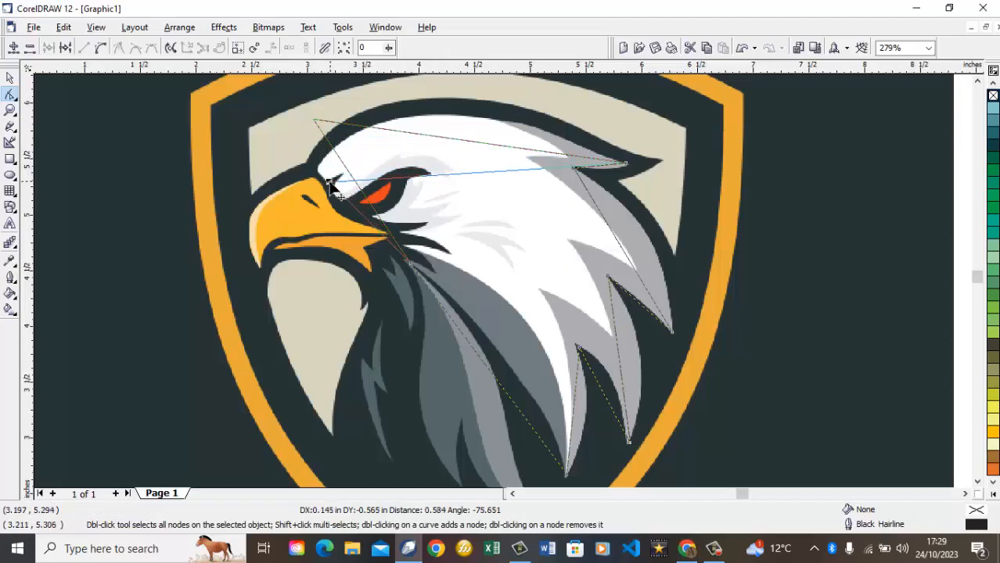
{"action": "left_click", "coordinate": [344, 179]}
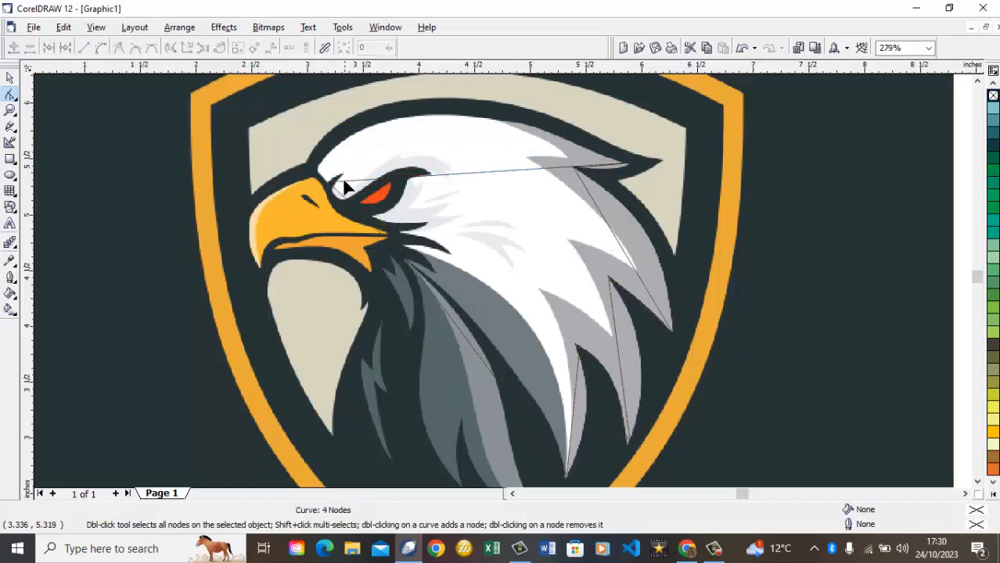
{"action": "left_click", "coordinate": [335, 179]}
{"action": "left_click_drag", "start_coordinate": [335, 179], "coordinate": [317, 170]}
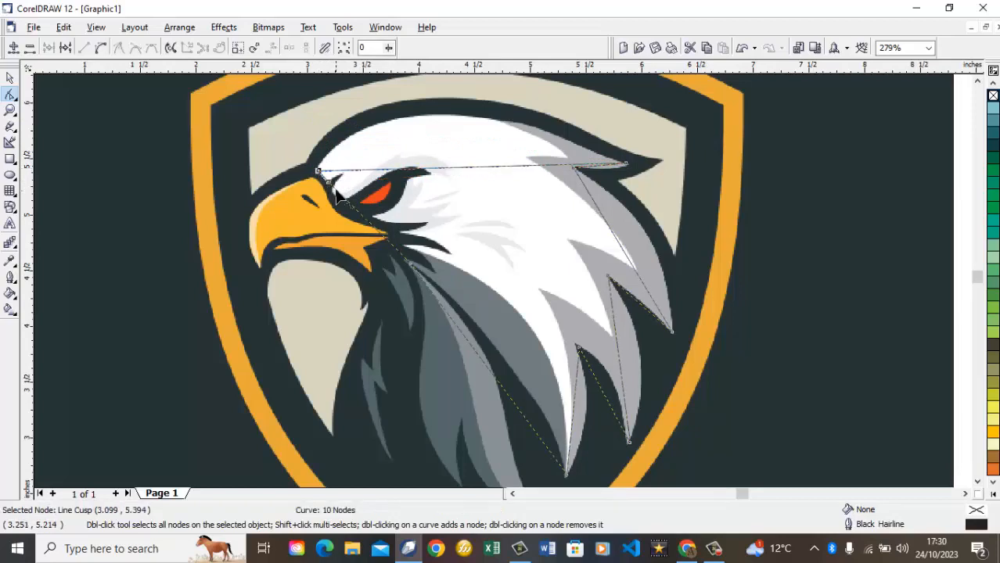
Add a node at the small dark notch above the beak and another at the front of the eye.
{"action": "double_click", "coordinate": [334, 190]}
{"action": "left_click_drag", "start_coordinate": [334, 190], "coordinate": [340, 175]}
{"action": "double_click", "coordinate": [356, 194]}
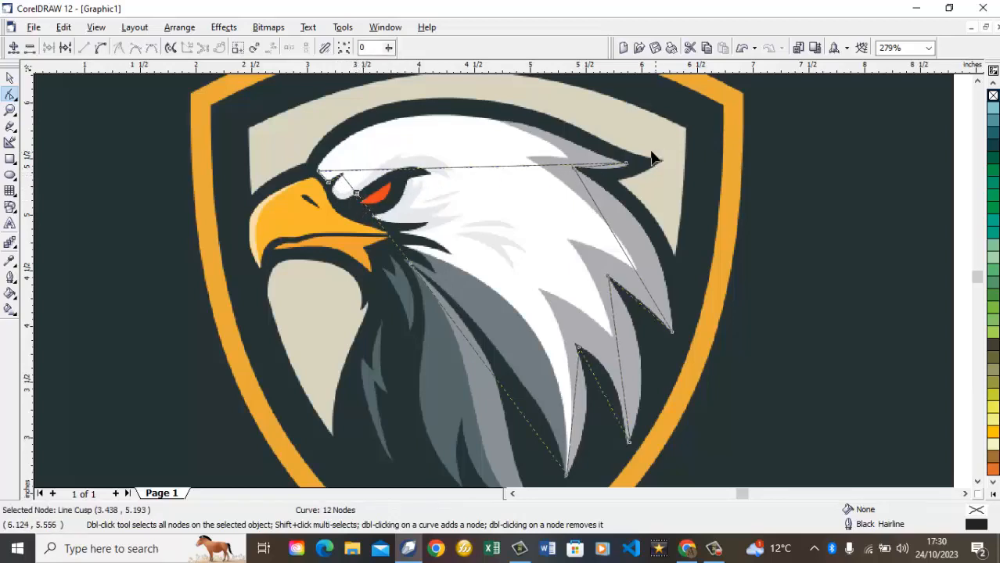
Convert the head shape's straight top edge to a curve and bend it along the crown from the forehead to the top feather's tip.
{"action": "left_click", "coordinate": [626, 168]}
{"action": "left_click", "coordinate": [101, 49]}
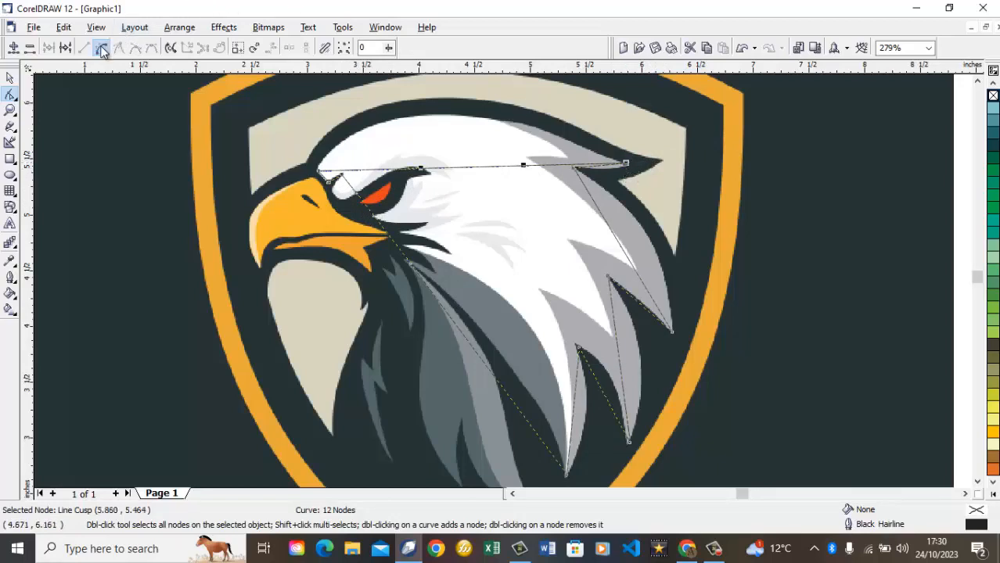
{"action": "left_click_drag", "start_coordinate": [470, 168], "coordinate": [478, 92]}
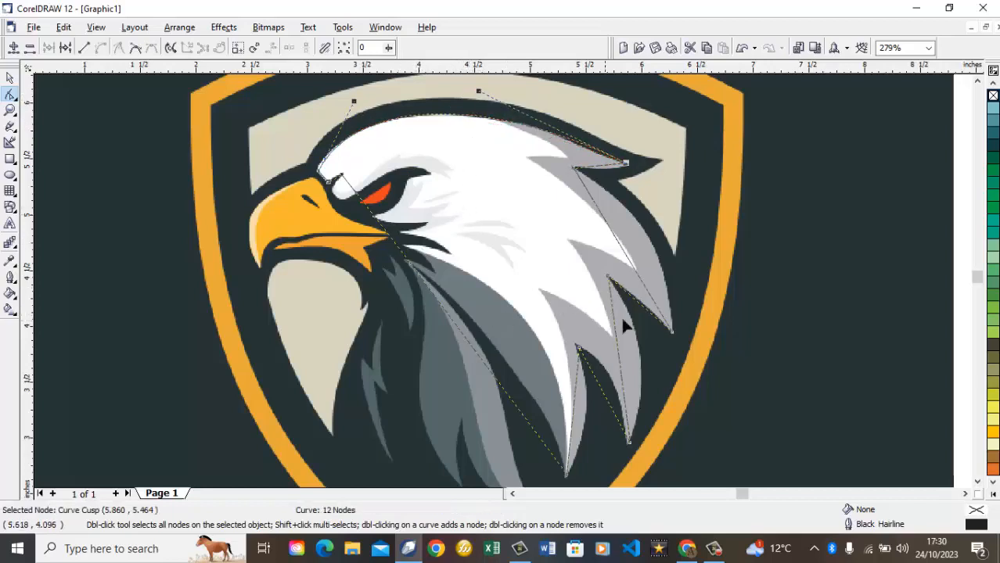
Convert the outer edges of the second and third feathers to curves and bend them along the grey feathers' contours.
{"action": "left_click", "coordinate": [671, 333]}
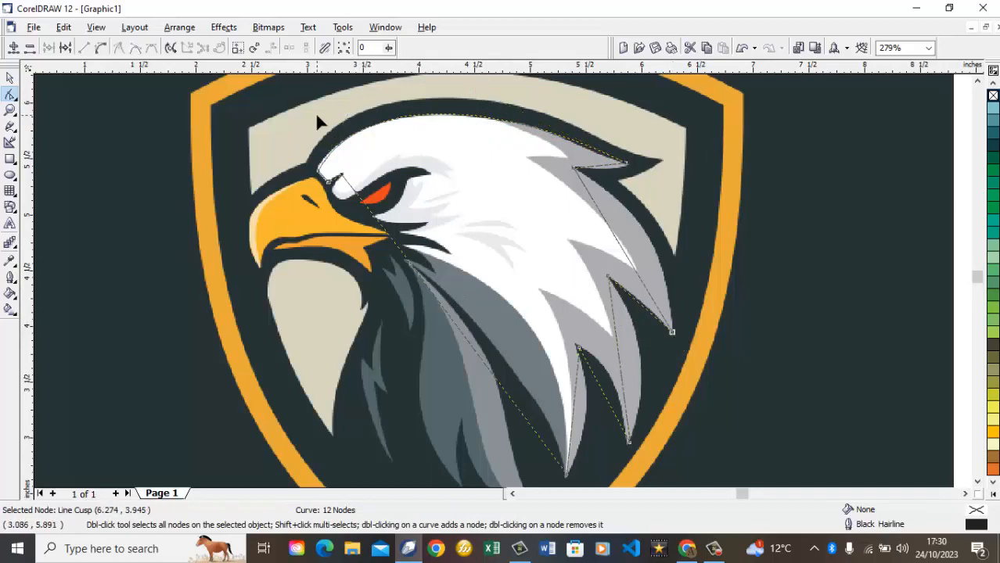
{"action": "left_click", "coordinate": [101, 48]}
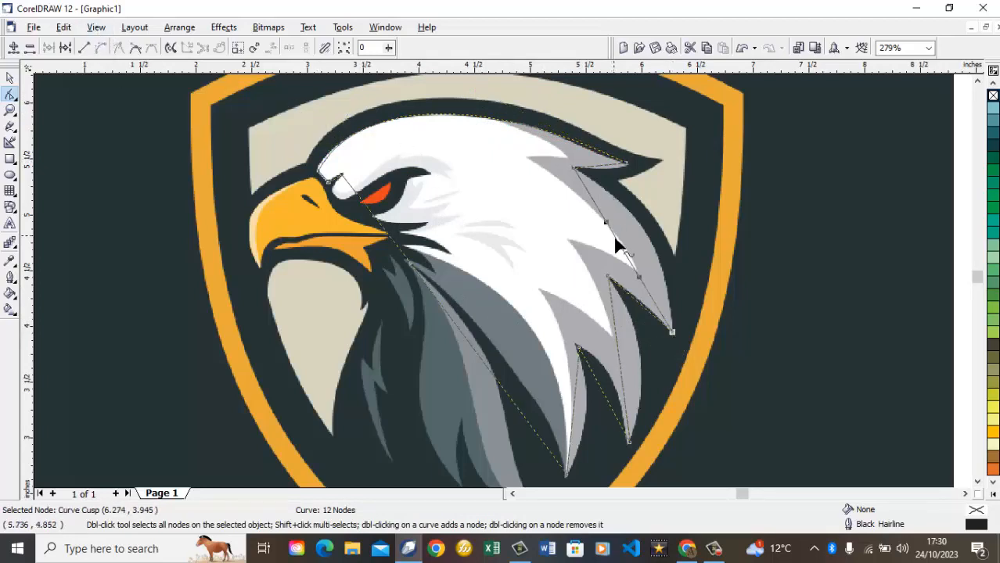
{"action": "left_click_drag", "start_coordinate": [619, 243], "coordinate": [642, 231]}
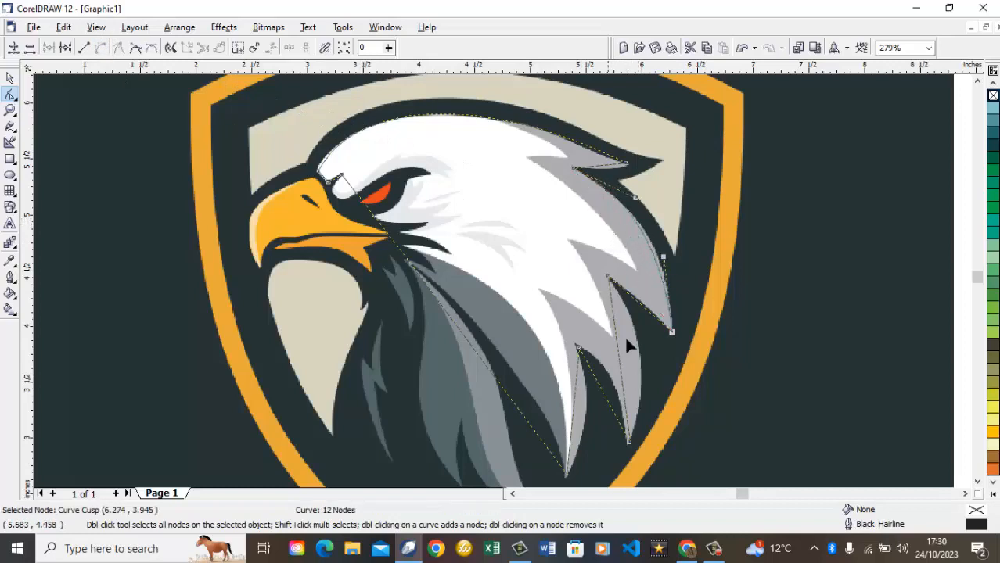
{"action": "left_click", "coordinate": [630, 444]}
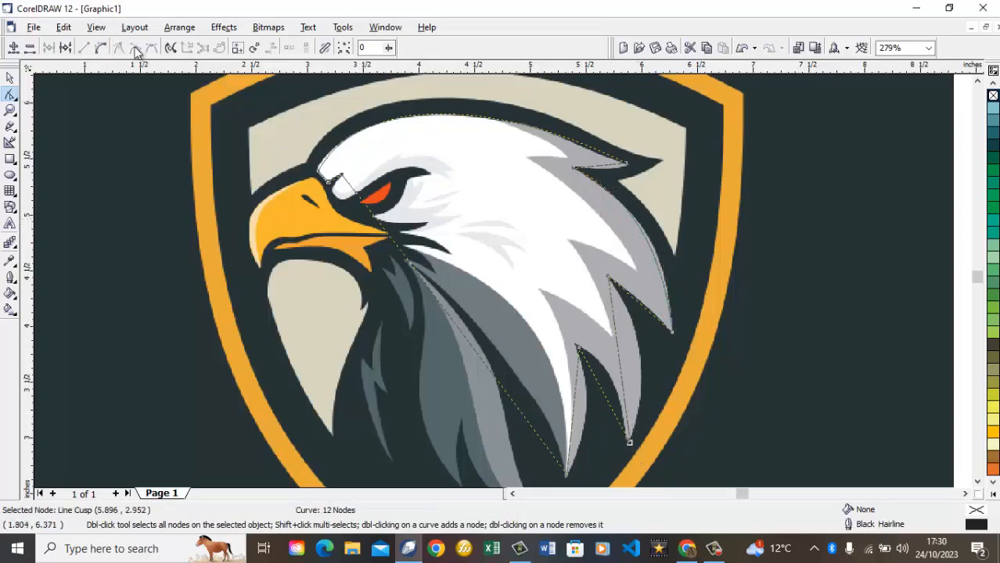
{"action": "left_click", "coordinate": [101, 49]}
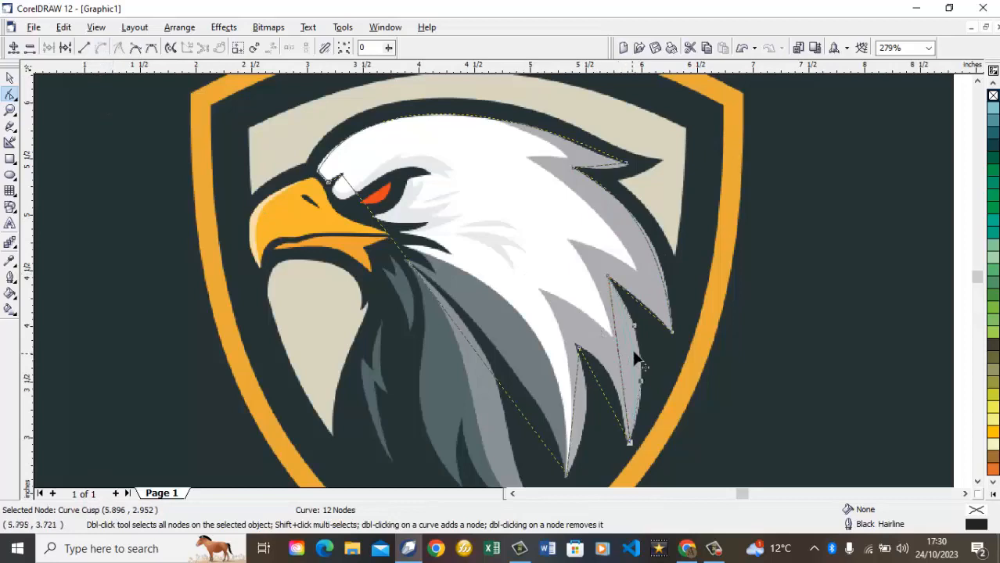
{"action": "left_click_drag", "start_coordinate": [619, 357], "coordinate": [638, 349]}
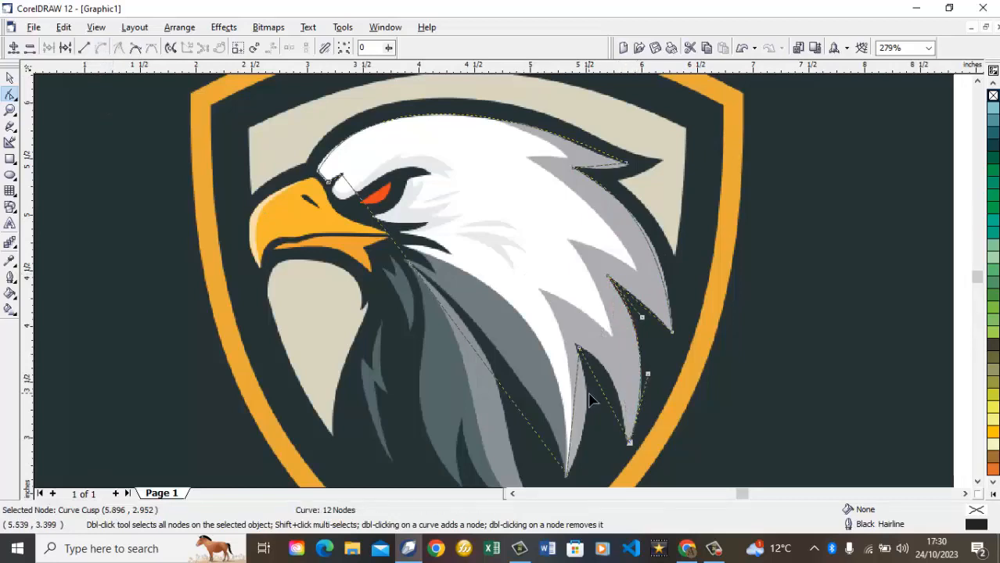
Curve the third feather's inner edge down to its tip and the lowest feather's outer edge to match the picture.
{"action": "left_click", "coordinate": [578, 348]}
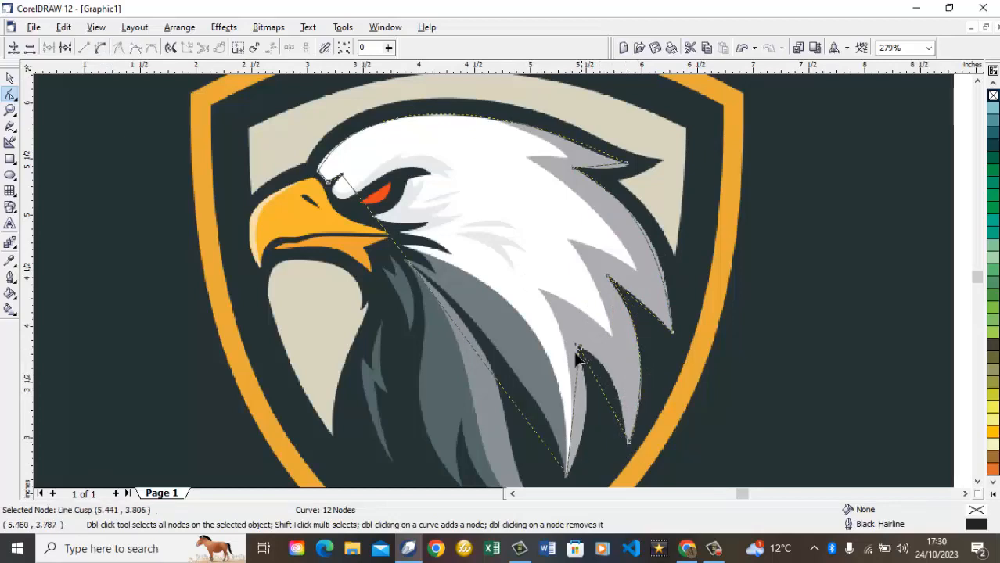
{"action": "left_click", "coordinate": [102, 48]}
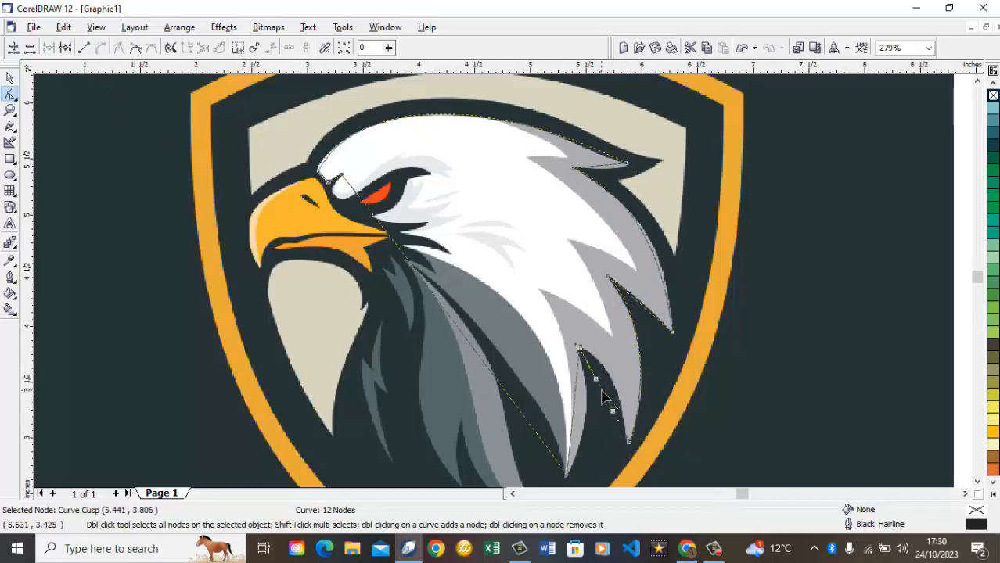
{"action": "left_click_drag", "start_coordinate": [602, 398], "coordinate": [612, 383]}
{"action": "left_click", "coordinate": [565, 475]}
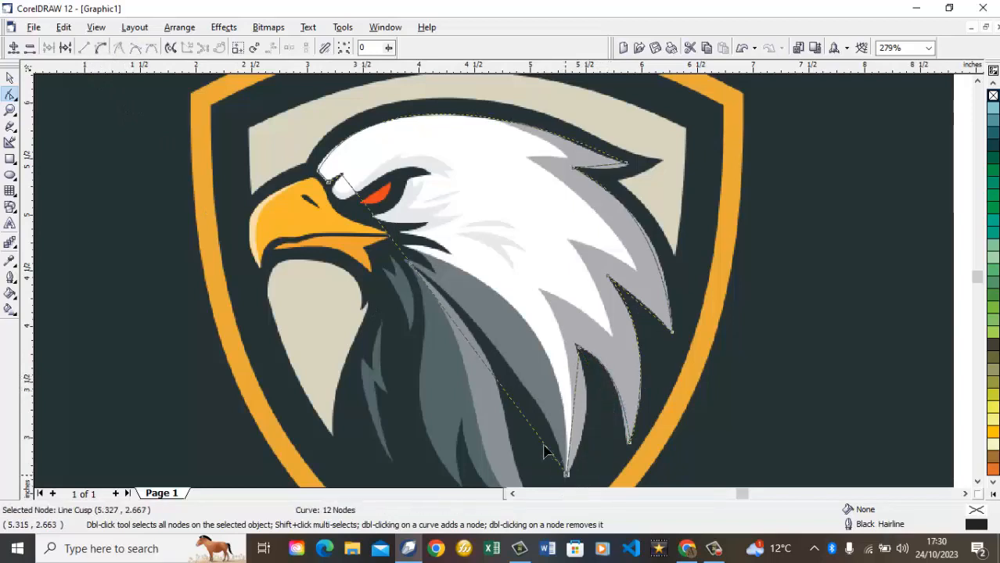
{"action": "left_click", "coordinate": [100, 47]}
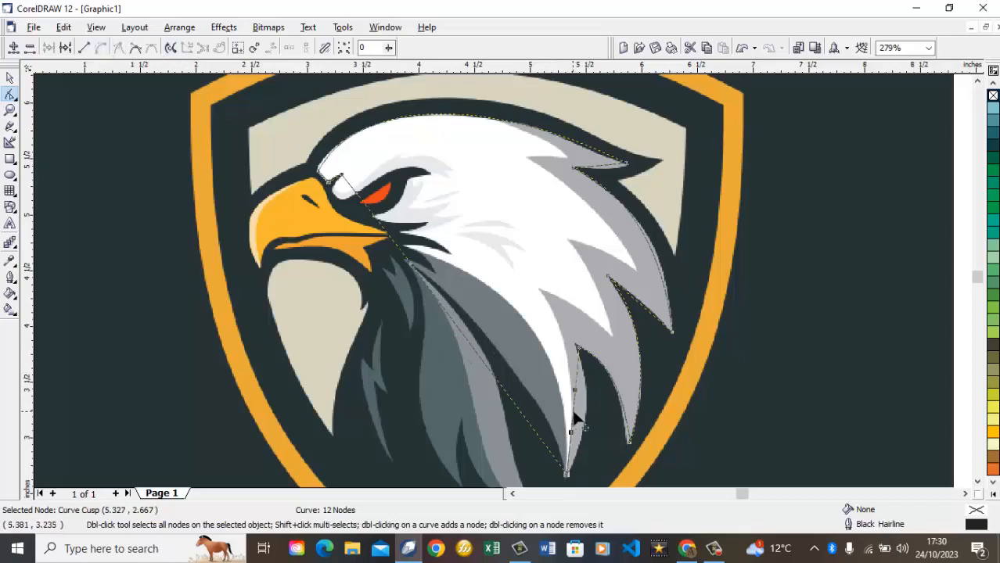
{"action": "left_click_drag", "start_coordinate": [575, 419], "coordinate": [591, 419]}
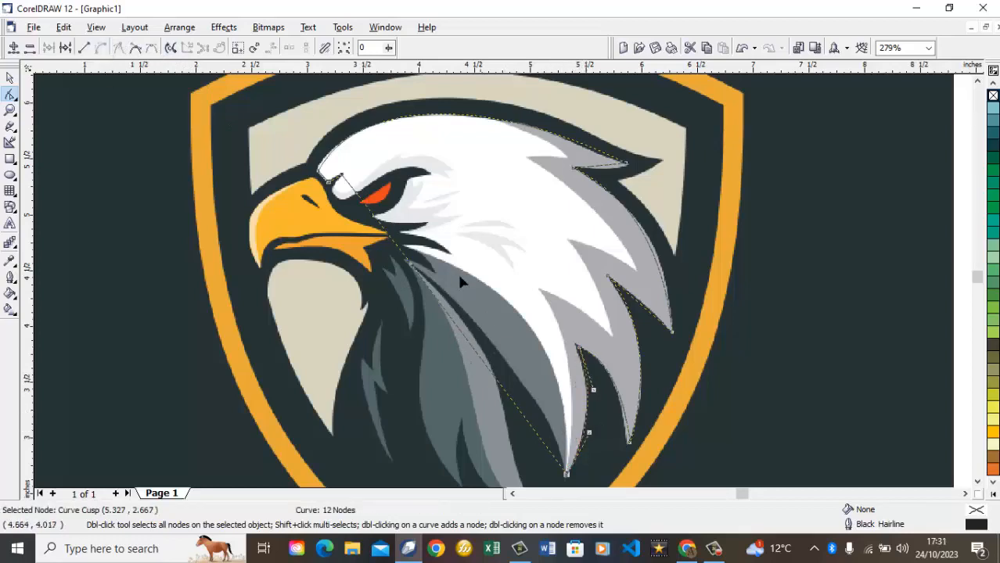
Curve the head shape's underside from the throat to the lowest feather's tip and adjust its handles along the dark grey feather's lower edge.
{"action": "left_click", "coordinate": [409, 264]}
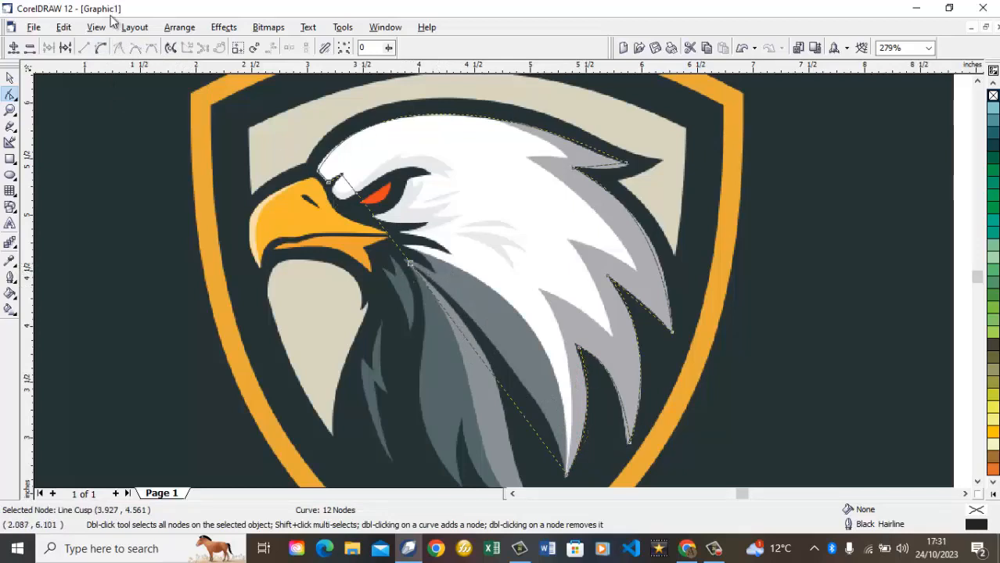
{"action": "left_click", "coordinate": [101, 48]}
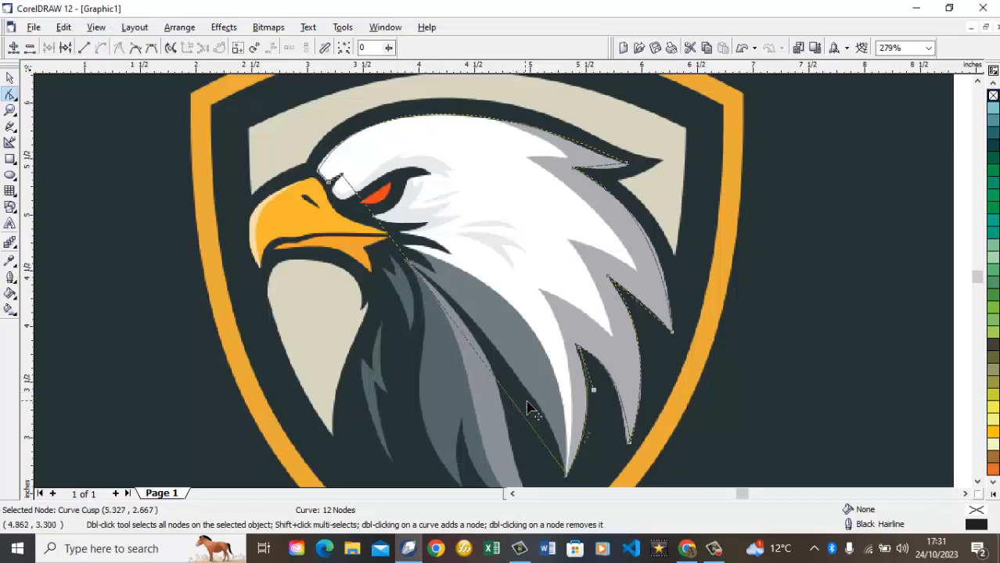
{"action": "left_click_drag", "start_coordinate": [516, 407], "coordinate": [537, 361]}
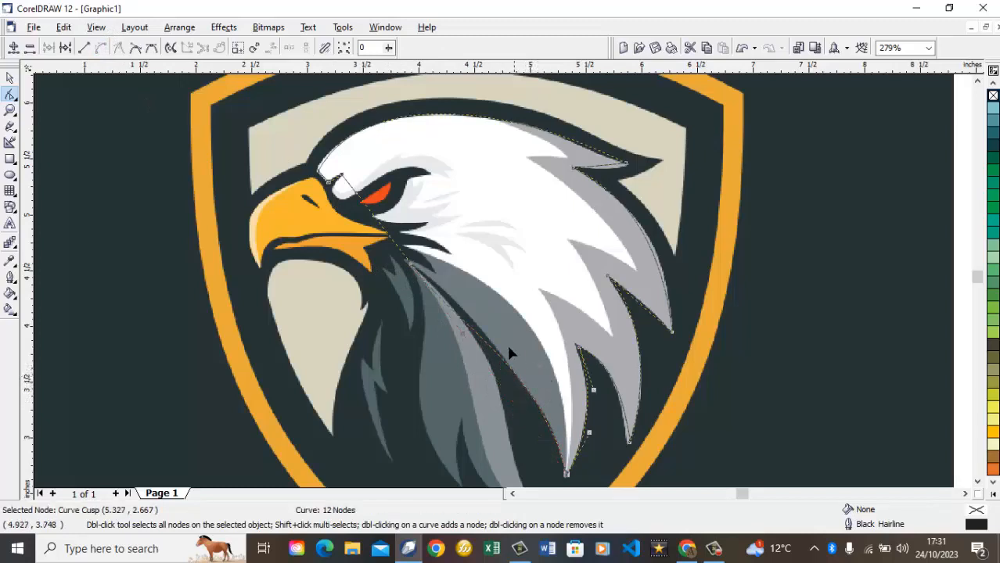
{"action": "left_click", "coordinate": [411, 265]}
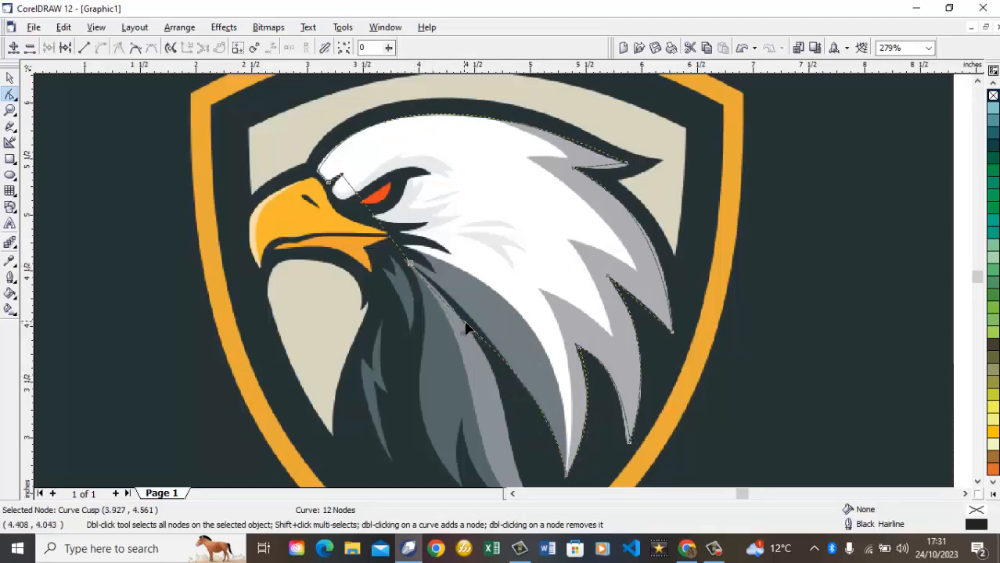
{"action": "left_click_drag", "start_coordinate": [466, 326], "coordinate": [458, 308]}
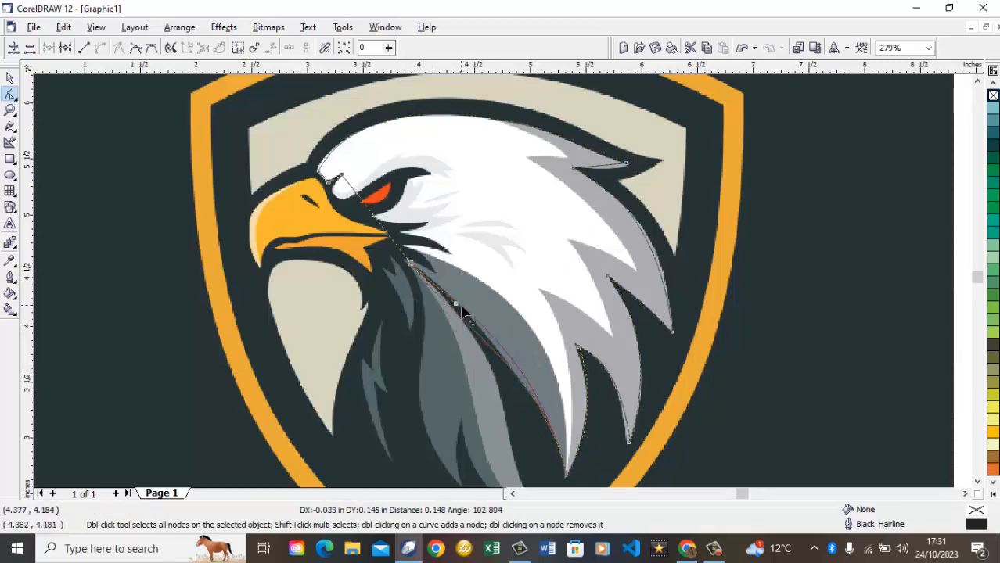
{"action": "left_click", "coordinate": [565, 473]}
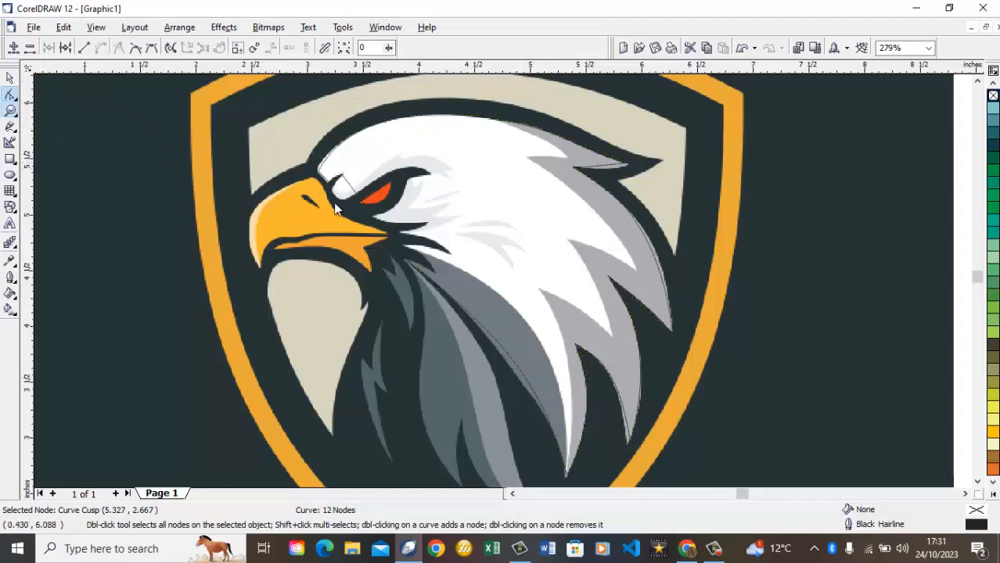
Add a node to the head shape's edge beside the eye and move it to the rear tip of the dark eyebrow.
{"action": "left_click", "coordinate": [11, 110]}
{"action": "left_click_drag", "start_coordinate": [279, 134], "coordinate": [479, 275]}
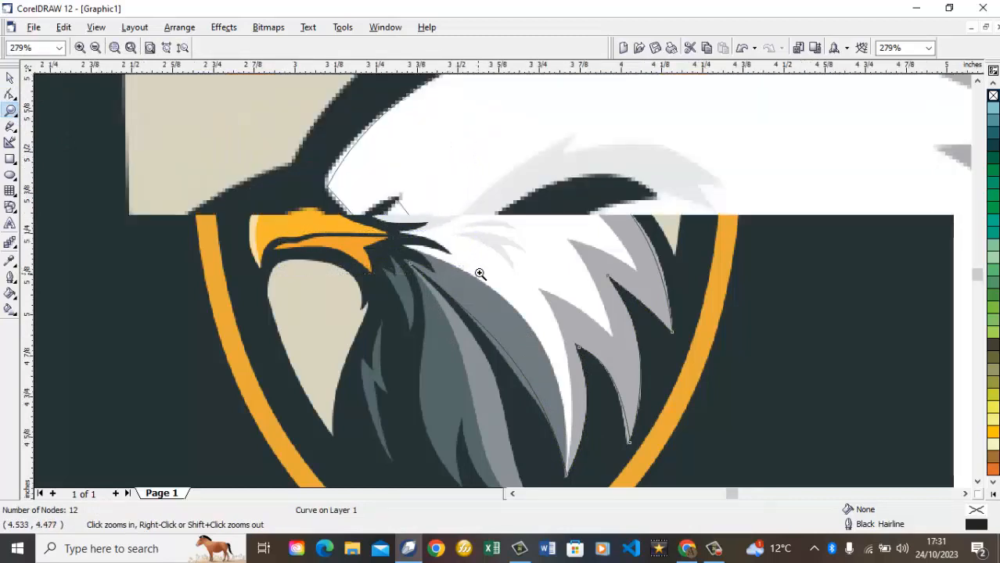
{"action": "left_click", "coordinate": [10, 79]}
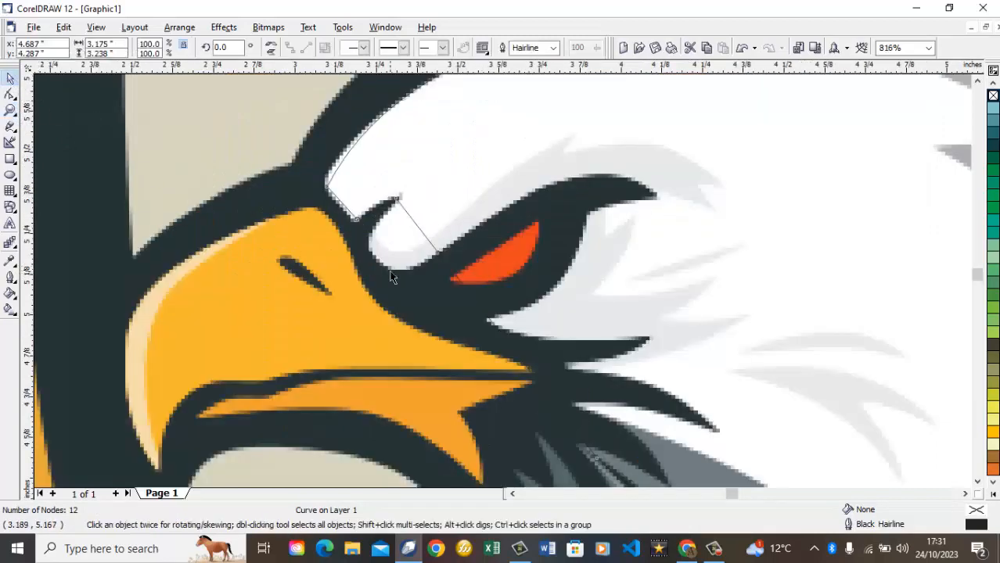
{"action": "key", "text": "F10"}
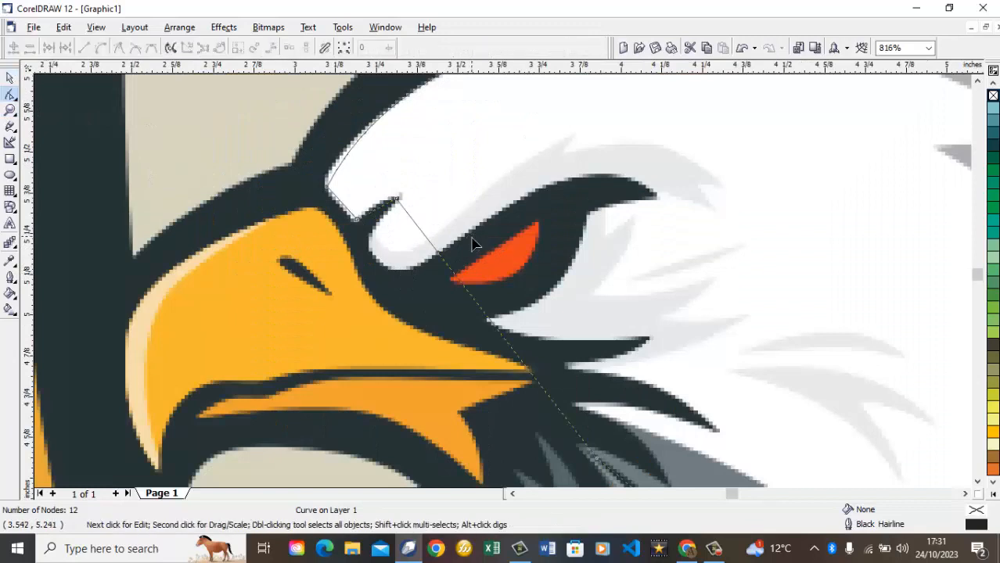
{"action": "double_click", "coordinate": [458, 281]}
{"action": "left_click_drag", "start_coordinate": [458, 282], "coordinate": [650, 207]}
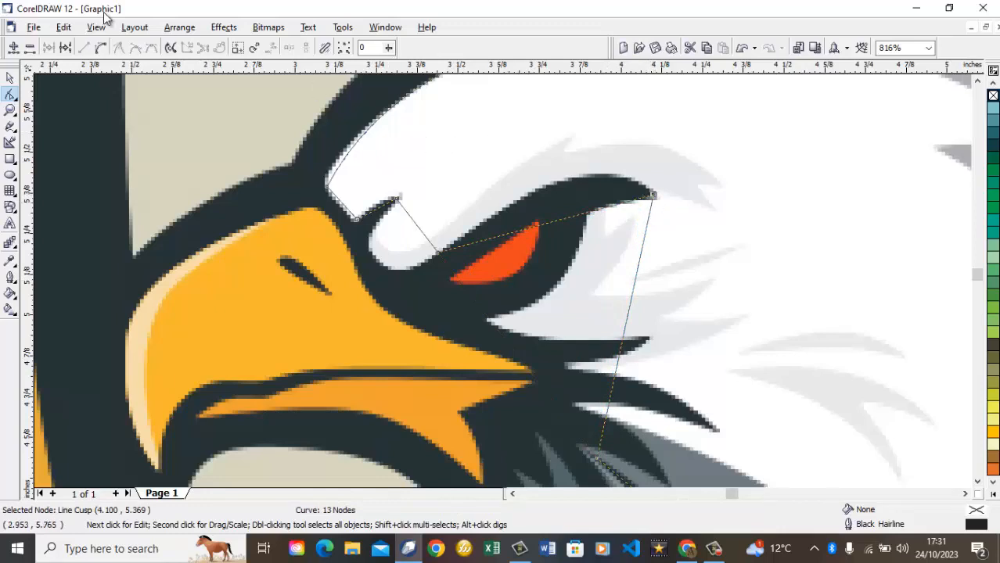
Convert the edge from the front of the eye to the eyebrow's rear tip to a curve and bend it along the brow's upper contour.
{"action": "left_click", "coordinate": [102, 49]}
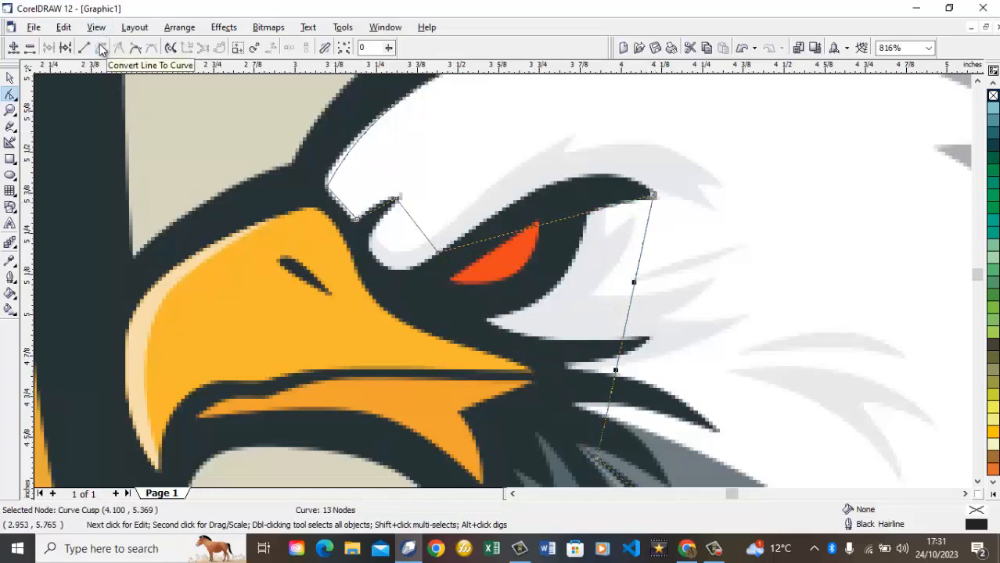
{"action": "left_click", "coordinate": [102, 48]}
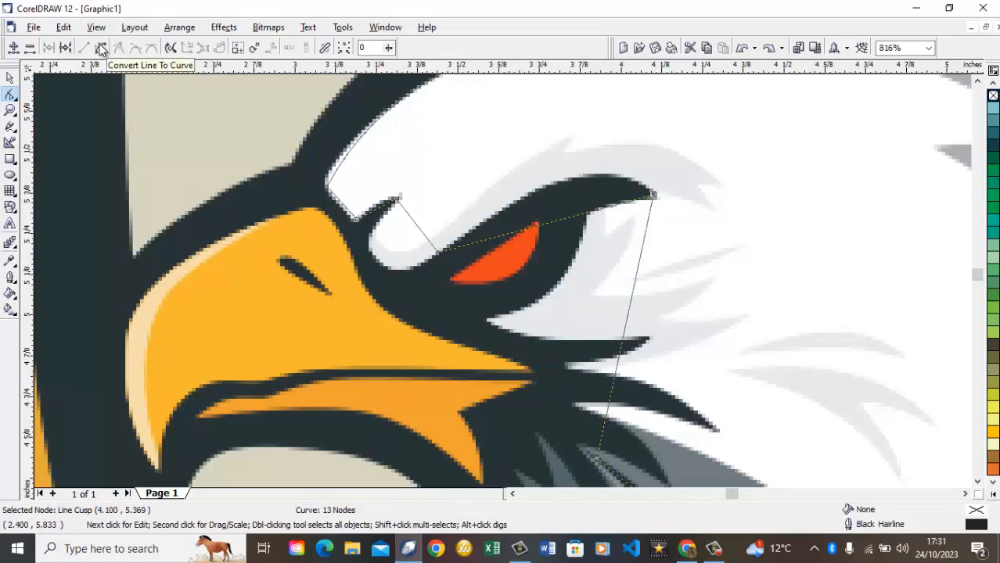
{"action": "left_click", "coordinate": [439, 249]}
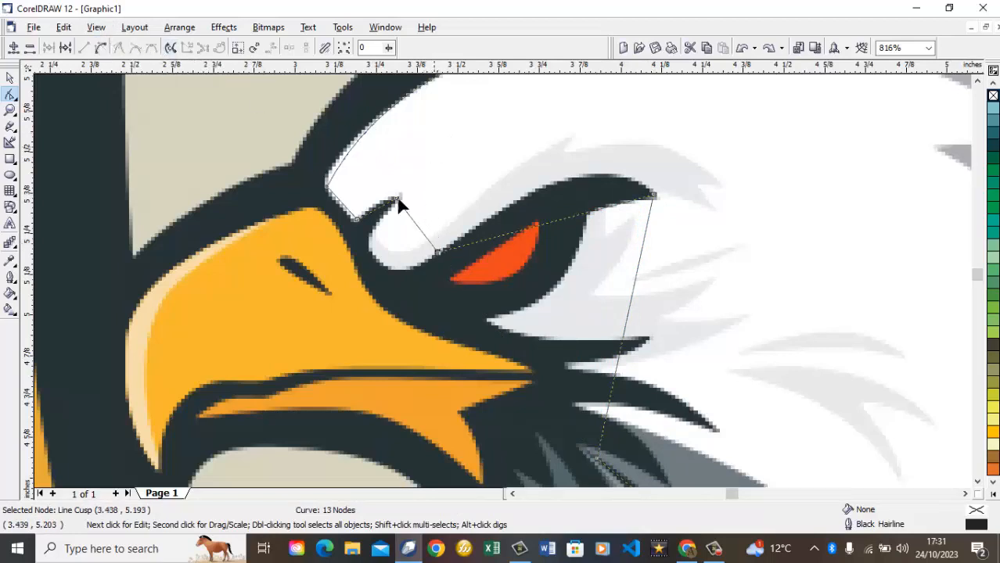
{"action": "left_click", "coordinate": [101, 49]}
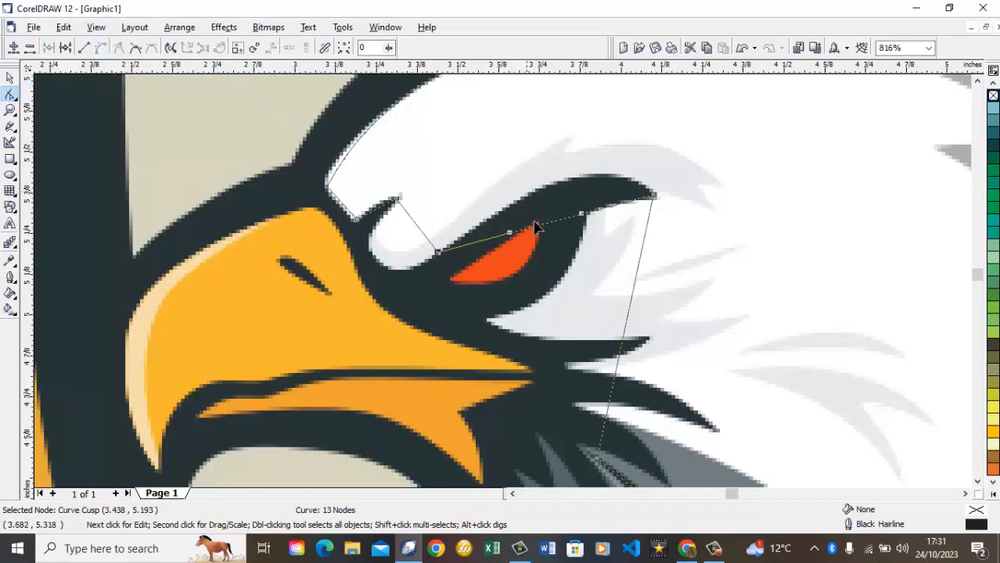
{"action": "left_click_drag", "start_coordinate": [535, 228], "coordinate": [567, 187]}
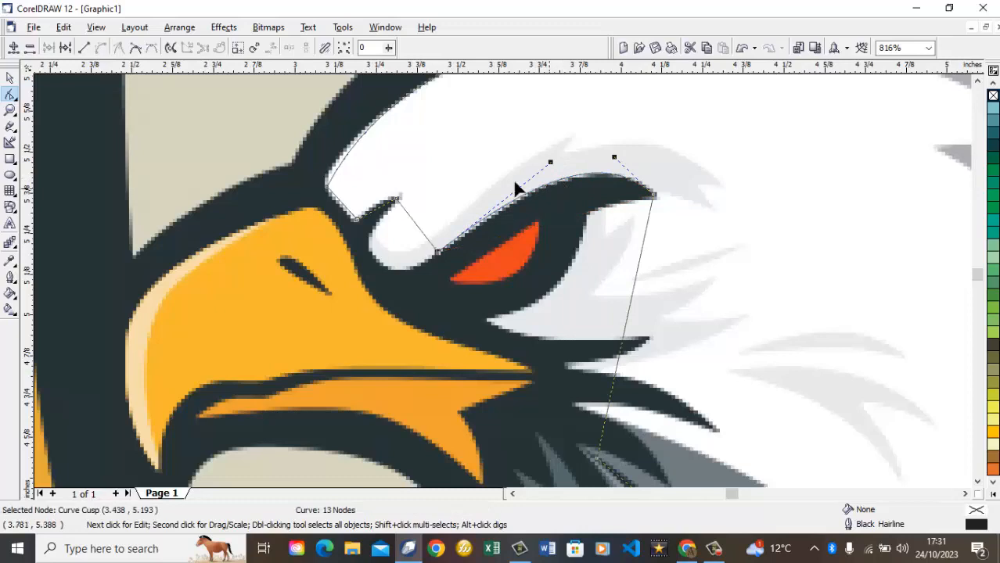
Curve the edge between the small dark notch and the front of the eye around the rounded white area above the beak.
{"action": "left_click", "coordinate": [396, 203]}
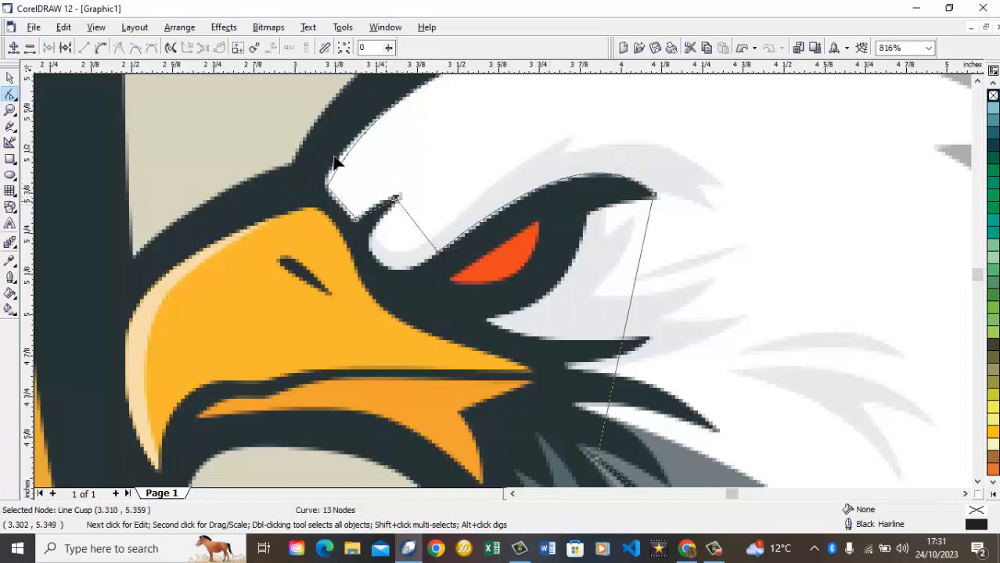
{"action": "left_click", "coordinate": [101, 48]}
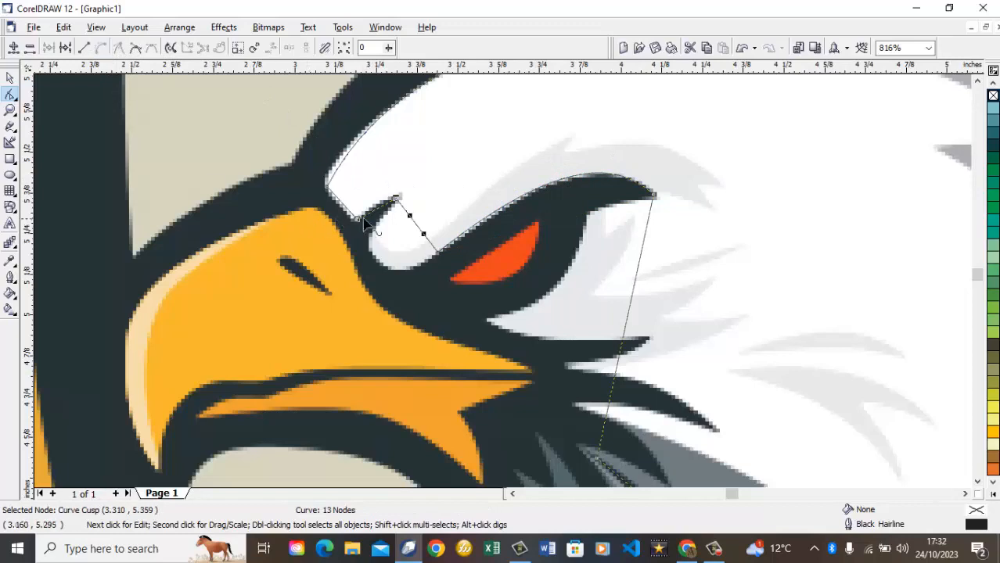
{"action": "left_click_drag", "start_coordinate": [416, 227], "coordinate": [372, 298]}
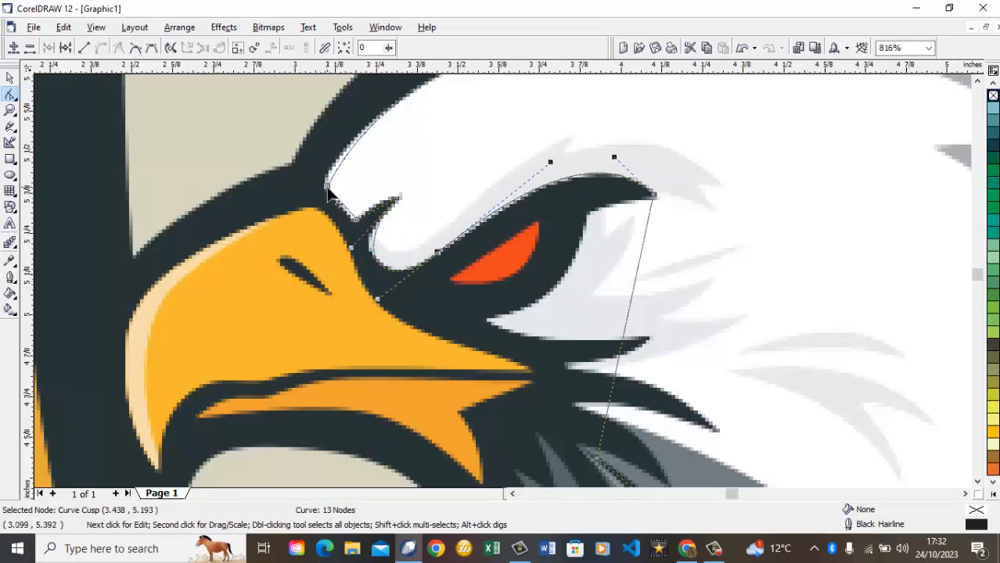
{"action": "left_click_drag", "start_coordinate": [326, 186], "coordinate": [326, 185]}
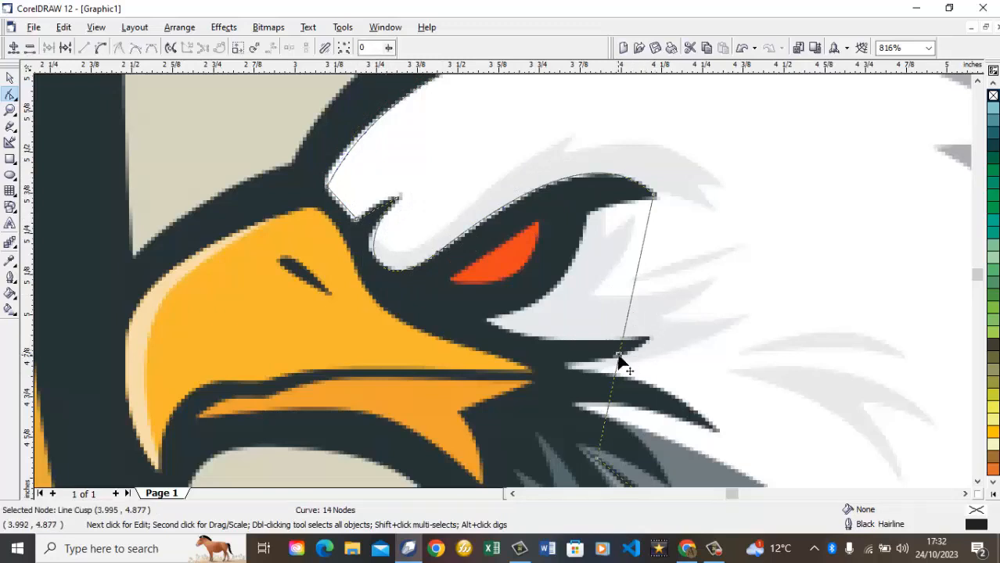
Place head-shape nodes at the pale cheek patch's front tip and the corner under the eyebrow, and curve the edge between them behind the eye.
{"action": "left_click_drag", "start_coordinate": [618, 361], "coordinate": [487, 325]}
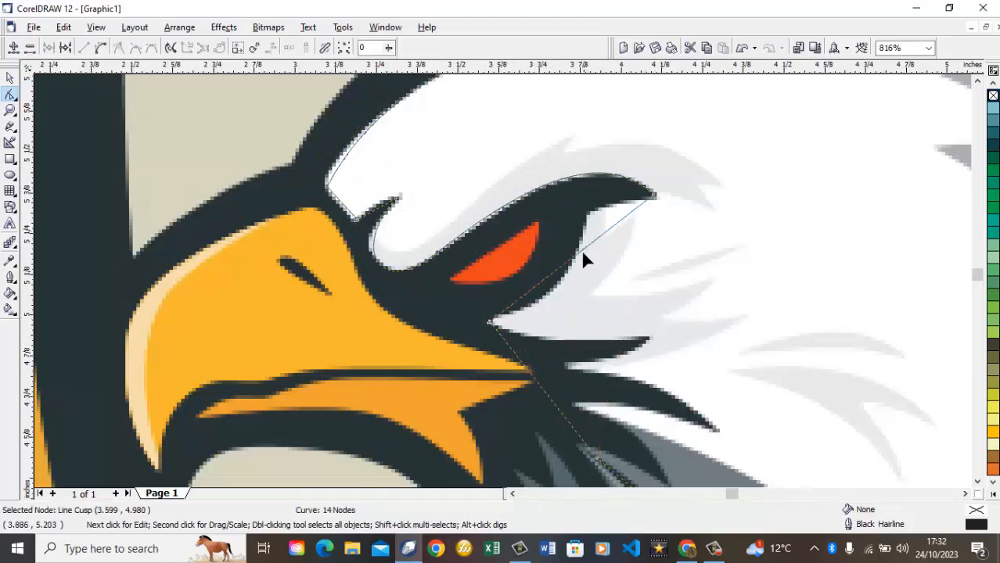
{"action": "left_click_drag", "start_coordinate": [580, 252], "coordinate": [588, 212]}
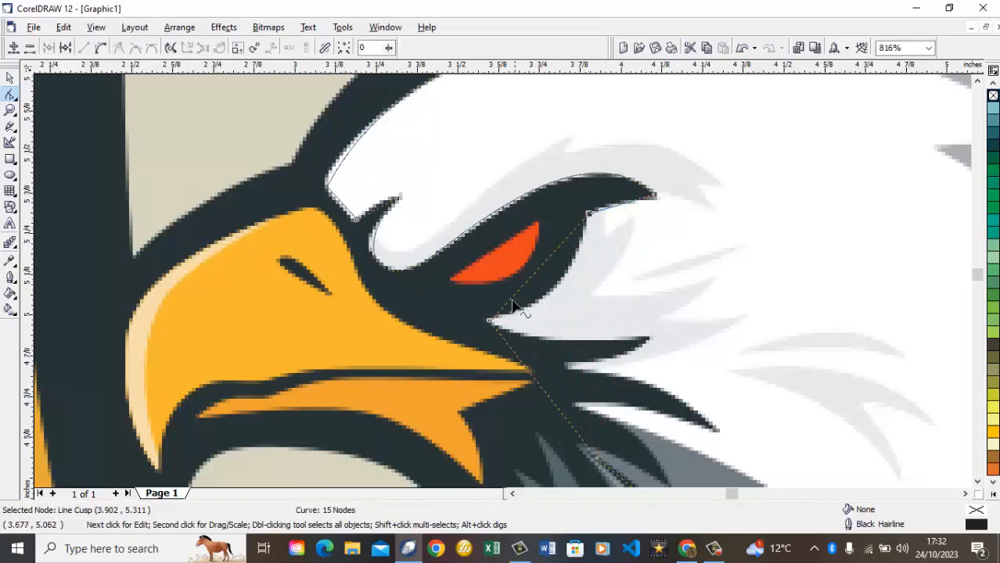
{"action": "left_click", "coordinate": [491, 322]}
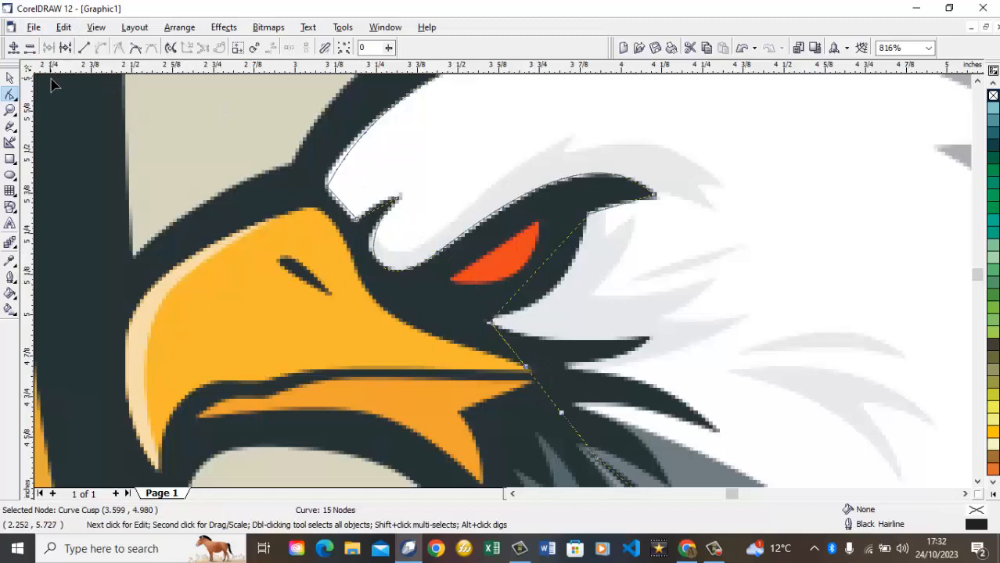
{"action": "key", "text": "ctrl+z"}
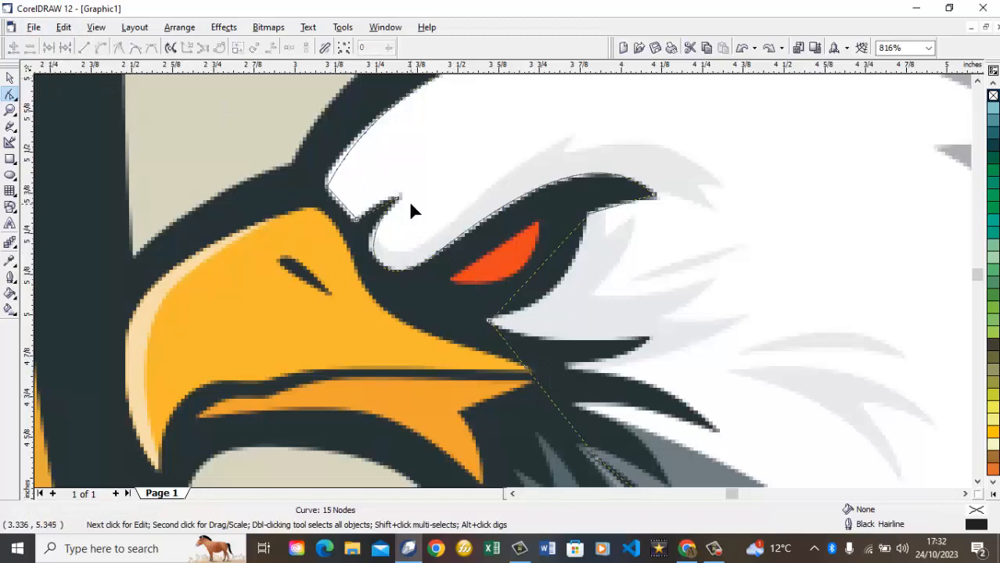
{"action": "left_click", "coordinate": [589, 214]}
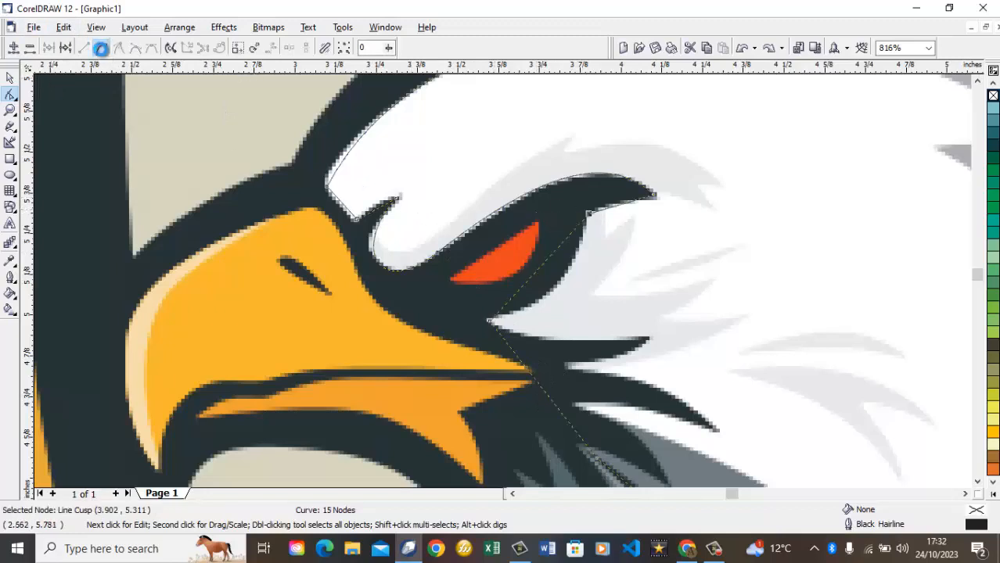
{"action": "left_click", "coordinate": [101, 48]}
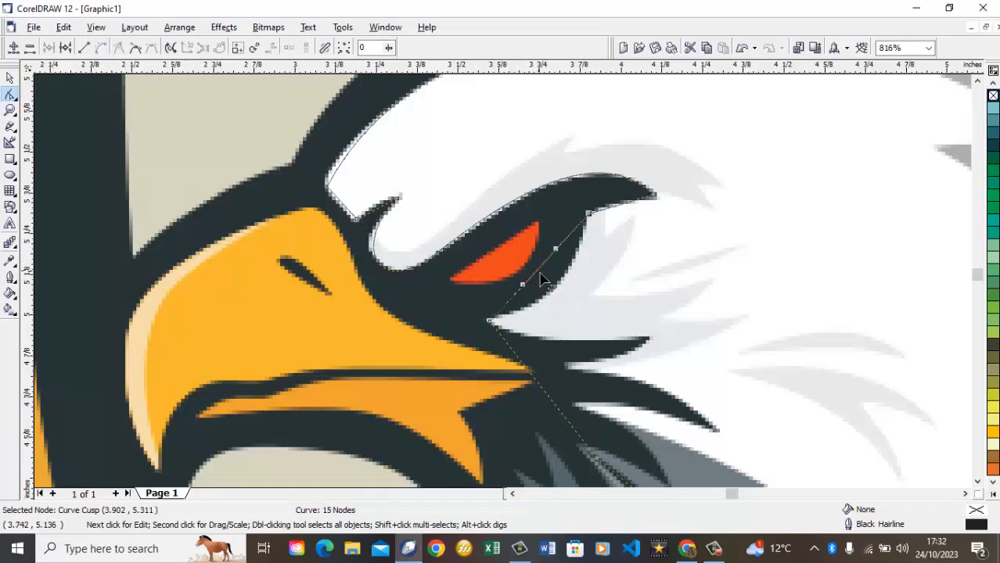
{"action": "left_click_drag", "start_coordinate": [537, 278], "coordinate": [554, 291]}
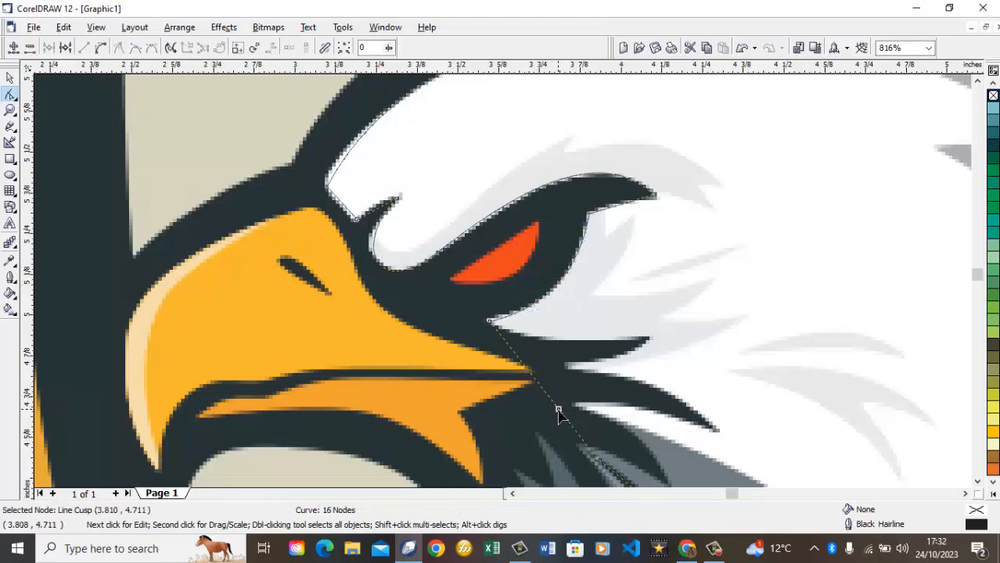
Place nodes at the tip and lower notch of the dark spike beneath the cheek patch, and curve the edges along its upper and lower sides.
{"action": "left_click_drag", "start_coordinate": [558, 410], "coordinate": [646, 338]}
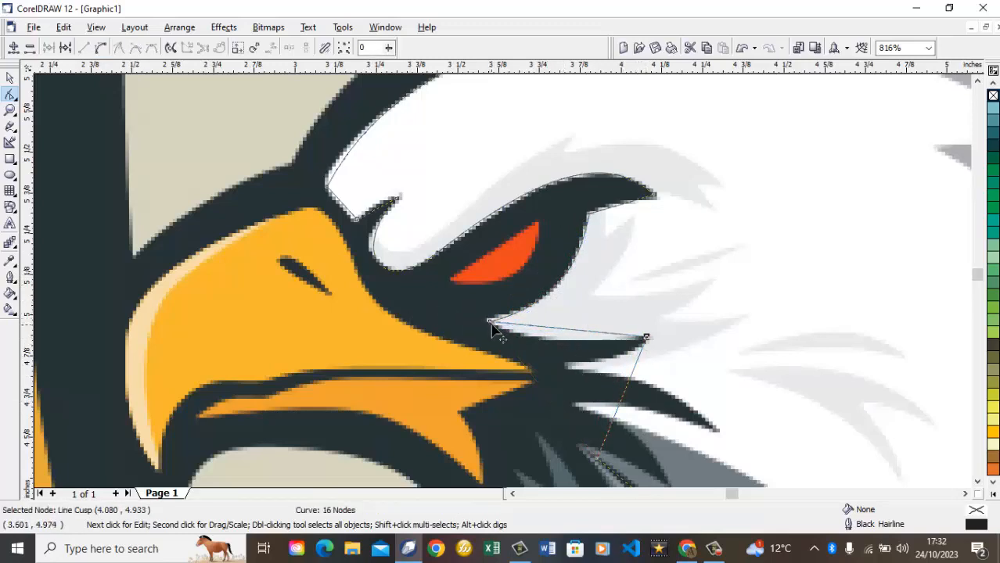
{"action": "left_click", "coordinate": [100, 47]}
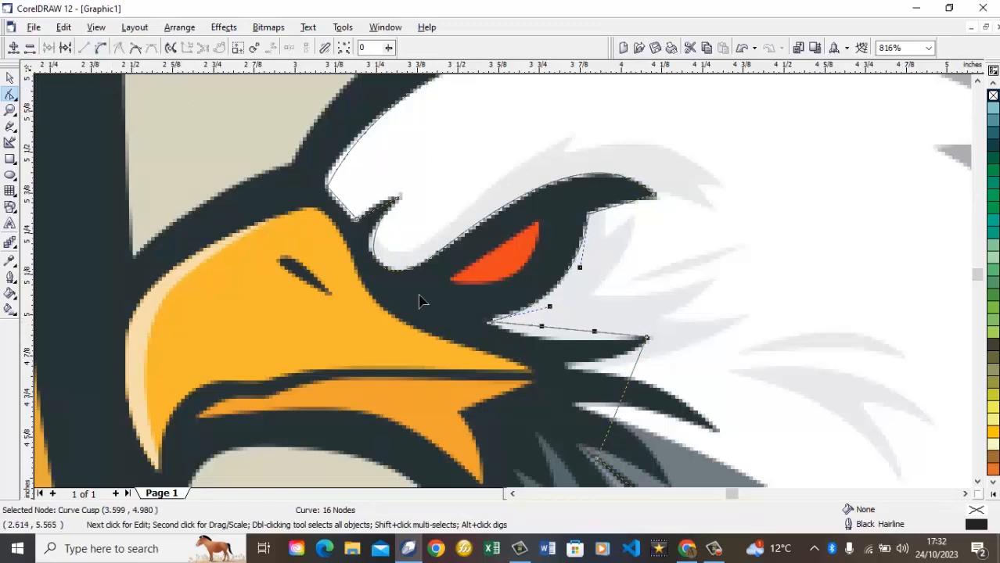
{"action": "mouse_move", "coordinate": [571, 335]}
{"action": "left_mouse_down"}
{"action": "mouse_move", "coordinate": [575, 342]}
{"action": "mouse_move", "coordinate": [563, 347]}
{"action": "left_mouse_up"}
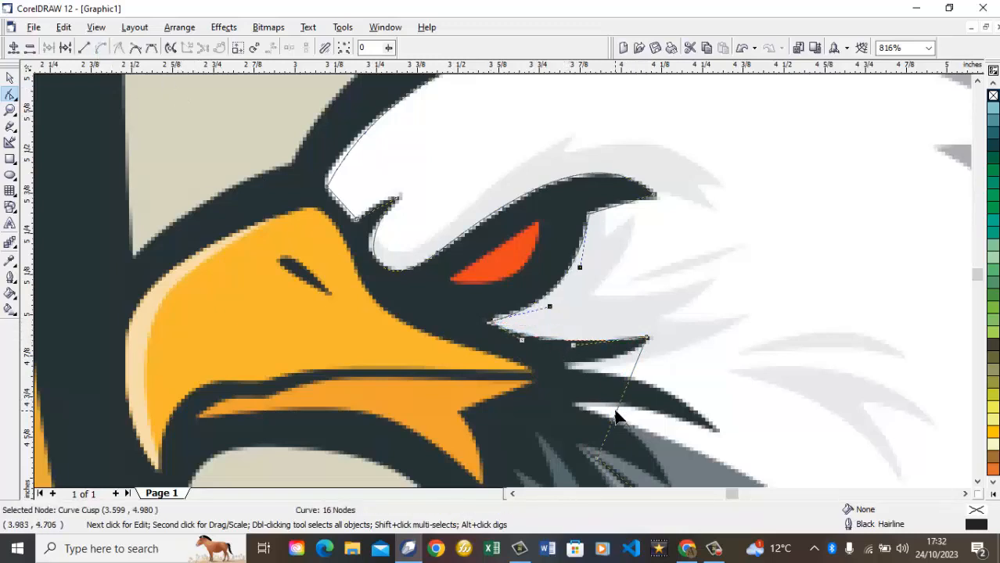
{"action": "double_click", "coordinate": [615, 414]}
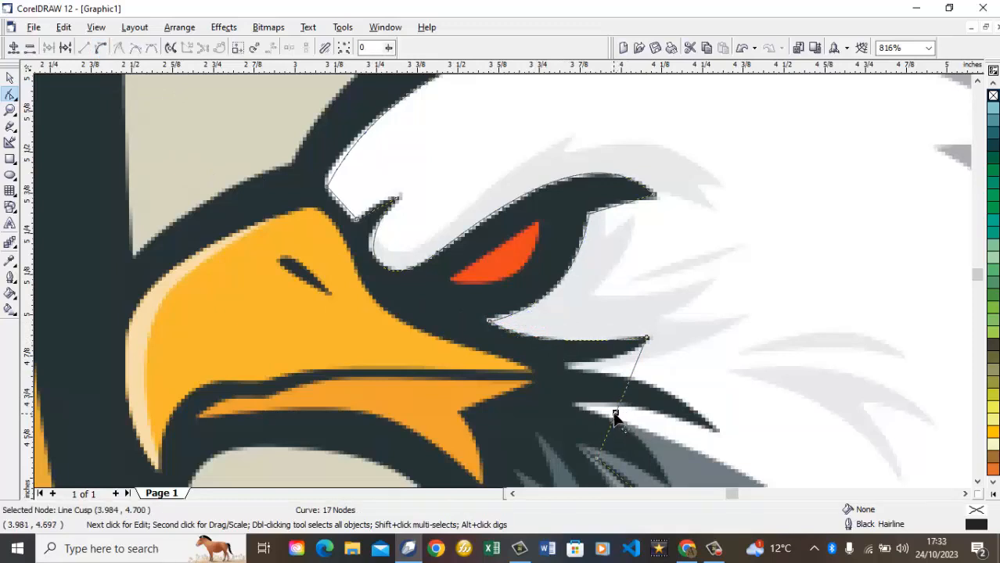
{"action": "left_click_drag", "start_coordinate": [615, 413], "coordinate": [565, 365]}
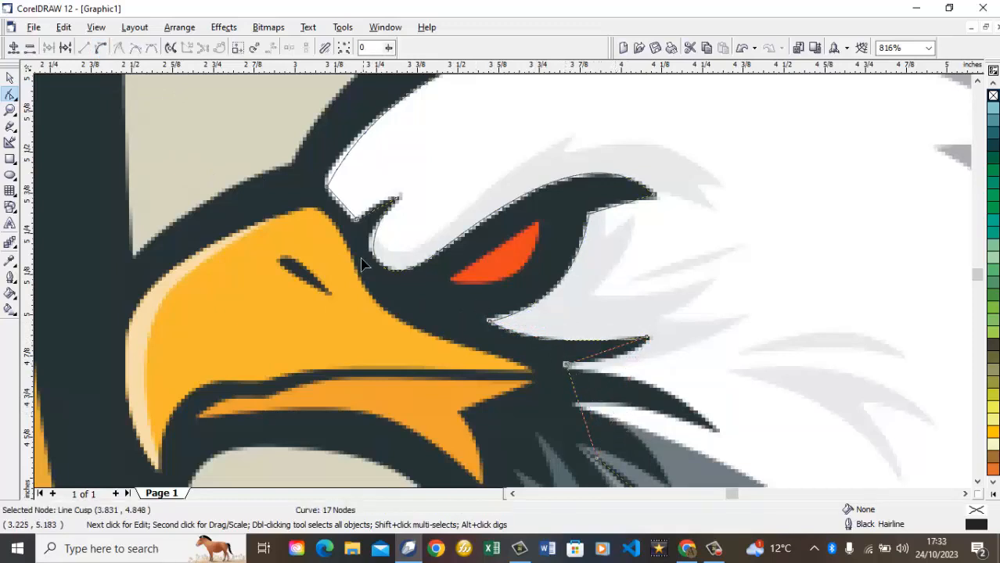
{"action": "left_click", "coordinate": [647, 339]}
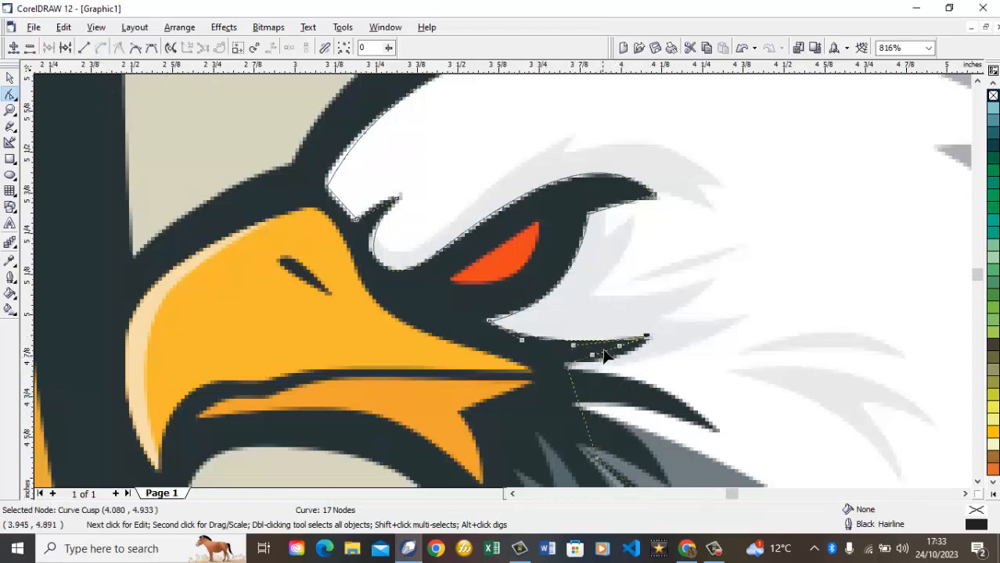
{"action": "left_click_drag", "start_coordinate": [607, 358], "coordinate": [616, 362]}
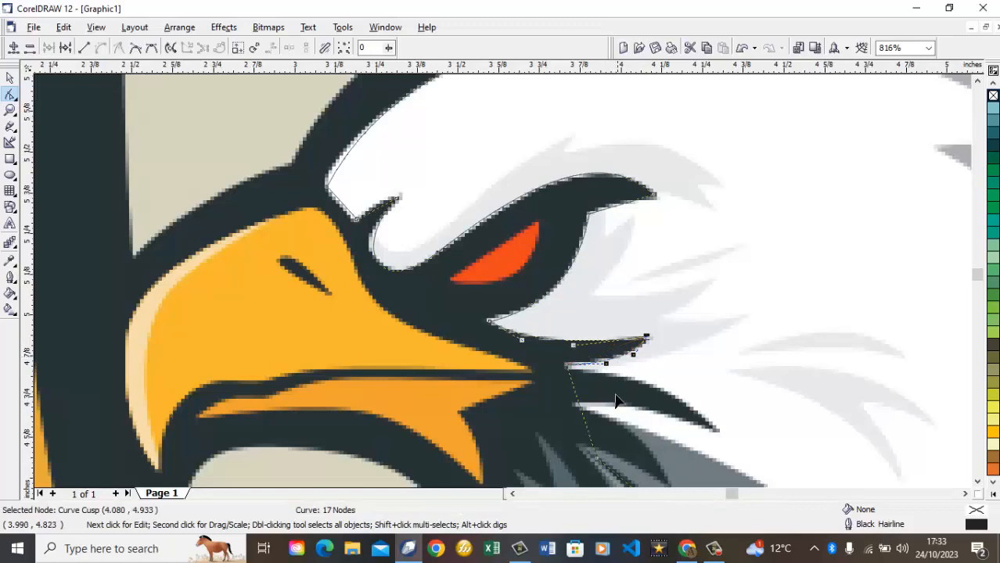
Add a node at the tip of the second dark spike behind the beak and curve the edge along the spike's upper contour.
{"action": "double_click", "coordinate": [595, 453]}
{"action": "left_click_drag", "start_coordinate": [594, 452], "coordinate": [714, 428]}
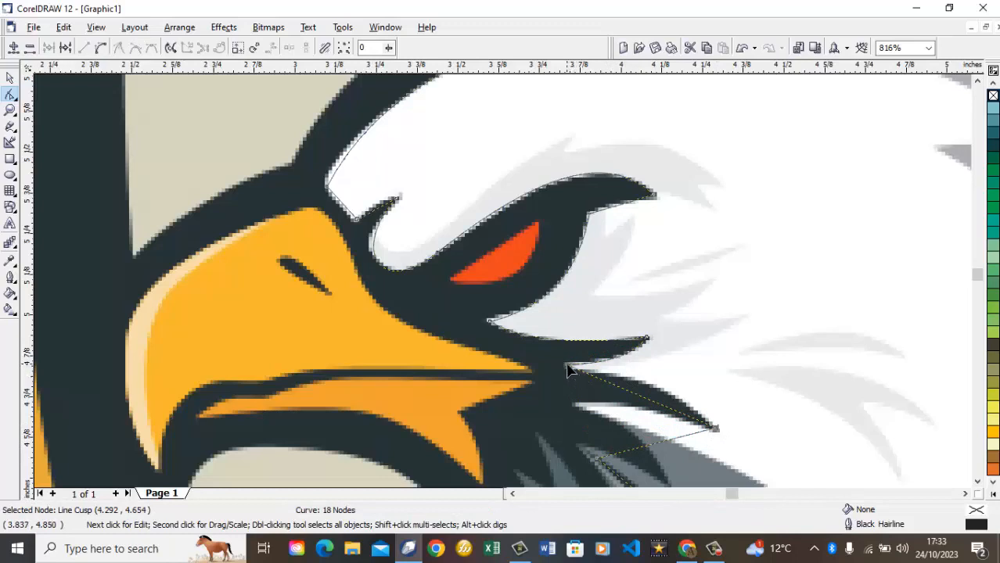
{"action": "left_click", "coordinate": [565, 365]}
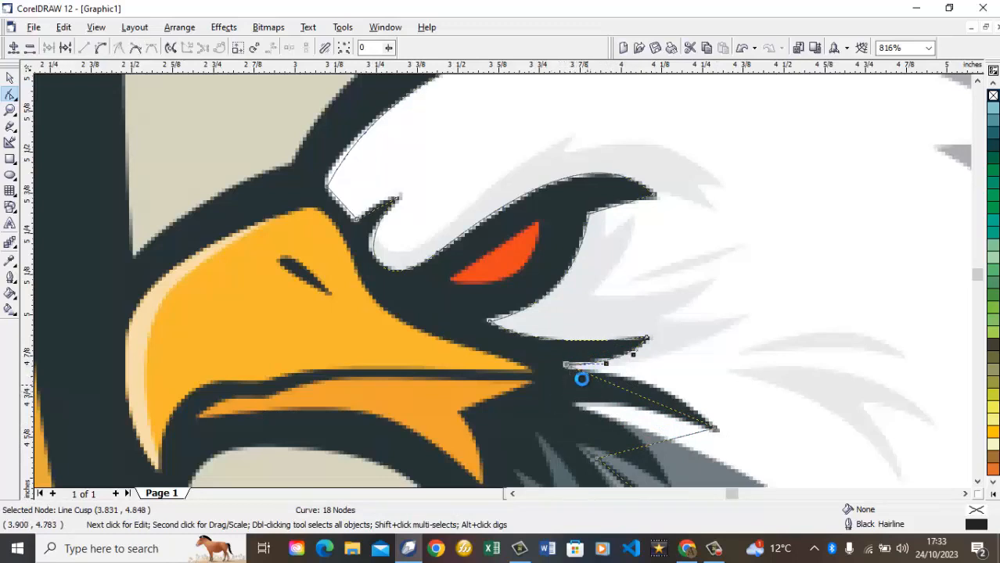
{"action": "left_click", "coordinate": [101, 48]}
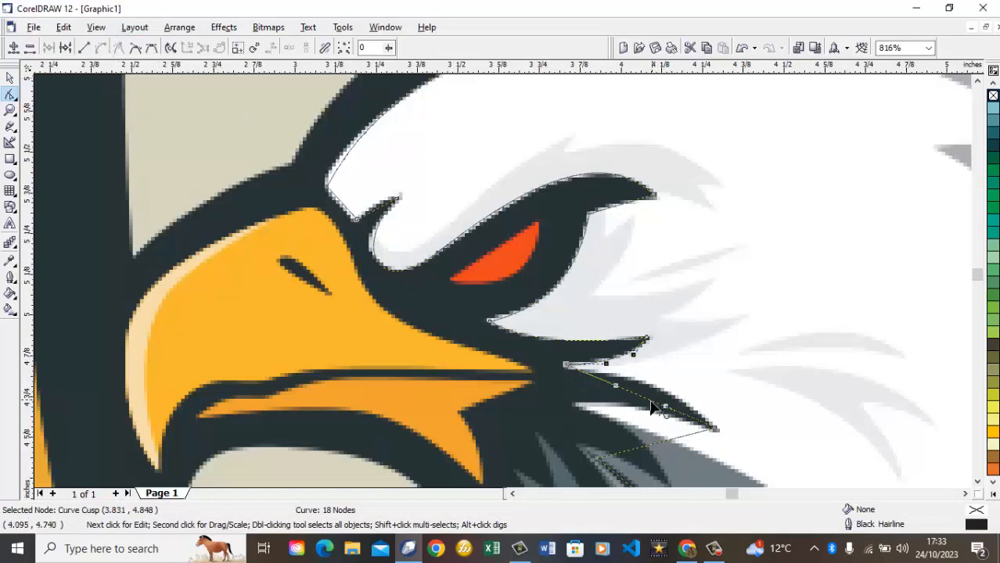
{"action": "left_click_drag", "start_coordinate": [649, 406], "coordinate": [651, 385]}
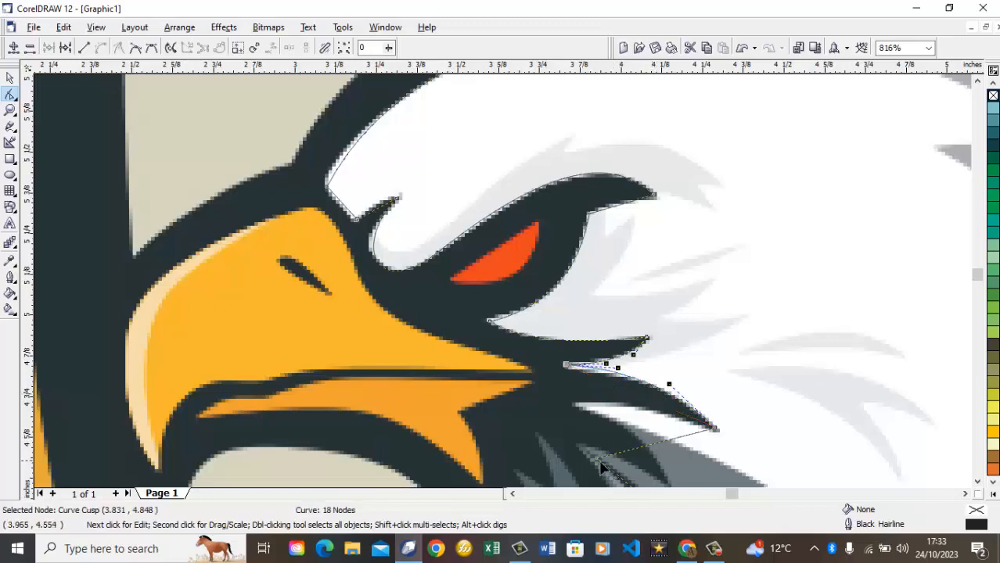
Add a node at the inner notch below the second dark spike and curve the edge along the spike's underside to its tip.
{"action": "double_click", "coordinate": [633, 450]}
{"action": "left_click_drag", "start_coordinate": [633, 450], "coordinate": [573, 358]}
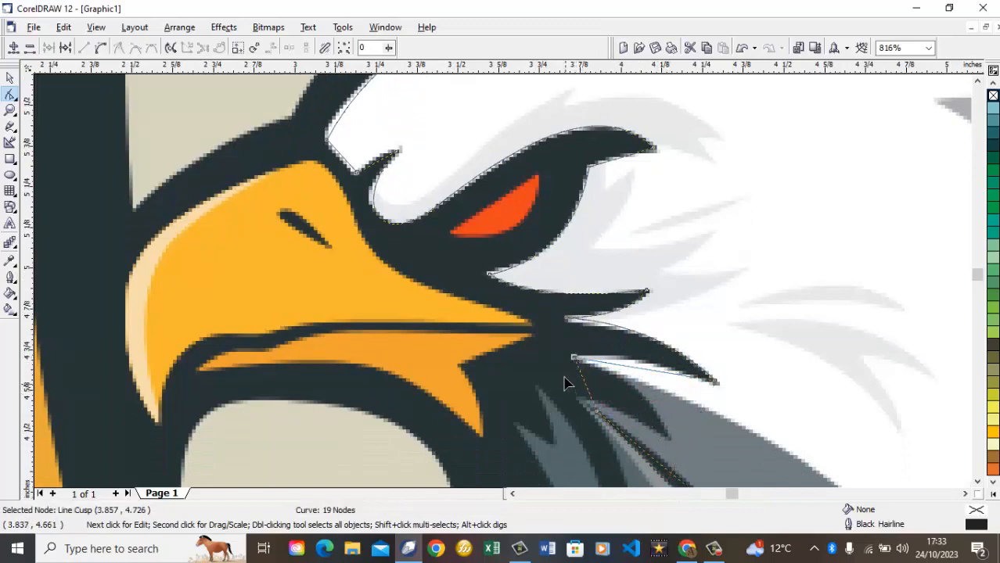
{"action": "left_click", "coordinate": [101, 48]}
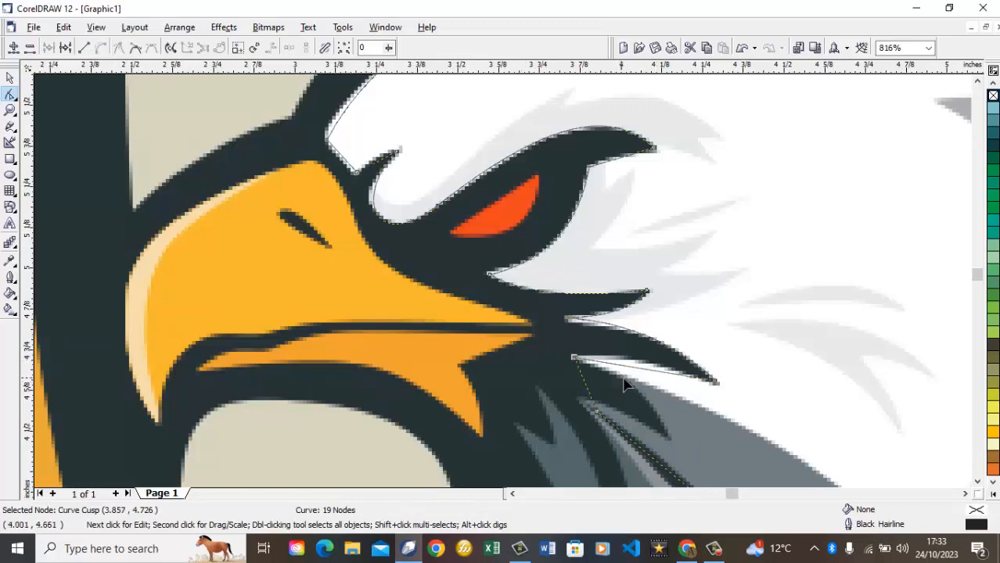
{"action": "key", "text": "ctrl+z"}
{"action": "left_click", "coordinate": [714, 381]}
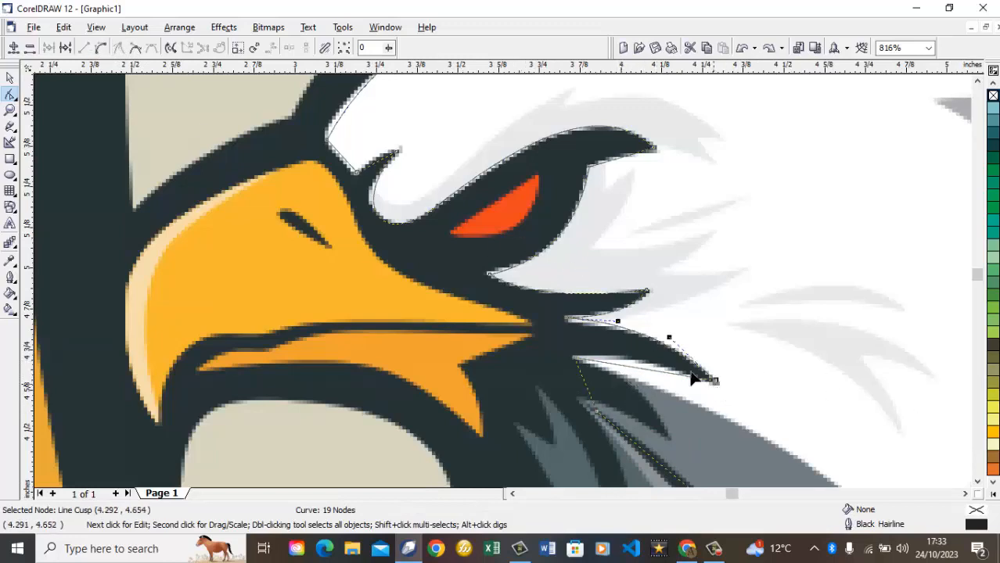
{"action": "left_click", "coordinate": [101, 48]}
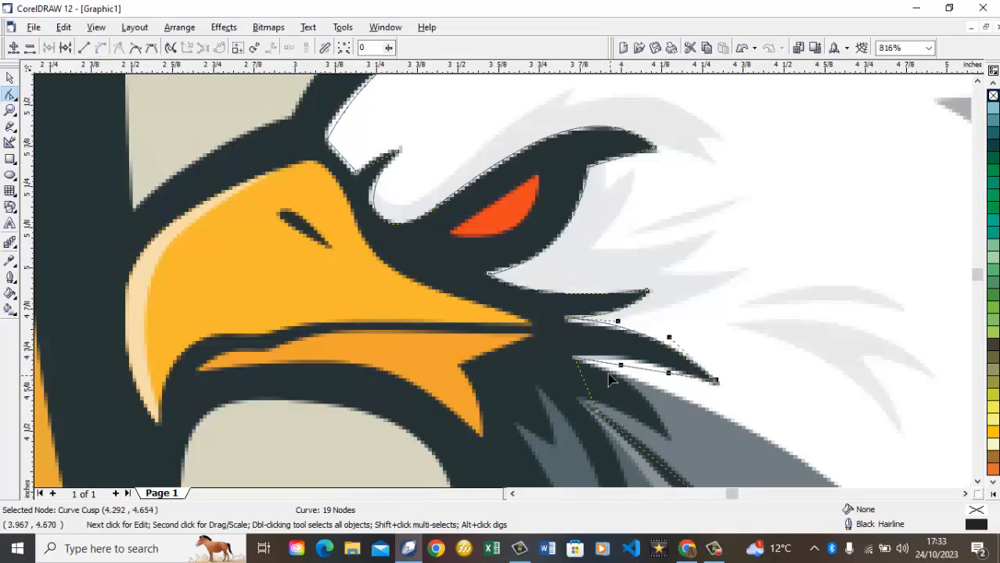
{"action": "mouse_move", "coordinate": [635, 374]}
{"action": "left_mouse_down"}
{"action": "mouse_move", "coordinate": [631, 363]}
{"action": "mouse_move", "coordinate": [635, 374]}
{"action": "left_mouse_up"}
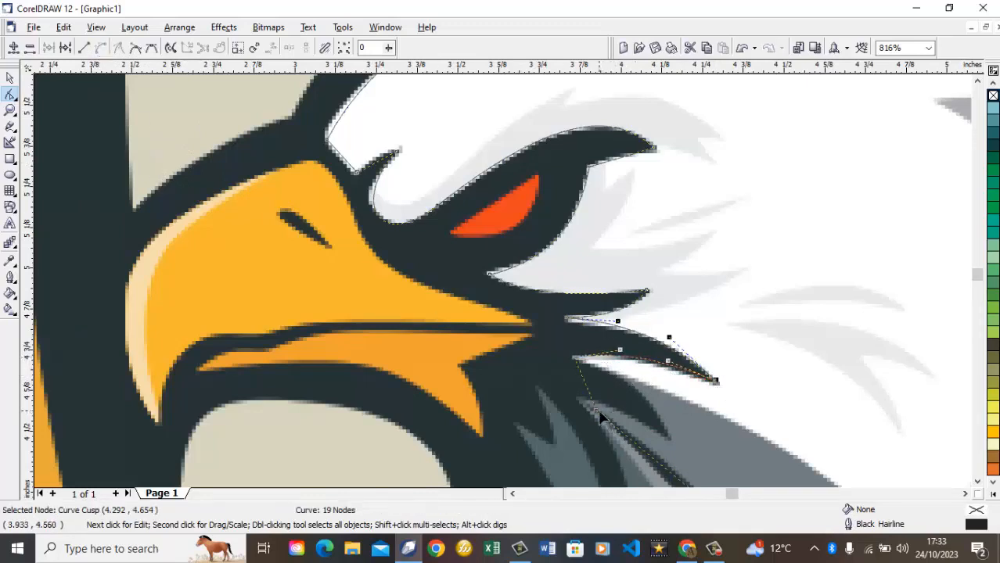
Add a node at the tip of the third dark spike over the grey feather and curve the edge along its upper contour.
{"action": "left_click_drag", "start_coordinate": [600, 417], "coordinate": [680, 462]}
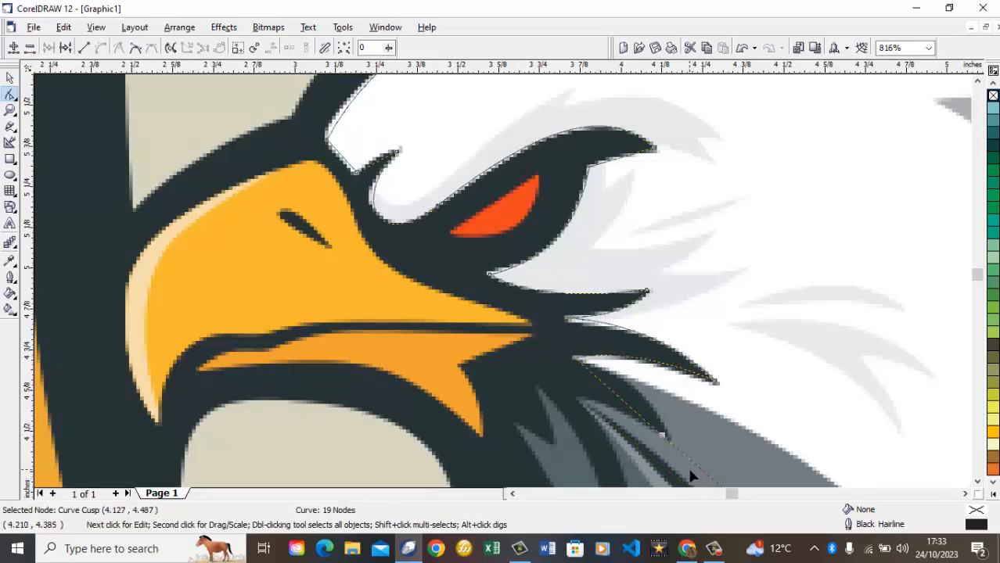
{"action": "key", "text": "ctrl+z"}
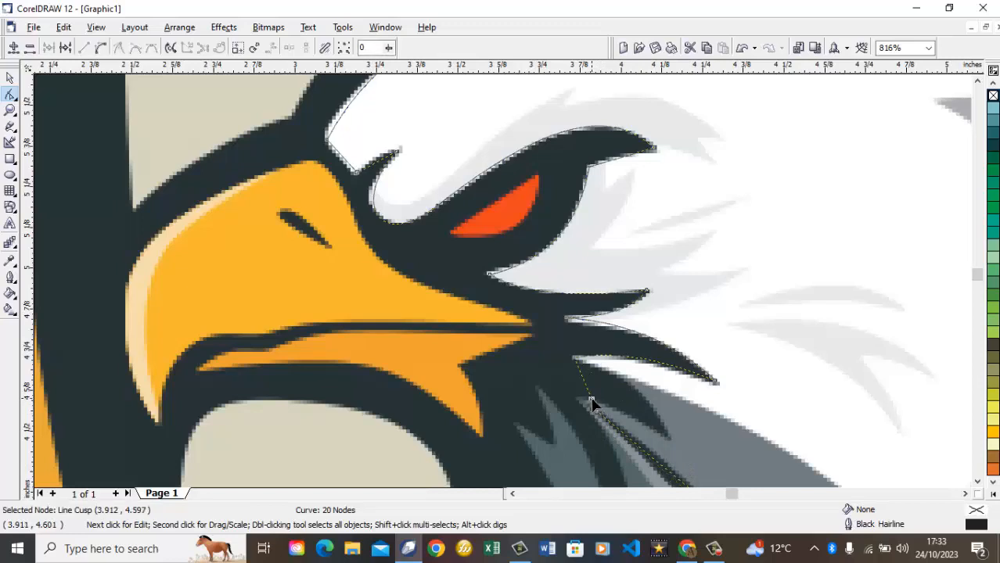
{"action": "left_click_drag", "start_coordinate": [592, 406], "coordinate": [669, 441]}
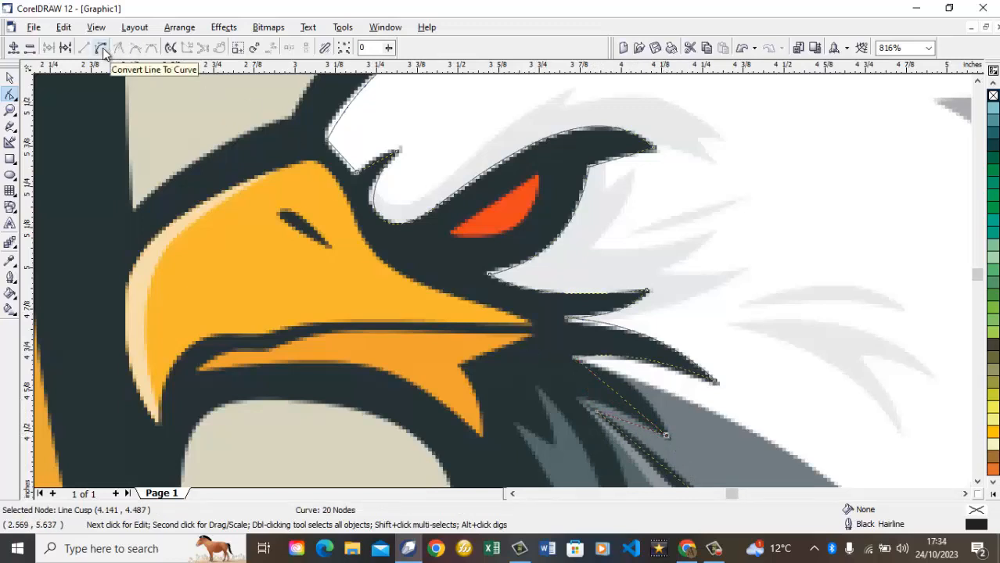
{"action": "left_click", "coordinate": [574, 360]}
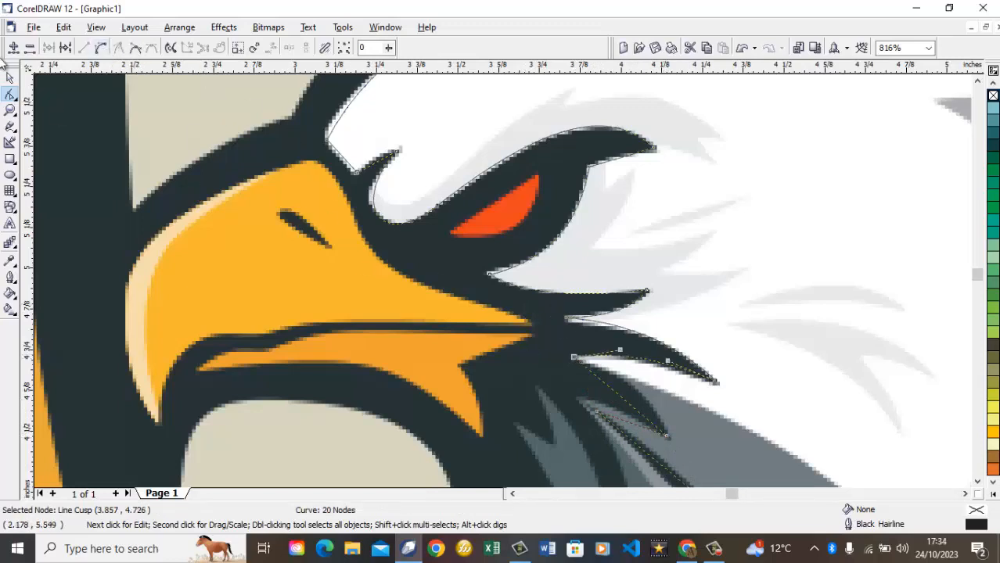
{"action": "left_click", "coordinate": [100, 48]}
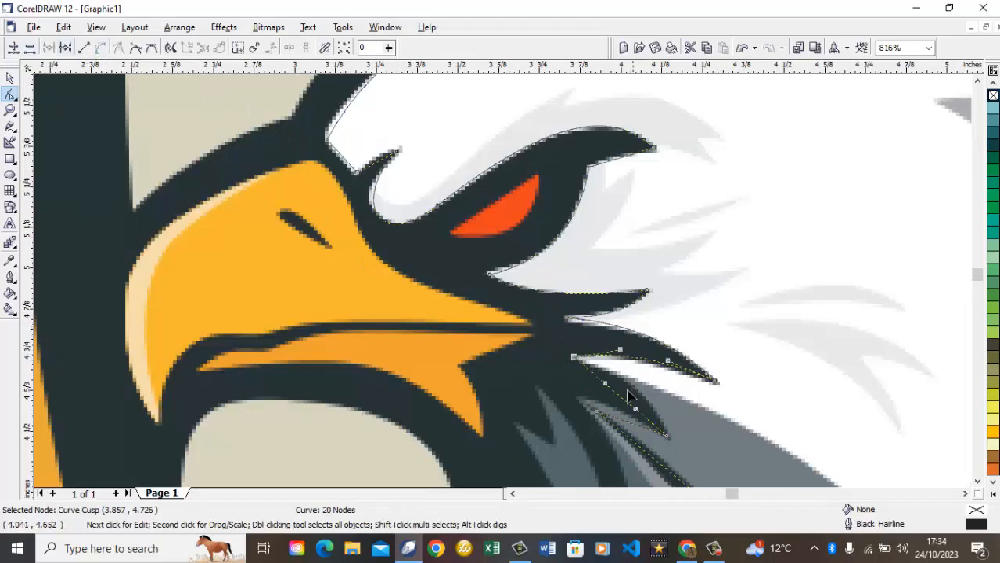
{"action": "left_click_drag", "start_coordinate": [630, 407], "coordinate": [637, 394]}
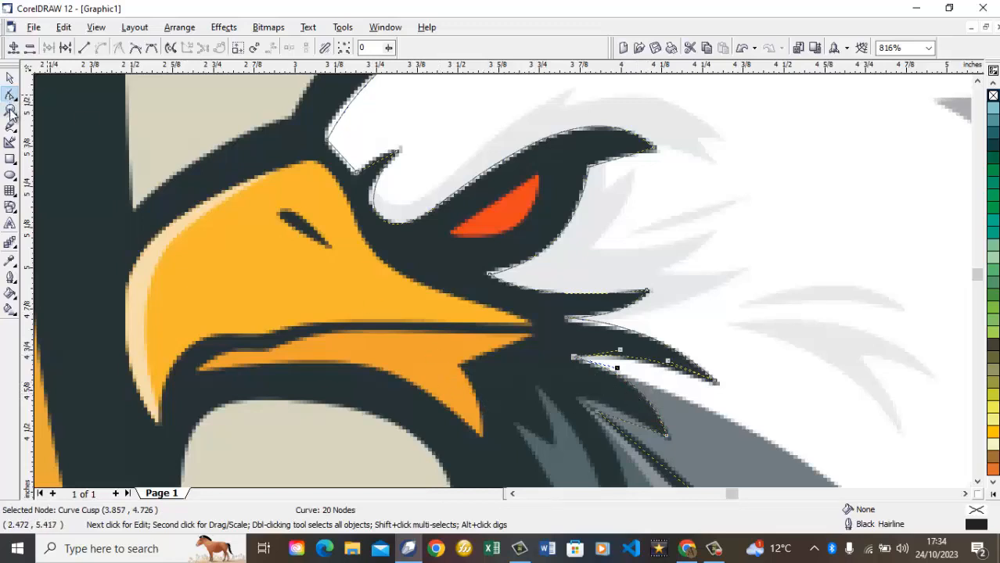
Move the traced head outline horizontally off the picture onto the redrawn black shield, with its centre at x -3.013 inches.
{"action": "left_click", "coordinate": [10, 112]}
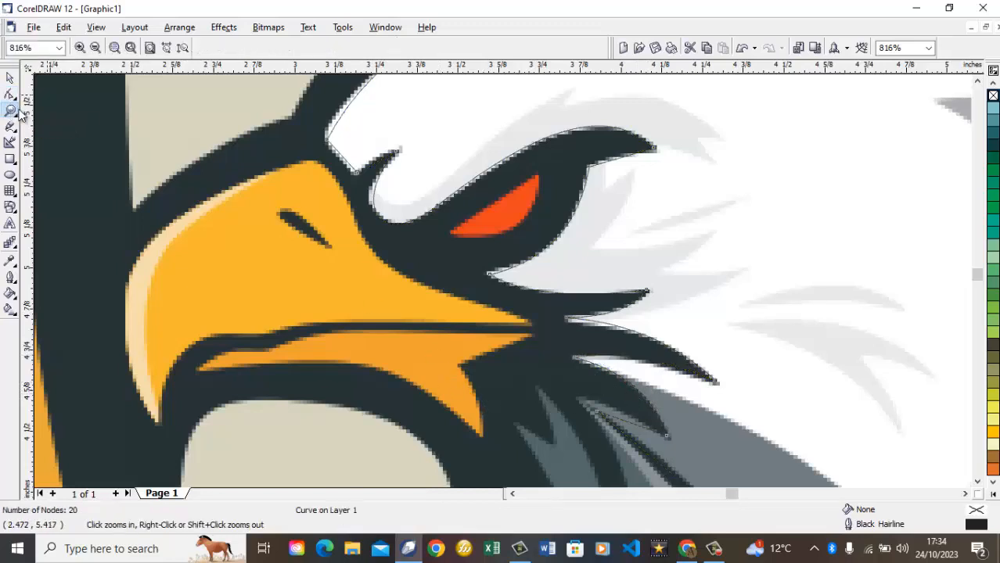
{"action": "left_click", "coordinate": [150, 48]}
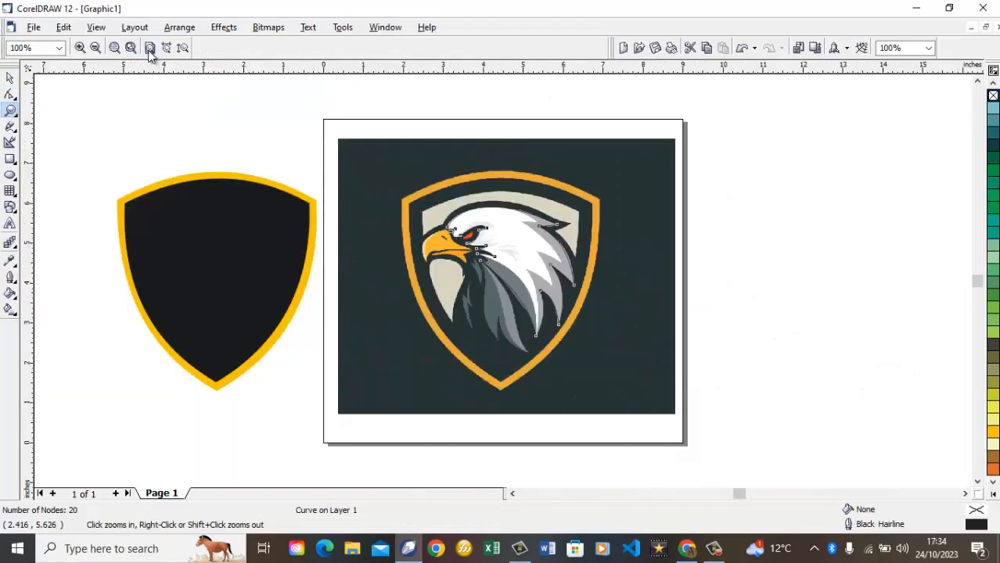
{"action": "left_click", "coordinate": [11, 78]}
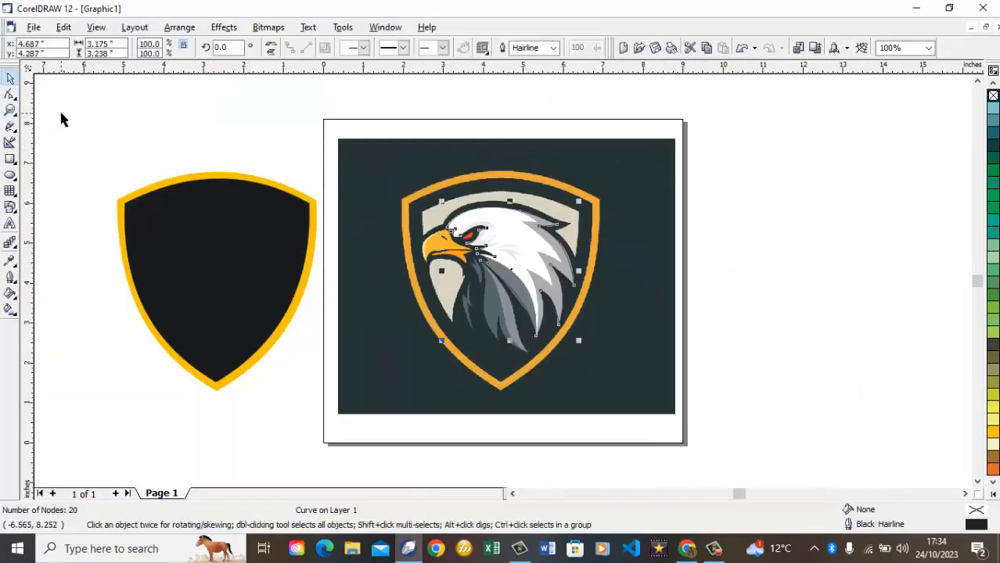
{"action": "key", "text": "Left"}
{"action": "key", "text": "Left"}
{"action": "key", "text": "Left"}
{"action": "key", "text": "Left"}
{"action": "key", "text": "Left"}
{"action": "key", "text": "Left"}
{"action": "key", "text": "Left"}
{"action": "key", "text": "Left"}
{"action": "key", "text": "Left"}
{"action": "key", "text": "Left"}
{"action": "key", "text": "Left"}
{"action": "key", "text": "Left"}
{"action": "key", "text": "Left"}
{"action": "key", "text": "Left"}
{"action": "key", "text": "Left"}
{"action": "key", "text": "Left"}
{"action": "key", "text": "Left"}
{"action": "key", "text": "Left"}
{"action": "key", "text": "Left"}
{"action": "key", "text": "Left"}
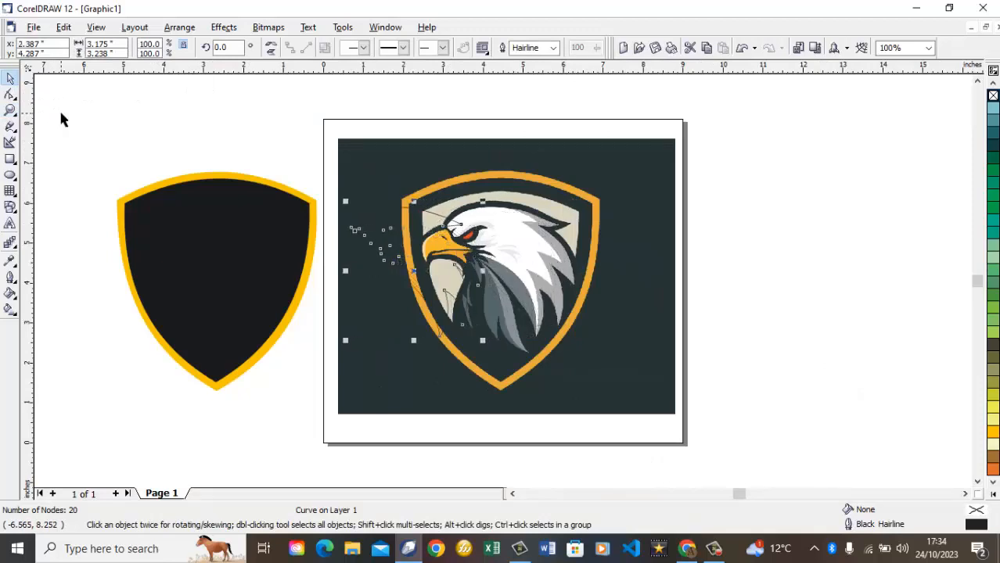
{"action": "key", "text": "Left"}
{"action": "key", "text": "Left"}
{"action": "key", "text": "Left"}
{"action": "key", "text": "Left"}
{"action": "key", "text": "Left"}
{"action": "key", "text": "Left"}
{"action": "key", "text": "Left"}
{"action": "key", "text": "Left"}
{"action": "key", "text": "Left"}
{"action": "key", "text": "Left"}
{"action": "key", "text": "Left"}
{"action": "key", "text": "Left"}
{"action": "key", "text": "Left"}
{"action": "key", "text": "Left"}
{"action": "key", "text": "Left"}
{"action": "key", "text": "Left"}
{"action": "key", "text": "Left"}
{"action": "key", "text": "Left"}
{"action": "key", "text": "Left"}
{"action": "key", "text": "Left"}
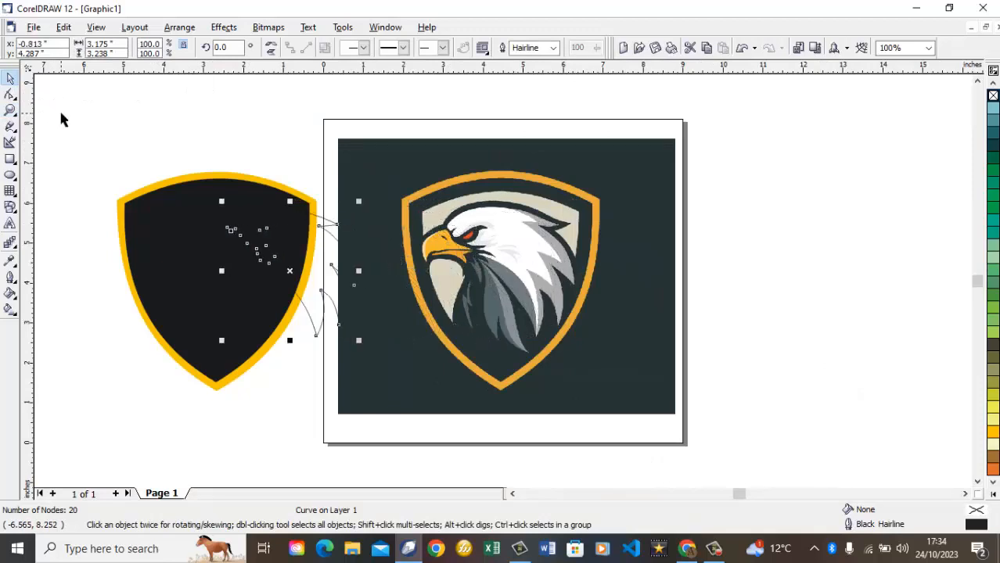
{"action": "key", "text": "Left"}
{"action": "key", "text": "Left"}
{"action": "key", "text": "Left"}
{"action": "key", "text": "Left"}
{"action": "key", "text": "Left"}
{"action": "key", "text": "Left"}
{"action": "key", "text": "Left"}
{"action": "key", "text": "Left"}
{"action": "key", "text": "Left"}
{"action": "key", "text": "Left"}
{"action": "key", "text": "Left"}
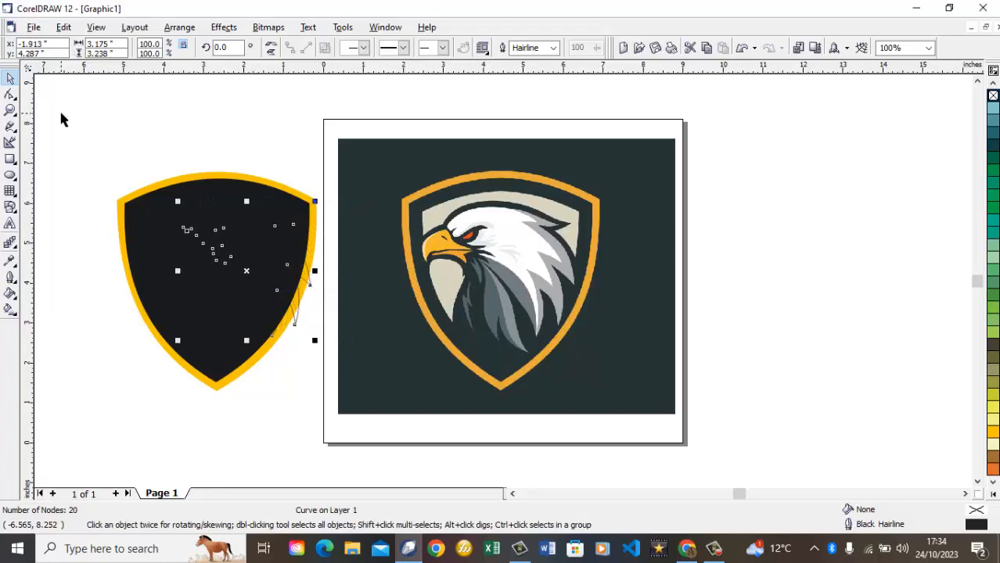
{"action": "key", "text": "Left"}
{"action": "key", "text": "Left"}
{"action": "key", "text": "Left"}
{"action": "key", "text": "Left"}
{"action": "key", "text": "Left"}
{"action": "key", "text": "Left"}
{"action": "key", "text": "Left"}
{"action": "key", "text": "Left"}
{"action": "key", "text": "Left"}
{"action": "key", "text": "Left"}
{"action": "key", "text": "Left"}
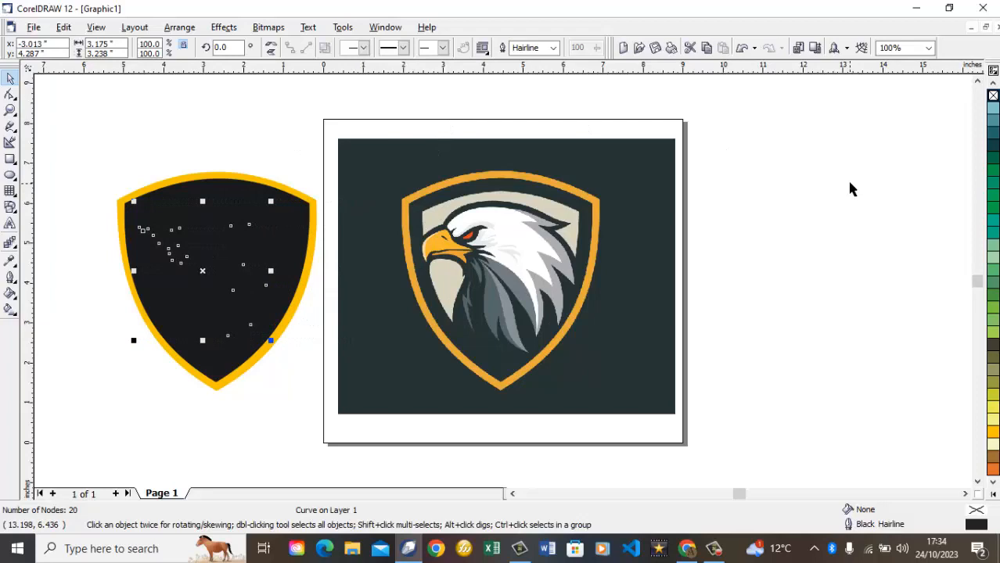
Fill the head silhouette on the shield with 10% Black and nudge it 0.1 inch to the right.
{"action": "left_click", "coordinate": [991, 229]}
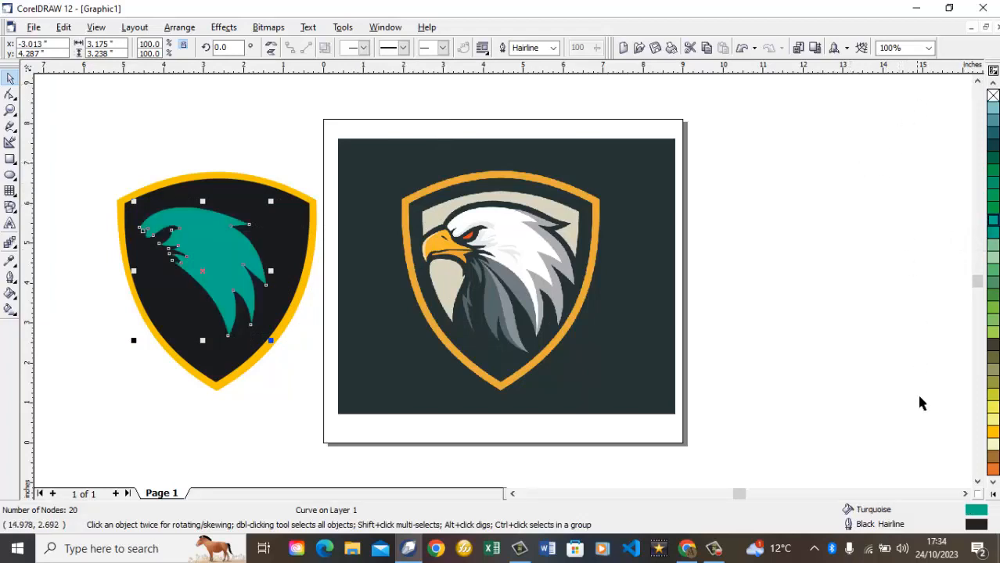
{"action": "left_click", "coordinate": [995, 492]}
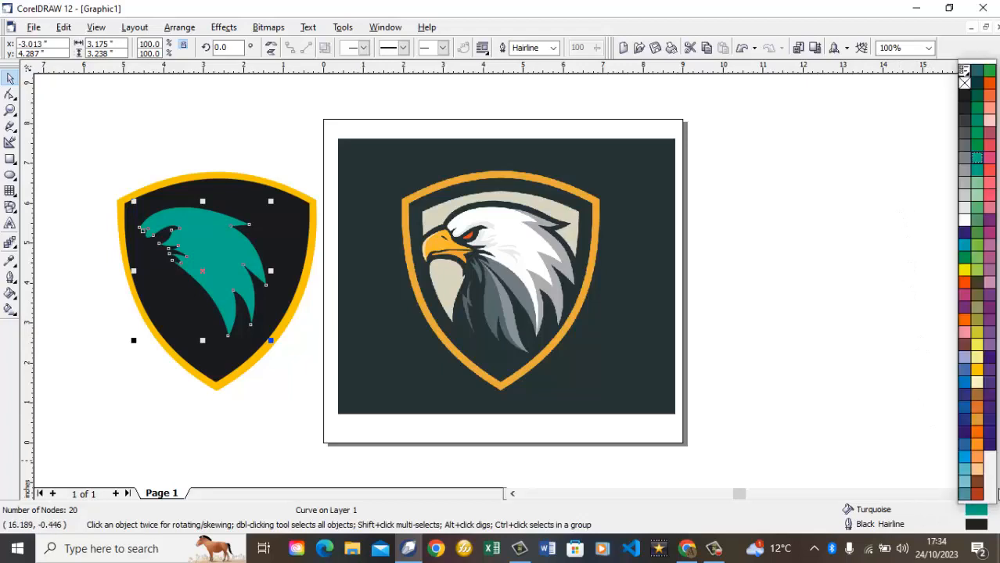
{"action": "left_click", "coordinate": [966, 209]}
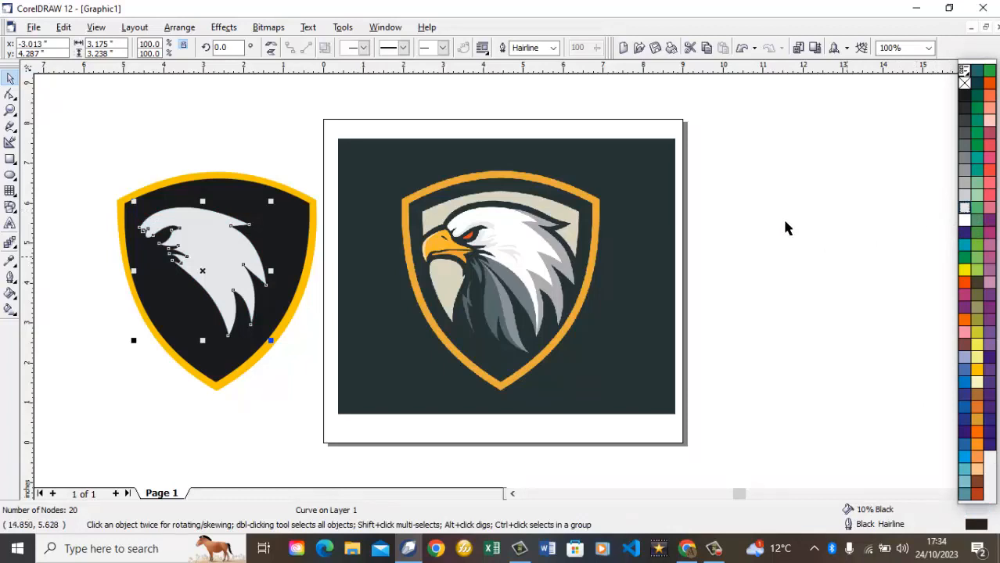
{"action": "left_click", "coordinate": [11, 81]}
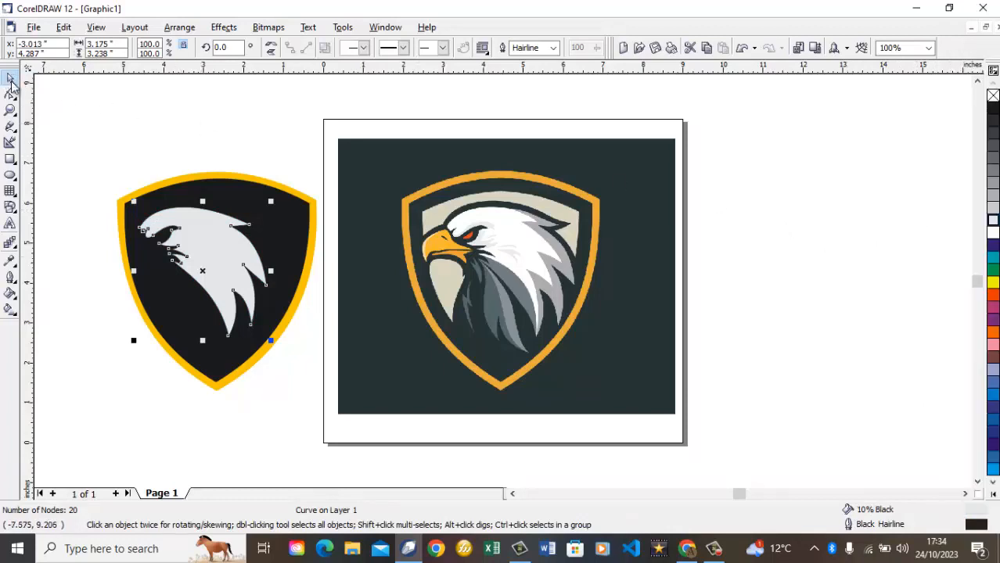
{"action": "key", "text": "Right"}
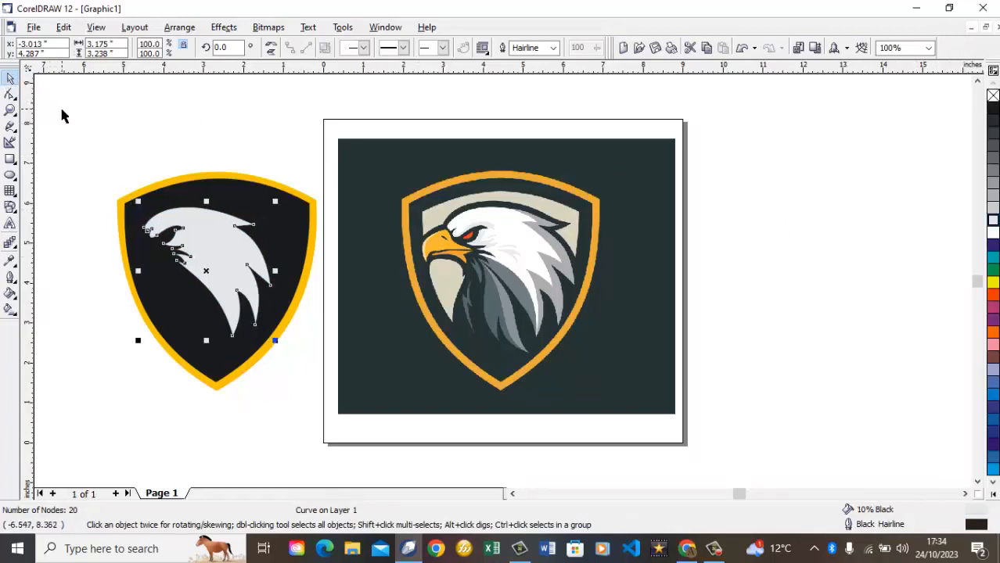
{"action": "left_click", "coordinate": [262, 136]}
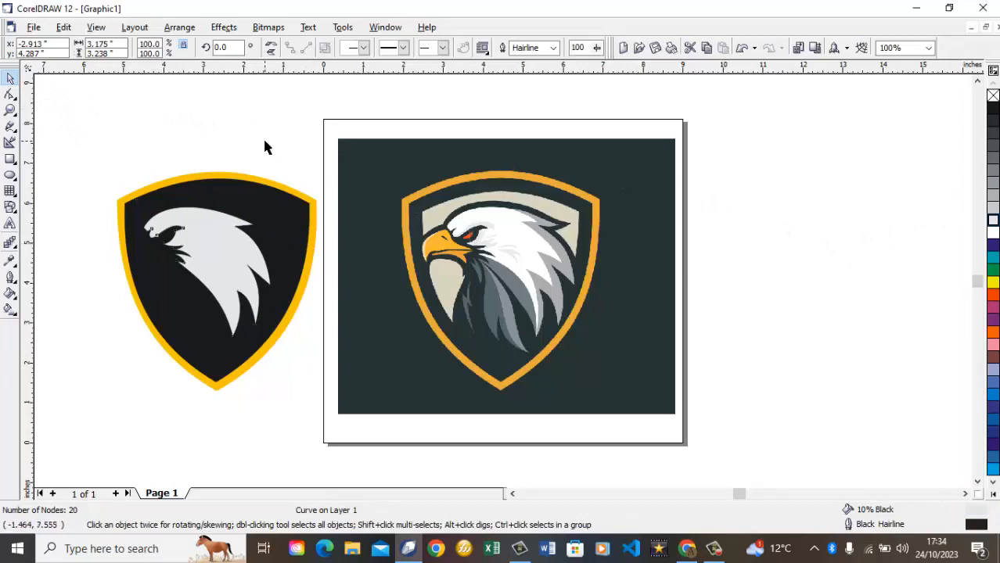
Draw a rectangle about 1.19 by 0.55 inches over the picture's upper beak and convert it to curves.
{"action": "left_click", "coordinate": [10, 110]}
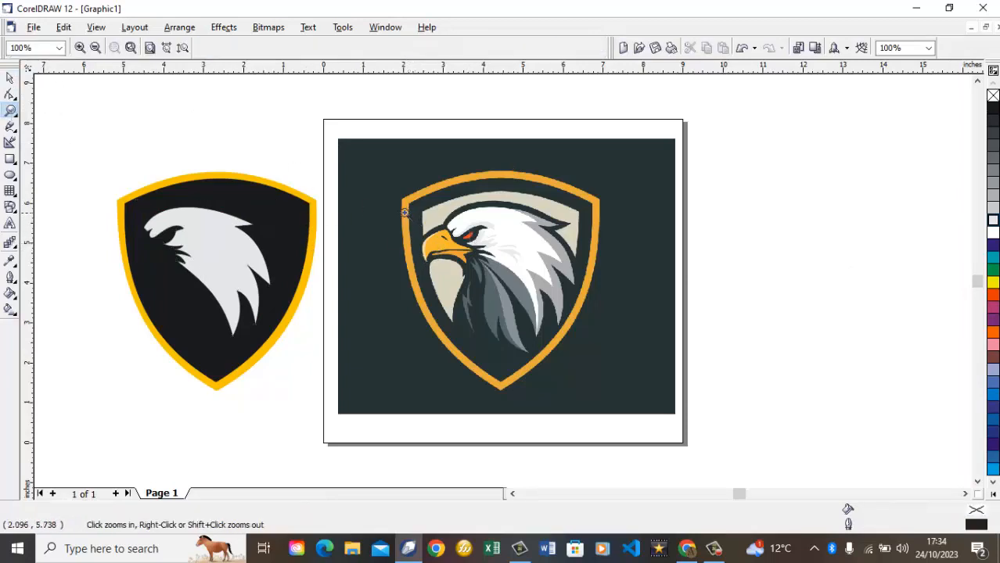
{"action": "left_click_drag", "start_coordinate": [404, 213], "coordinate": [484, 268]}
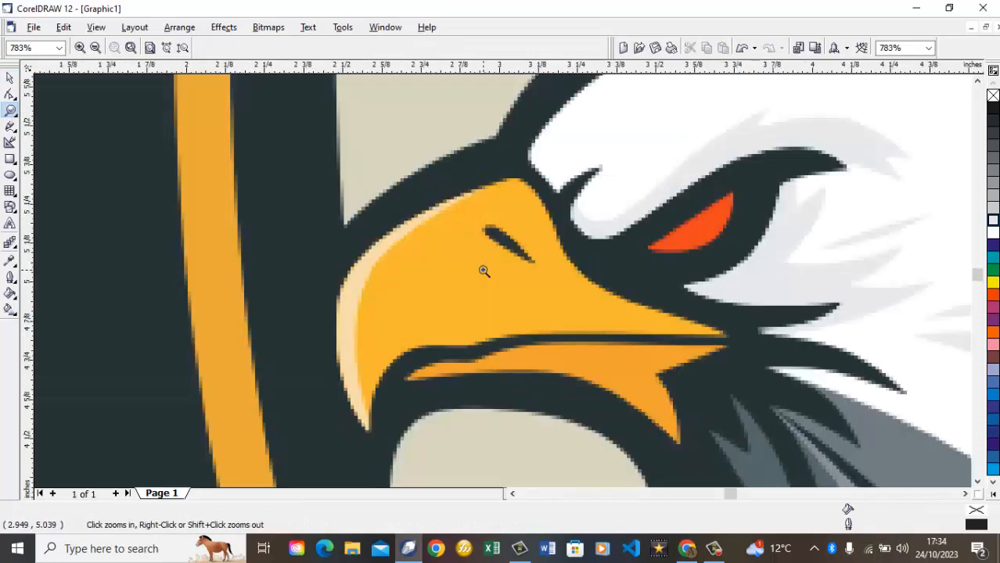
{"action": "left_click", "coordinate": [10, 78]}
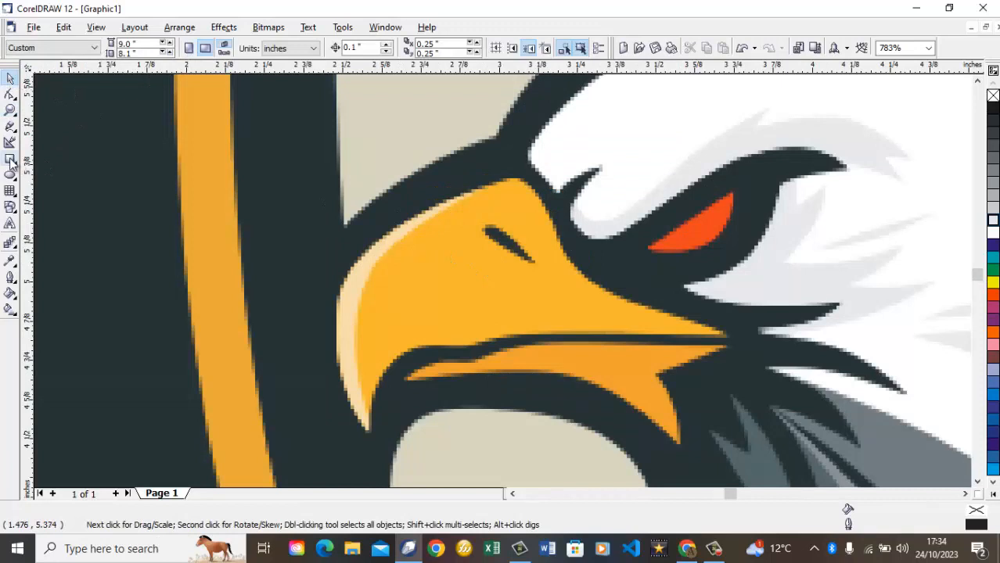
{"action": "left_click", "coordinate": [11, 159]}
{"action": "left_click_drag", "start_coordinate": [376, 179], "coordinate": [725, 337]}
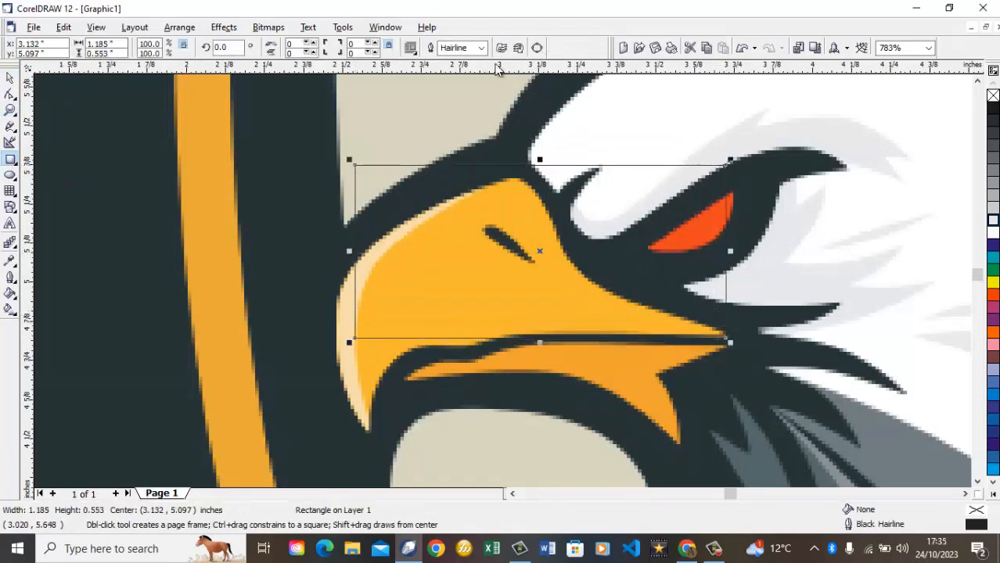
{"action": "left_click", "coordinate": [537, 48]}
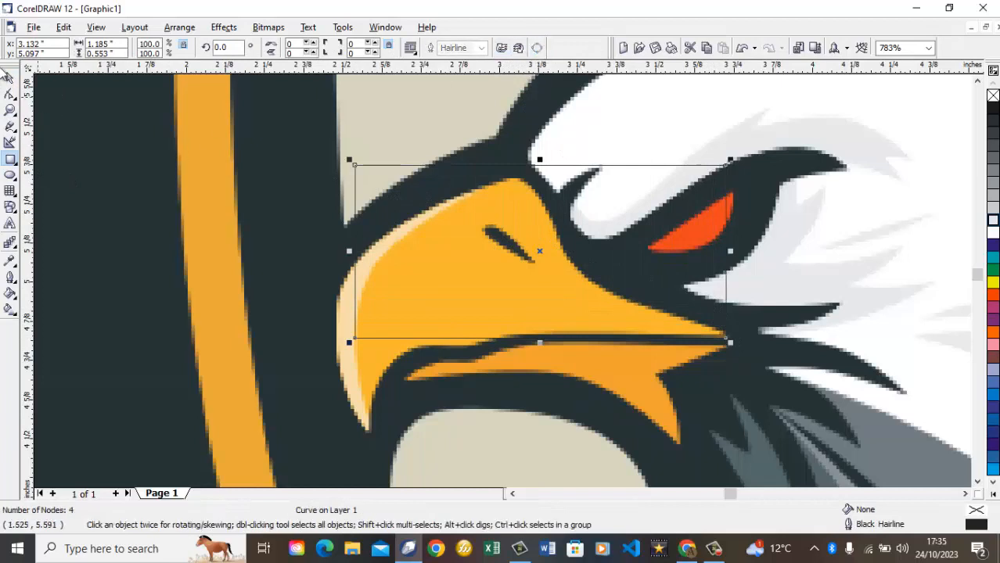
Move the rectangle's lower-left node to the hooked beak tip and add two nodes along the lower edge of the upper beak.
{"action": "left_click", "coordinate": [10, 94]}
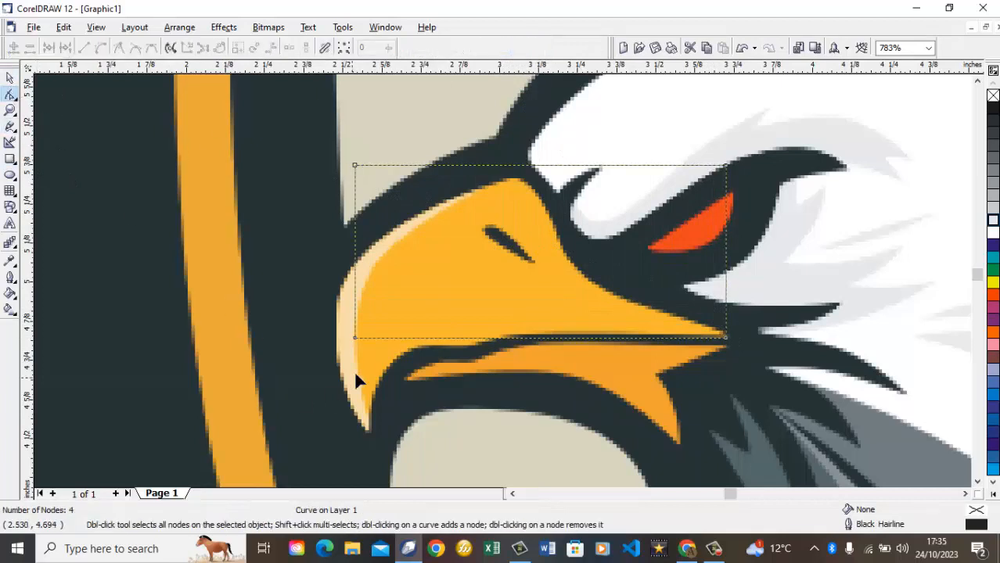
{"action": "left_click_drag", "start_coordinate": [355, 339], "coordinate": [367, 428]}
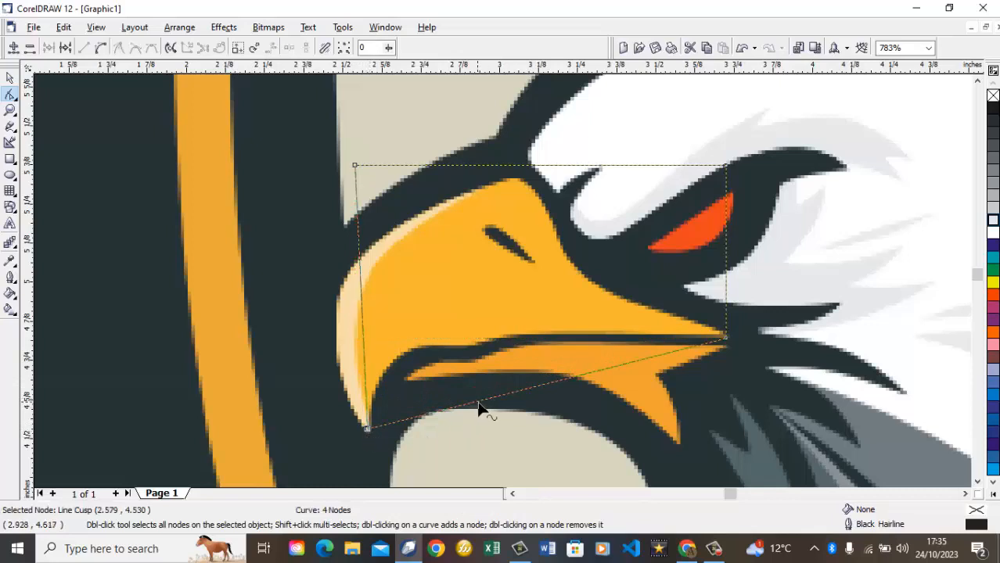
{"action": "key", "text": "Escape"}
{"action": "left_click", "coordinate": [477, 401]}
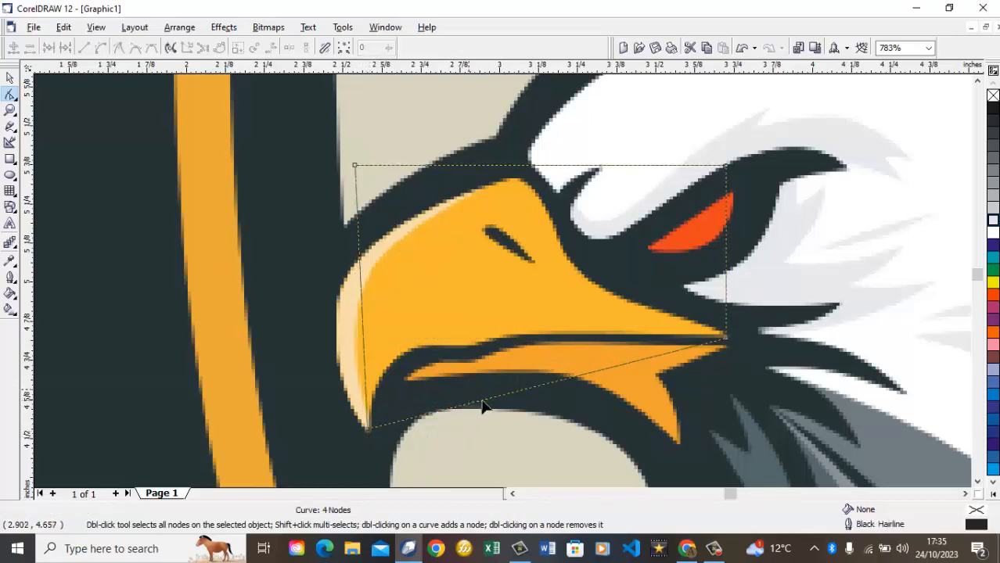
{"action": "double_click", "coordinate": [483, 401]}
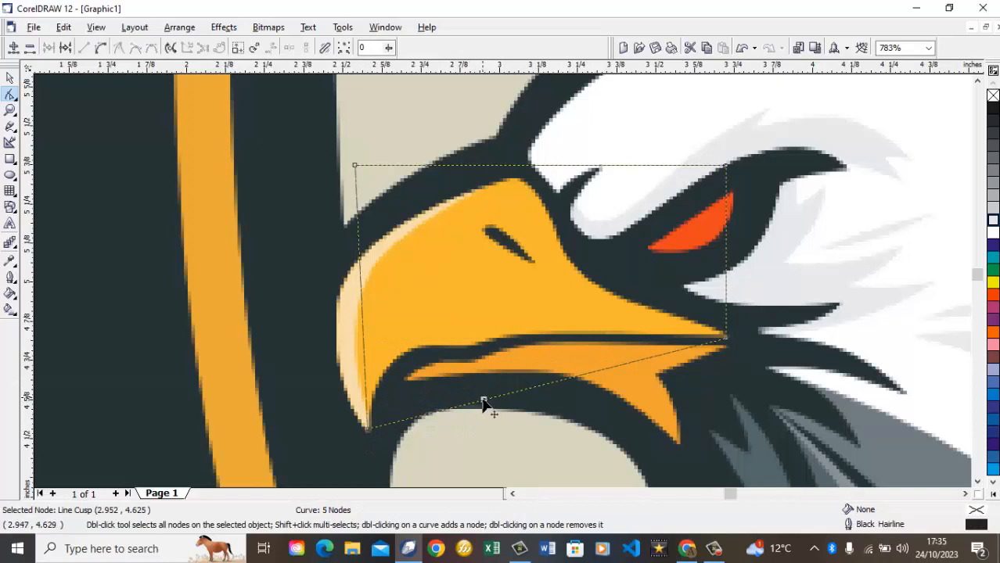
{"action": "left_click_drag", "start_coordinate": [484, 401], "coordinate": [510, 335]}
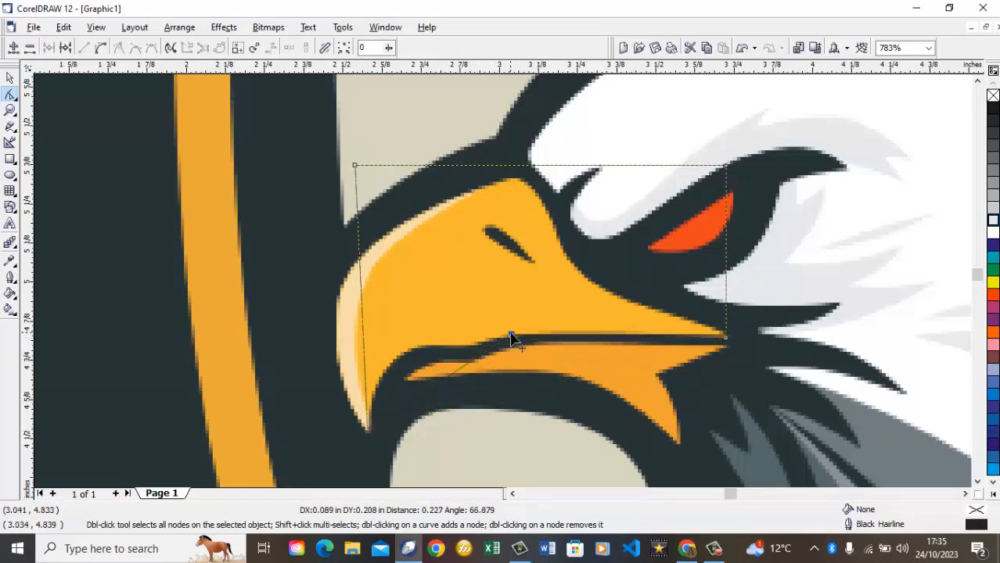
{"action": "double_click", "coordinate": [447, 377]}
{"action": "left_click_drag", "start_coordinate": [446, 376], "coordinate": [444, 345]}
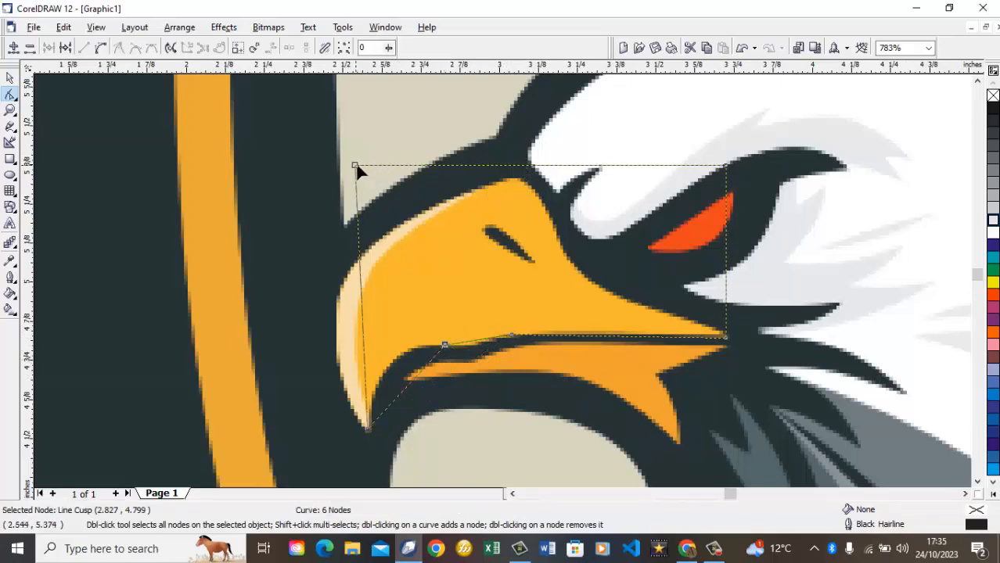
Move the upper-left node to the beak's top, add a node where the beak meets the brow, and delete the upper-right node.
{"action": "left_click_drag", "start_coordinate": [356, 167], "coordinate": [480, 188]}
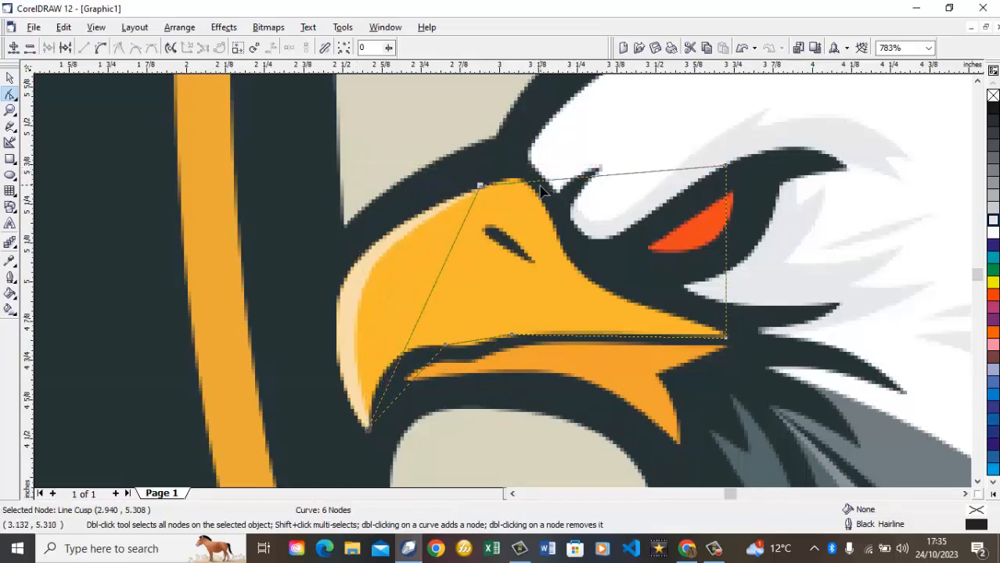
{"action": "double_click", "coordinate": [548, 182]}
{"action": "left_click_drag", "start_coordinate": [548, 182], "coordinate": [555, 225]}
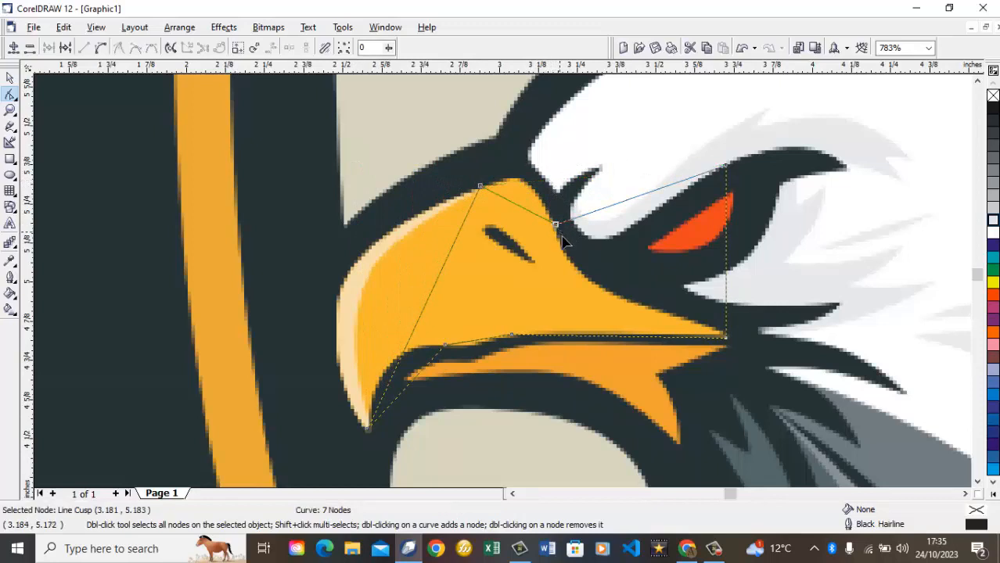
{"action": "double_click", "coordinate": [726, 168]}
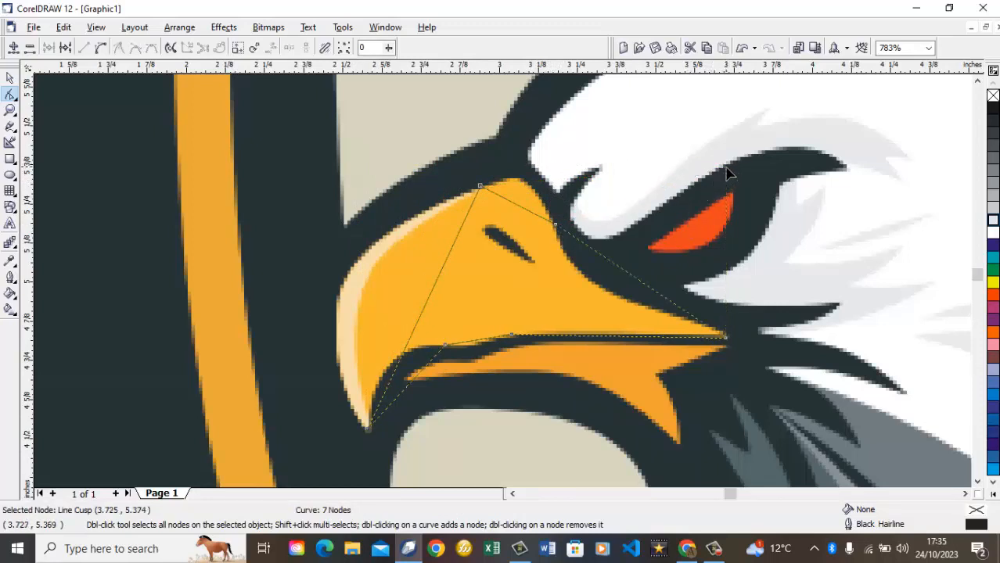
Convert the edge between the beak's top and hooked tip to a curve and bend it along the beak's front contour.
{"action": "left_click", "coordinate": [481, 186]}
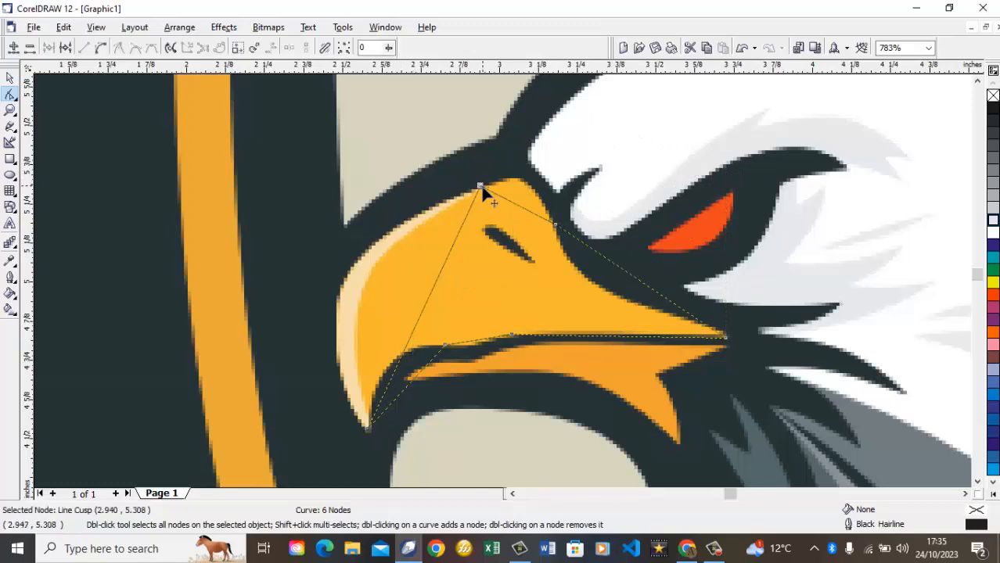
{"action": "left_click", "coordinate": [100, 50]}
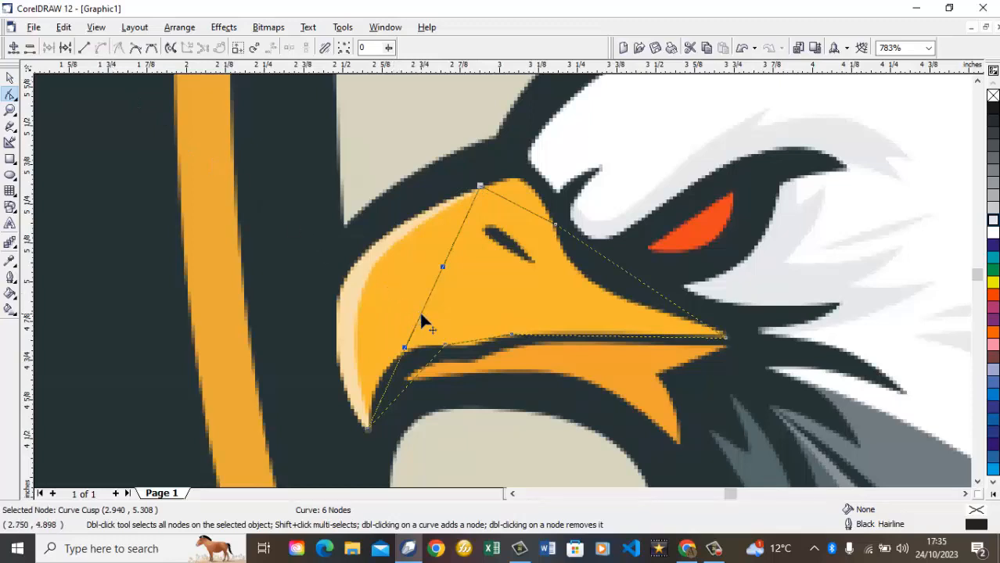
{"action": "left_click_drag", "start_coordinate": [419, 311], "coordinate": [346, 287]}
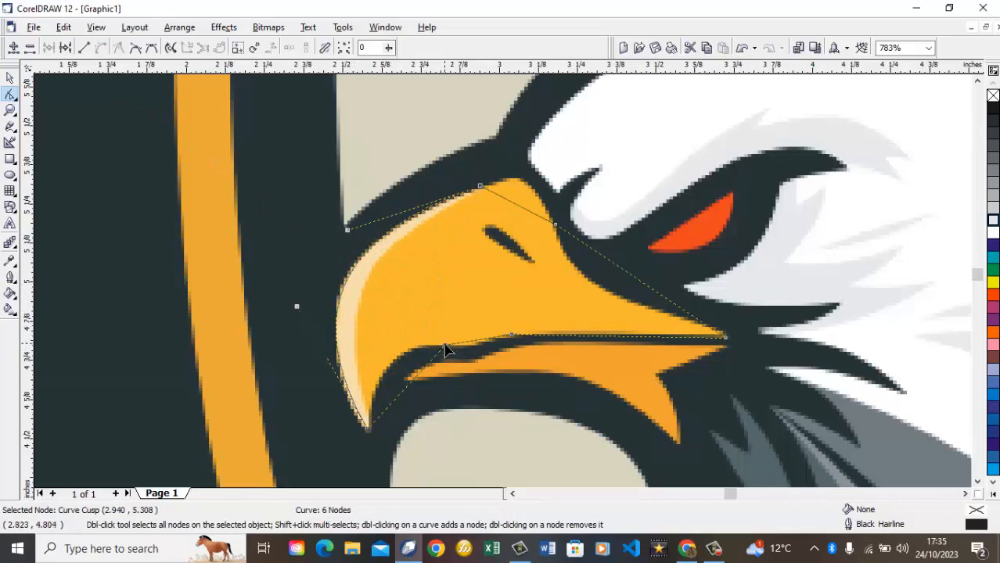
Curve the two edges along the underside of the upper beak, from the middle of the mouth line to the hooked tip.
{"action": "left_click", "coordinate": [445, 345]}
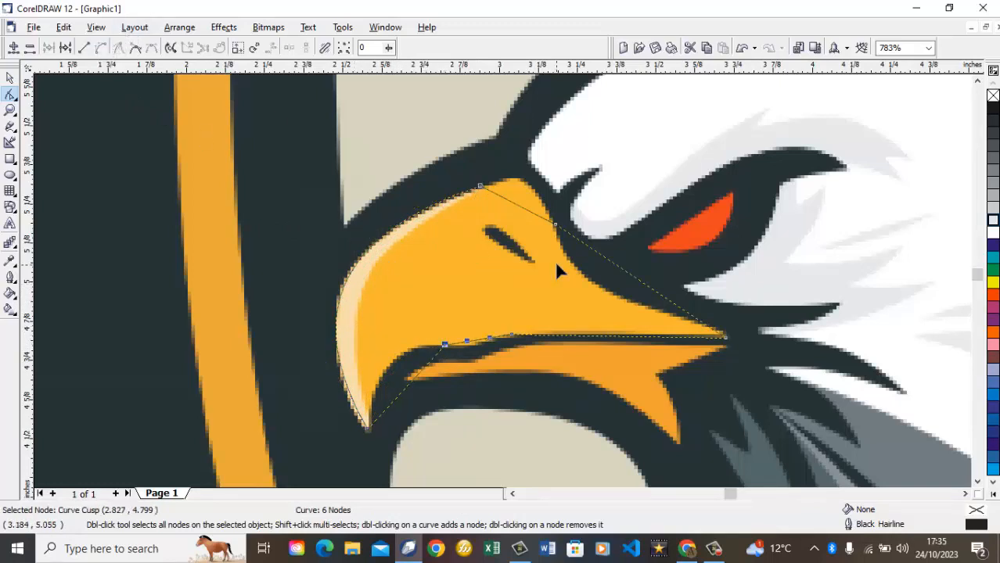
{"action": "left_click_drag", "start_coordinate": [478, 342], "coordinate": [482, 356]}
{"action": "left_click", "coordinate": [367, 429]}
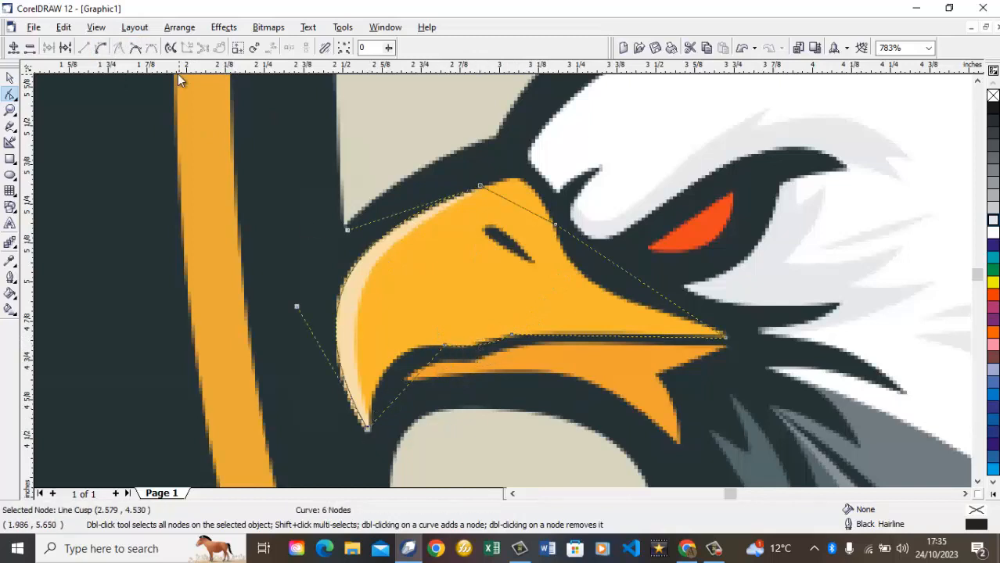
{"action": "left_click", "coordinate": [101, 48]}
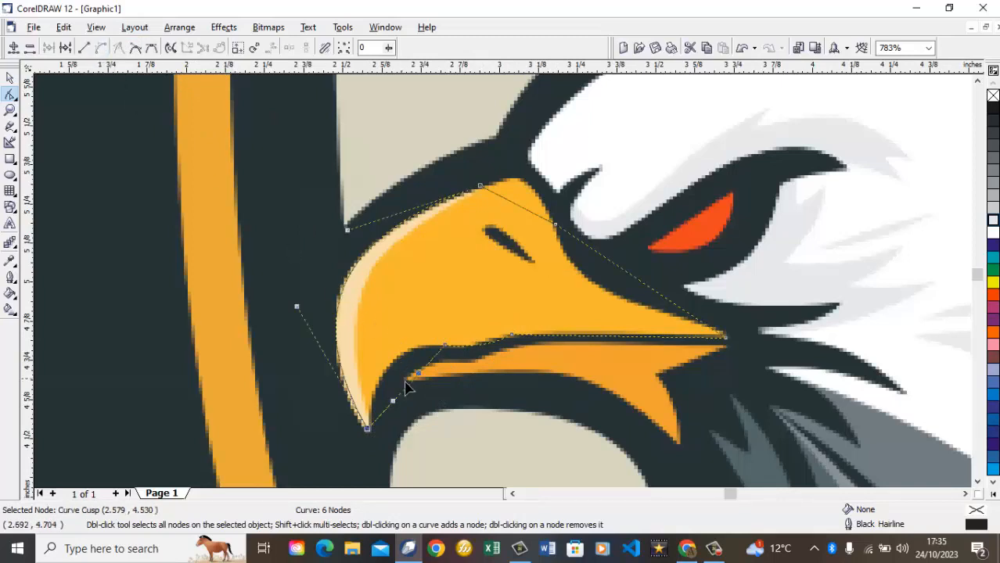
{"action": "left_click_drag", "start_coordinate": [411, 393], "coordinate": [393, 375]}
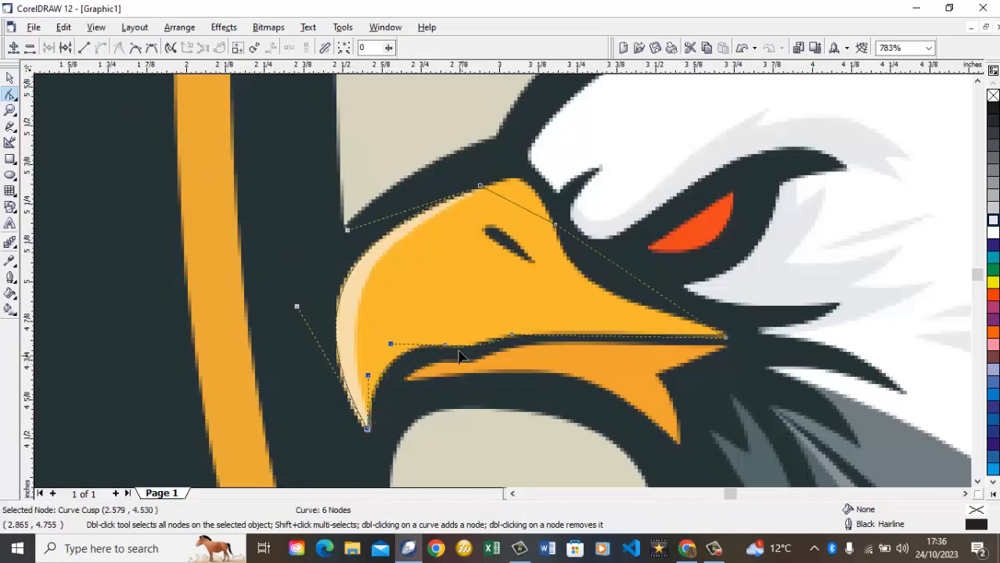
Curve the edges from the beak's top to the brow junction and on to the mouth corner along the upper beak's contour.
{"action": "left_click", "coordinate": [555, 225]}
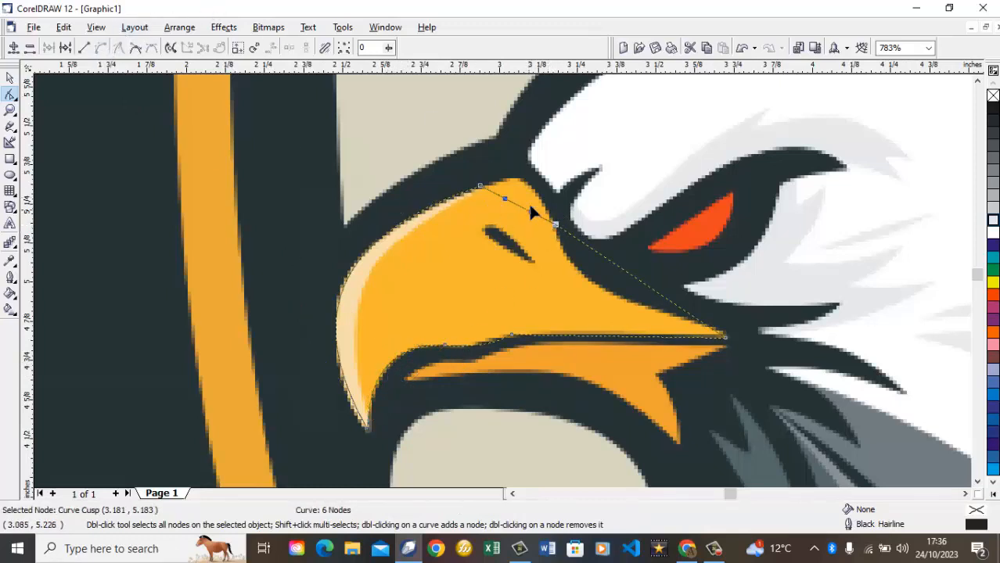
{"action": "left_click_drag", "start_coordinate": [521, 209], "coordinate": [529, 190]}
{"action": "left_click", "coordinate": [725, 338]}
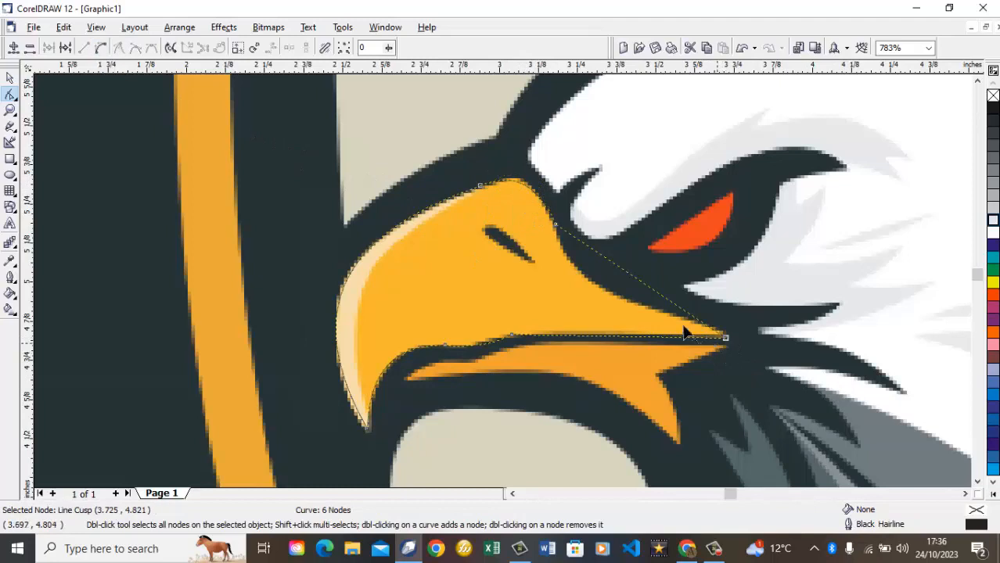
{"action": "left_click", "coordinate": [100, 48]}
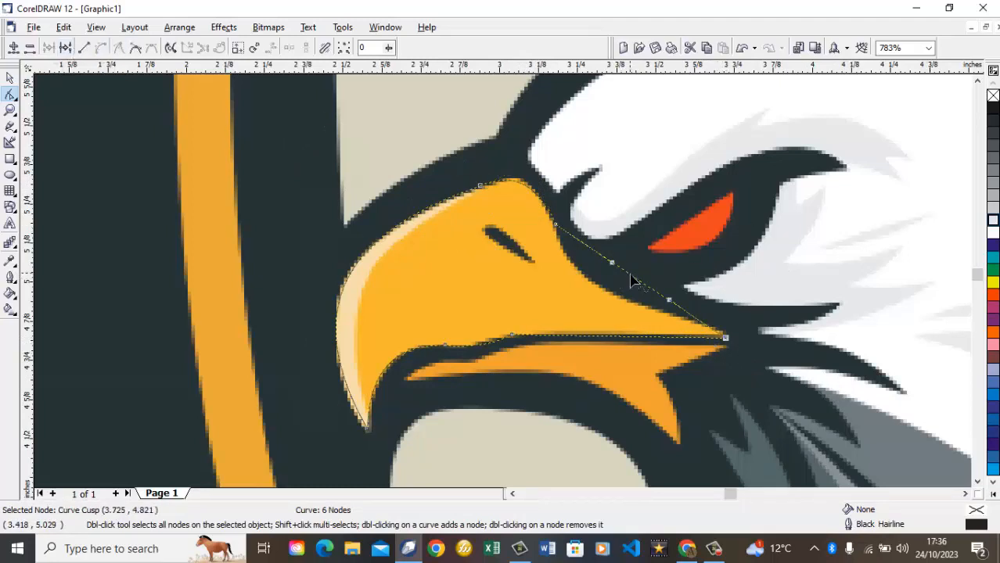
{"action": "left_click_drag", "start_coordinate": [631, 280], "coordinate": [593, 302]}
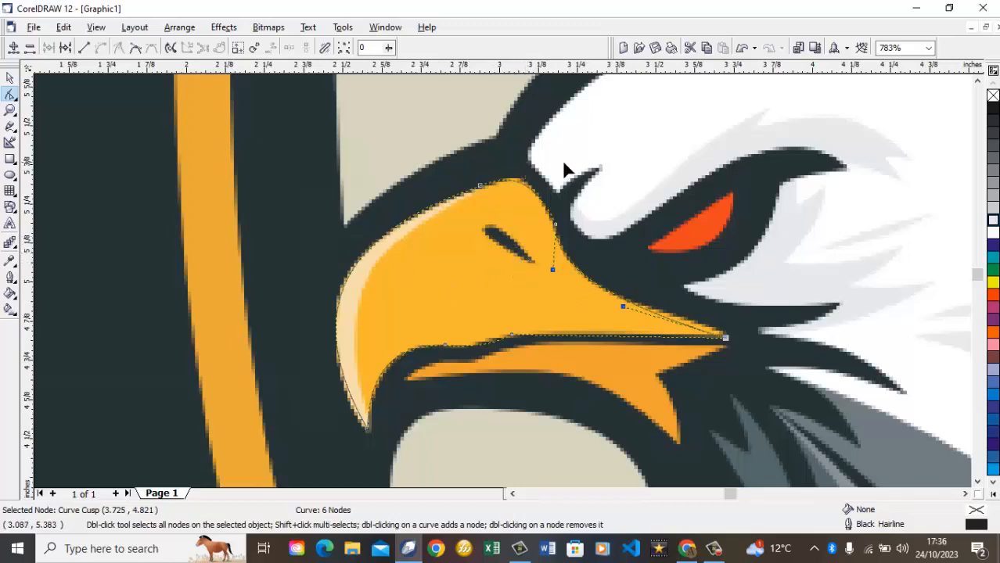
Move the traced upper beak horizontally from the picture onto the redrawn shield, centred at about x = -4 in.
{"action": "left_click", "coordinate": [10, 112]}
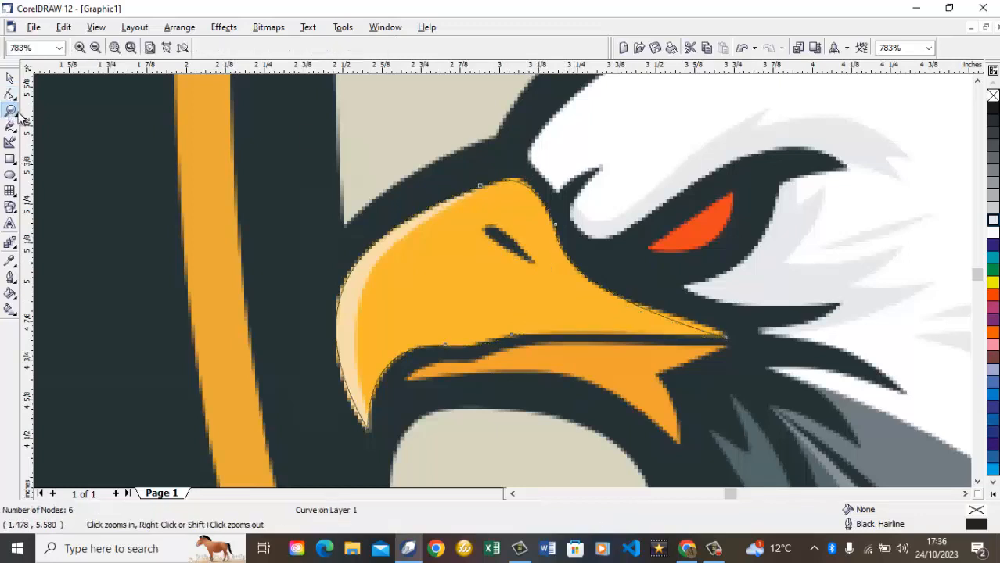
{"action": "left_click", "coordinate": [149, 48]}
{"action": "left_click", "coordinate": [10, 79]}
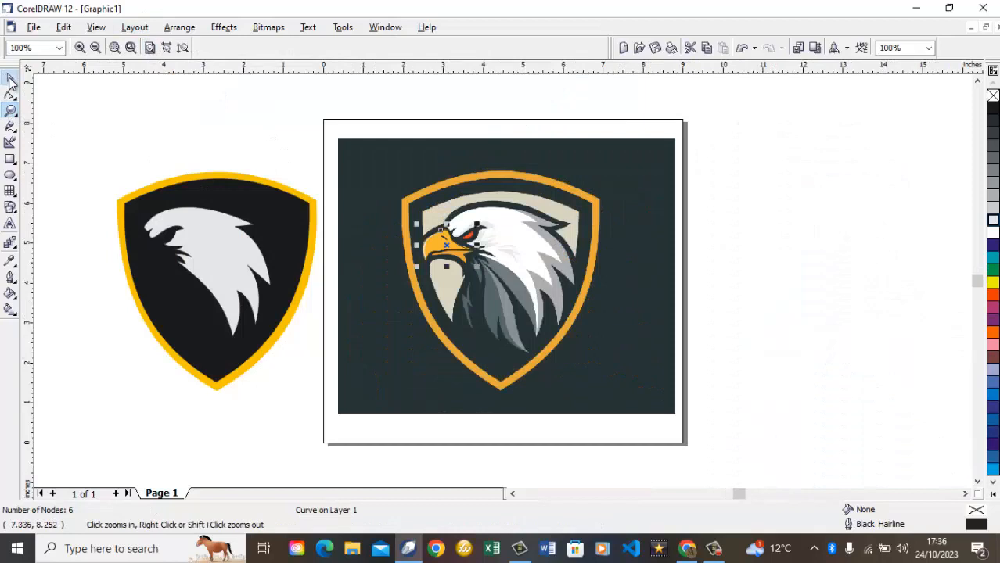
{"action": "key", "text": "Left"}
{"action": "key", "text": "Left"}
{"action": "key", "text": "Left"}
{"action": "key", "text": "Left"}
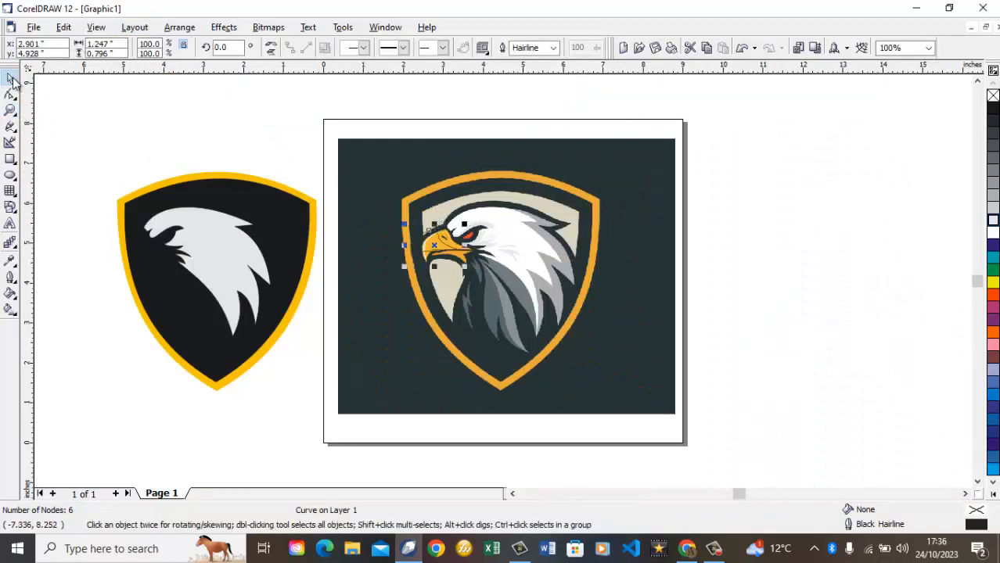
{"action": "key", "text": "Left"}
{"action": "key", "text": "Left"}
{"action": "key", "text": "Left"}
{"action": "key", "text": "Left"}
{"action": "key", "text": "Left"}
{"action": "key", "text": "Left"}
{"action": "key", "text": "Left"}
{"action": "key", "text": "Left"}
{"action": "key", "text": "Left"}
{"action": "key", "text": "Left"}
{"action": "key", "text": "Left"}
{"action": "key", "text": "Left"}
{"action": "key", "text": "Left"}
{"action": "key", "text": "Left"}
{"action": "key", "text": "Left"}
{"action": "key", "text": "Left"}
{"action": "key", "text": "Left"}
{"action": "key", "text": "Left"}
{"action": "key", "text": "Left"}
{"action": "key", "text": "Left"}
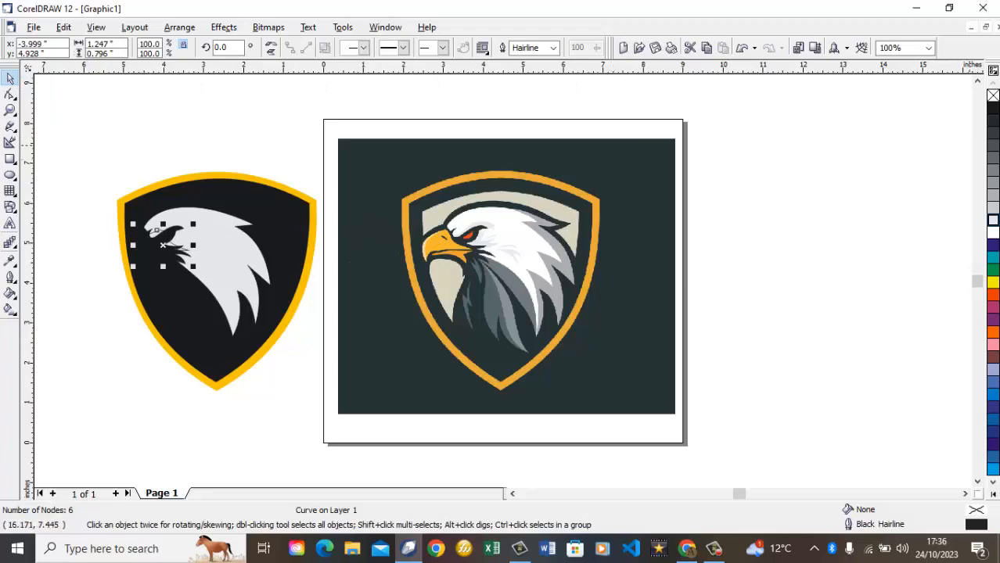
Fill the upper beak with yellow and shift it another 0.5 in to the left.
{"action": "left_click", "coordinate": [992, 283]}
{"action": "key", "text": "Left"}
{"action": "key", "text": "Left"}
{"action": "key", "text": "Left"}
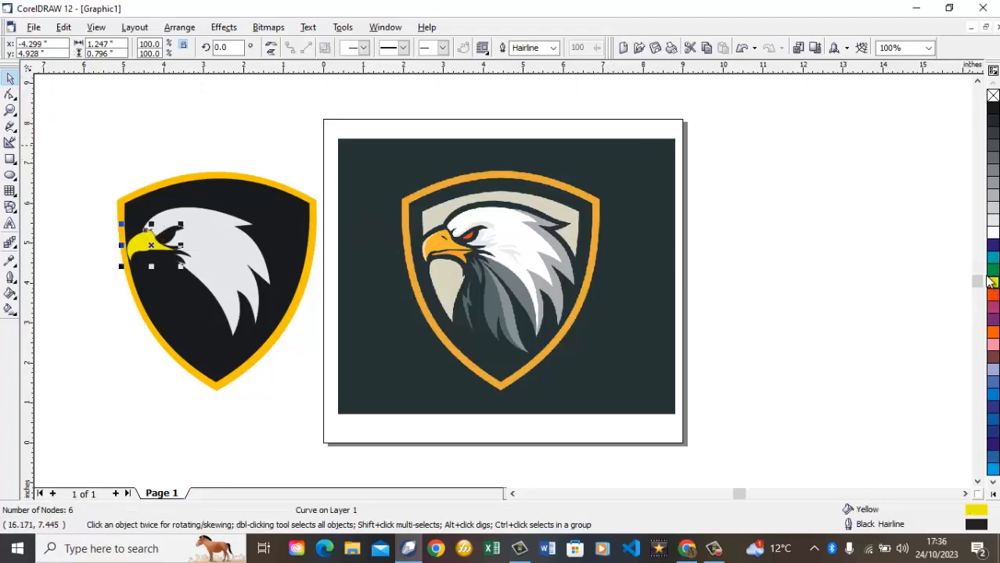
{"action": "key", "text": "Left"}
{"action": "key", "text": "Left"}
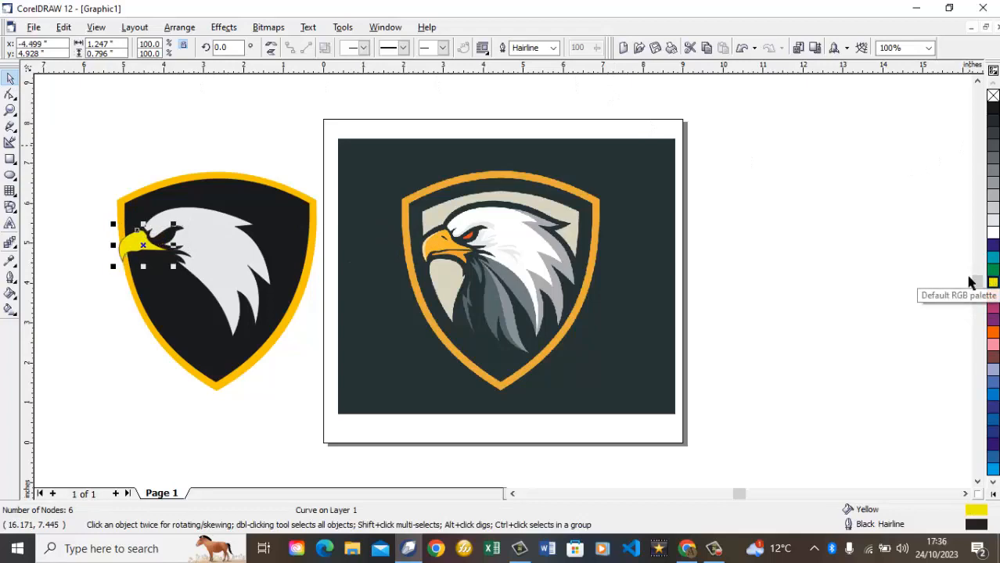
Move the light grey head shape on the redrawn shield about 0.4 in to the right.
{"action": "left_click", "coordinate": [234, 247]}
{"action": "key", "text": "Right"}
{"action": "key", "text": "Right"}
{"action": "key", "text": "Right"}
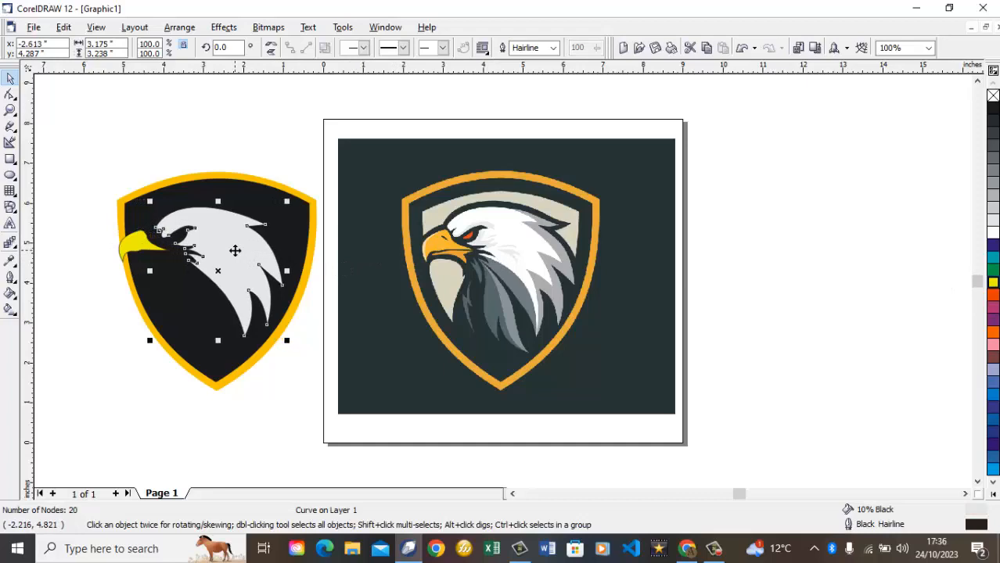
Shift the yellow beak 0.4 in to the right so it sits inside the shield in front of the head.
{"action": "left_click", "coordinate": [125, 252]}
{"action": "key", "text": "Right"}
{"action": "key", "text": "Right"}
{"action": "key", "text": "Right"}
{"action": "key", "text": "Right"}
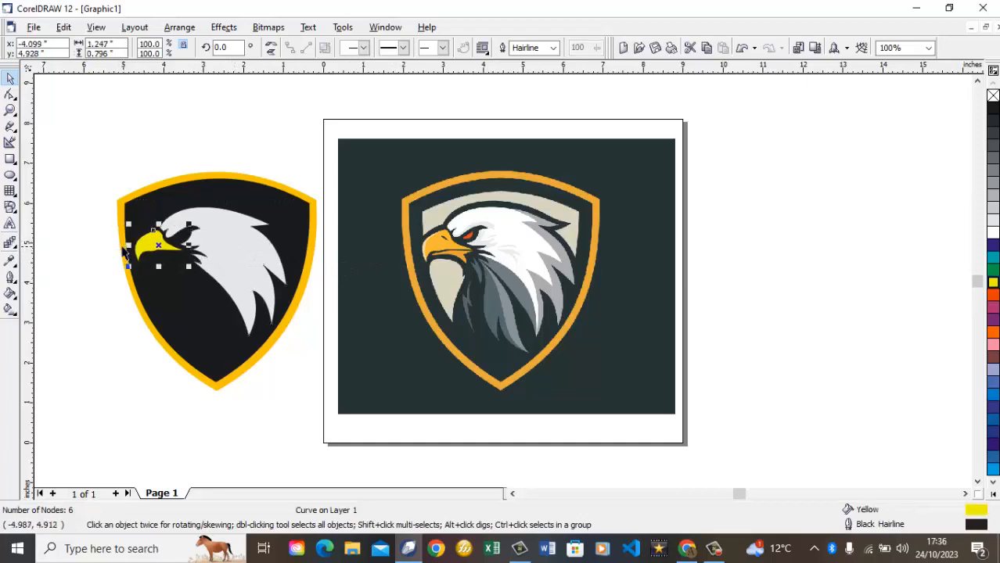
Remove the outline from the yellow beak.
{"action": "left_click", "coordinate": [89, 202]}
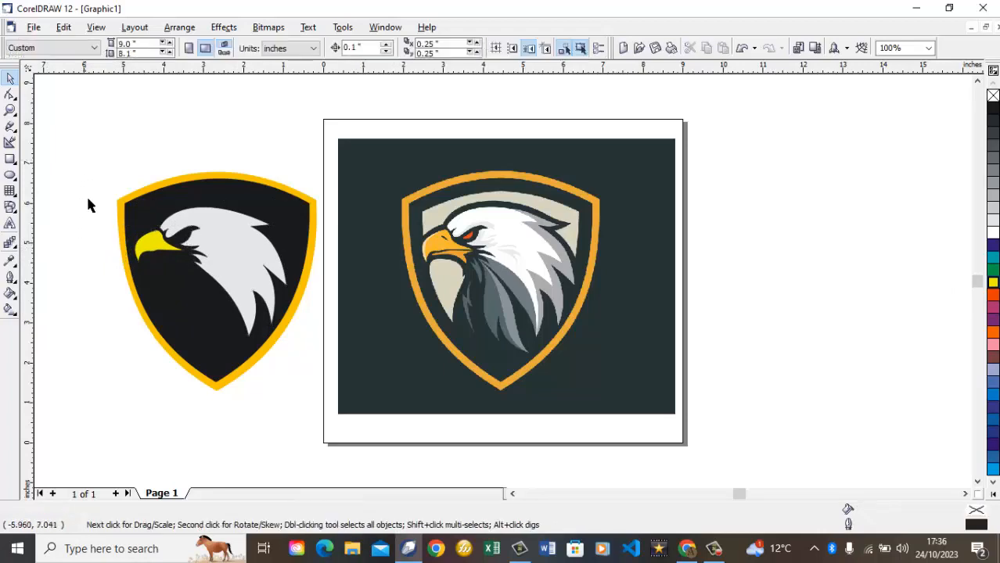
{"action": "left_click", "coordinate": [140, 248]}
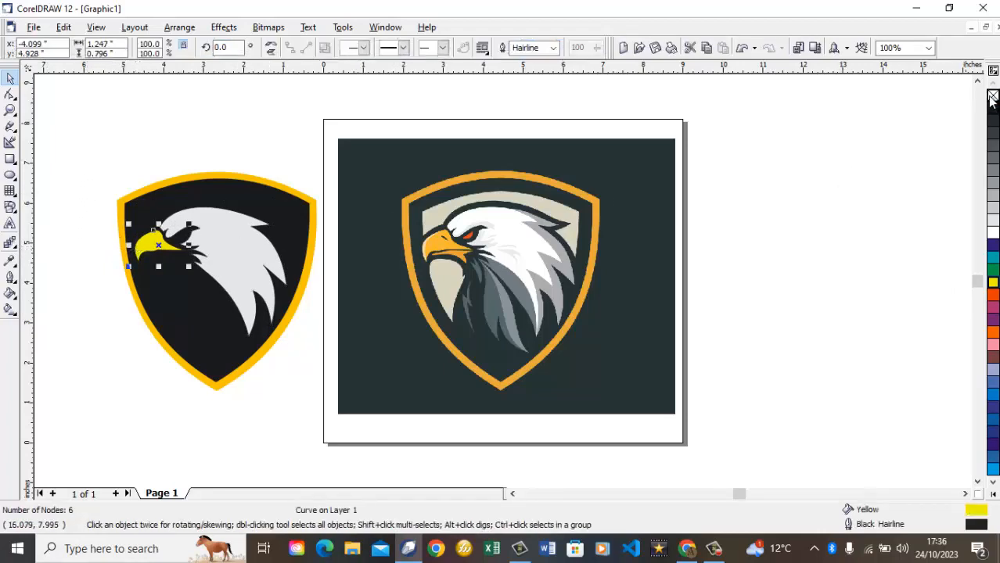
{"action": "left_click", "coordinate": [909, 117]}
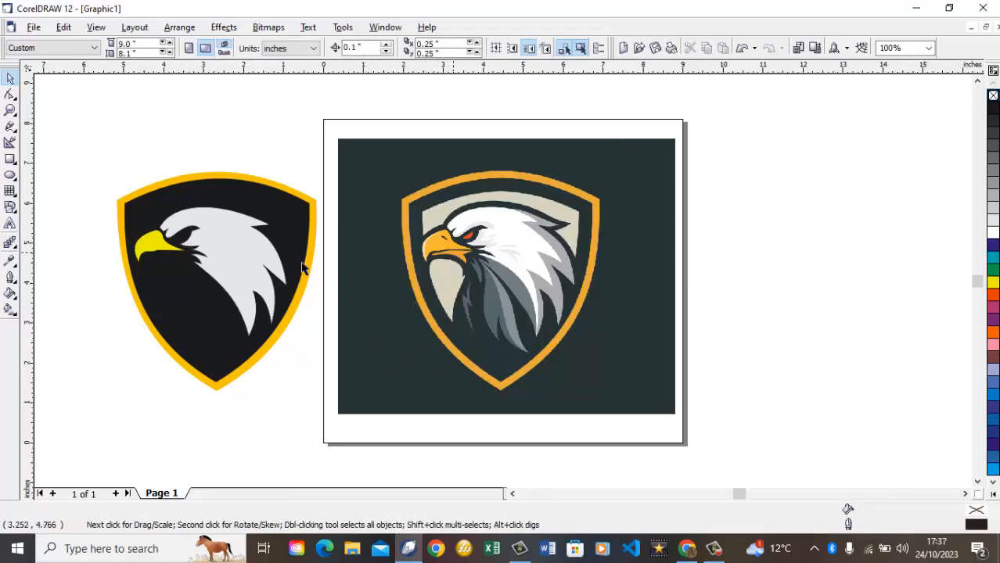
Draw a rectangle about 0.884 by 0.22 in over the picture's lower beak and convert it to curves.
{"action": "left_click", "coordinate": [10, 110]}
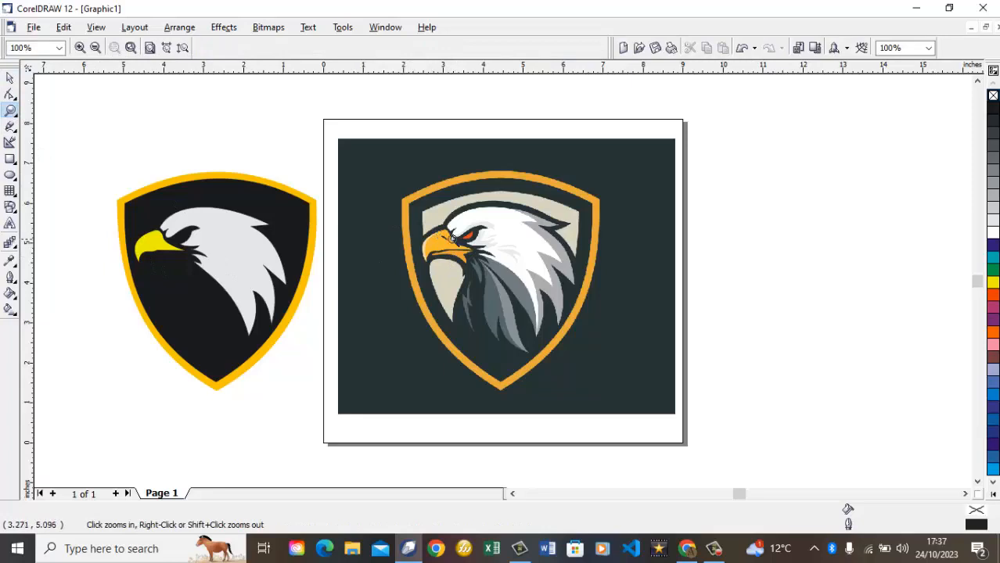
{"action": "left_click_drag", "start_coordinate": [425, 244], "coordinate": [486, 267]}
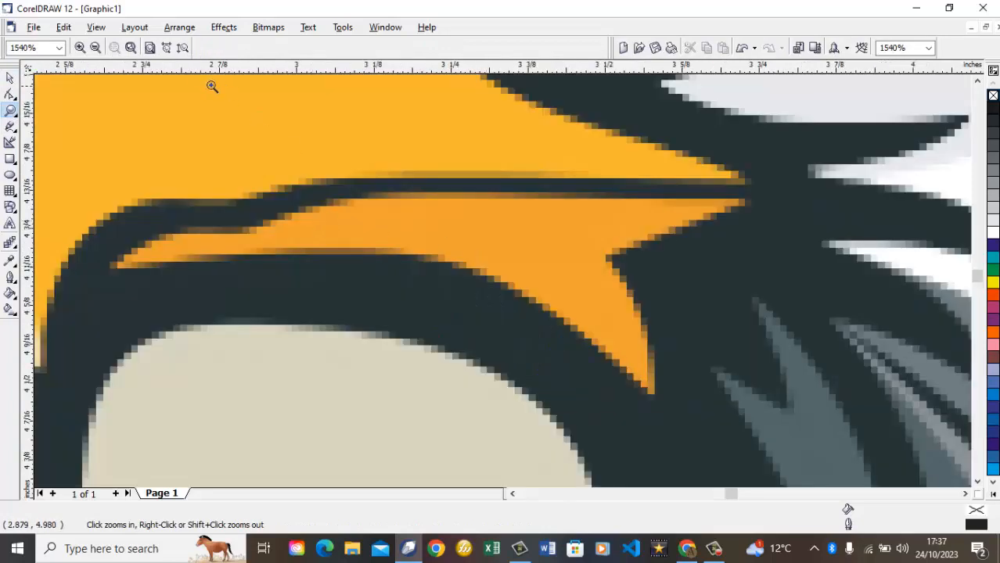
{"action": "left_click", "coordinate": [150, 45]}
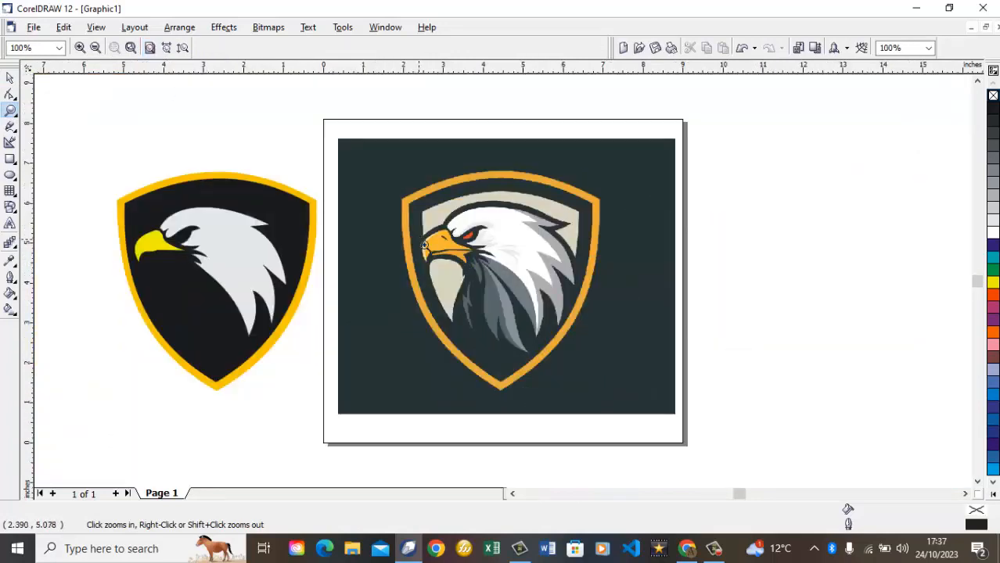
{"action": "left_click_drag", "start_coordinate": [427, 246], "coordinate": [494, 274]}
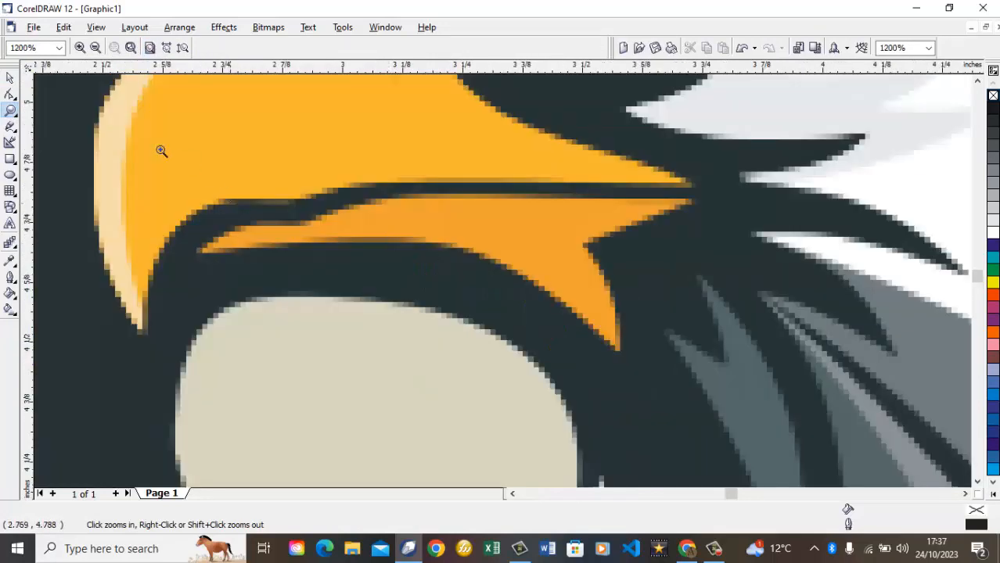
{"action": "left_click", "coordinate": [9, 79]}
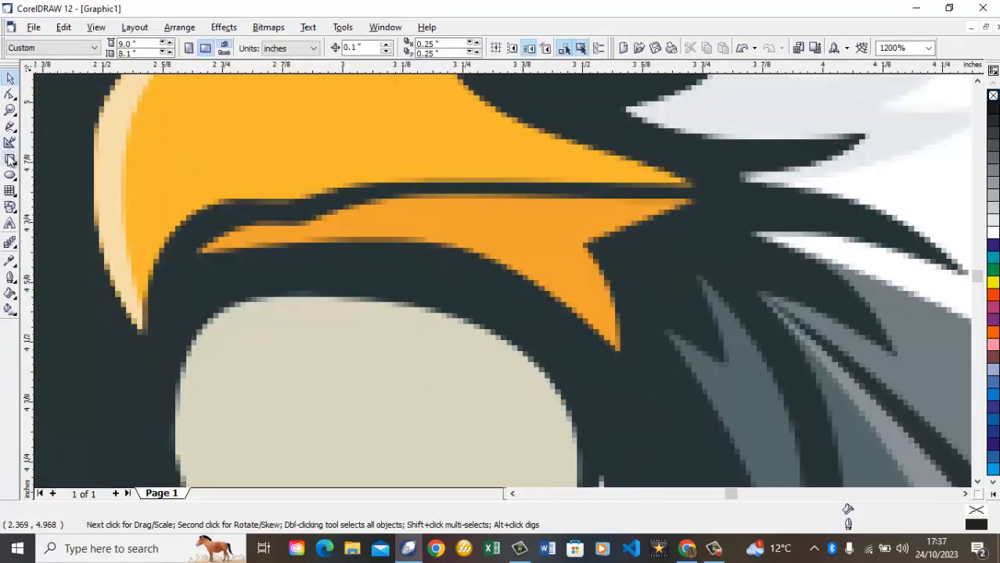
{"action": "left_click", "coordinate": [10, 159]}
{"action": "left_click_drag", "start_coordinate": [194, 244], "coordinate": [618, 348]}
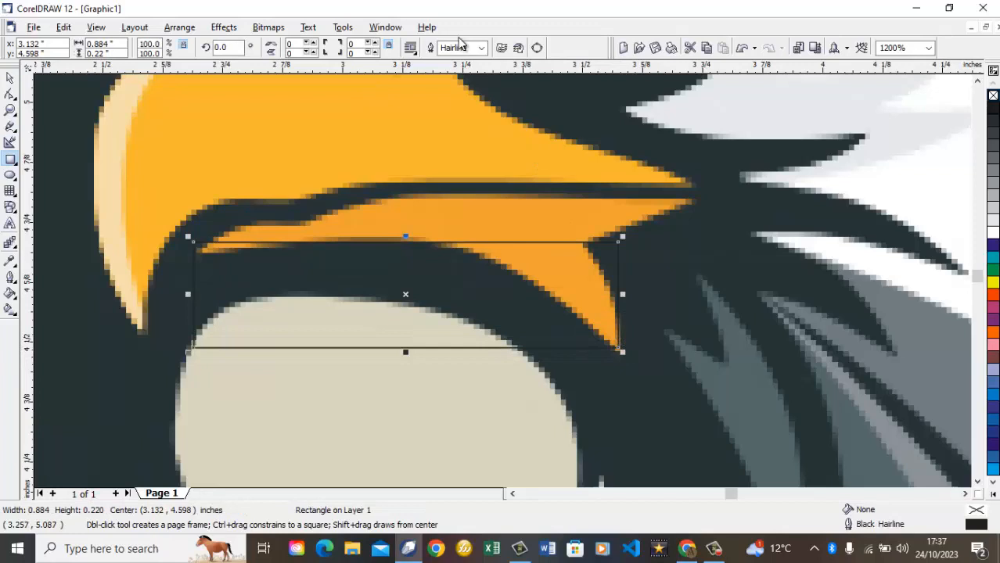
{"action": "left_click", "coordinate": [537, 47]}
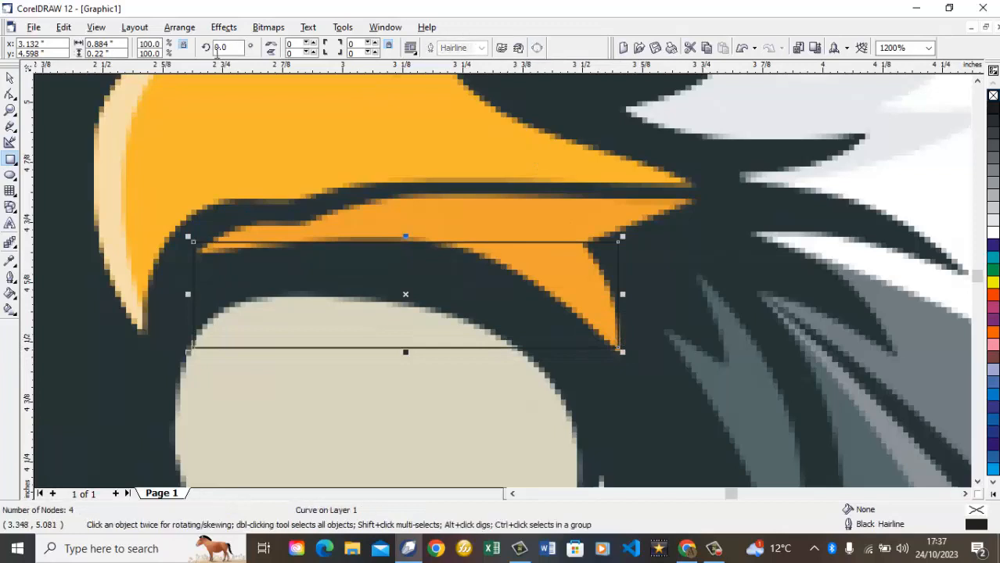
Fit the rectangle's upper corners to the lower beak's mouth corner and front tip, and add a node at the rear notch.
{"action": "left_click", "coordinate": [9, 94]}
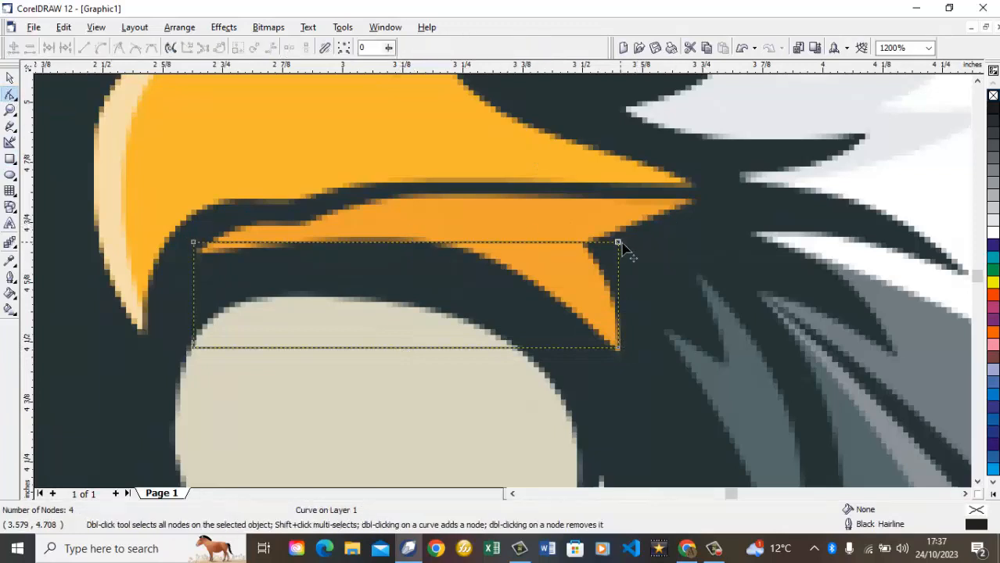
{"action": "left_click_drag", "start_coordinate": [619, 243], "coordinate": [690, 201]}
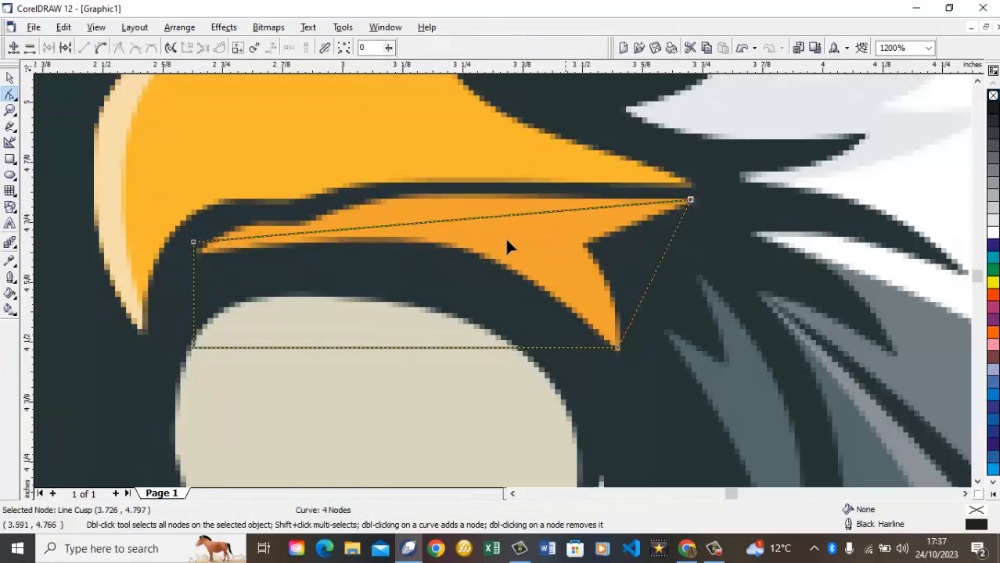
{"action": "double_click", "coordinate": [434, 222]}
{"action": "double_click", "coordinate": [435, 222]}
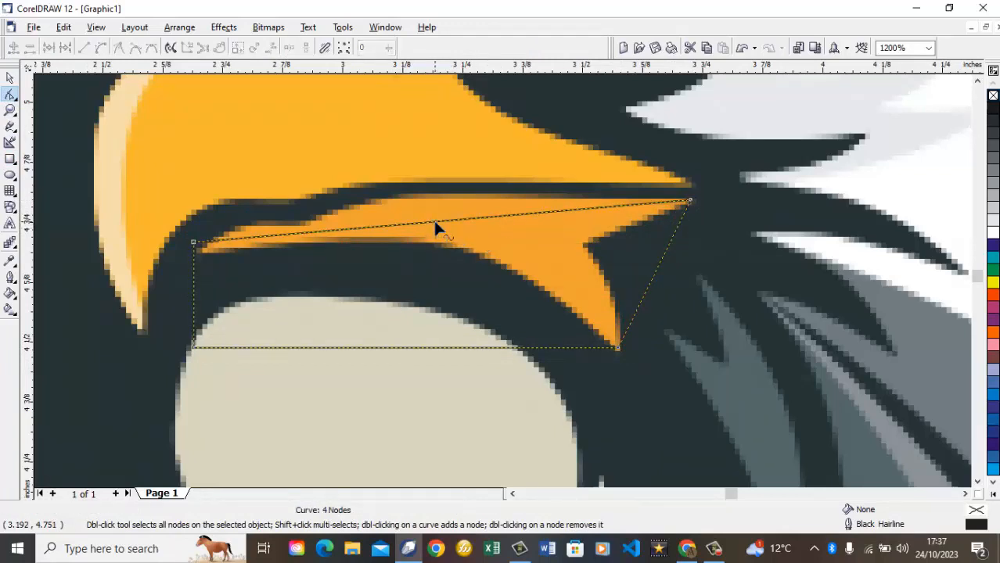
{"action": "double_click", "coordinate": [643, 291]}
{"action": "left_click_drag", "start_coordinate": [642, 290], "coordinate": [586, 246]}
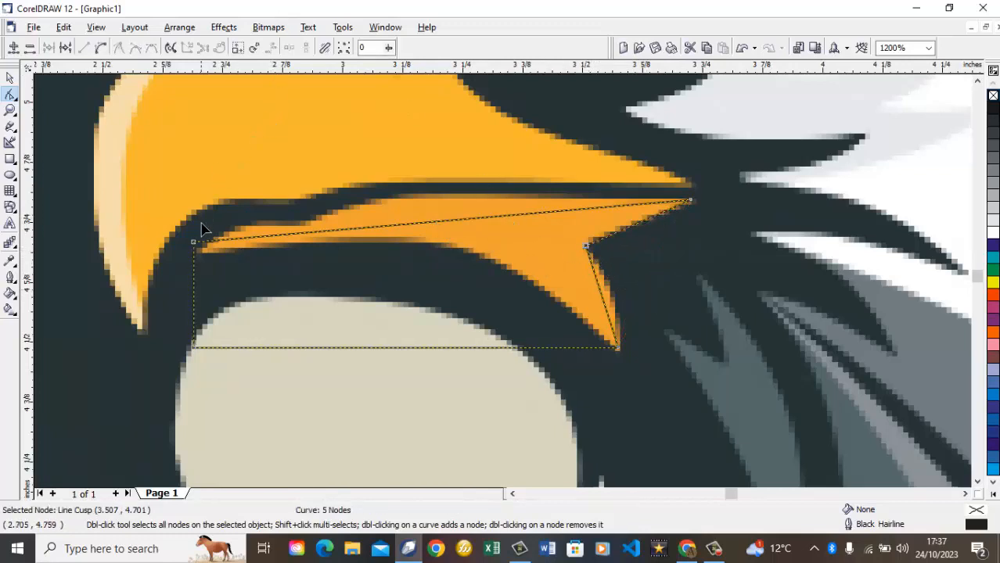
{"action": "mouse_move", "coordinate": [193, 242]}
{"action": "left_mouse_down"}
{"action": "mouse_move", "coordinate": [205, 259]}
{"action": "mouse_move", "coordinate": [209, 247]}
{"action": "left_mouse_up"}
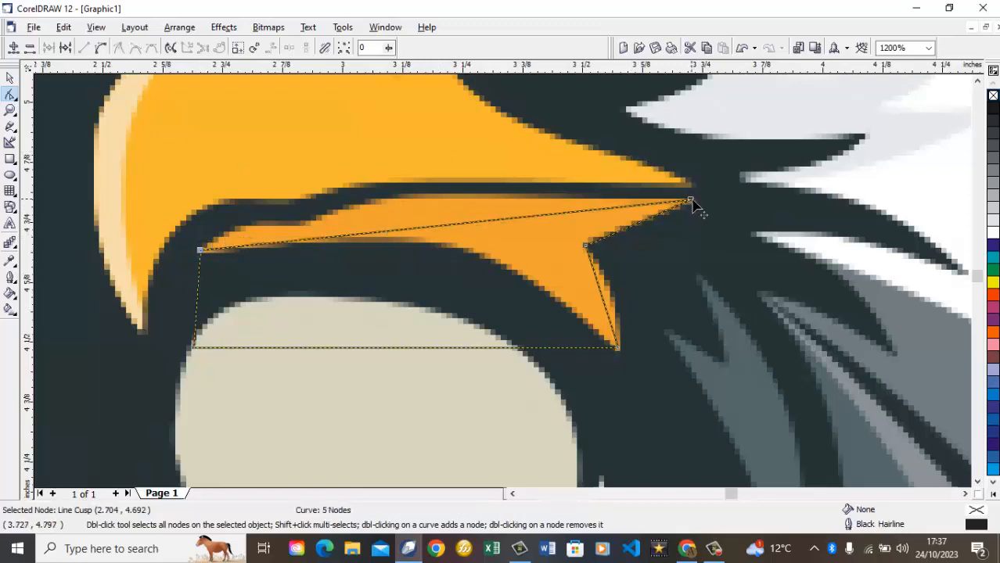
Convert the top edge to a curve and bend it along the lower beak's upper contour.
{"action": "left_click", "coordinate": [691, 201]}
{"action": "left_click", "coordinate": [101, 49]}
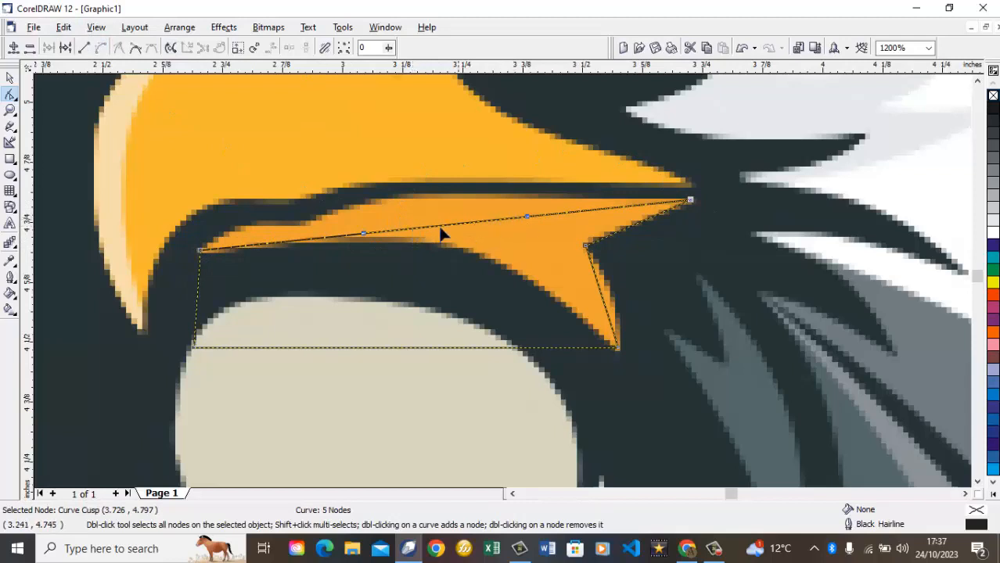
{"action": "left_click_drag", "start_coordinate": [432, 233], "coordinate": [408, 194]}
{"action": "left_click_drag", "start_coordinate": [335, 191], "coordinate": [345, 218]}
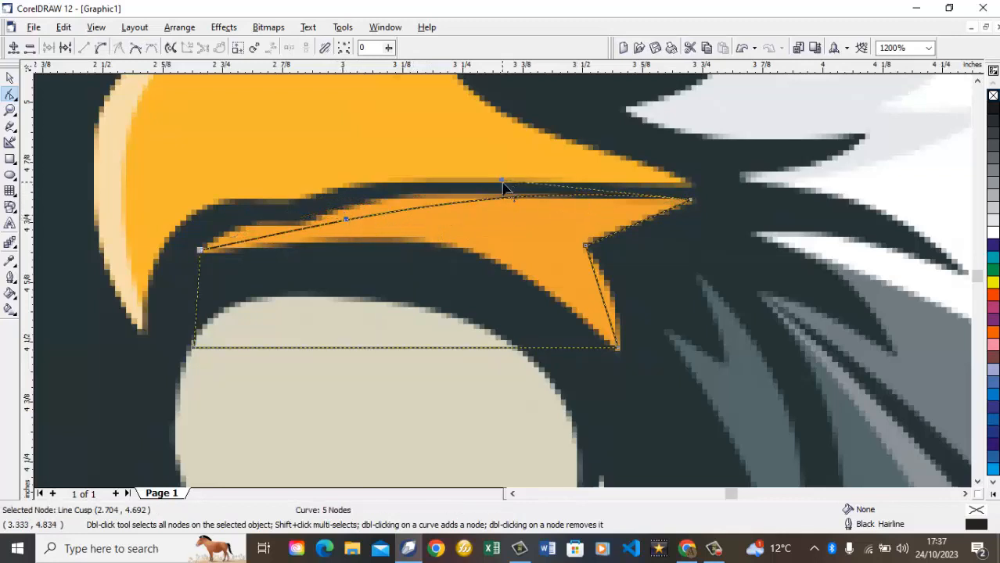
{"action": "left_click_drag", "start_coordinate": [503, 186], "coordinate": [414, 167]}
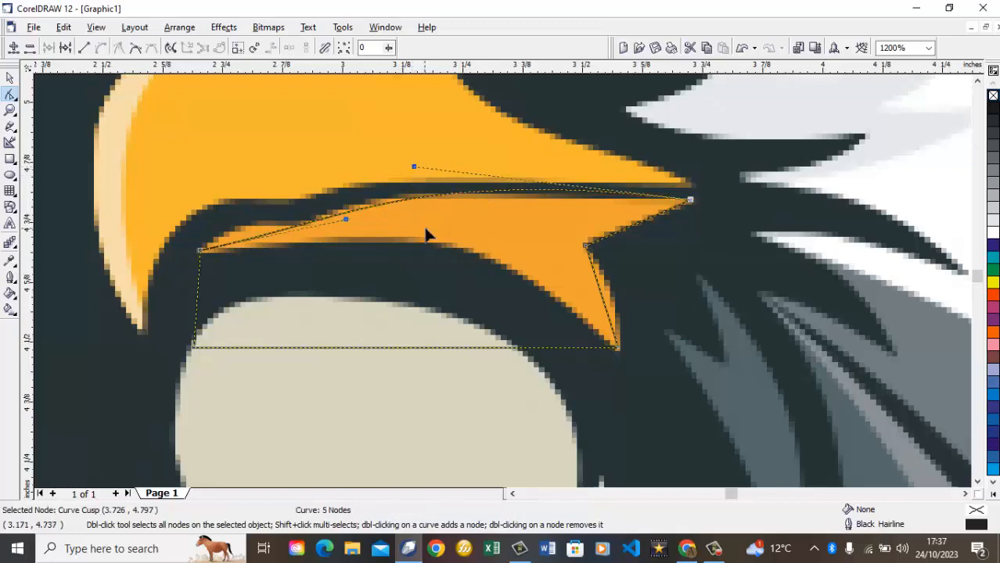
Delete the lower-left node and curve the resulting bottom edge along the underside of the lower beak.
{"action": "double_click", "coordinate": [194, 347]}
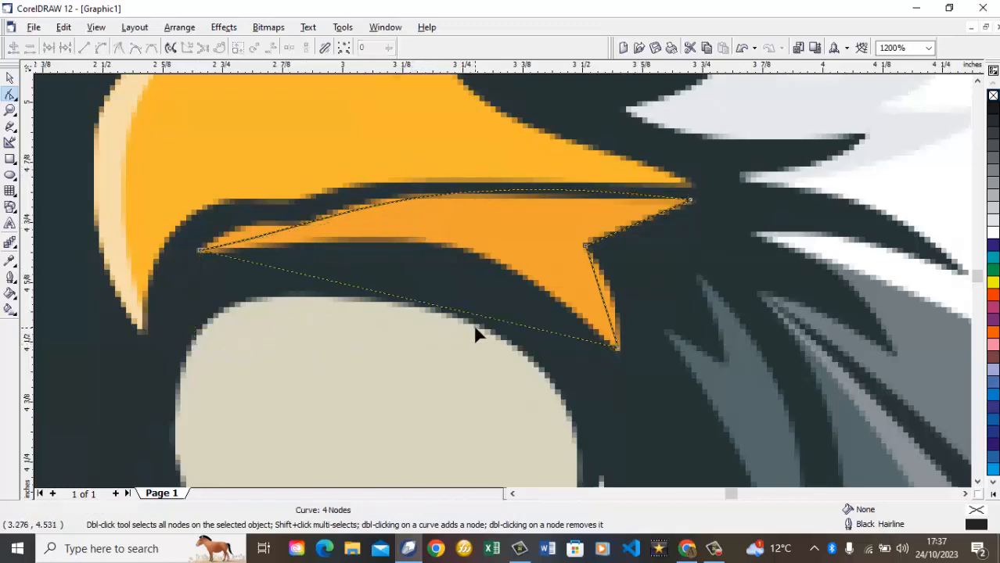
{"action": "left_click", "coordinate": [201, 251]}
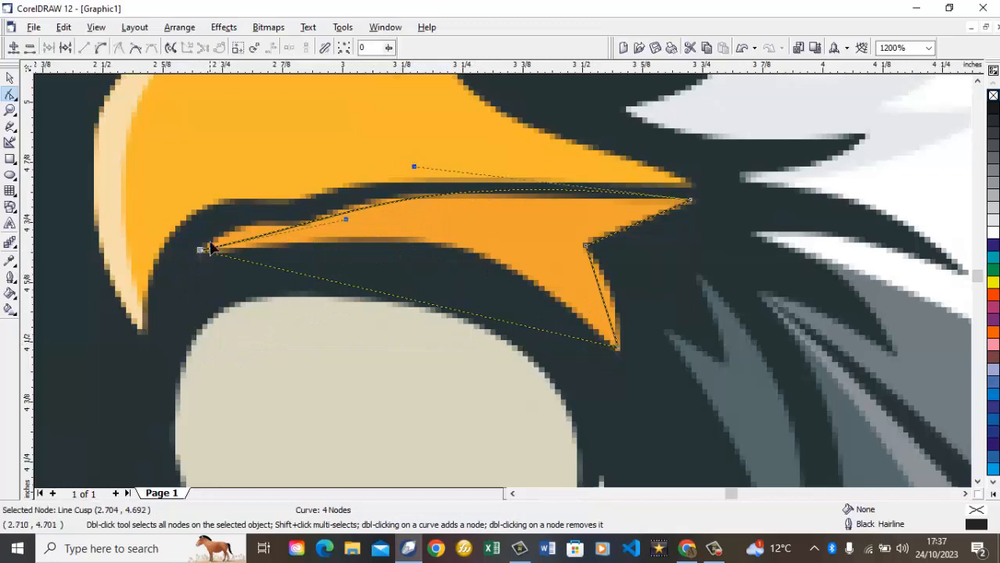
{"action": "left_click", "coordinate": [101, 48]}
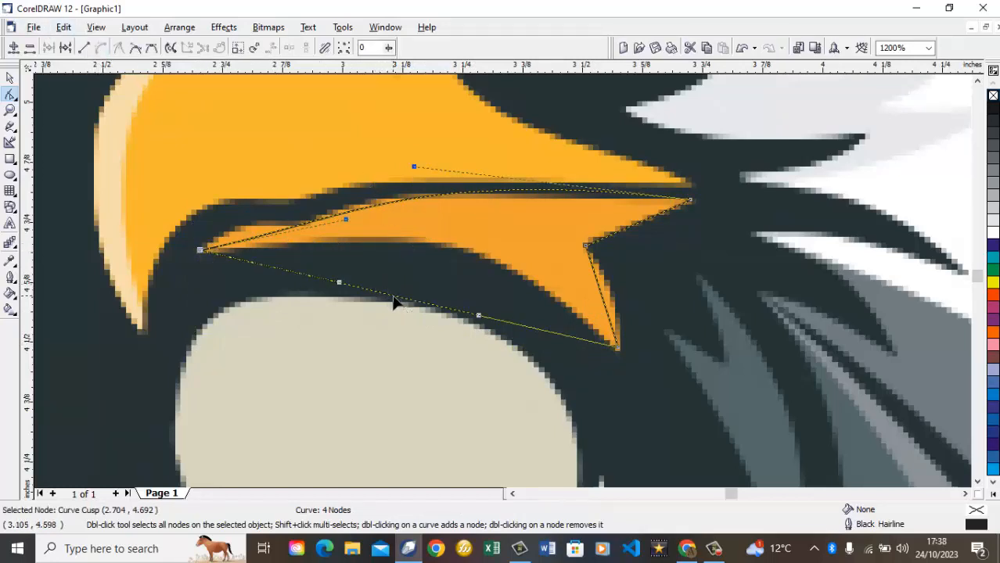
{"action": "left_click_drag", "start_coordinate": [395, 303], "coordinate": [454, 256]}
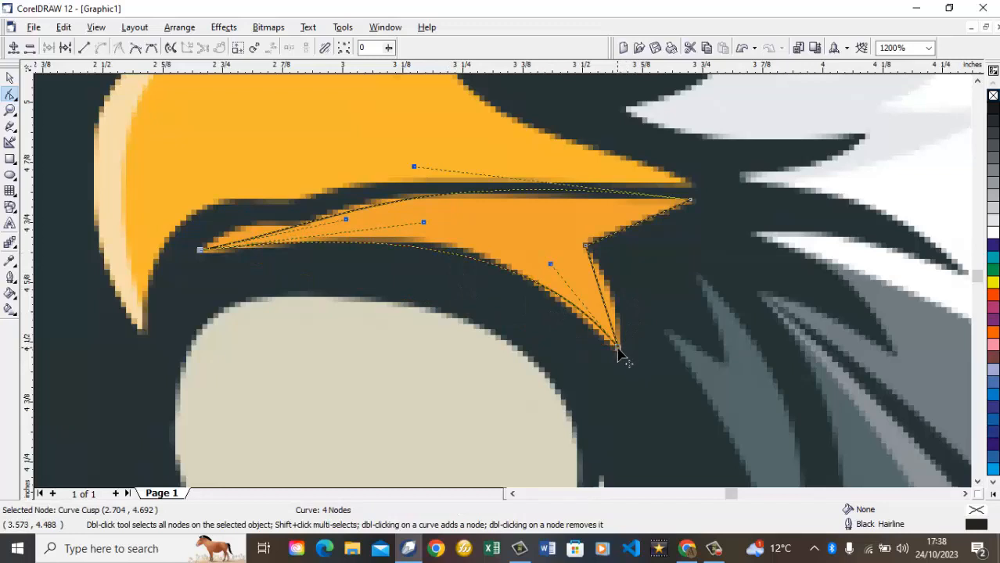
Convert the lower beak's short rear edge to a curve and bow it outward along the picture's beak contour.
{"action": "left_click", "coordinate": [617, 348]}
{"action": "left_click", "coordinate": [104, 49]}
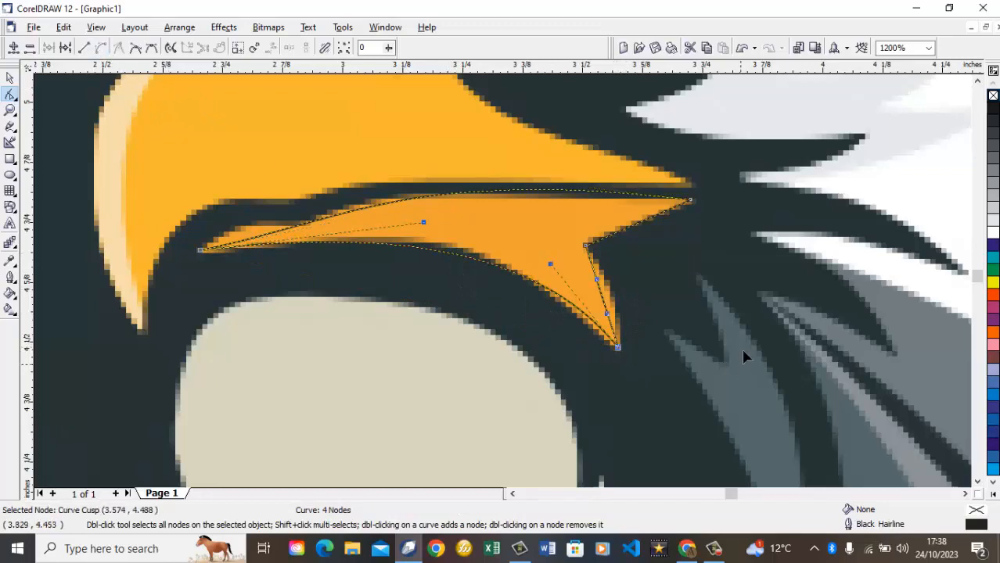
{"action": "left_click_drag", "start_coordinate": [601, 298], "coordinate": [621, 292]}
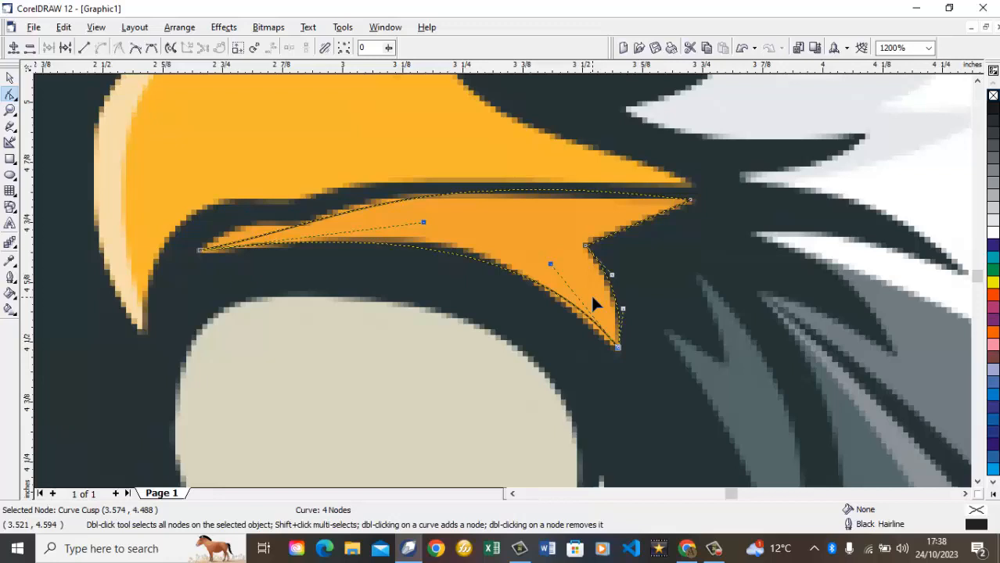
Fill the lower beak shape with yellow and remove its outline.
{"action": "left_click", "coordinate": [10, 111]}
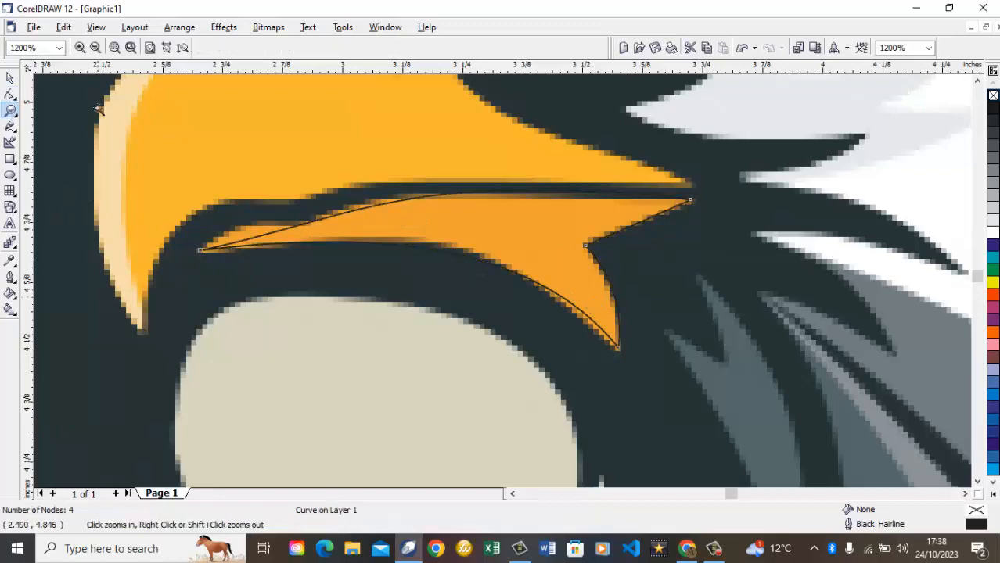
{"action": "left_click", "coordinate": [151, 48]}
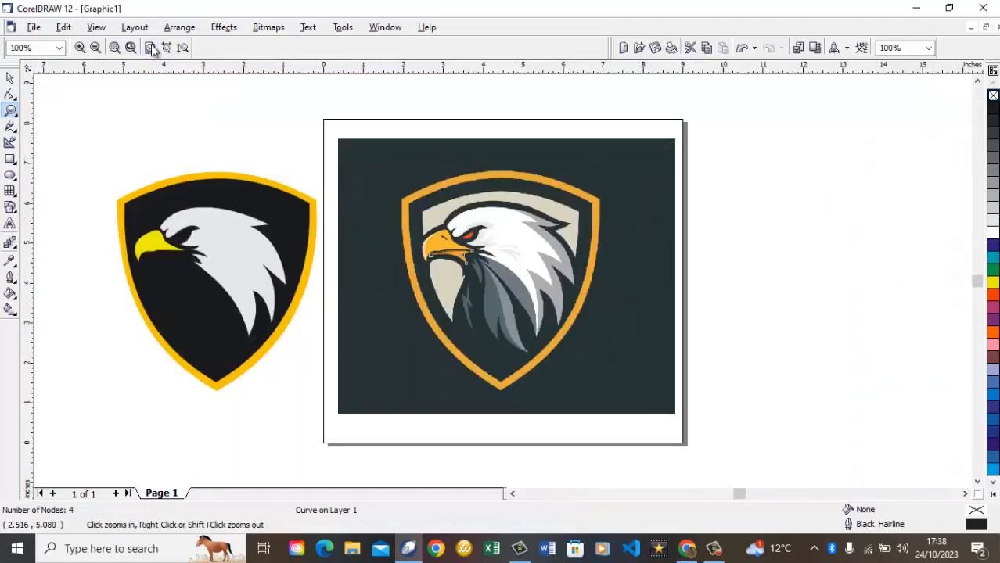
{"action": "left_click", "coordinate": [10, 79]}
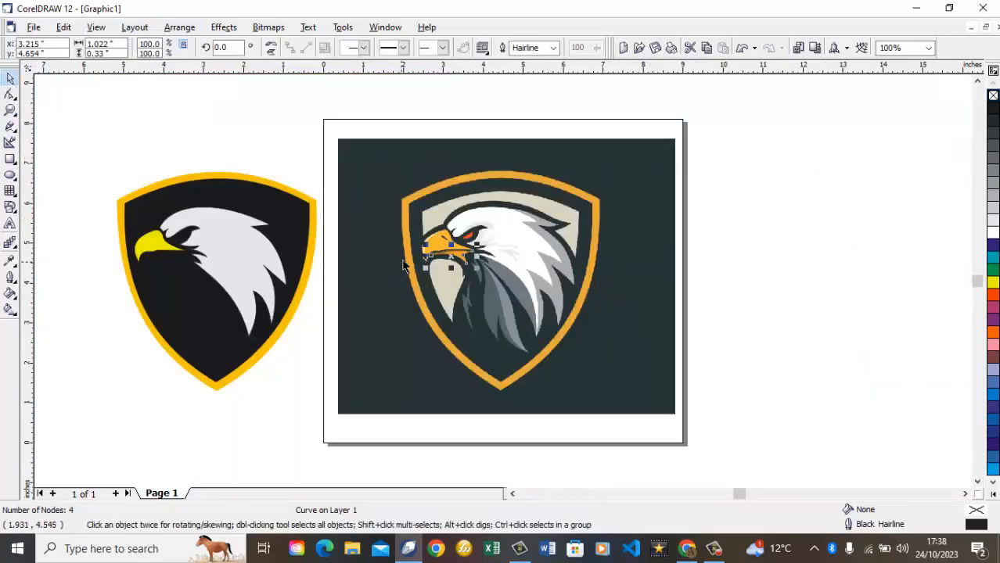
{"action": "left_click", "coordinate": [992, 282]}
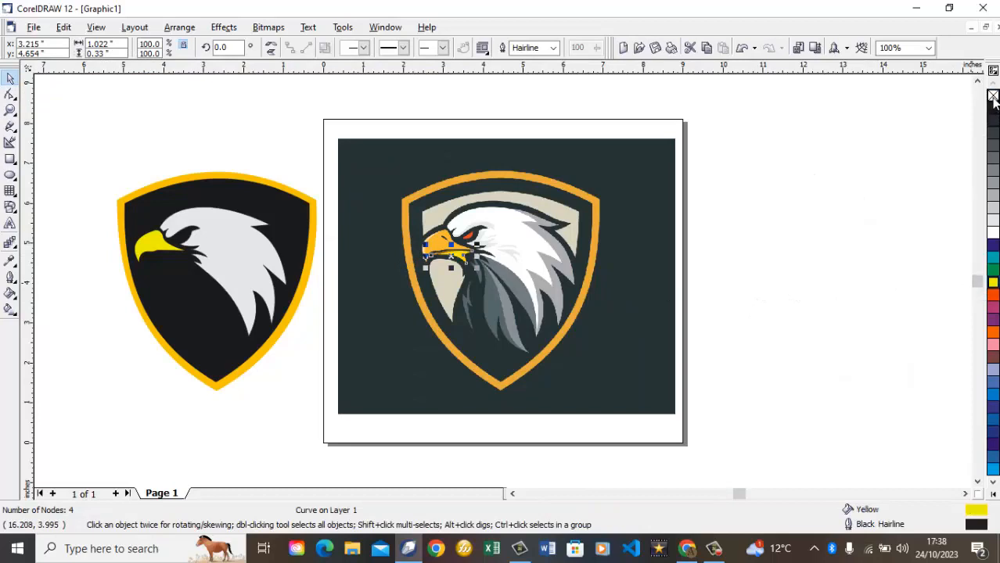
{"action": "right_click", "coordinate": [992, 95]}
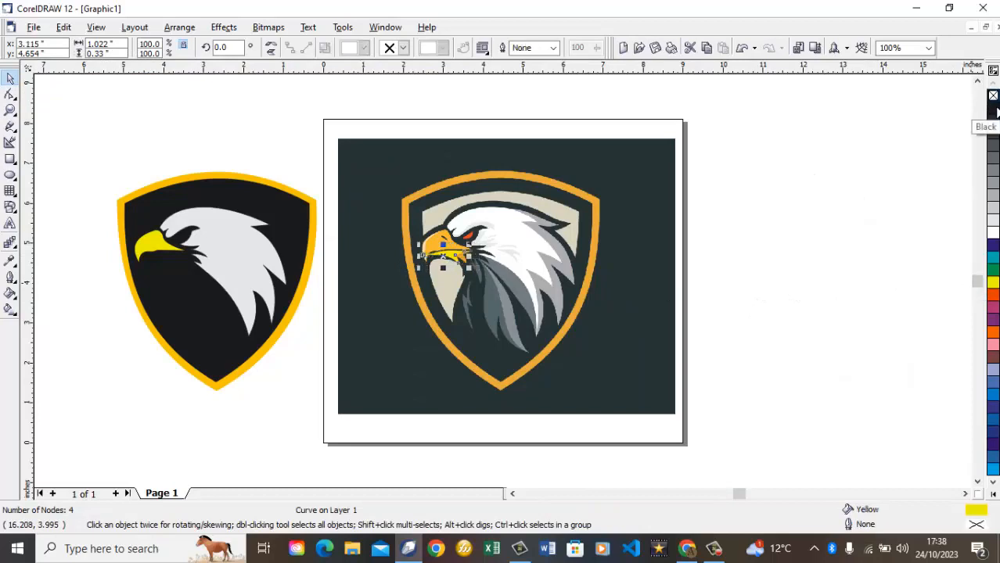
Move the yellow lower beak straight across onto the redrawn shield, directly beneath the upper beak.
{"action": "left_click_drag", "start_coordinate": [460, 261], "coordinate": [179, 261]}
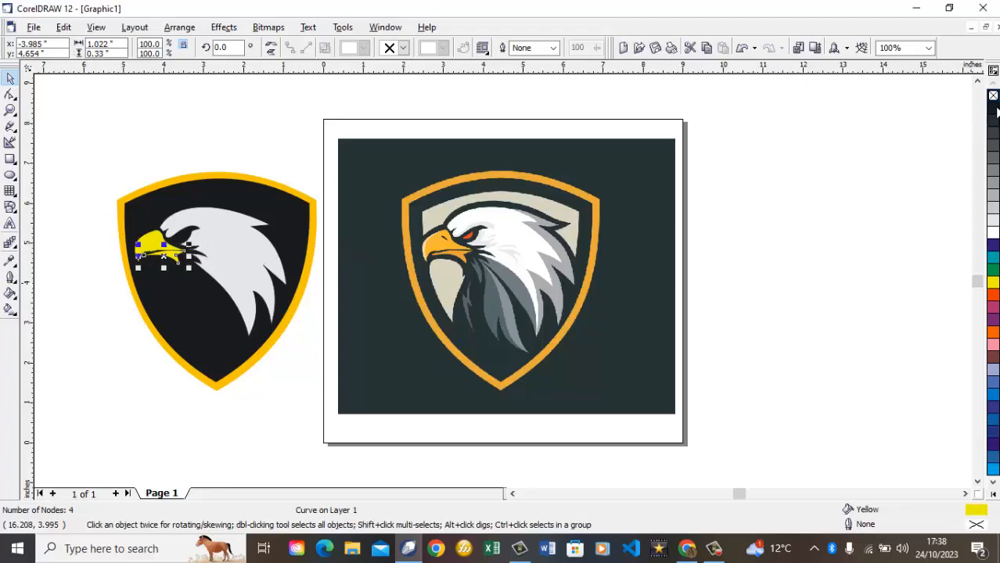
{"action": "key", "text": "Left"}
{"action": "left_click", "coordinate": [885, 154]}
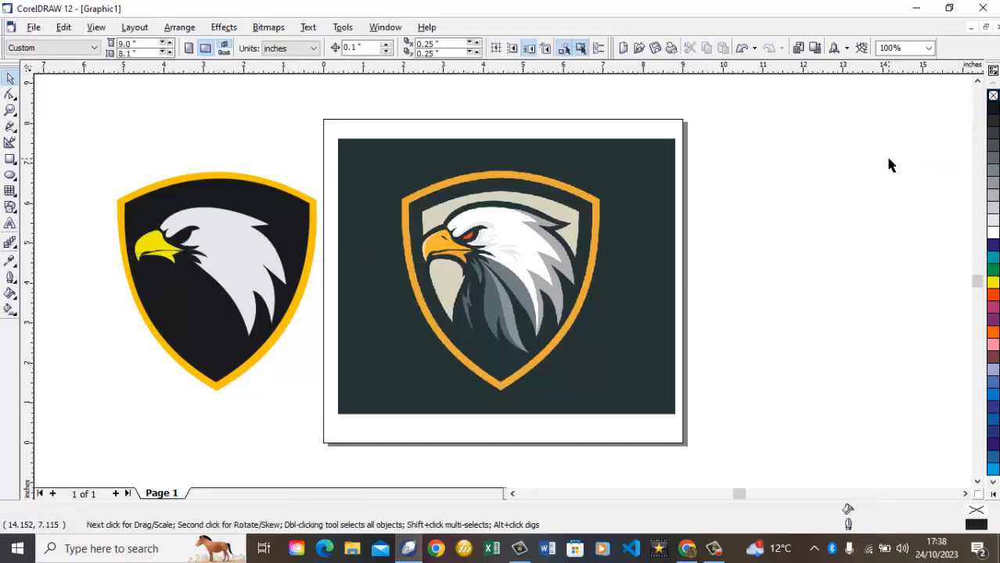
{"action": "left_click", "coordinate": [169, 257]}
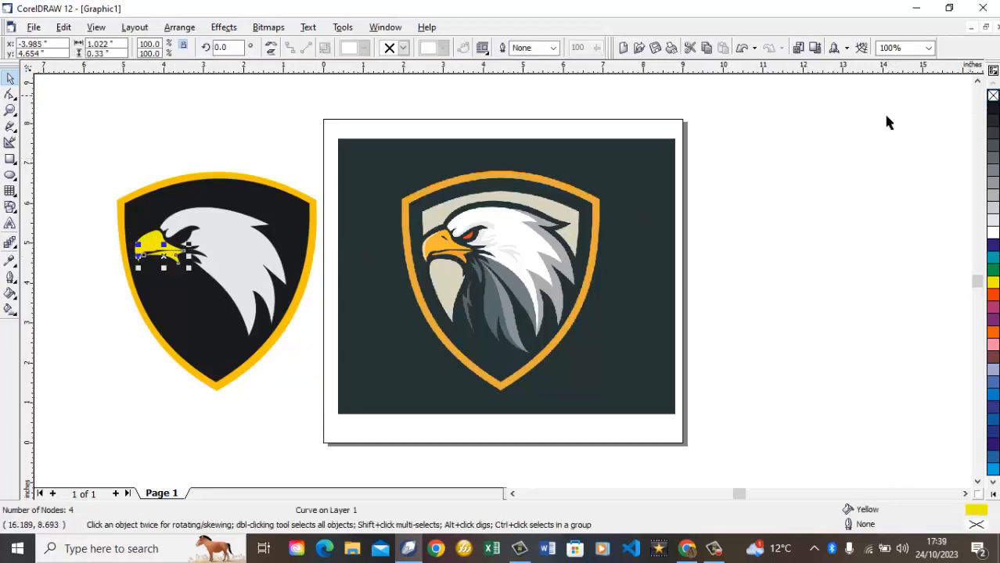
{"action": "left_click", "coordinate": [844, 147]}
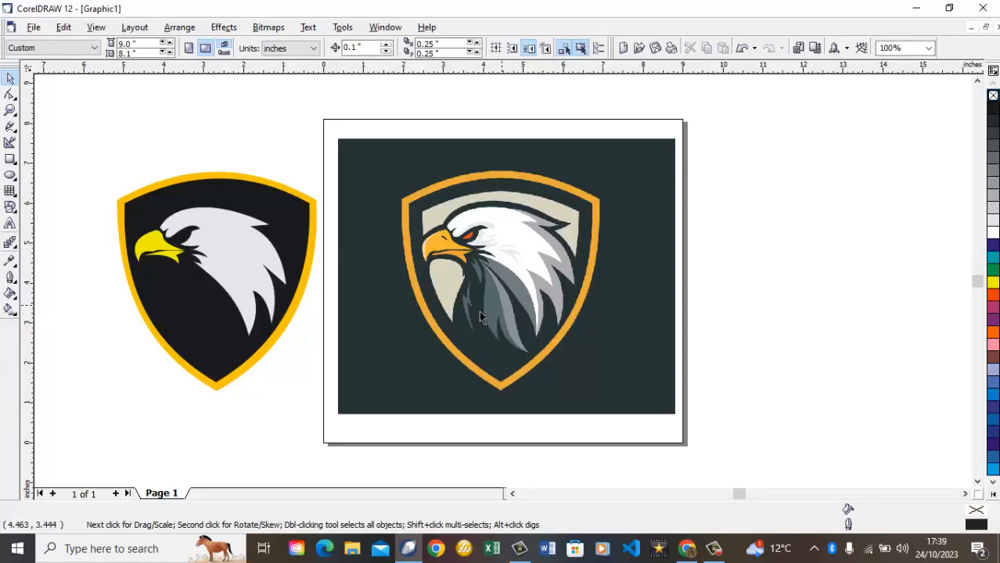
Draw a rectangle about 1.252 by 2.35 in over the picture's grey throat feathers, convert it to curves and delete its upper-right node.
{"action": "left_click", "coordinate": [10, 109]}
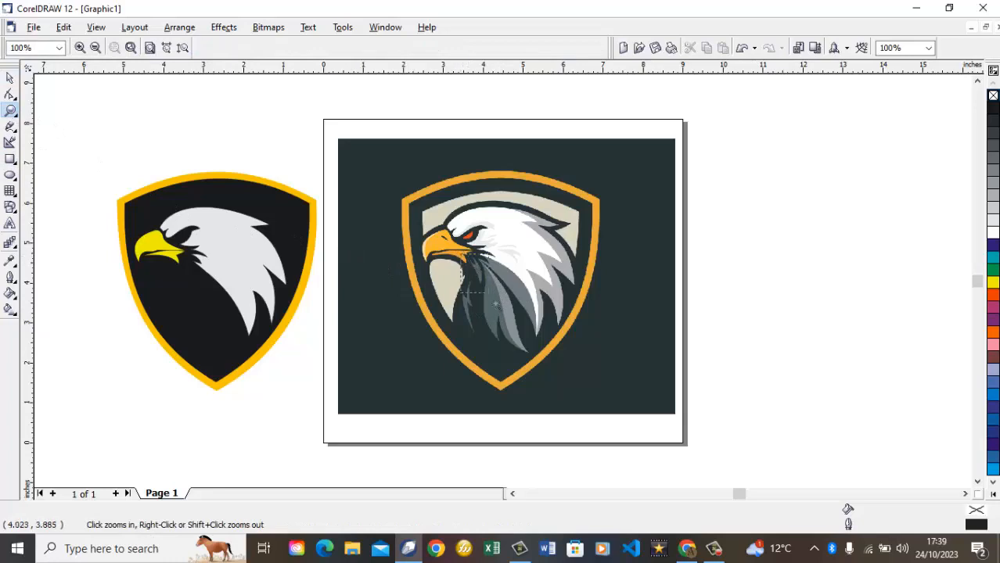
{"action": "left_click_drag", "start_coordinate": [494, 304], "coordinate": [521, 367]}
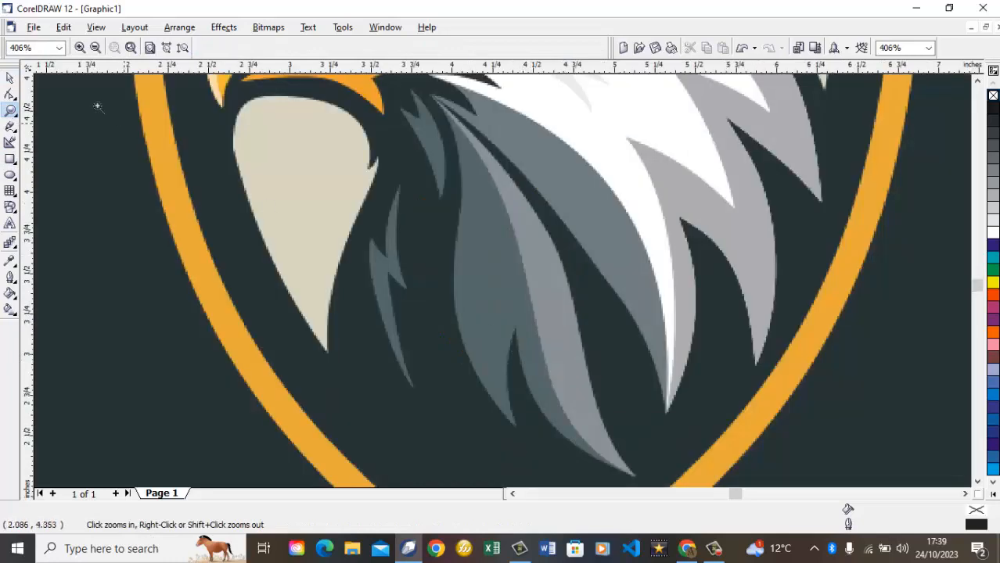
{"action": "left_click", "coordinate": [10, 78]}
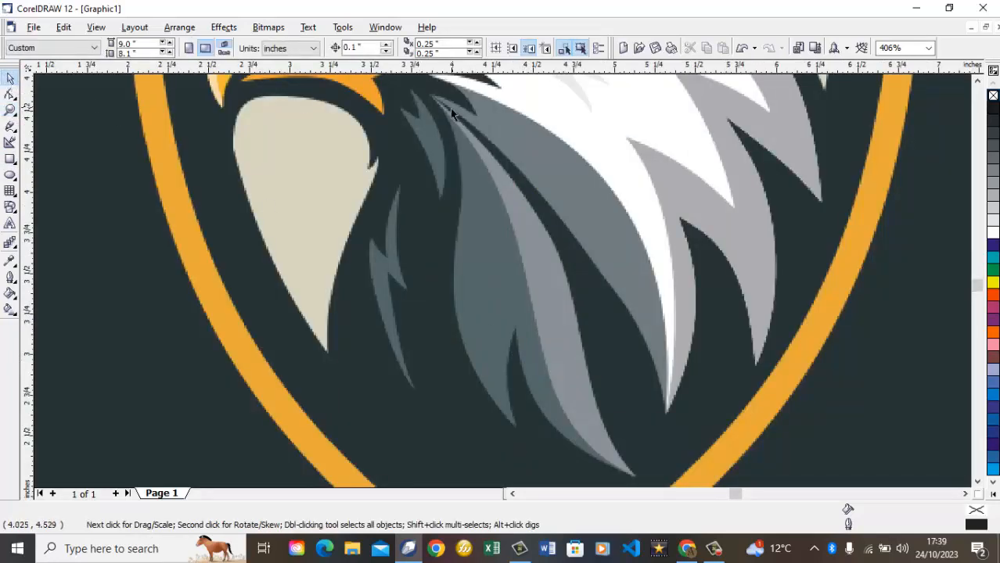
{"action": "left_click", "coordinate": [10, 159]}
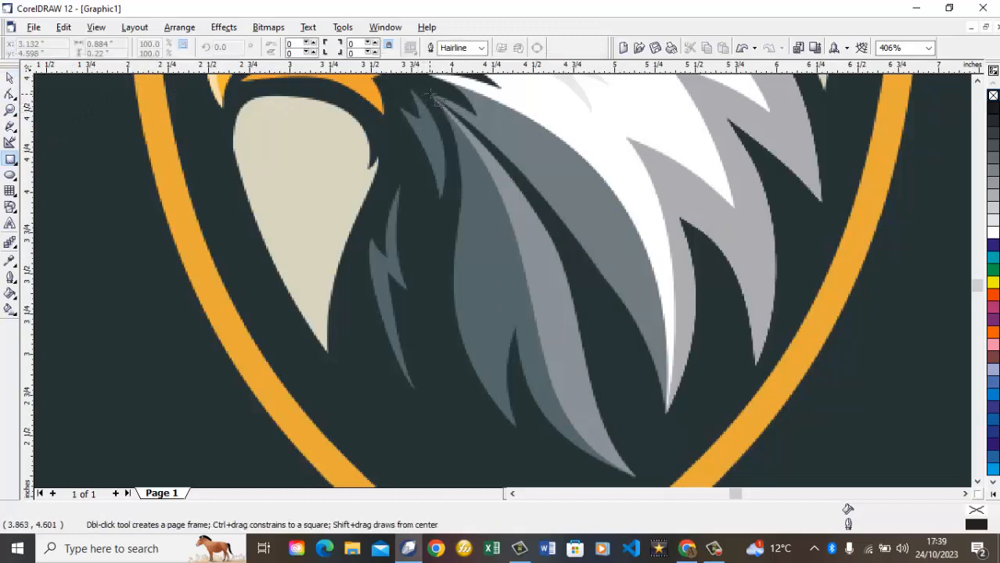
{"action": "left_click_drag", "start_coordinate": [431, 94], "coordinate": [638, 479]}
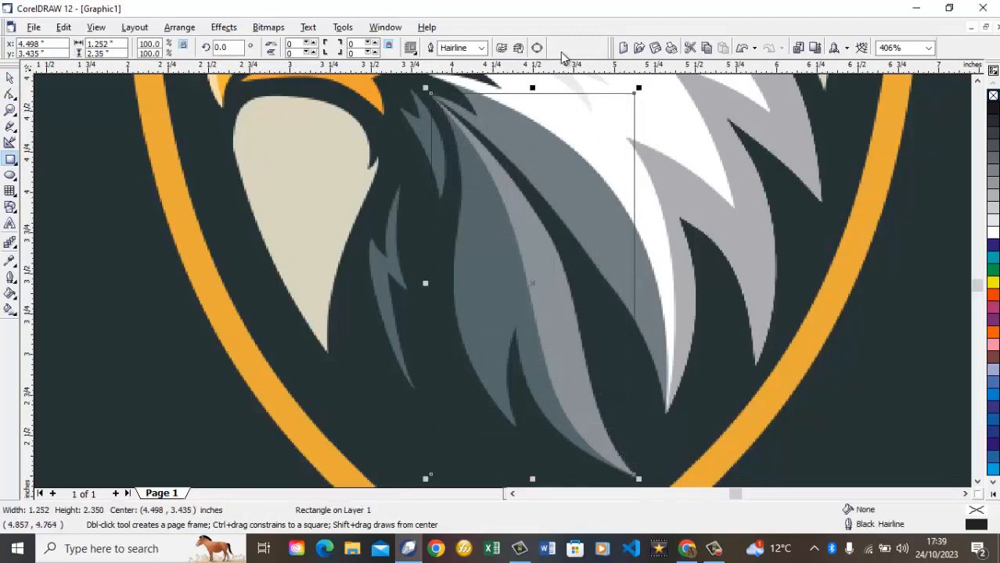
{"action": "left_click", "coordinate": [536, 48]}
{"action": "left_click", "coordinate": [11, 95]}
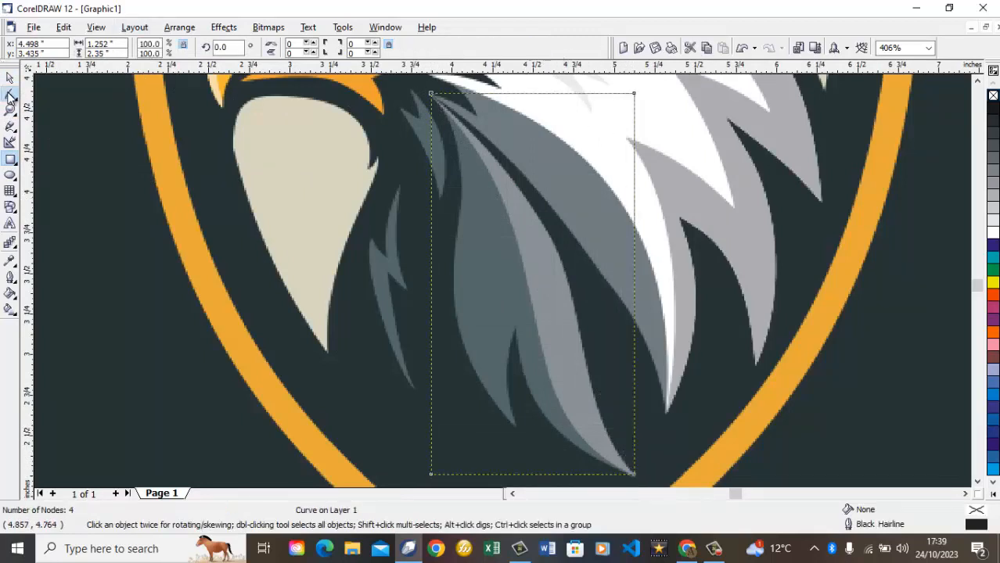
{"action": "double_click", "coordinate": [635, 94]}
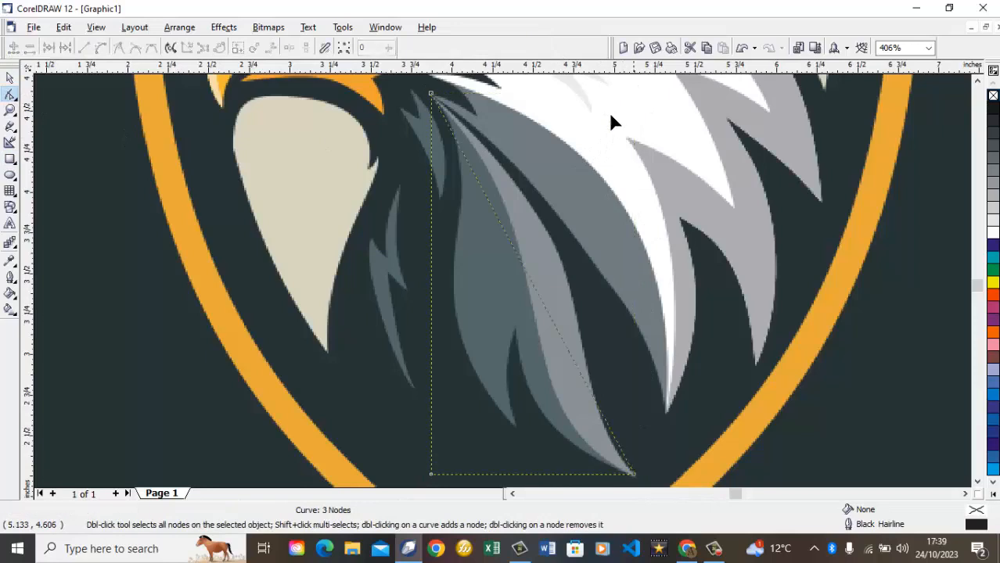
Try to bend the slanted edge along the grey feather's right contour as a single curve, and convert it back to a line.
{"action": "left_click", "coordinate": [634, 474]}
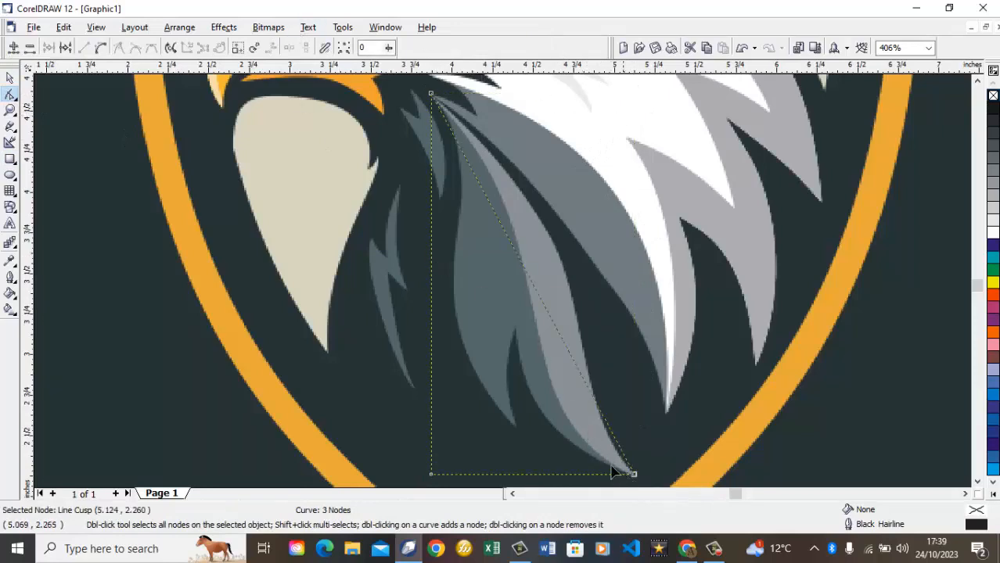
{"action": "left_click", "coordinate": [101, 47]}
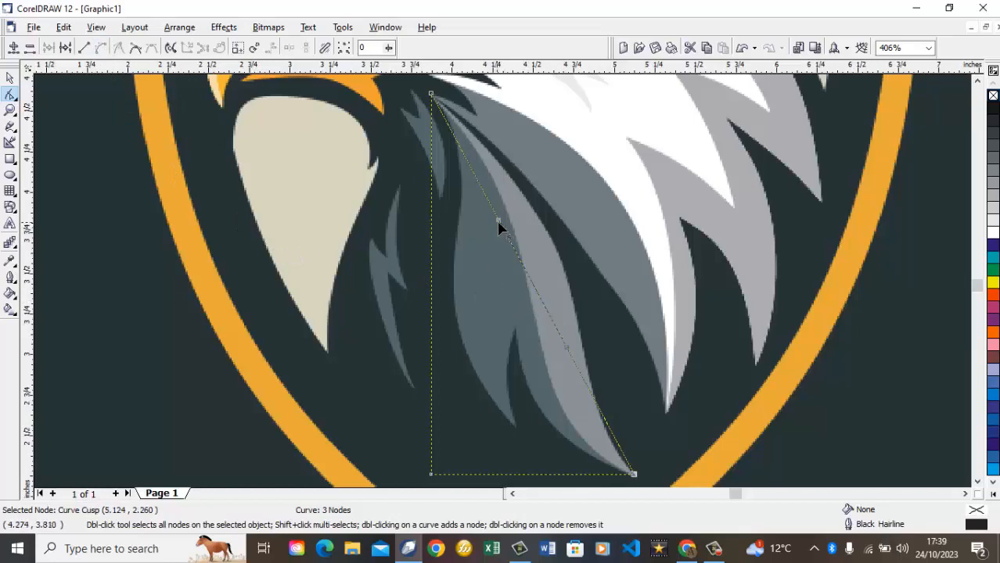
{"action": "left_click_drag", "start_coordinate": [499, 223], "coordinate": [547, 227]}
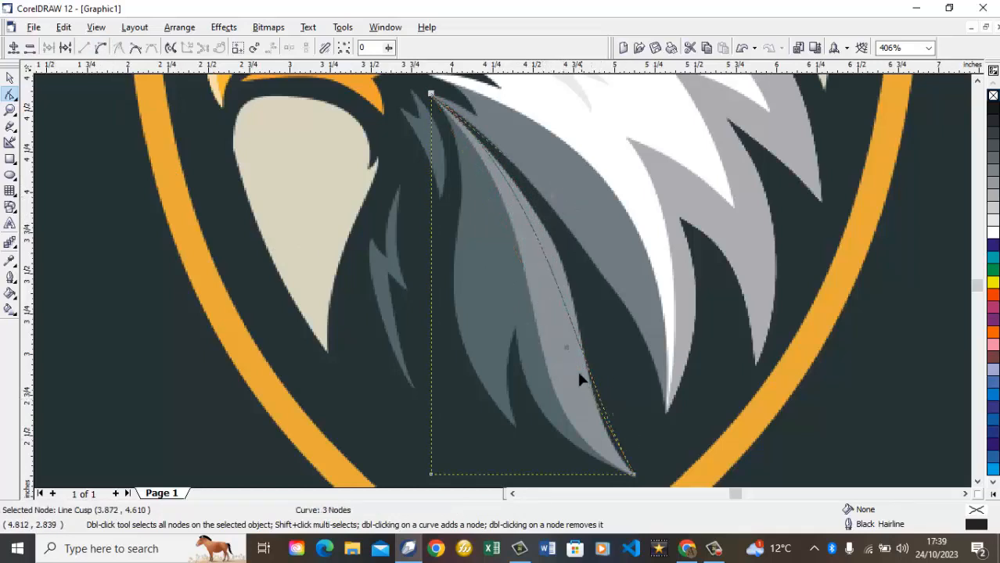
{"action": "left_click_drag", "start_coordinate": [568, 353], "coordinate": [552, 371]}
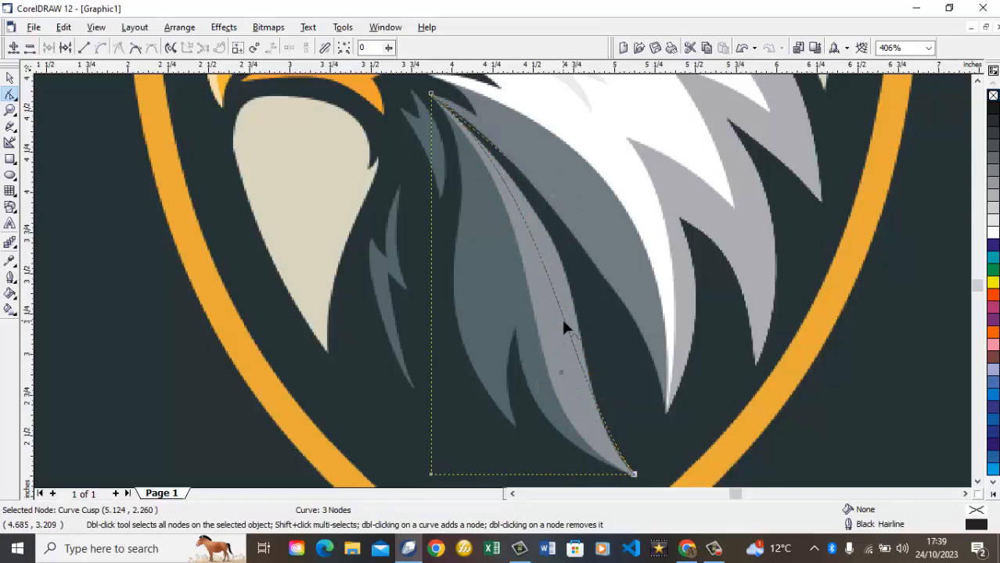
{"action": "mouse_move", "coordinate": [565, 324]}
{"action": "left_mouse_down"}
{"action": "mouse_move", "coordinate": [574, 296]}
{"action": "mouse_move", "coordinate": [576, 319]}
{"action": "left_mouse_up"}
{"action": "left_click_drag", "start_coordinate": [576, 338], "coordinate": [556, 365]}
{"action": "left_click", "coordinate": [430, 95]}
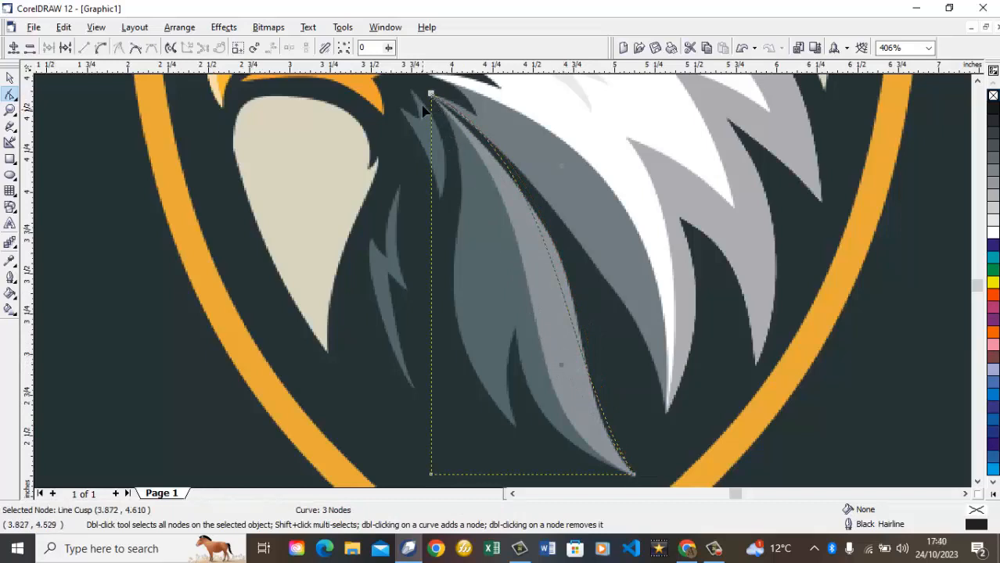
{"action": "left_click", "coordinate": [635, 474]}
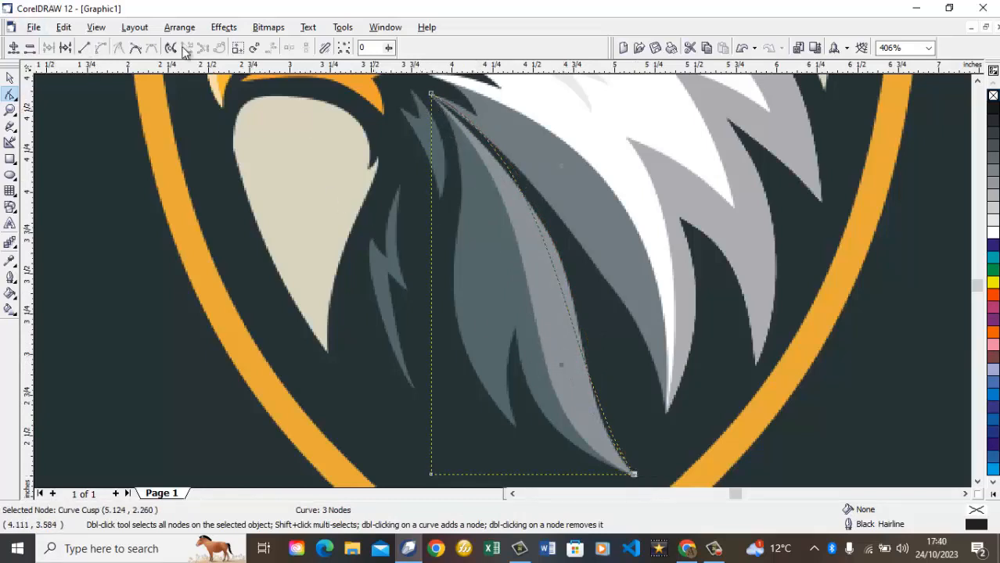
{"action": "left_click", "coordinate": [86, 48]}
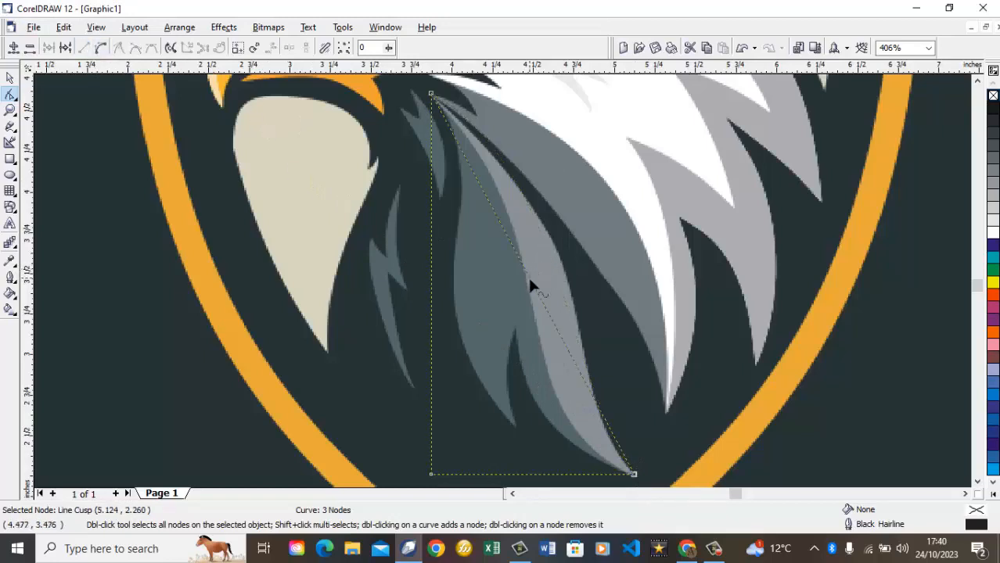
Add a node on the slanted edge at the feather's upper right contour and curve the segment above it along the feather.
{"action": "left_click_drag", "start_coordinate": [530, 285], "coordinate": [523, 193]}
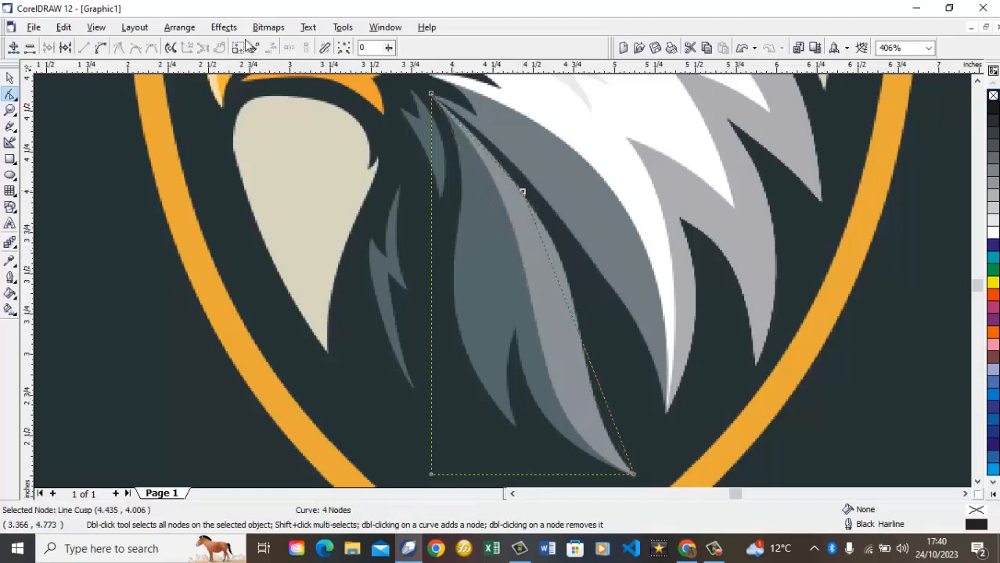
{"action": "left_click", "coordinate": [100, 48]}
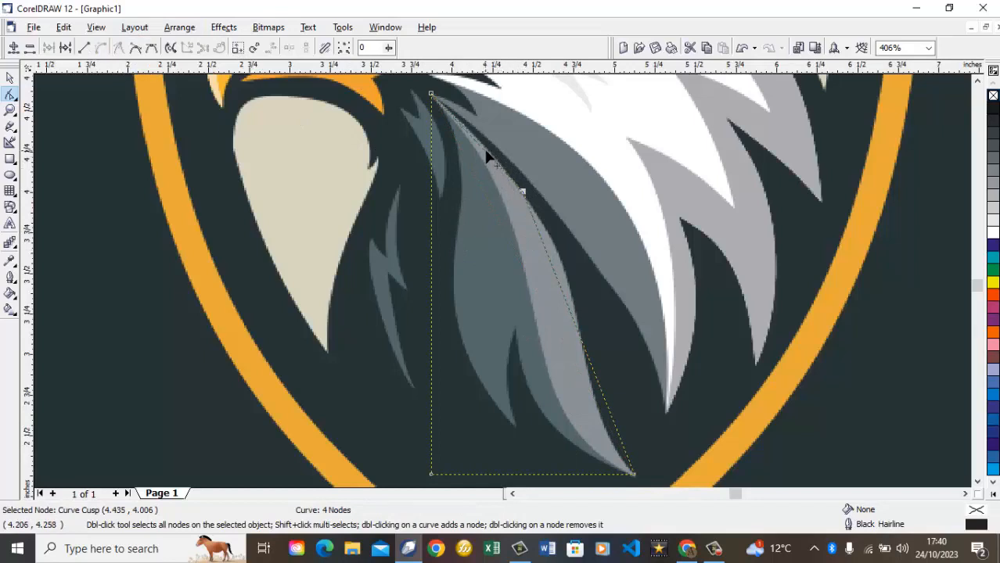
{"action": "left_click_drag", "start_coordinate": [487, 157], "coordinate": [484, 148]}
{"action": "left_click_drag", "start_coordinate": [474, 138], "coordinate": [479, 139]}
Convert the lower right segment to a curve and bend it in an S-shape along the feather down to its tip.
{"action": "left_click", "coordinate": [634, 475]}
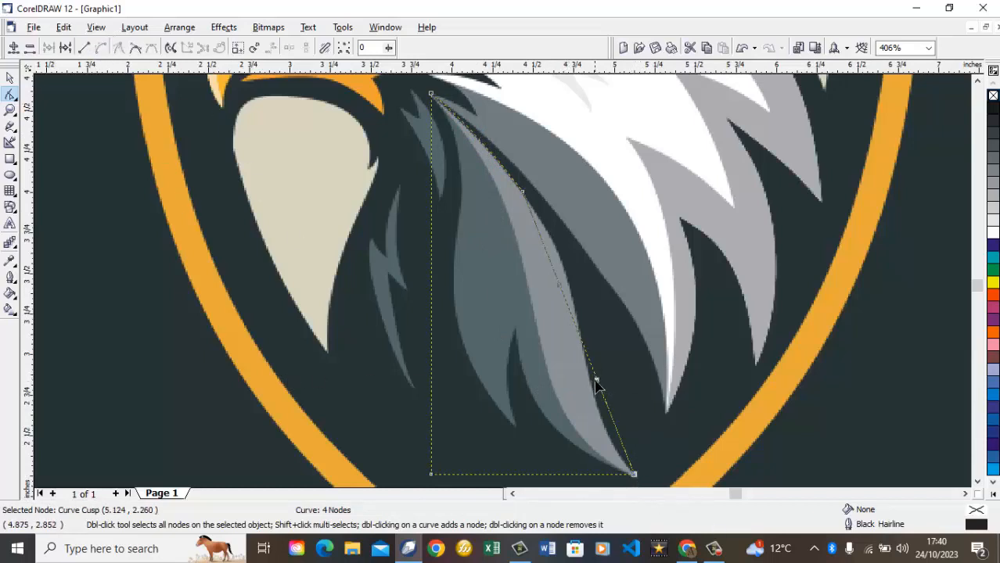
{"action": "left_click_drag", "start_coordinate": [596, 381], "coordinate": [577, 400]}
{"action": "left_click_drag", "start_coordinate": [558, 290], "coordinate": [586, 267]}
{"action": "left_click_drag", "start_coordinate": [575, 400], "coordinate": [572, 402]}
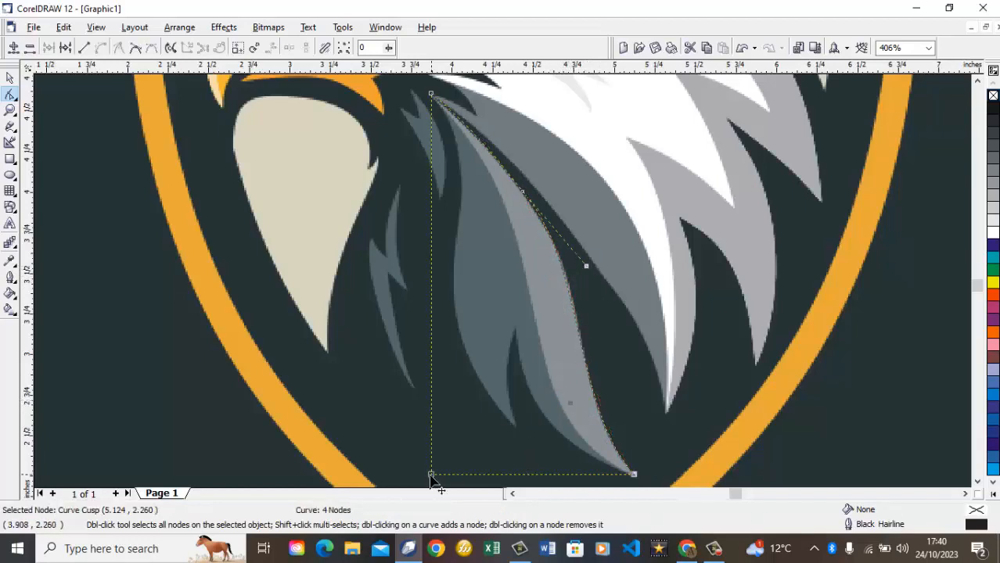
Move the lower-left node to the notch between the two feather tips and curve the edge from there to the long feather's tip.
{"action": "left_click_drag", "start_coordinate": [431, 475], "coordinate": [516, 335]}
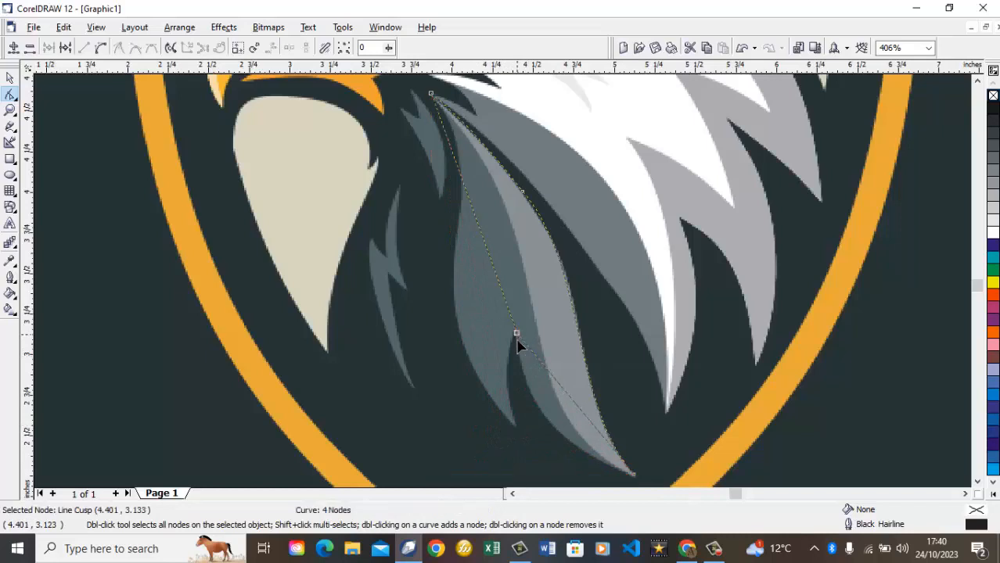
{"action": "left_click", "coordinate": [101, 48]}
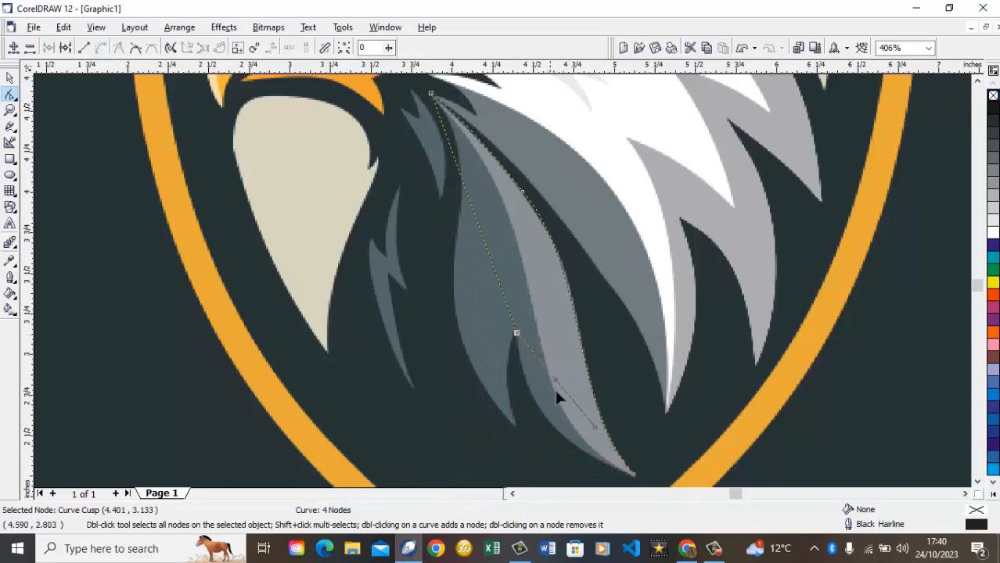
{"action": "left_click_drag", "start_coordinate": [565, 395], "coordinate": [543, 418]}
Add two nodes to the left edge, placing one on the feather's left contour and the other at the shorter feather's tip.
{"action": "left_click_drag", "start_coordinate": [495, 272], "coordinate": [458, 243]}
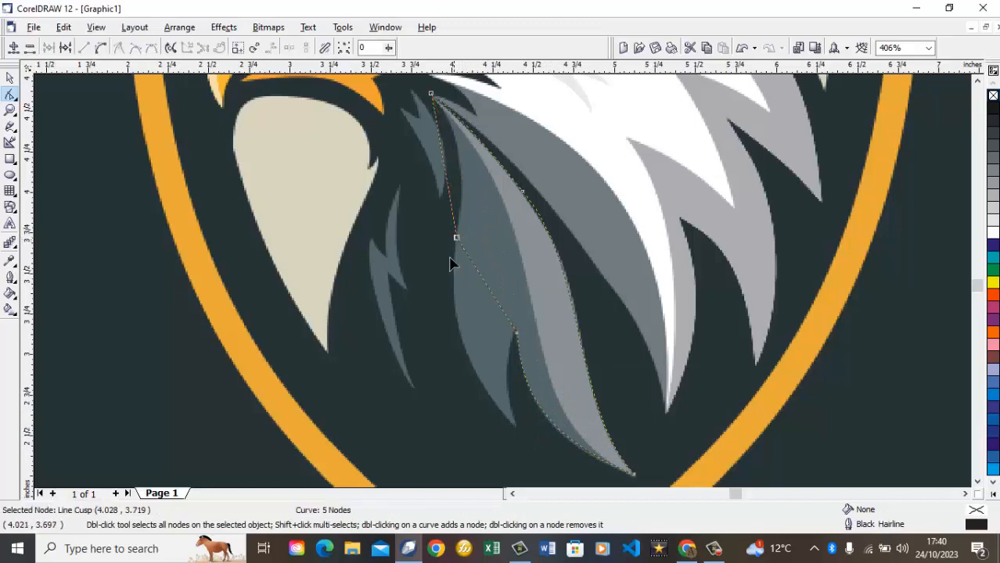
{"action": "left_click", "coordinate": [101, 48]}
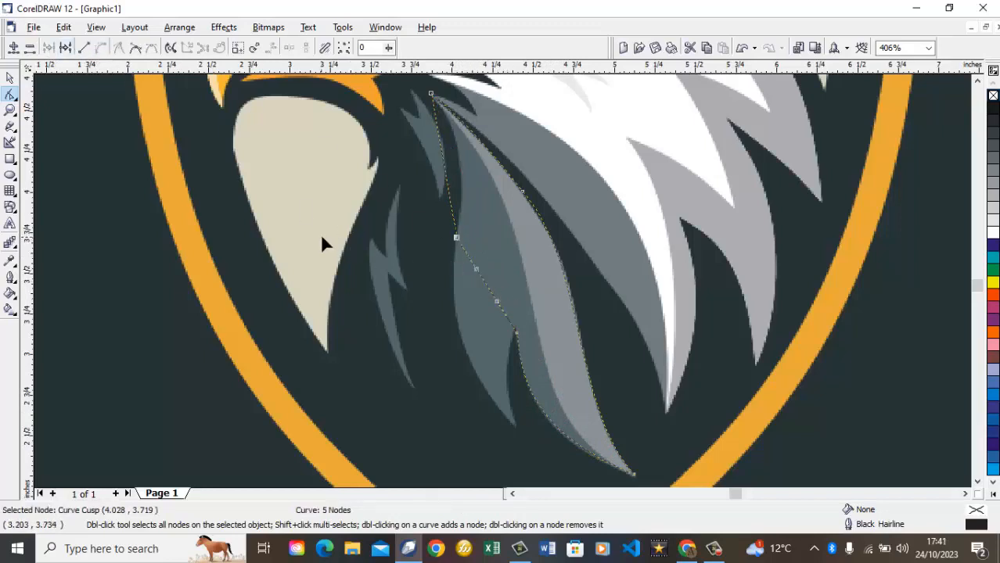
{"action": "key", "text": "ctrl+z"}
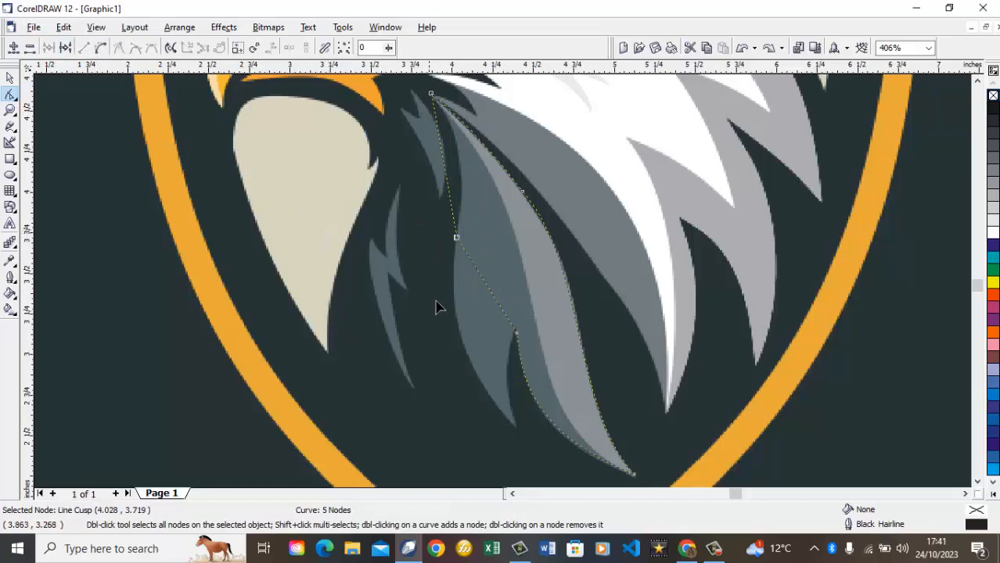
{"action": "double_click", "coordinate": [490, 292]}
{"action": "left_click_drag", "start_coordinate": [491, 301], "coordinate": [513, 428]}
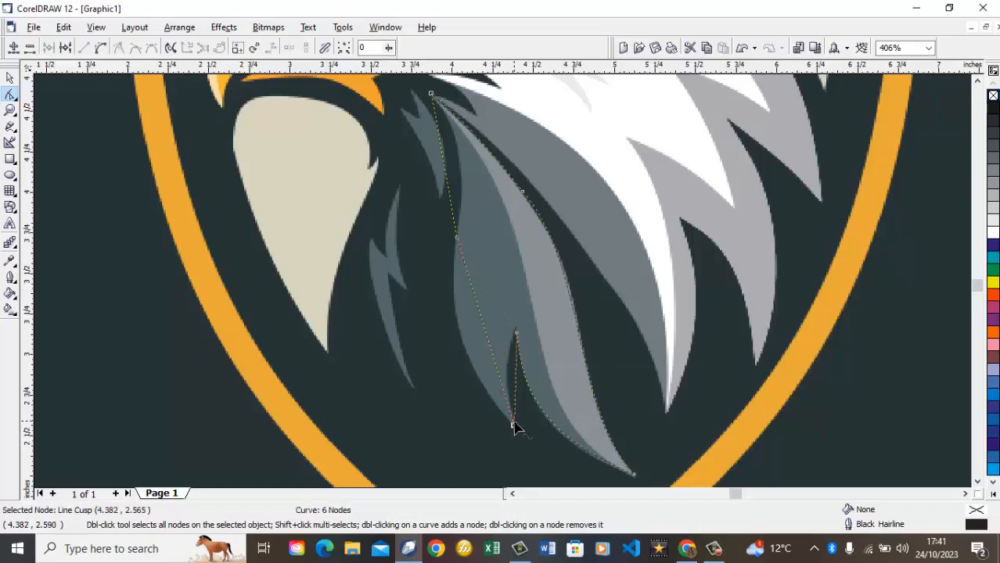
Convert the remaining straight segments to curves and bend them along the notch and the feather's left contour up to its top point.
{"action": "left_click", "coordinate": [101, 48]}
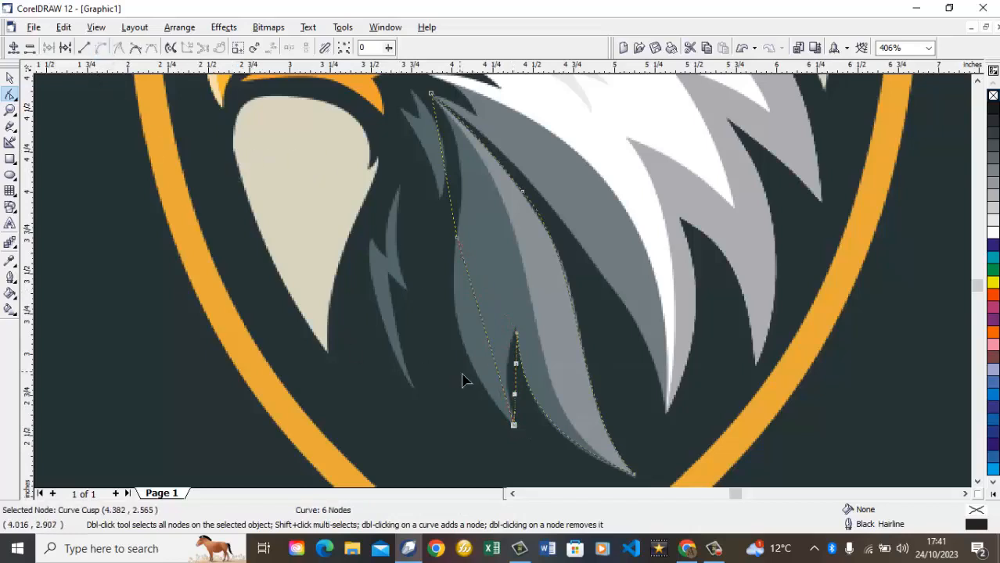
{"action": "left_click_drag", "start_coordinate": [516, 383], "coordinate": [506, 382]}
{"action": "left_click", "coordinate": [457, 238]}
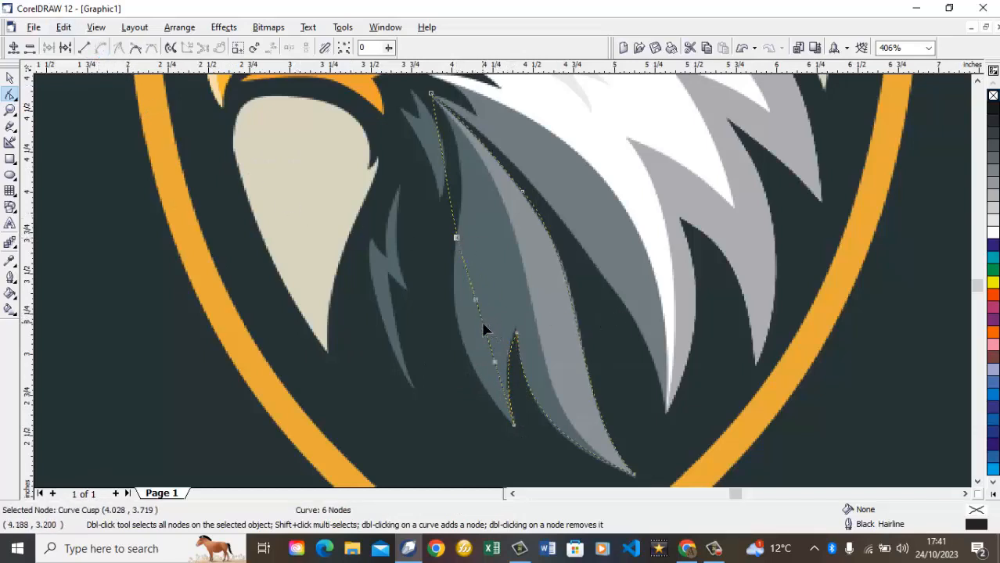
{"action": "left_click_drag", "start_coordinate": [484, 328], "coordinate": [463, 335]}
{"action": "left_click", "coordinate": [431, 95]}
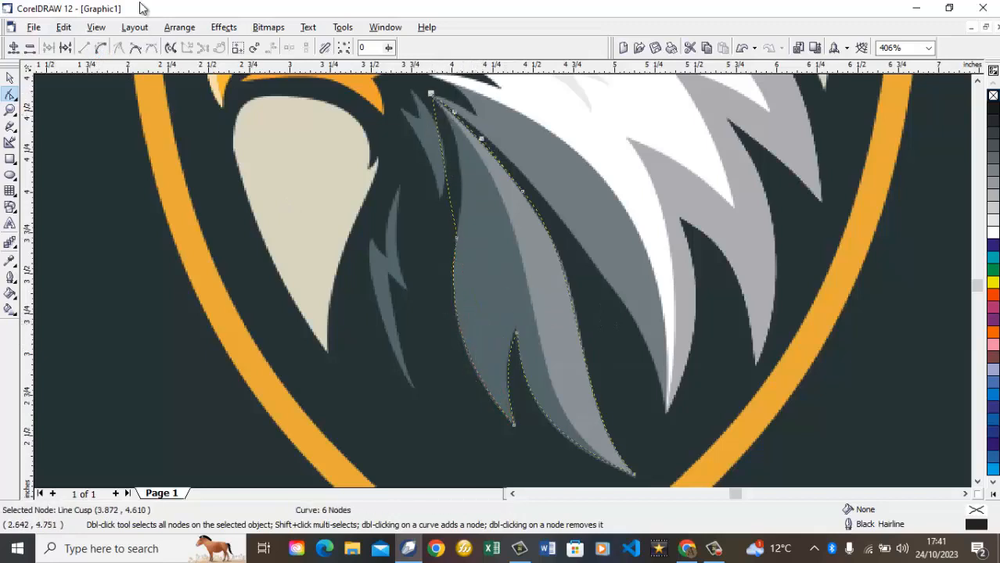
{"action": "left_click", "coordinate": [108, 49]}
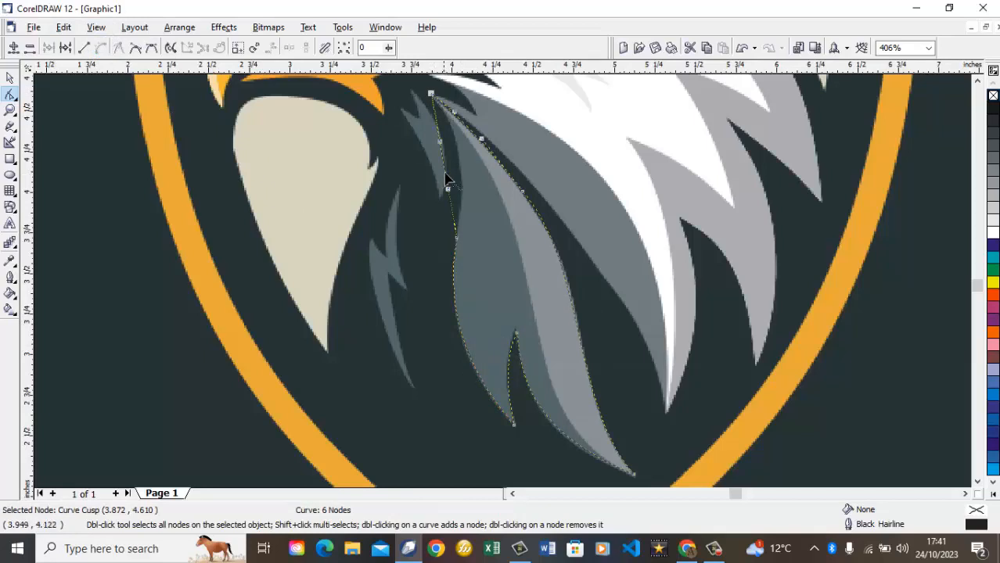
{"action": "mouse_move", "coordinate": [447, 180]}
{"action": "left_mouse_down"}
{"action": "mouse_move", "coordinate": [457, 147]}
{"action": "mouse_move", "coordinate": [462, 167]}
{"action": "left_mouse_up"}
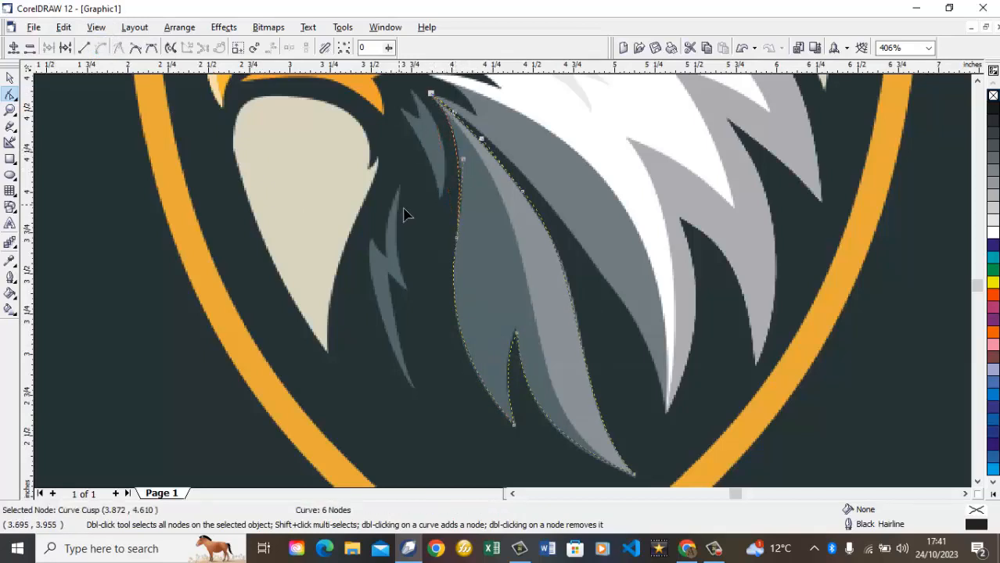
Move the traced feather outline 2.6 inches left, away from the picture's feathers, and fill it with 50% Black.
{"action": "left_click", "coordinate": [10, 110]}
{"action": "left_click", "coordinate": [149, 47]}
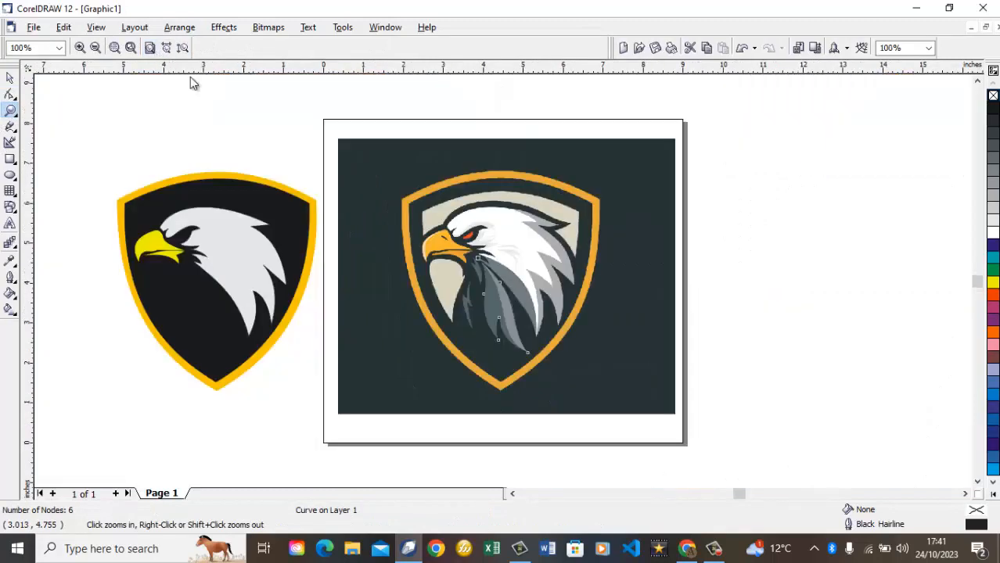
{"action": "left_click", "coordinate": [10, 78]}
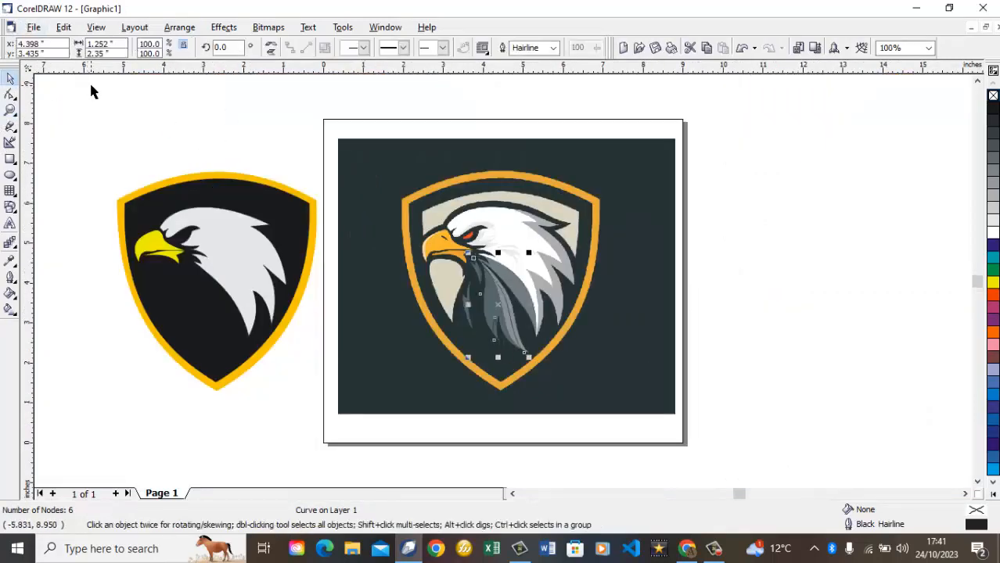
{"action": "key", "text": "Left"}
{"action": "key", "text": "Left"}
{"action": "key", "text": "Left"}
{"action": "key", "text": "Left"}
{"action": "key", "text": "Left"}
{"action": "key", "text": "Left"}
{"action": "key", "text": "Left"}
{"action": "key", "text": "Left"}
{"action": "key", "text": "Left"}
{"action": "key", "text": "Left"}
{"action": "key", "text": "Left"}
{"action": "key", "text": "Left"}
{"action": "key", "text": "Left"}
{"action": "key", "text": "Left"}
{"action": "key", "text": "Left"}
{"action": "key", "text": "Left"}
{"action": "key", "text": "Left"}
{"action": "key", "text": "Left"}
{"action": "key", "text": "Left"}
{"action": "key", "text": "Left"}
{"action": "key", "text": "Left"}
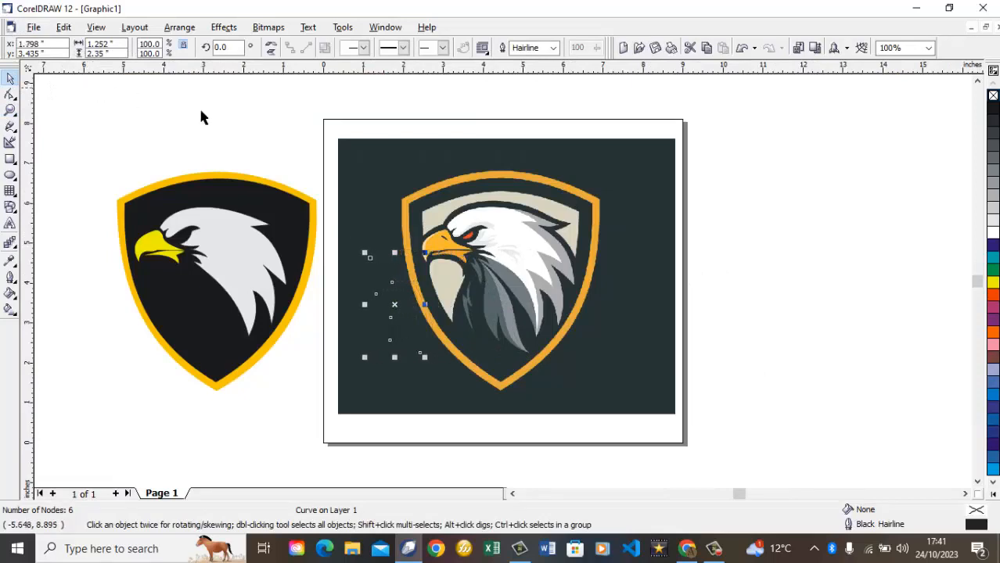
{"action": "left_click", "coordinate": [993, 178]}
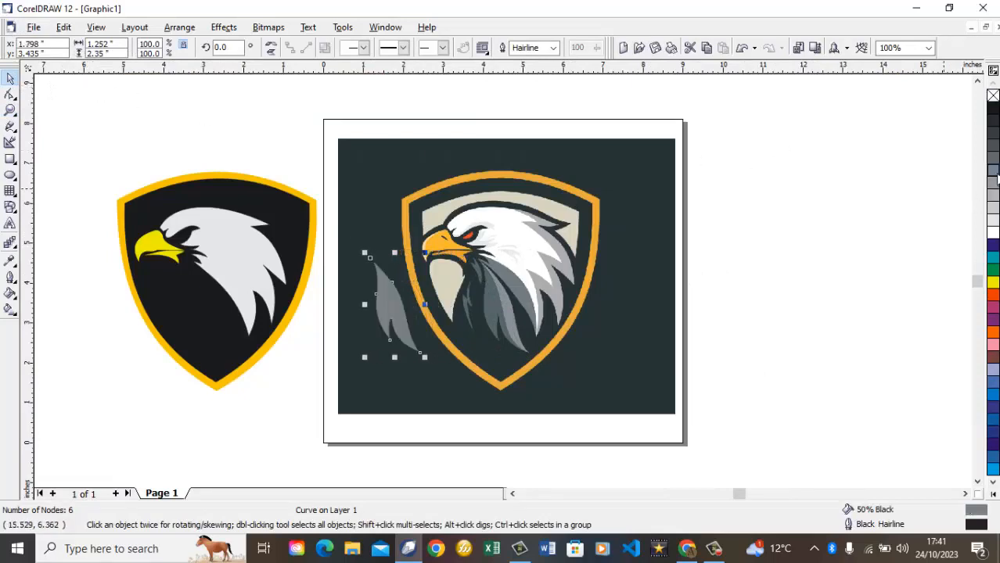
Move the grey feather further left onto the redrawn shield, just below the eagle's head, remove its outline and deselect it.
{"action": "key", "text": "Left"}
{"action": "key", "text": "Left"}
{"action": "key", "text": "Left"}
{"action": "key", "text": "Left"}
{"action": "key", "text": "Left"}
{"action": "key", "text": "Left"}
{"action": "key", "text": "Left"}
{"action": "key", "text": "Left"}
{"action": "key", "text": "Left"}
{"action": "key", "text": "Left"}
{"action": "key", "text": "Left"}
{"action": "key", "text": "Left"}
{"action": "key", "text": "Left"}
{"action": "key", "text": "Left"}
{"action": "key", "text": "Left"}
{"action": "key", "text": "Left"}
{"action": "key", "text": "Left"}
{"action": "key", "text": "Left"}
{"action": "key", "text": "Left"}
{"action": "key", "text": "Left"}
{"action": "key", "text": "Left"}
{"action": "key", "text": "Left"}
{"action": "key", "text": "Left"}
{"action": "key", "text": "Left"}
{"action": "key", "text": "Left"}
{"action": "key", "text": "Left"}
{"action": "key", "text": "Left"}
{"action": "key", "text": "Left"}
{"action": "key", "text": "Left"}
{"action": "key", "text": "Left"}
{"action": "key", "text": "Left"}
{"action": "key", "text": "Left"}
{"action": "key", "text": "Left"}
{"action": "key", "text": "Left"}
{"action": "key", "text": "Left"}
{"action": "key", "text": "Left"}
{"action": "key", "text": "Left"}
{"action": "key", "text": "Left"}
{"action": "key", "text": "Left"}
{"action": "key", "text": "Left"}
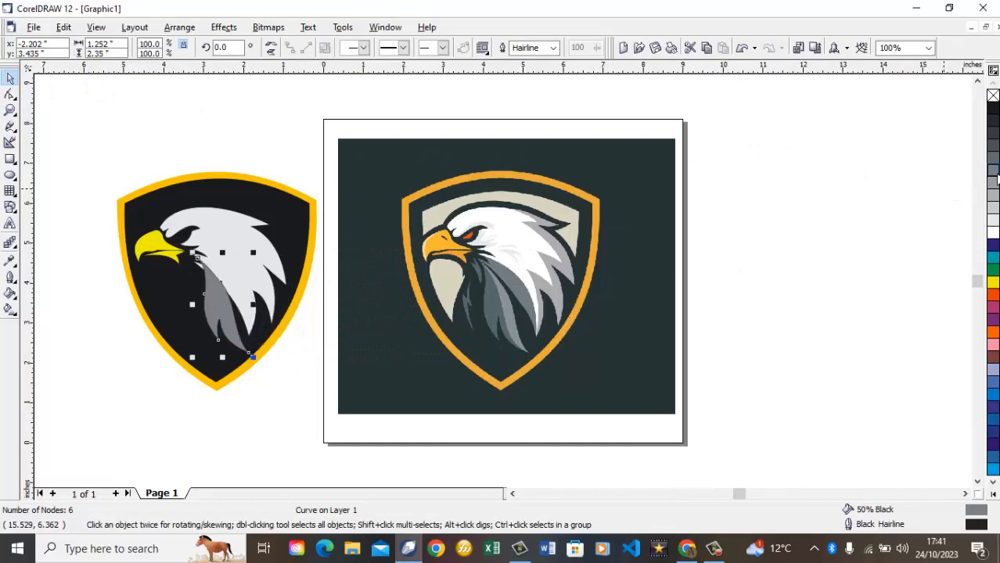
{"action": "right_click", "coordinate": [993, 96]}
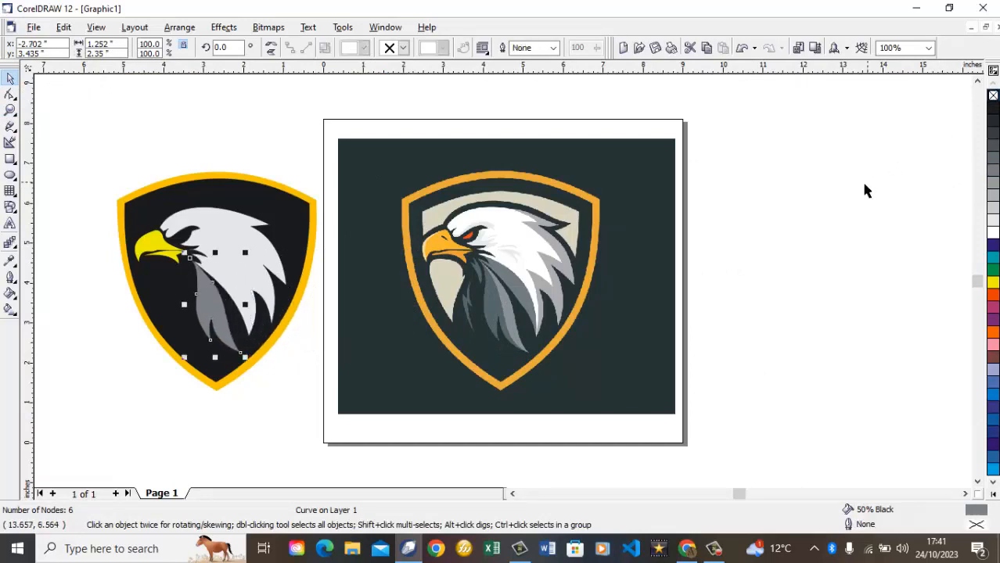
{"action": "left_click", "coordinate": [861, 179]}
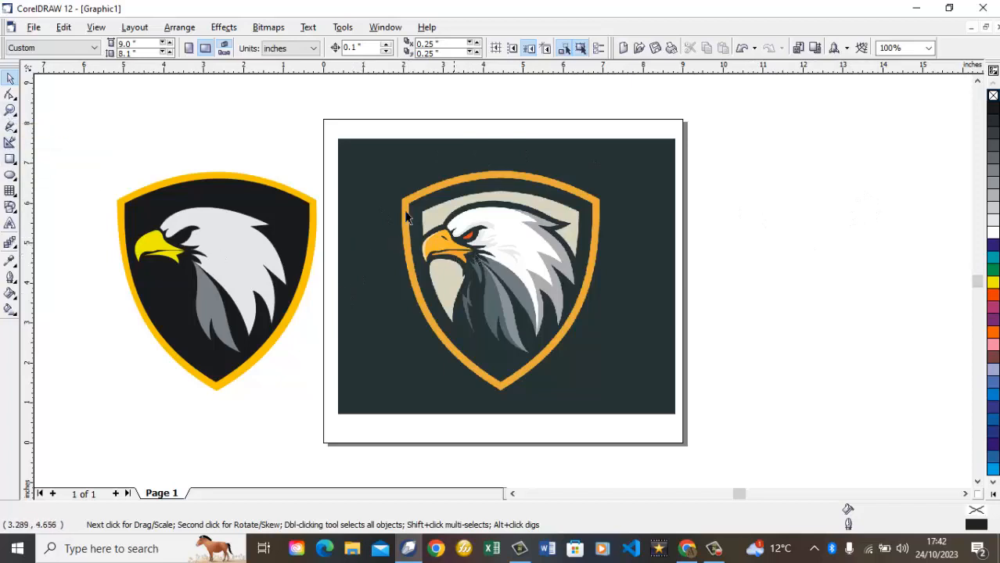
Draw a rectangle about 0.59 by 1.57 inches over the beige shape beneath the beak and convert it to curves.
{"action": "left_click", "coordinate": [10, 110]}
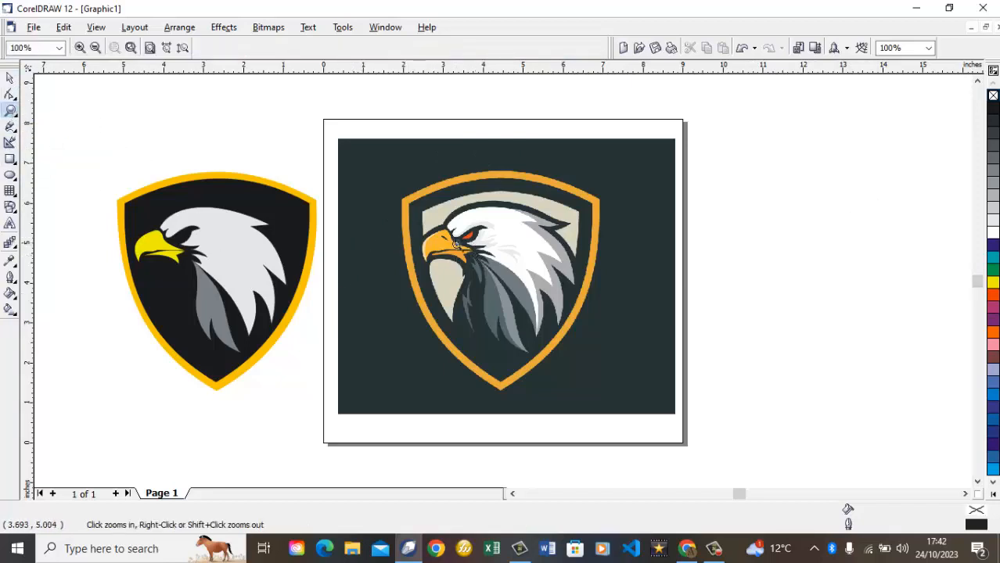
{"action": "left_click_drag", "start_coordinate": [421, 243], "coordinate": [493, 341]}
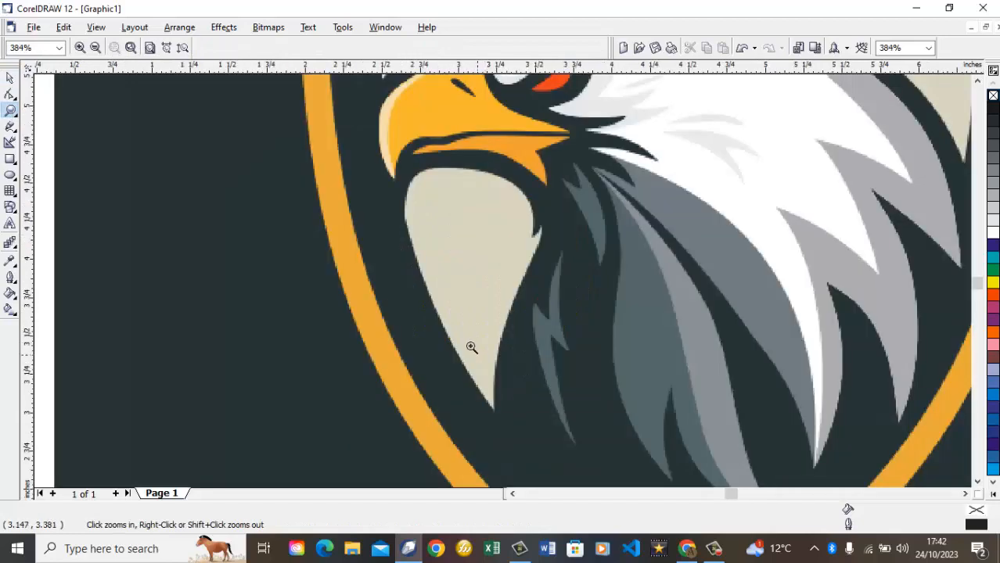
{"action": "left_click", "coordinate": [10, 79]}
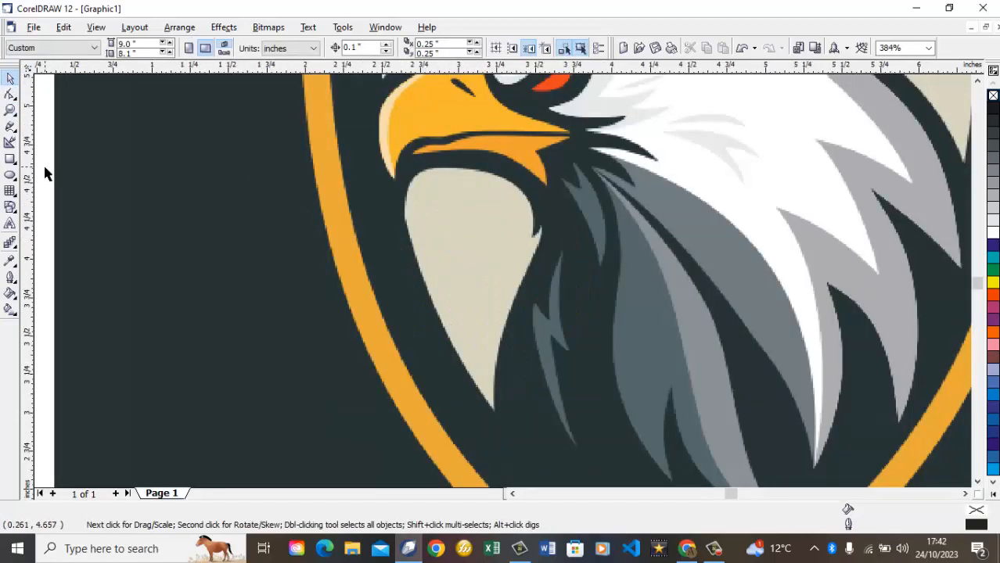
{"action": "left_click", "coordinate": [10, 159]}
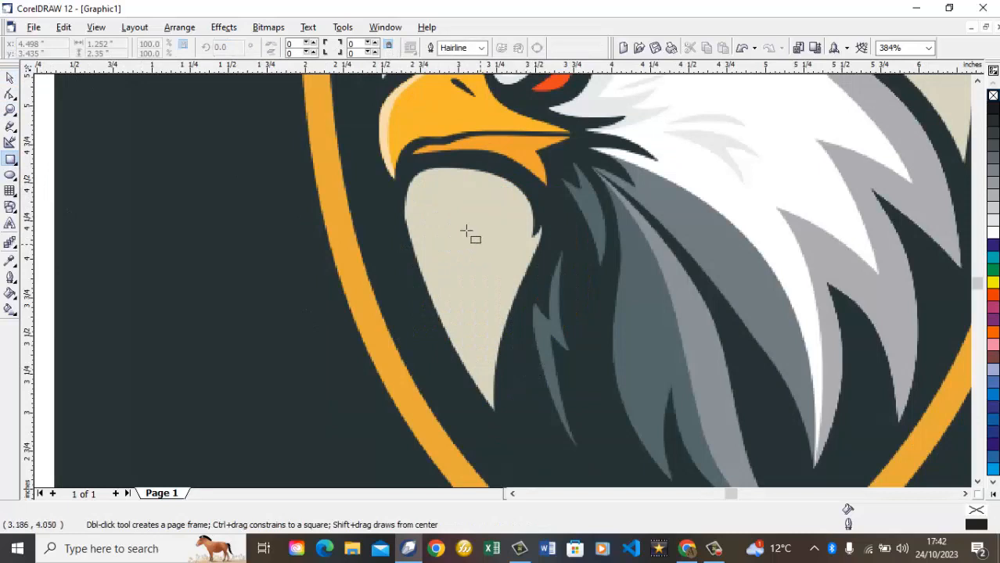
{"action": "left_click_drag", "start_coordinate": [402, 170], "coordinate": [492, 411]}
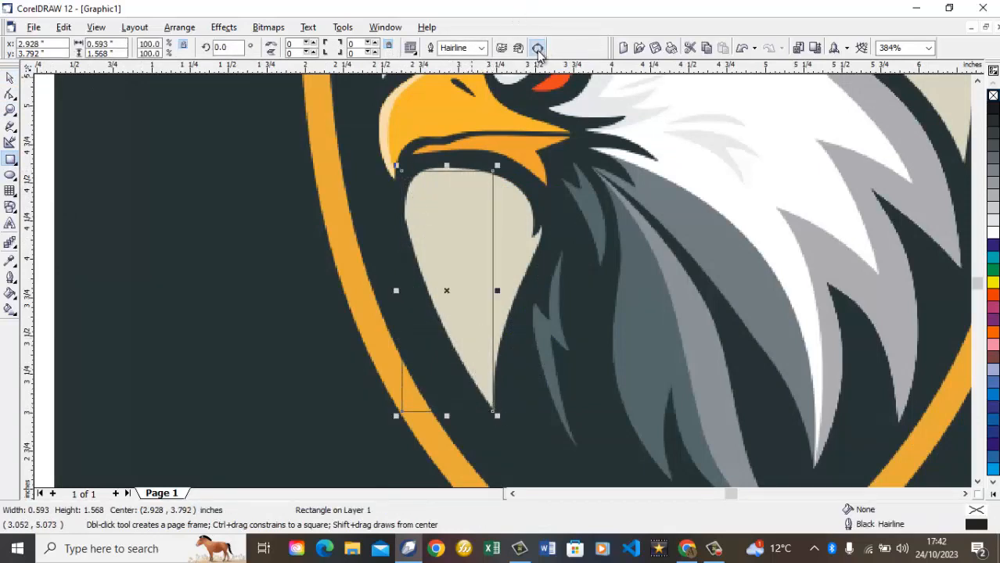
{"action": "left_click", "coordinate": [536, 47]}
Fit the rectangle's nodes to the small notch and left contour of the beige shape, and delete the lower-left corner node.
{"action": "left_click", "coordinate": [10, 94]}
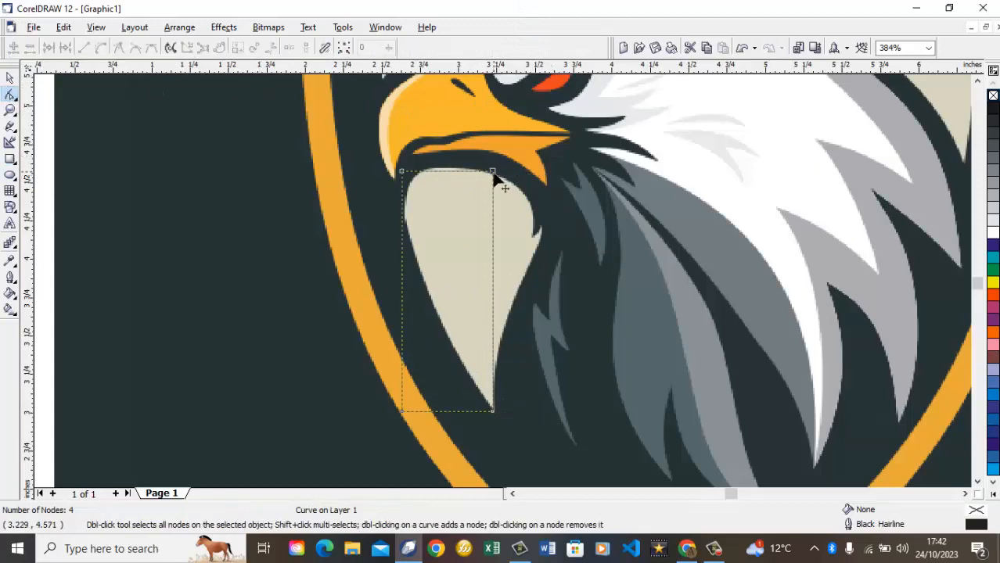
{"action": "left_click_drag", "start_coordinate": [494, 175], "coordinate": [534, 234]}
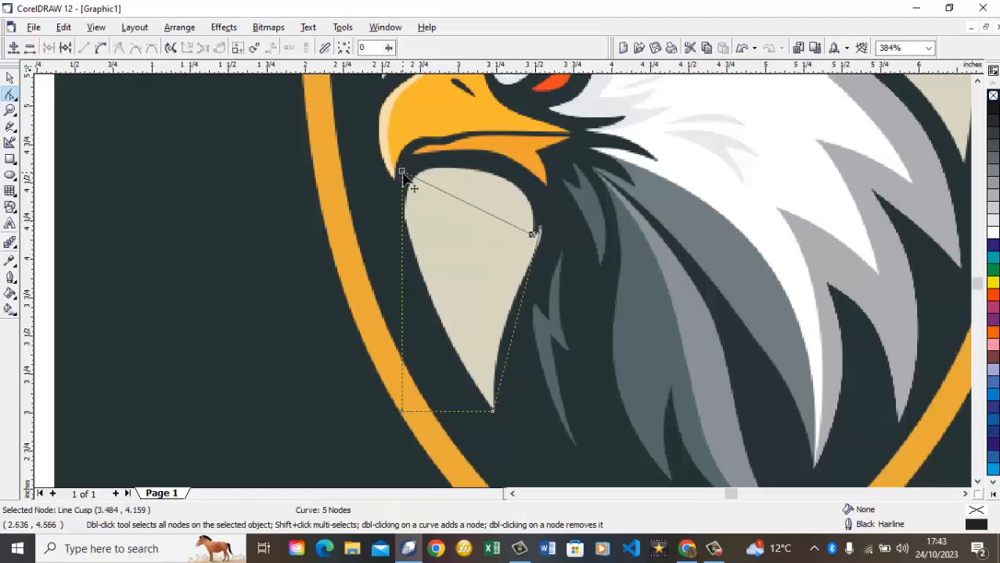
{"action": "left_click_drag", "start_coordinate": [403, 176], "coordinate": [407, 232]}
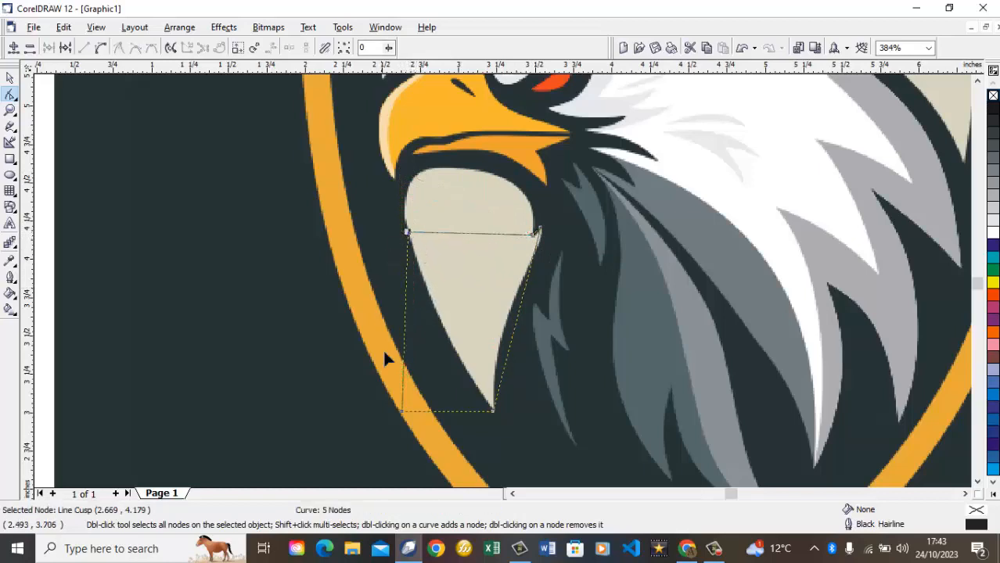
{"action": "double_click", "coordinate": [401, 413]}
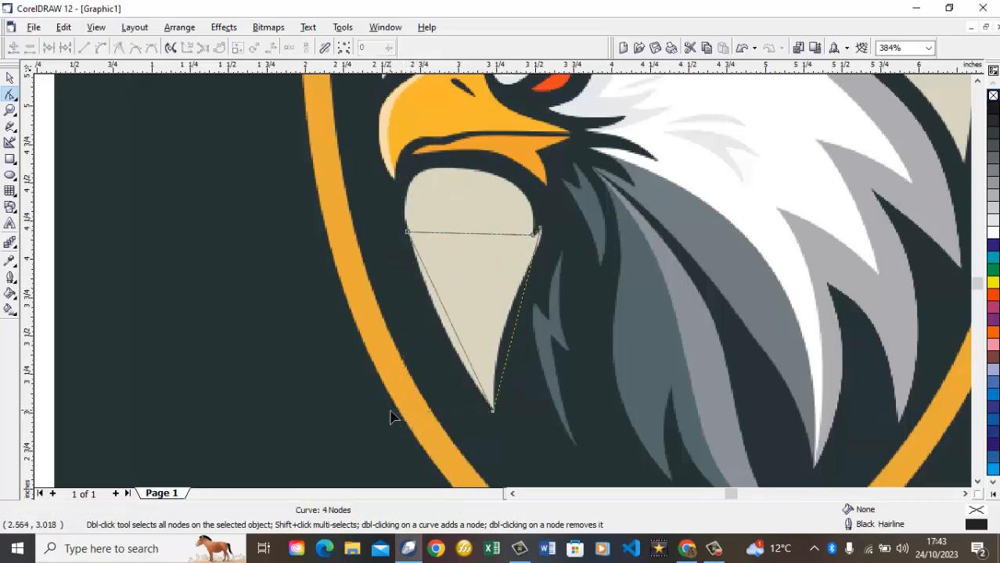
Convert the slanted left edge to a curve and bend it along the beige shape's left contour down to its tip.
{"action": "left_click", "coordinate": [407, 234]}
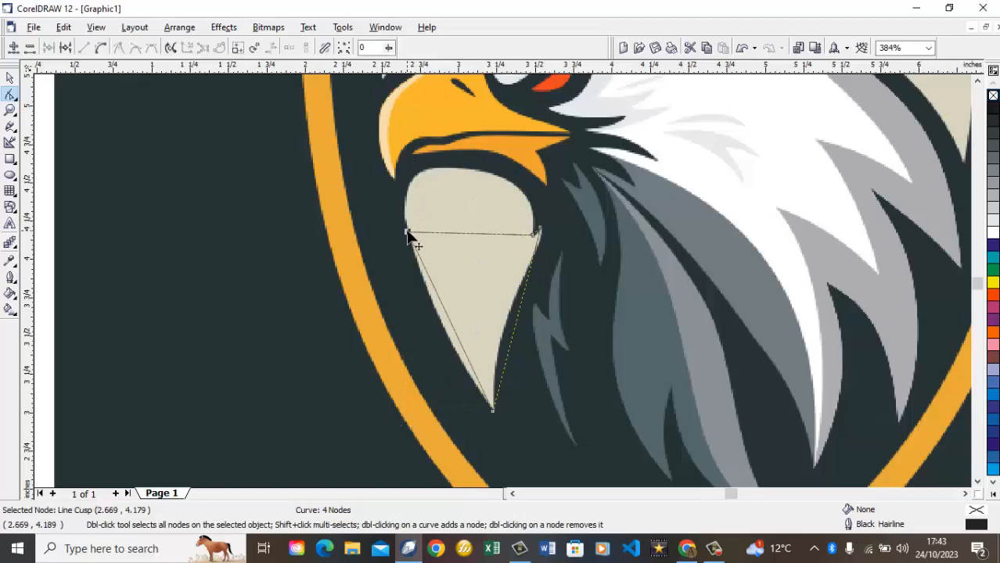
{"action": "left_click", "coordinate": [102, 49]}
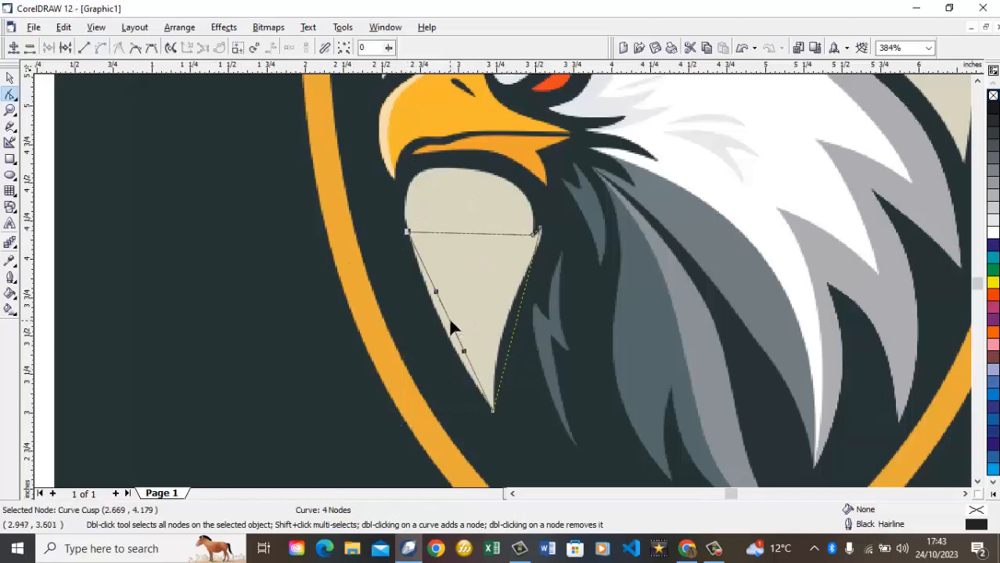
{"action": "left_click_drag", "start_coordinate": [449, 323], "coordinate": [421, 362]}
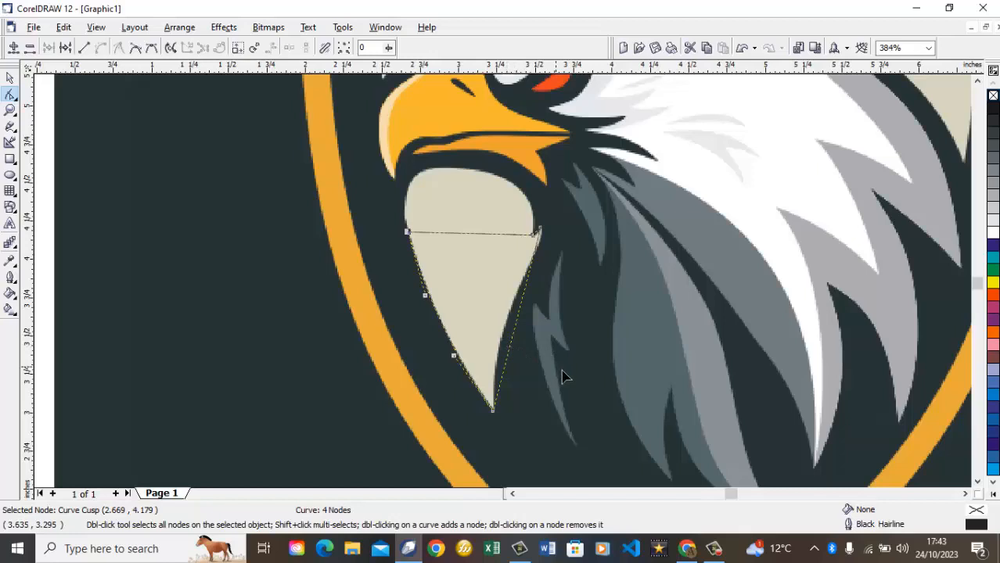
Convert the right edge to a curve and shape it in an S-bend along the beige shape down to its tip.
{"action": "left_click", "coordinate": [492, 411]}
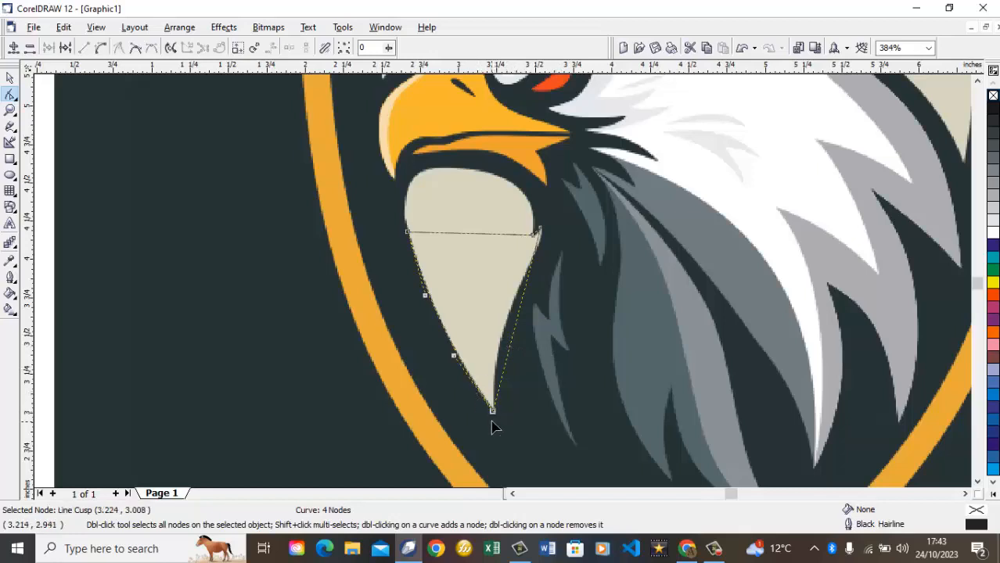
{"action": "left_click", "coordinate": [101, 48]}
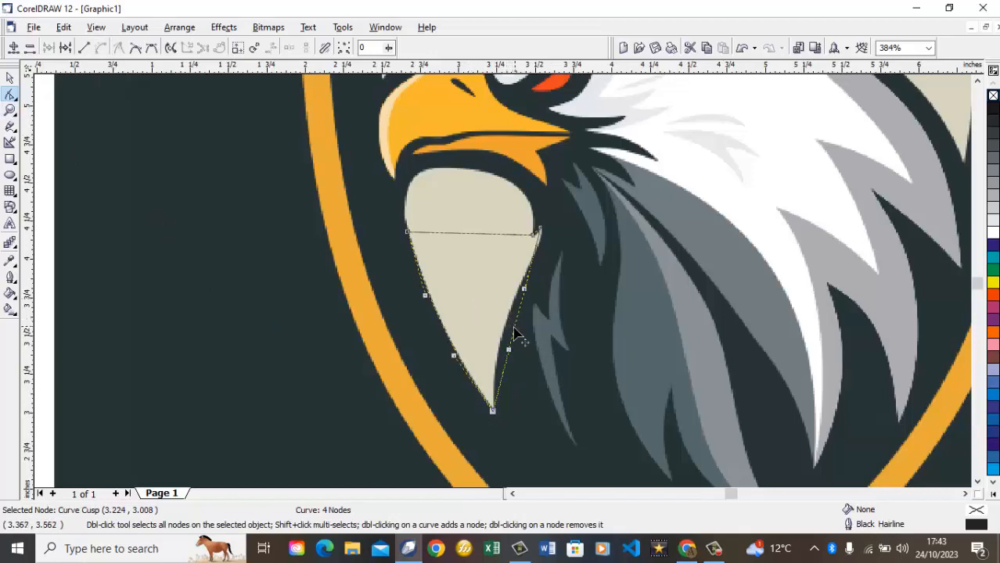
{"action": "left_click_drag", "start_coordinate": [514, 334], "coordinate": [528, 318]}
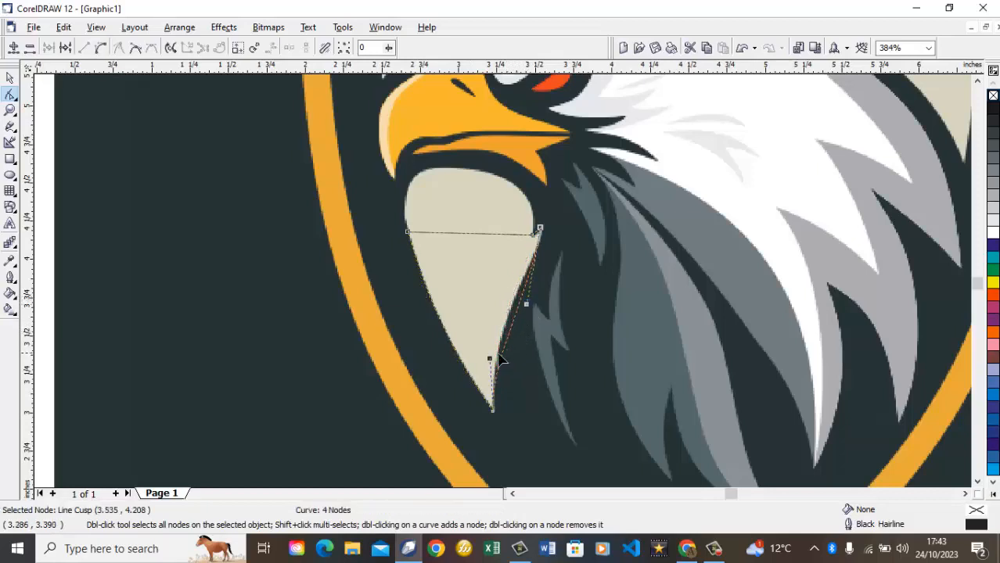
{"action": "left_click_drag", "start_coordinate": [491, 359], "coordinate": [483, 329]}
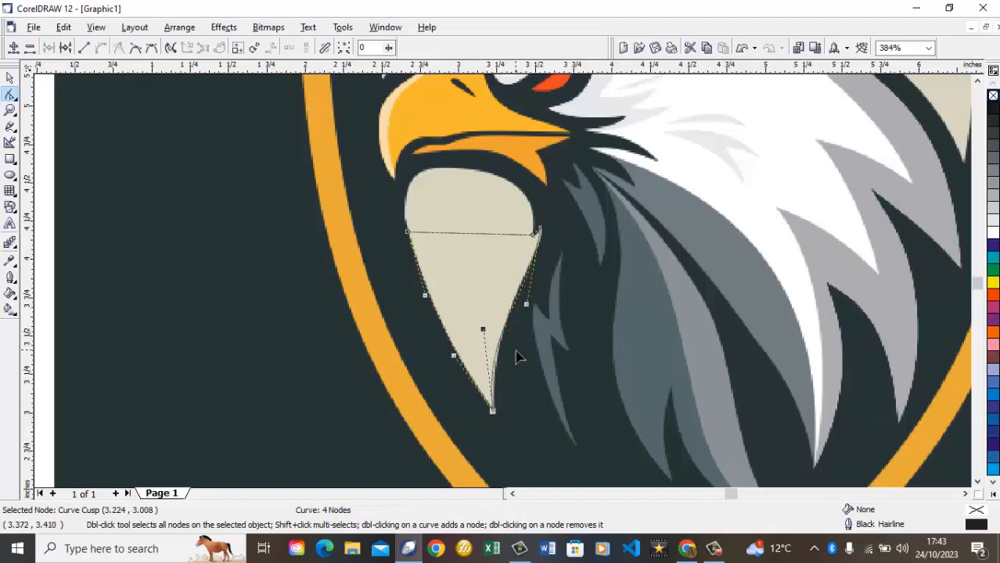
Add a node to the top edge, place it on the upper contour and curve the segments on both sides along the beige shape.
{"action": "double_click", "coordinate": [497, 235]}
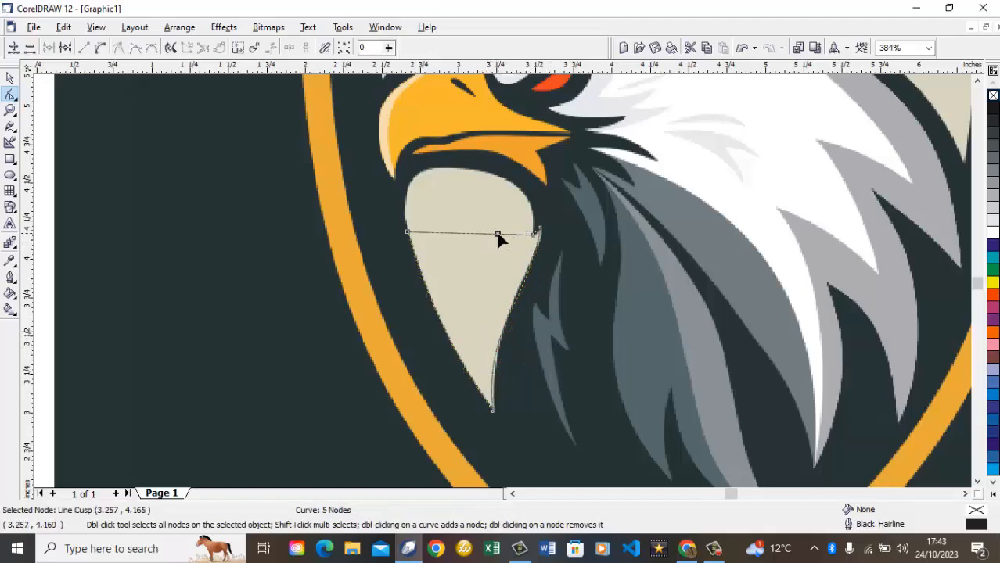
{"action": "left_click_drag", "start_coordinate": [498, 235], "coordinate": [496, 175]}
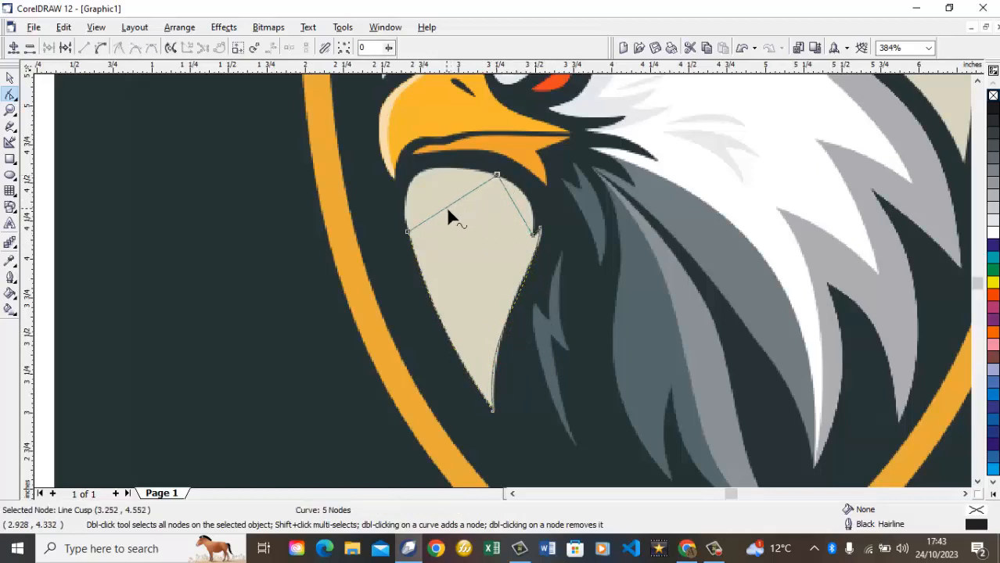
{"action": "left_click", "coordinate": [101, 48]}
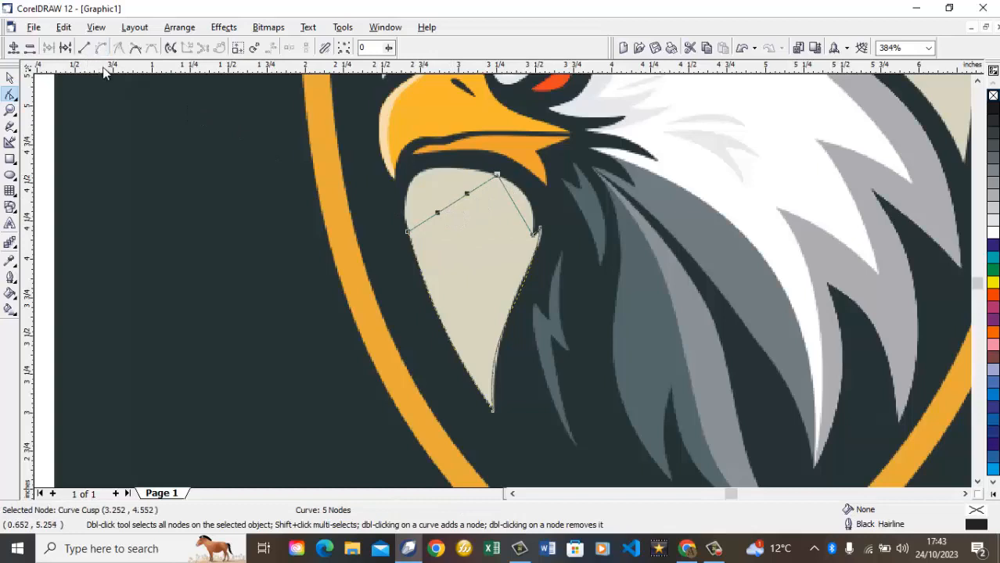
{"action": "left_click_drag", "start_coordinate": [452, 201], "coordinate": [420, 179]}
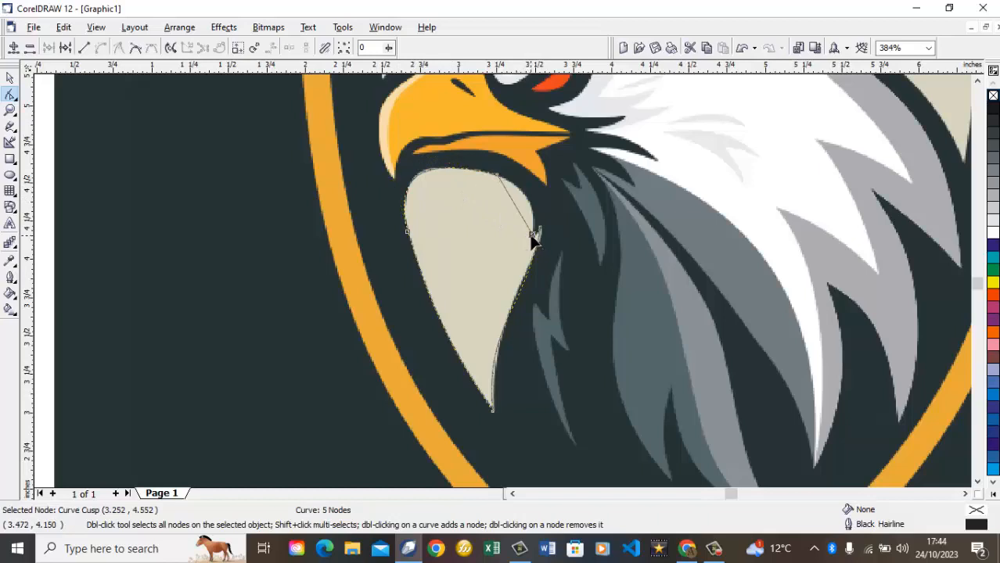
{"action": "left_click", "coordinate": [531, 237]}
{"action": "left_click", "coordinate": [101, 48]}
{"action": "left_click_drag", "start_coordinate": [514, 205], "coordinate": [532, 206]}
Move the finished beige-area outline horizontally left off the traced logo, to about x 0.69 in.
{"action": "left_click", "coordinate": [10, 109]}
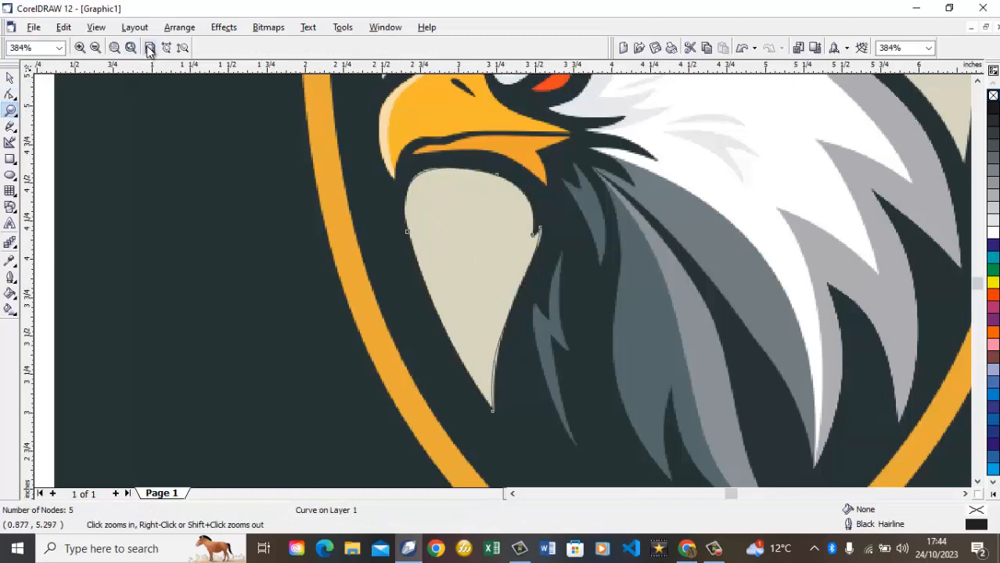
{"action": "left_click", "coordinate": [150, 47]}
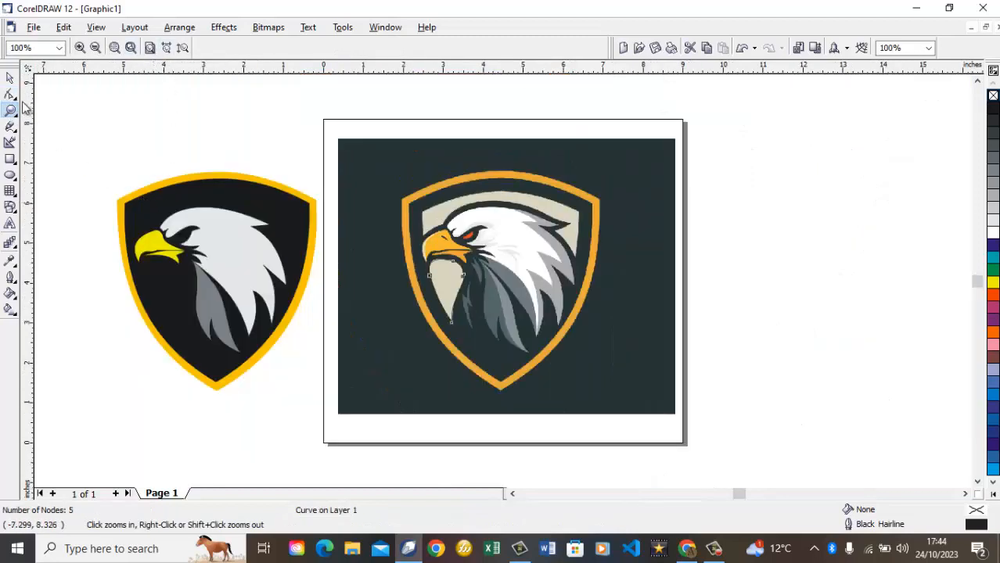
{"action": "left_click", "coordinate": [10, 79]}
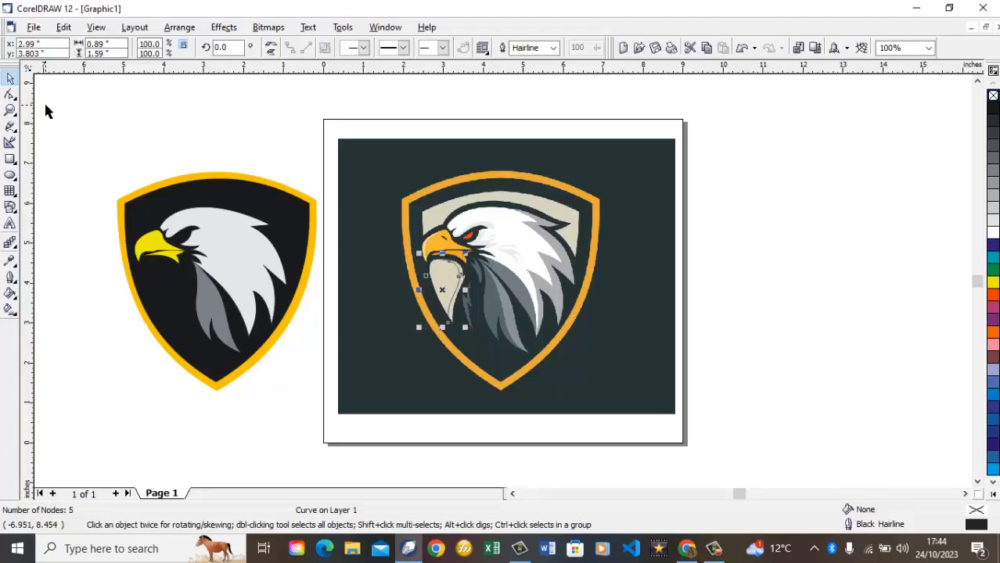
{"action": "key", "text": "Left"}
{"action": "key", "text": "Left"}
{"action": "key", "text": "Left"}
{"action": "key", "text": "Left"}
{"action": "key", "text": "Left"}
{"action": "key", "text": "Left"}
{"action": "key", "text": "Left"}
{"action": "key", "text": "Left"}
{"action": "key", "text": "Left"}
{"action": "key", "text": "Left"}
{"action": "key", "text": "Left"}
{"action": "key", "text": "Left"}
{"action": "key", "text": "Left"}
{"action": "key", "text": "Left"}
{"action": "key", "text": "Left"}
{"action": "key", "text": "Left"}
{"action": "key", "text": "Left"}
{"action": "key", "text": "Left"}
{"action": "key", "text": "Left"}
{"action": "key", "text": "Left"}
{"action": "key", "text": "Left"}
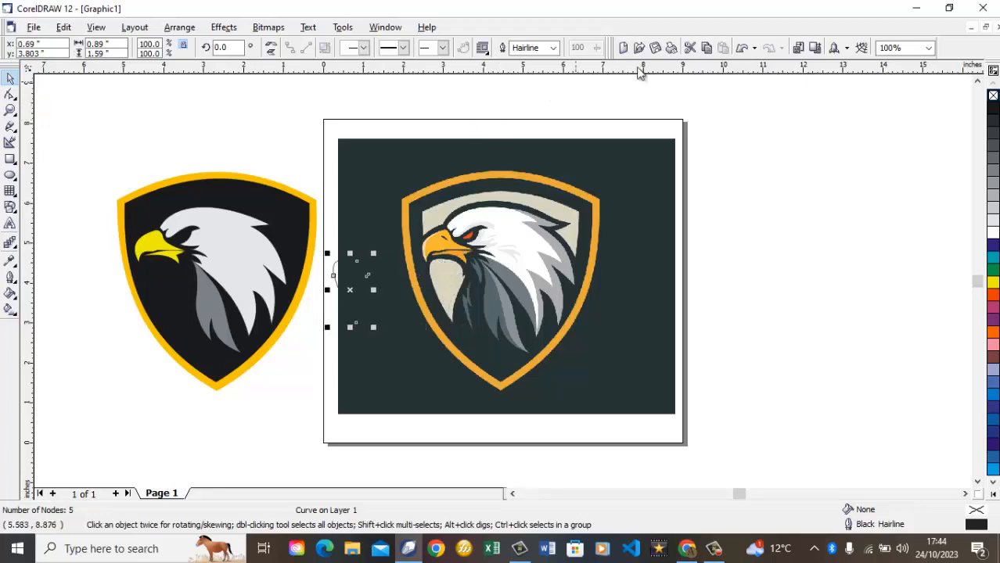
Fill the moved shape with 10% Black and remove its outline.
{"action": "left_click", "coordinate": [993, 212]}
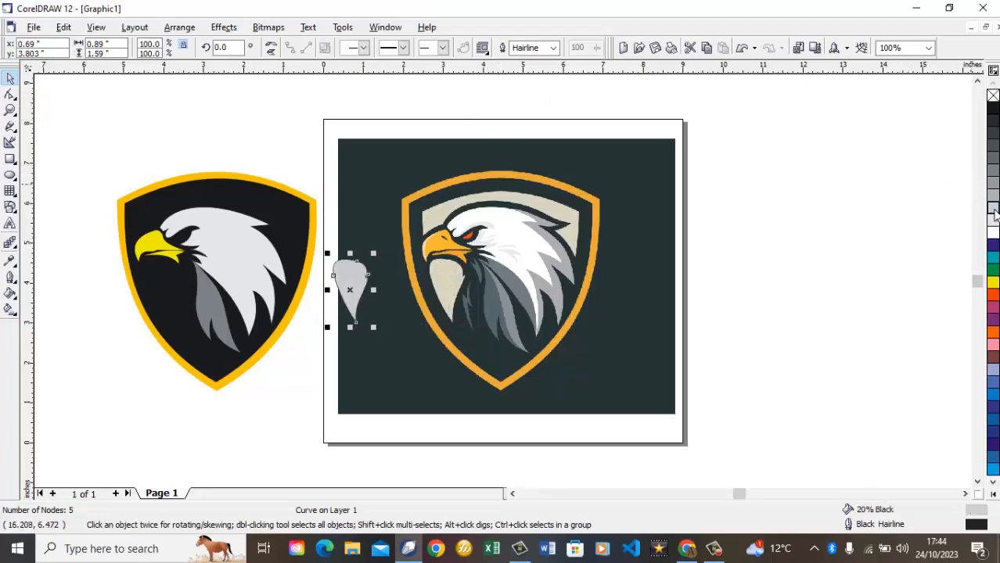
{"action": "left_click", "coordinate": [992, 222]}
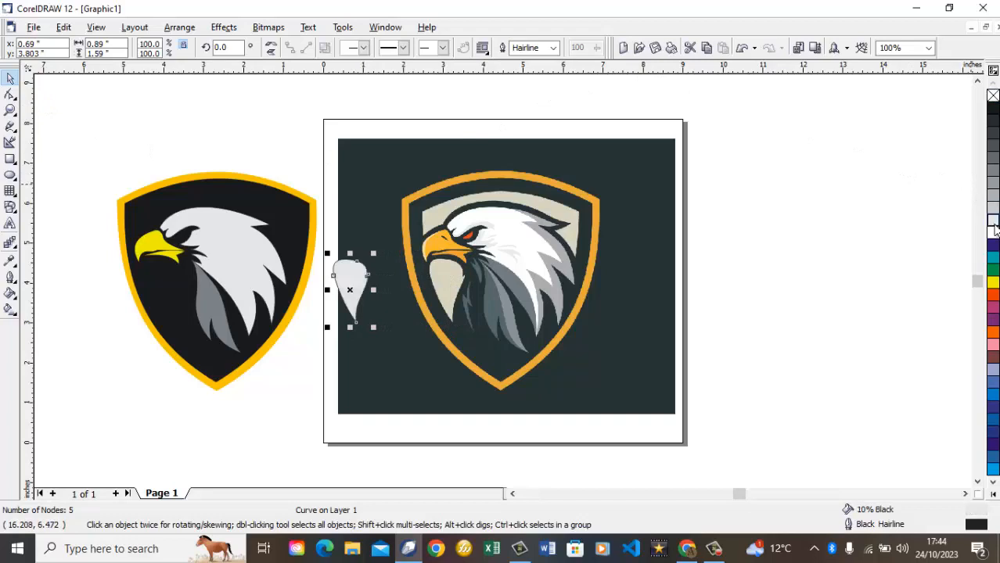
{"action": "right_click", "coordinate": [992, 95]}
Move the light grey shape left onto the redrawn shield below the beak, to x -4.01 in, and deselect it.
{"action": "key", "text": "Left"}
{"action": "key", "text": "Left"}
{"action": "key", "text": "Left"}
{"action": "key", "text": "Left"}
{"action": "key", "text": "Left"}
{"action": "key", "text": "Left"}
{"action": "key", "text": "Left"}
{"action": "key", "text": "Left"}
{"action": "key", "text": "Left"}
{"action": "key", "text": "Left"}
{"action": "key", "text": "Left"}
{"action": "key", "text": "Left"}
{"action": "key", "text": "Left"}
{"action": "key", "text": "Left"}
{"action": "key", "text": "Left"}
{"action": "key", "text": "Left"}
{"action": "key", "text": "Left"}
{"action": "key", "text": "Left"}
{"action": "key", "text": "Left"}
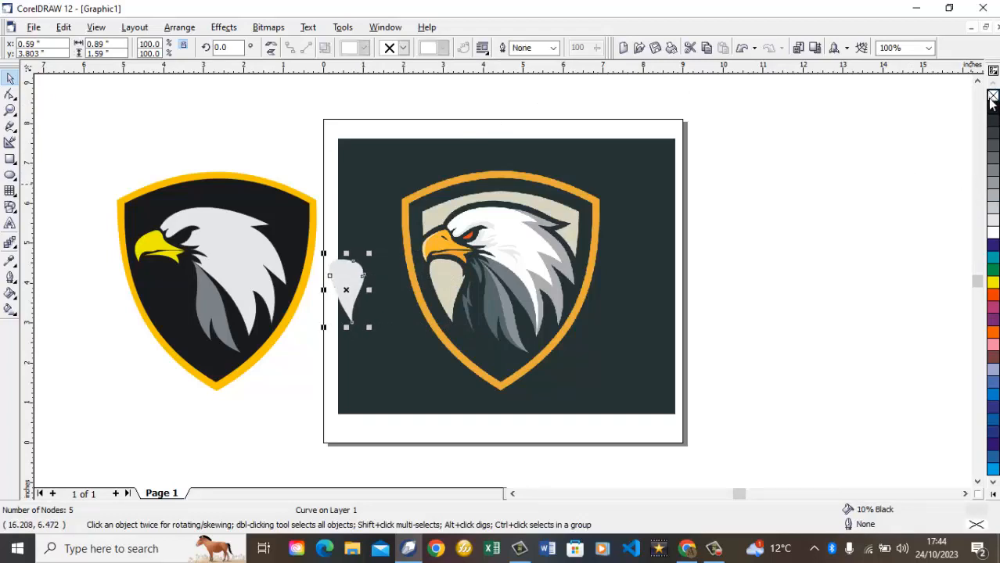
{"action": "key", "text": "Left"}
{"action": "key", "text": "Left"}
{"action": "key", "text": "Left"}
{"action": "key", "text": "Left"}
{"action": "key", "text": "Left"}
{"action": "key", "text": "Left"}
{"action": "key", "text": "Left"}
{"action": "key", "text": "Left"}
{"action": "key", "text": "Left"}
{"action": "key", "text": "Left"}
{"action": "key", "text": "Left"}
{"action": "key", "text": "Left"}
{"action": "key", "text": "Left"}
{"action": "key", "text": "Left"}
{"action": "key", "text": "Left"}
{"action": "key", "text": "Left"}
{"action": "key", "text": "Left"}
{"action": "key", "text": "Left"}
{"action": "key", "text": "Left"}
{"action": "key", "text": "Left"}
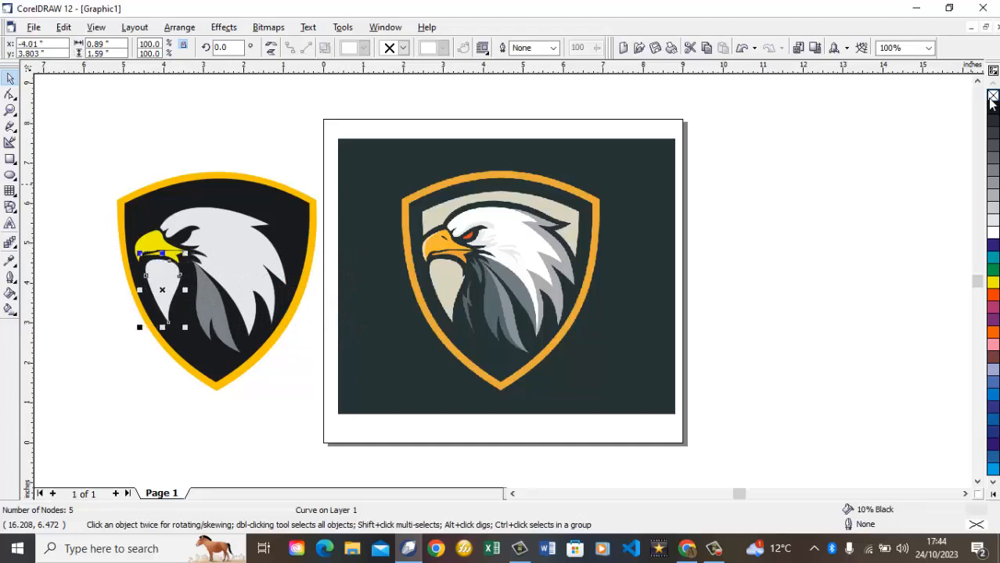
{"action": "left_click", "coordinate": [868, 315]}
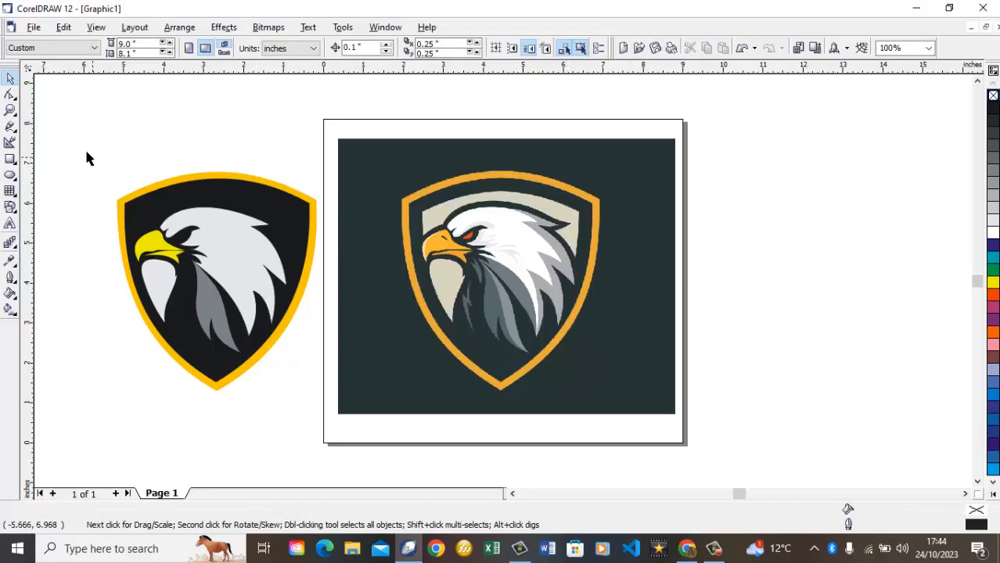
Select all seven objects of the redrawn shield logo and group them.
{"action": "left_click_drag", "start_coordinate": [69, 120], "coordinate": [352, 432]}
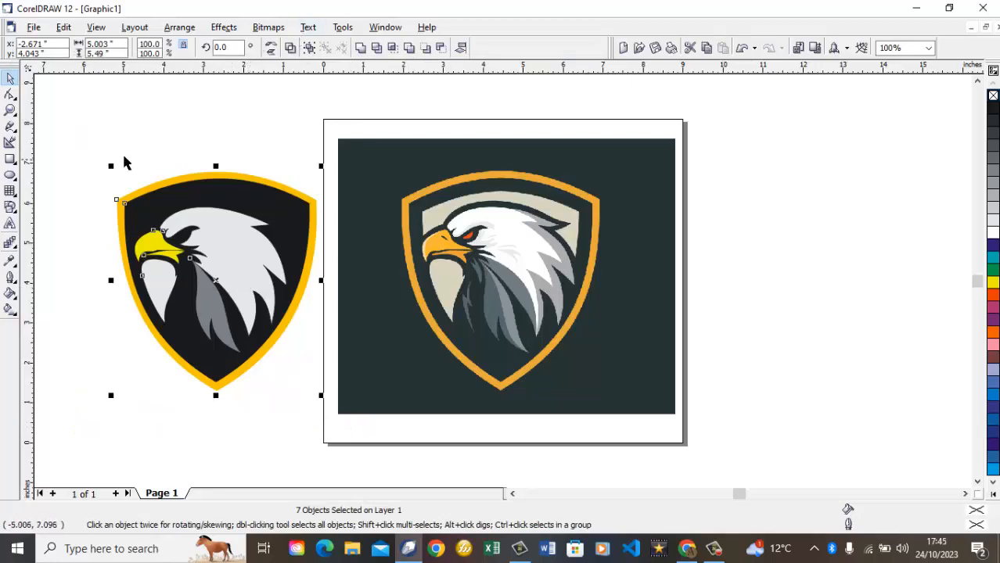
{"action": "left_click", "coordinate": [110, 112]}
{"action": "left_click_drag", "start_coordinate": [83, 115], "coordinate": [339, 423]}
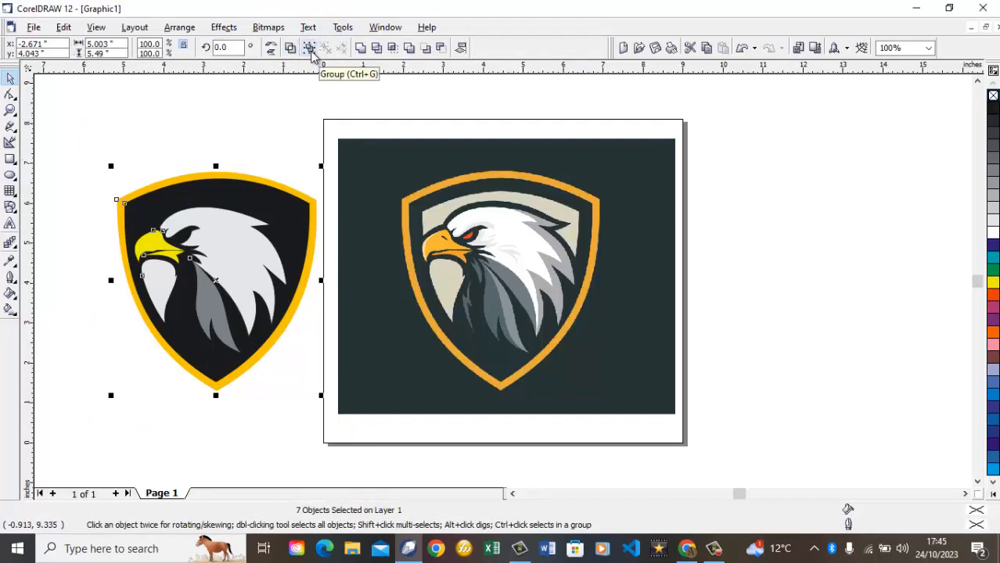
{"action": "right_click", "coordinate": [216, 227]}
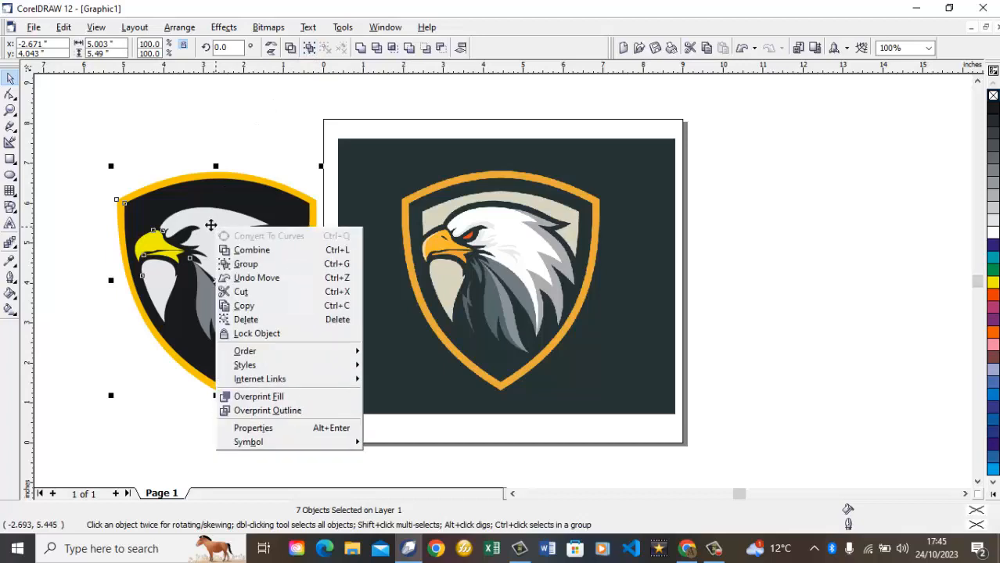
{"action": "left_click", "coordinate": [245, 264]}
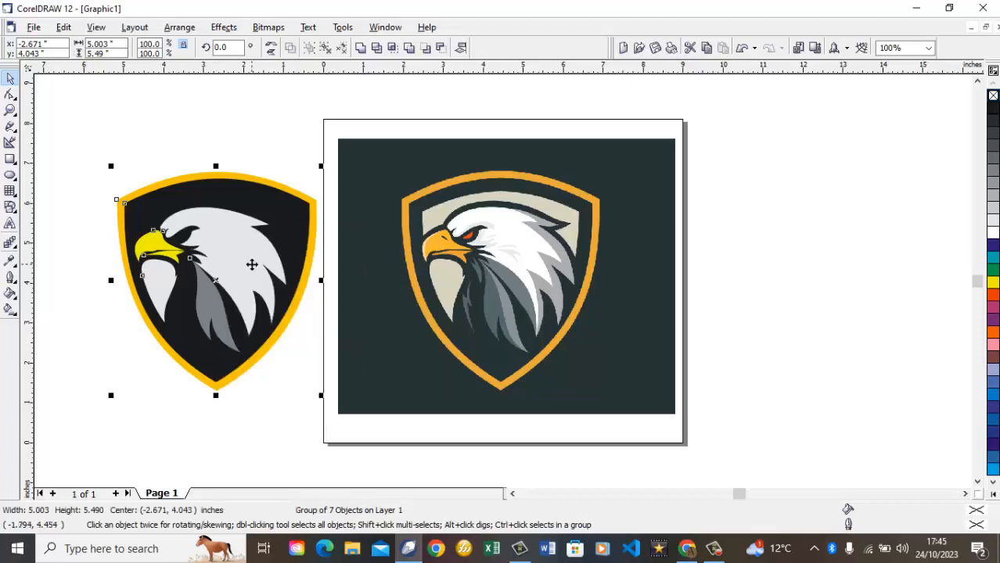
Start exporting only the selected logo group to the Desktop with JPG - JPEG Bitmaps as the file type.
{"action": "left_click", "coordinate": [815, 49]}
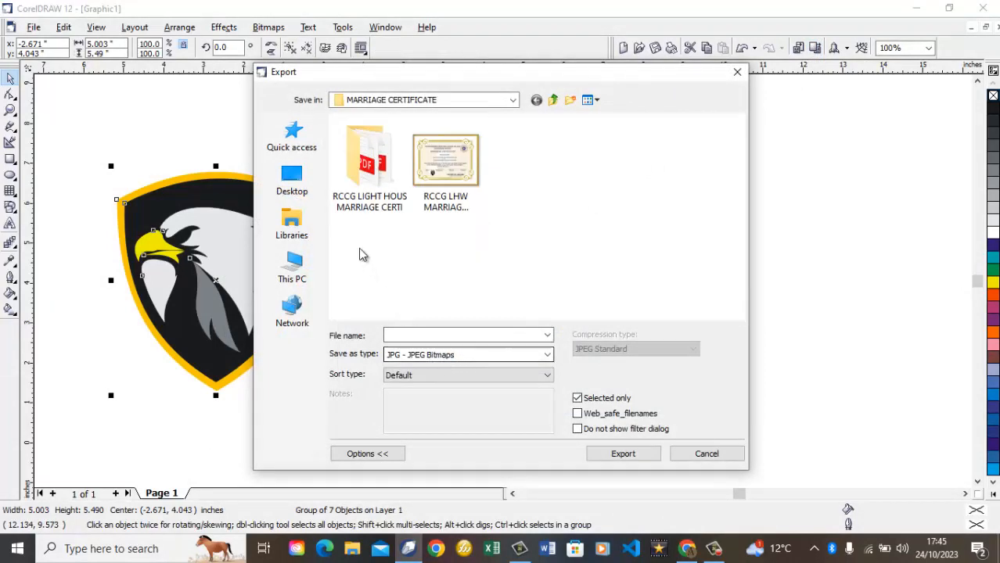
{"action": "left_click", "coordinate": [291, 182]}
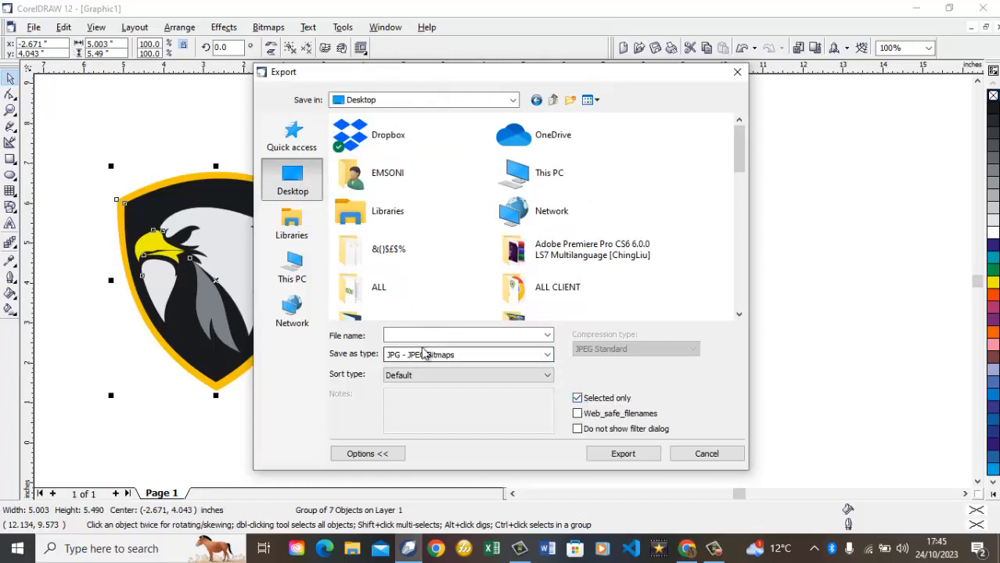
{"action": "left_click", "coordinate": [462, 359]}
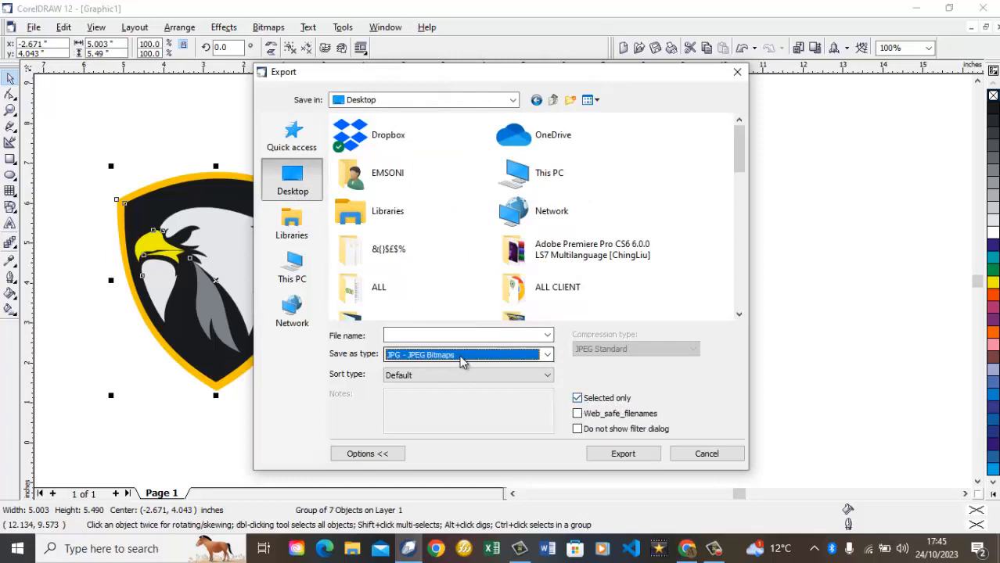
{"action": "left_click", "coordinate": [461, 359]}
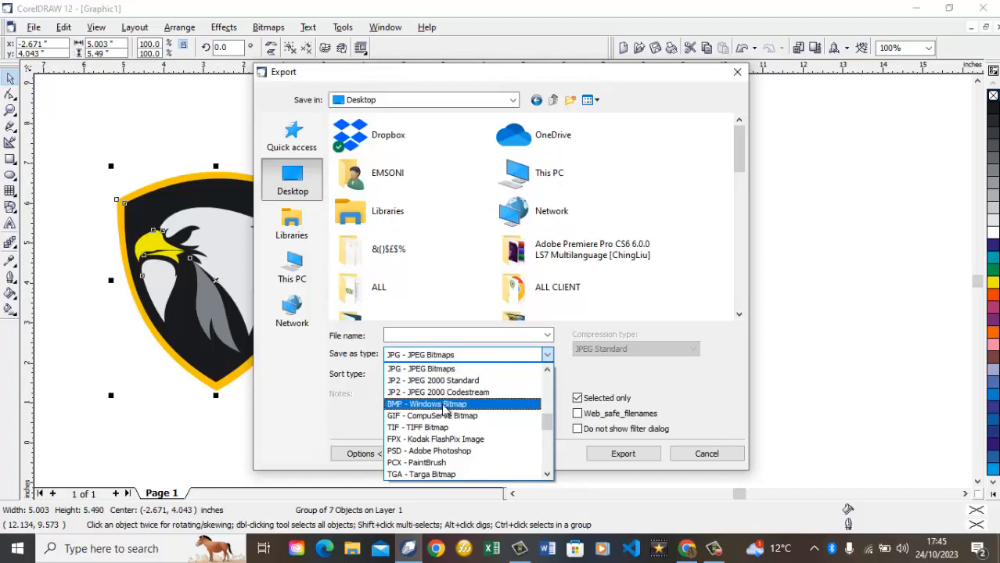
{"action": "scroll", "coordinate": [438, 422], "scroll_direction": "down", "scroll_amount": 2}
{"action": "left_click", "coordinate": [429, 335]}
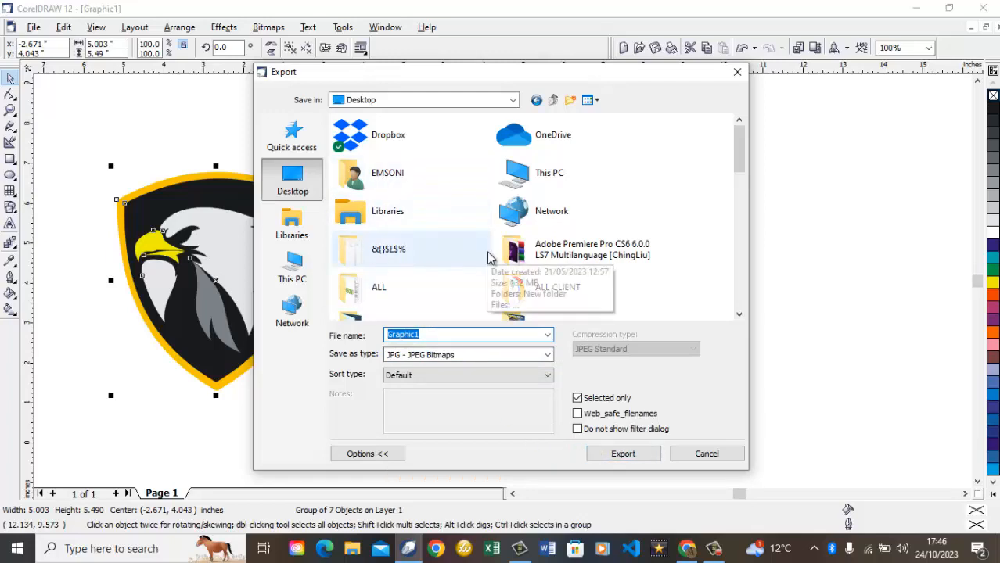
Choose the t3 folder inside TUTORIAL VIDEOS as the export location.
{"action": "scroll", "coordinate": [491, 257], "scroll_direction": "down", "scroll_amount": 3}
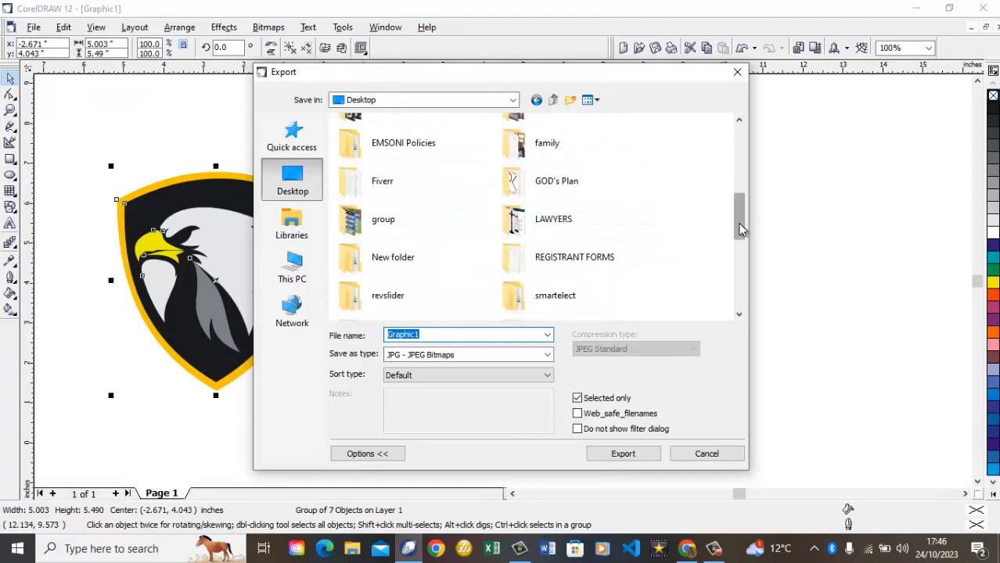
{"action": "left_click_drag", "start_coordinate": [739, 233], "coordinate": [736, 271]}
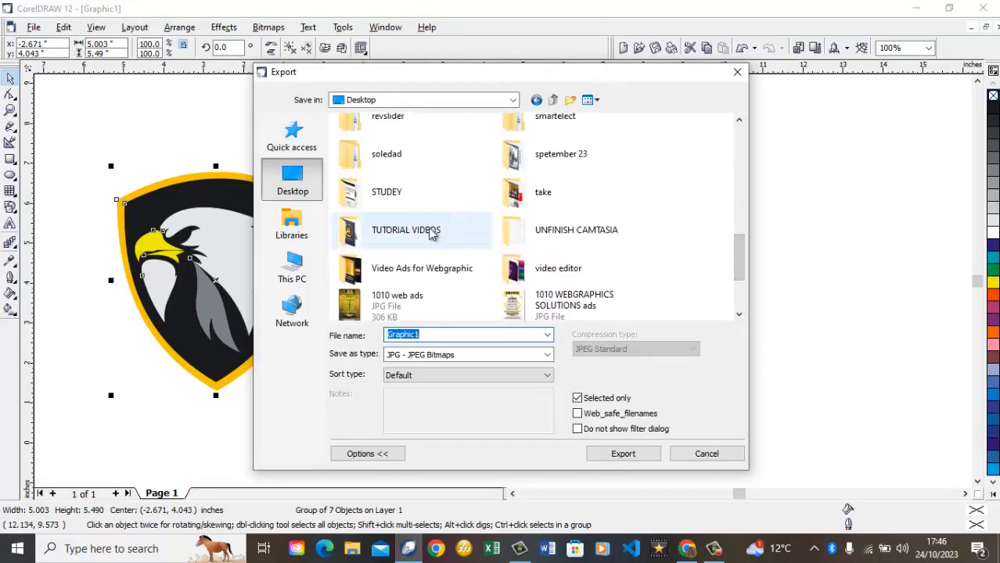
{"action": "double_click", "coordinate": [431, 231]}
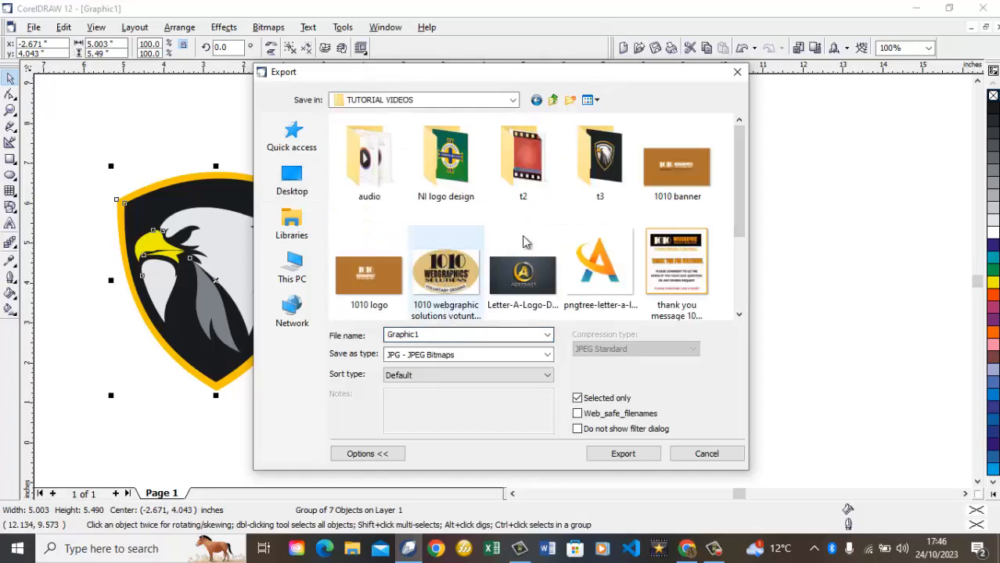
{"action": "double_click", "coordinate": [605, 169]}
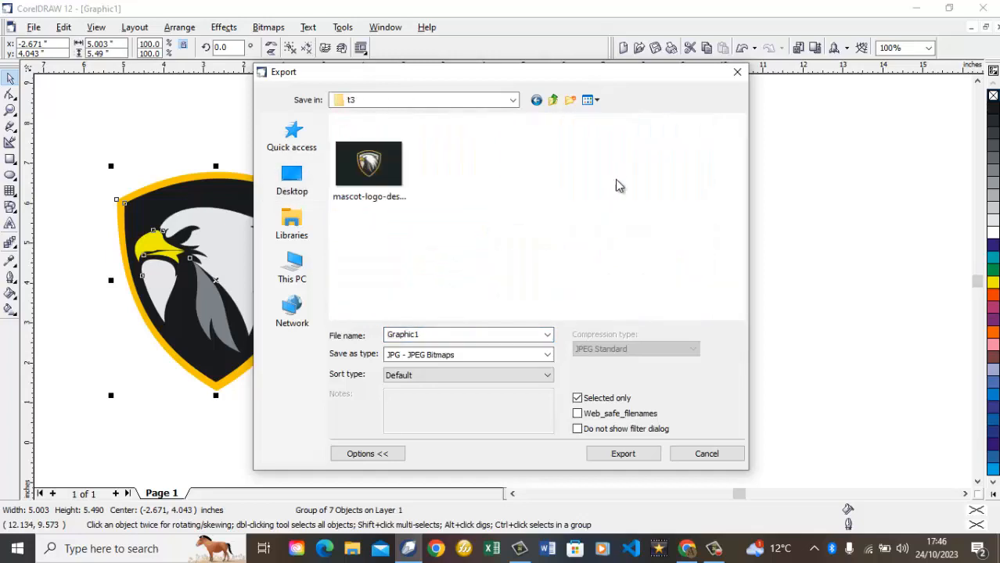
Name the export file "tutorial logo3" and export it with the proposed bitmap conversion settings.
{"action": "double_click", "coordinate": [469, 334]}
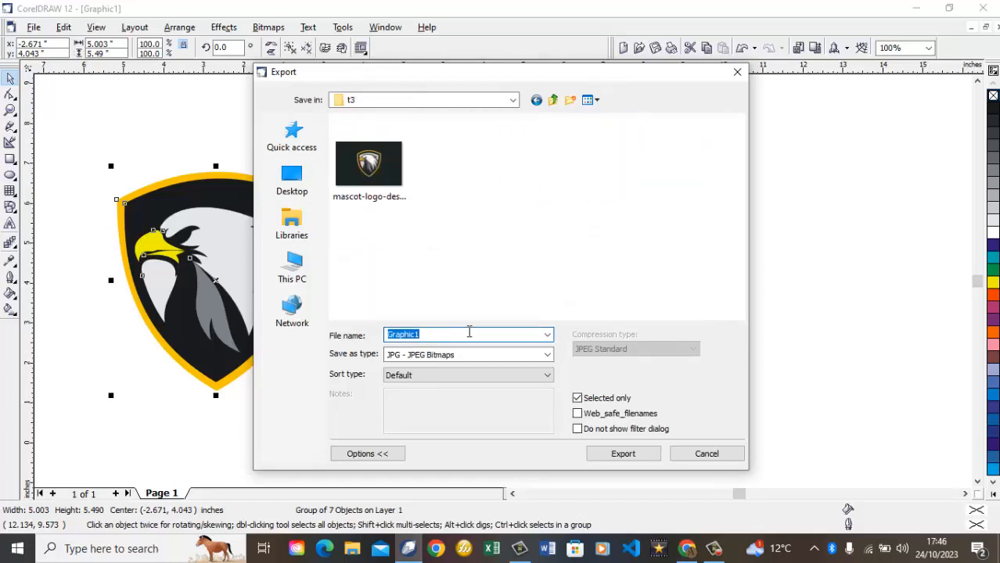
{"action": "type", "text": "t"}
{"action": "type", "text": "utorial logo3"}
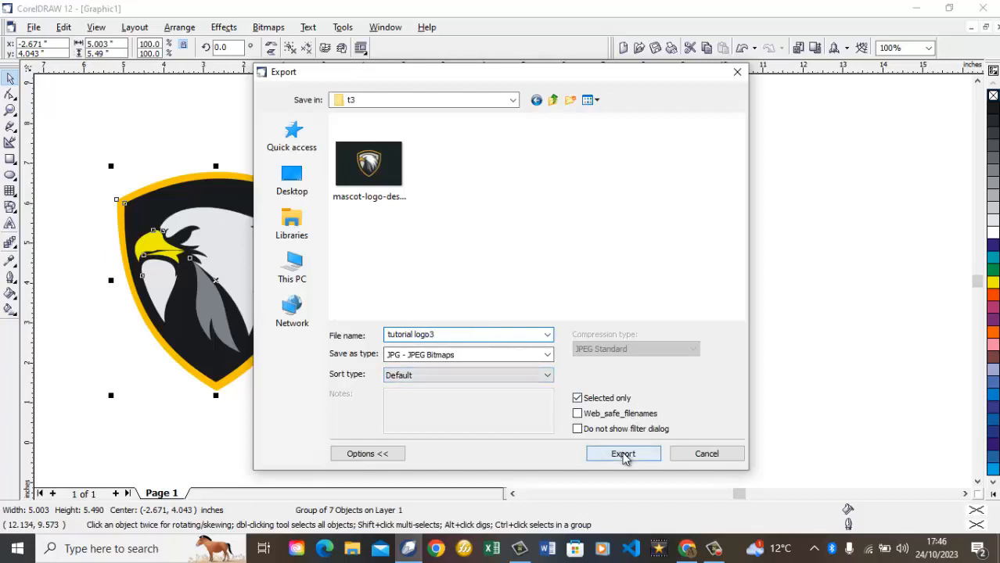
{"action": "left_click", "coordinate": [623, 455]}
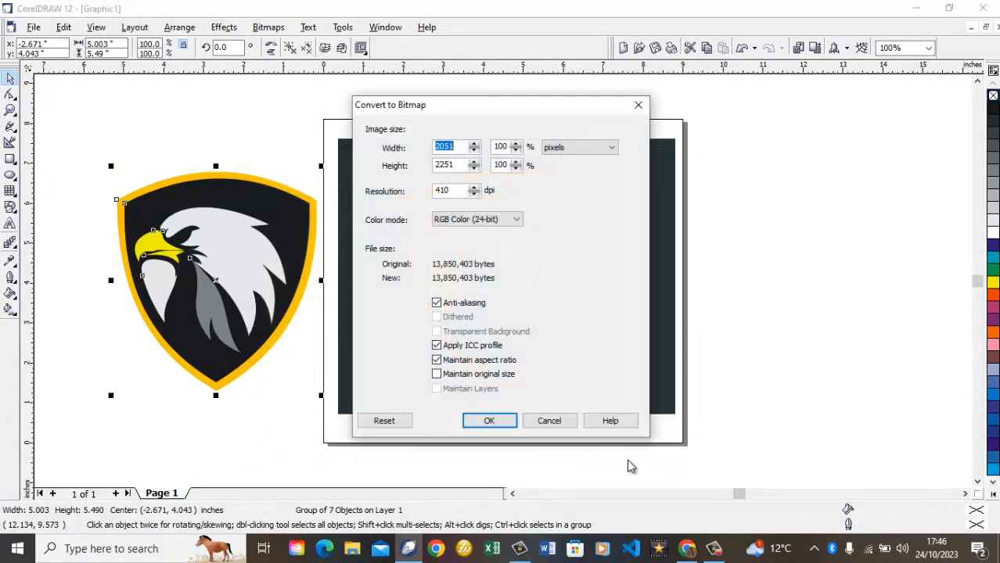
{"action": "left_click", "coordinate": [488, 422]}
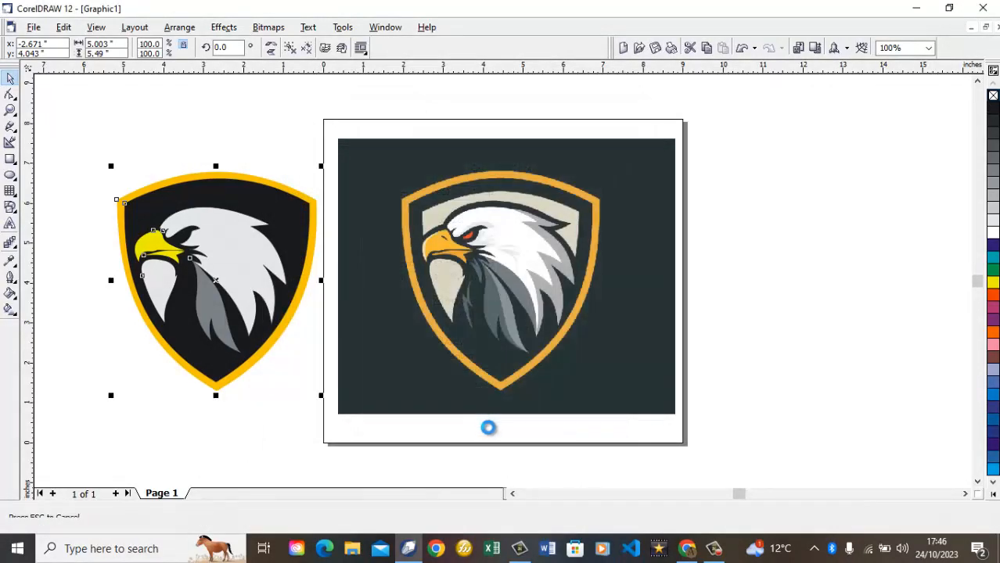
{"action": "left_click", "coordinate": [501, 384]}
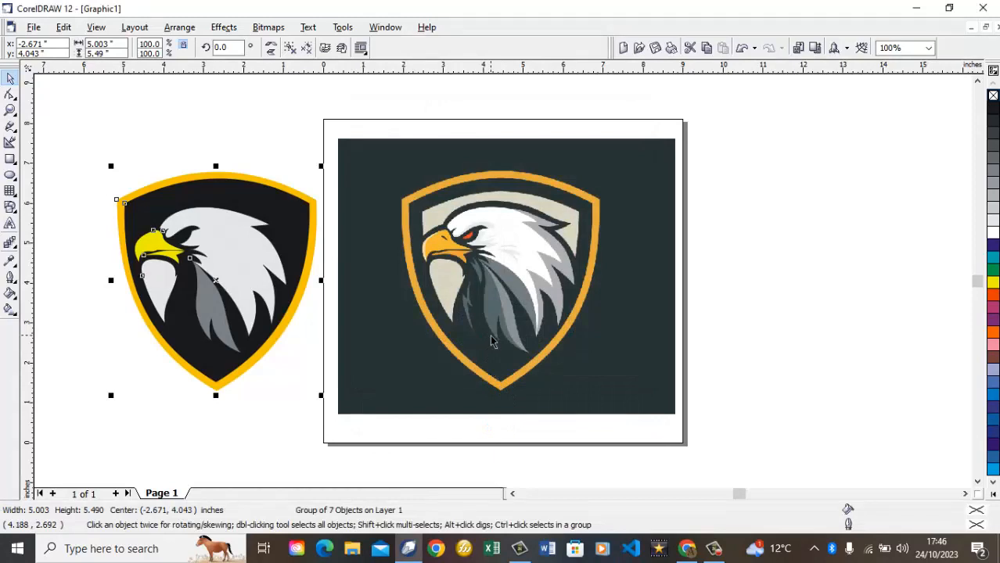
Group all parts of the redrawn logo and move the group right of the reference picture, centred at about x 10.3, y 3.8 in.
{"action": "left_click_drag", "start_coordinate": [77, 160], "coordinate": [337, 423]}
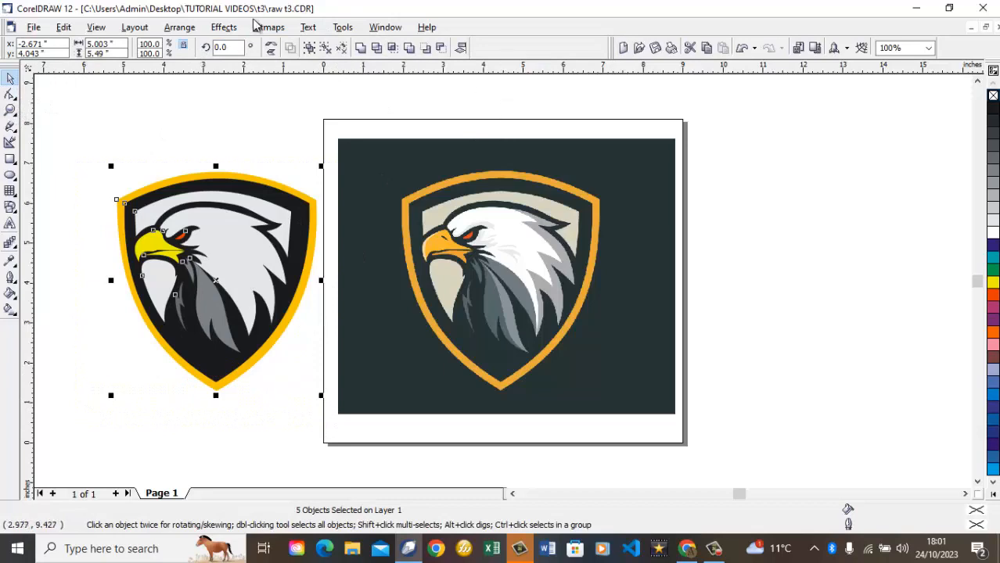
{"action": "left_click", "coordinate": [309, 48]}
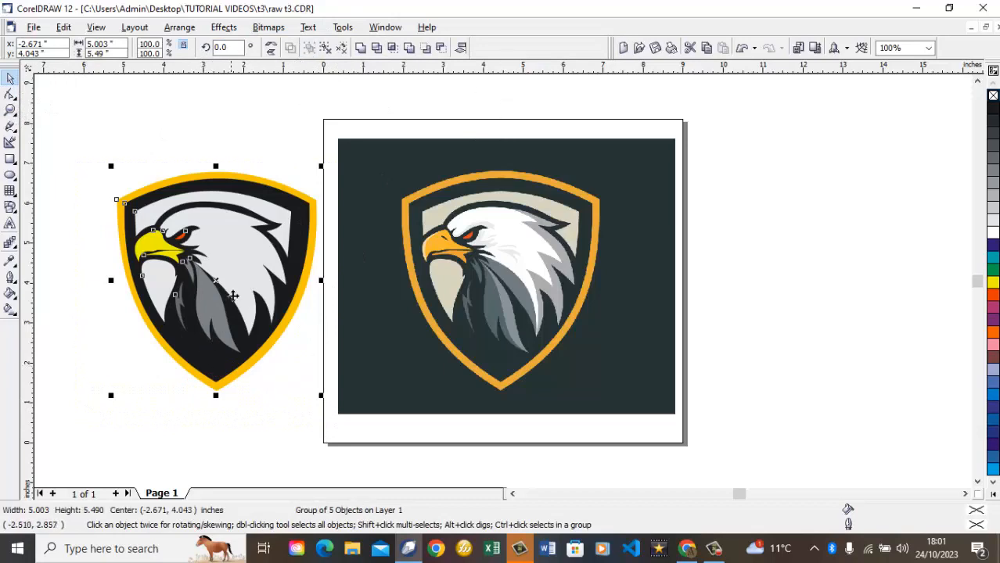
{"action": "left_click_drag", "start_coordinate": [228, 290], "coordinate": [735, 288]}
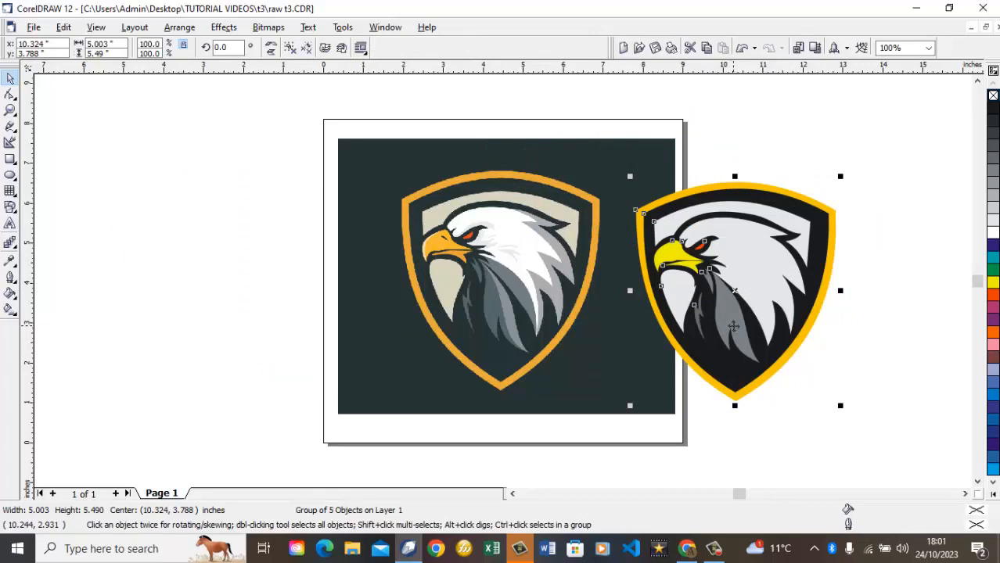
Select the moved logo group, ungroup it and deselect its parts.
{"action": "left_click", "coordinate": [893, 106]}
{"action": "left_click", "coordinate": [718, 209]}
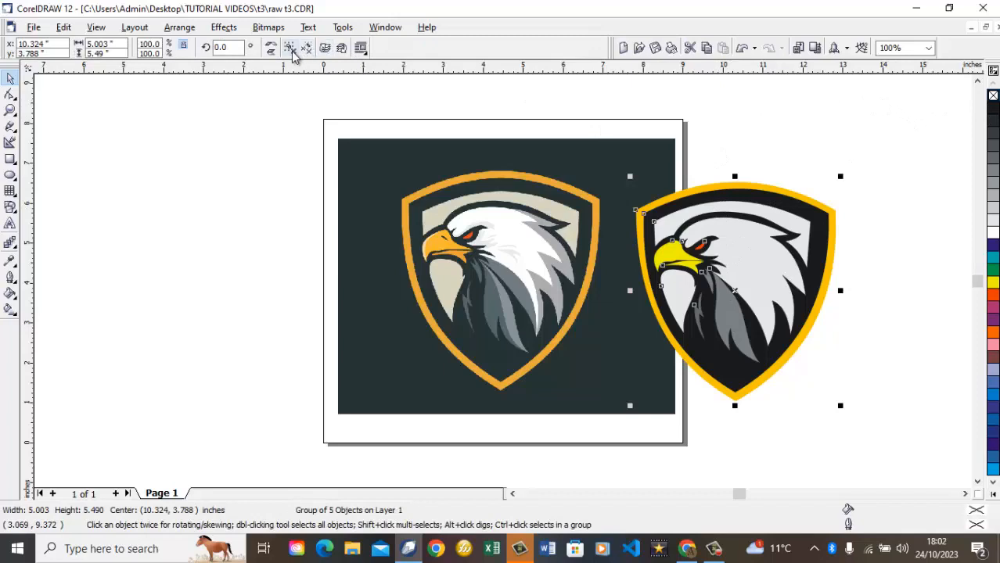
{"action": "left_click", "coordinate": [234, 129]}
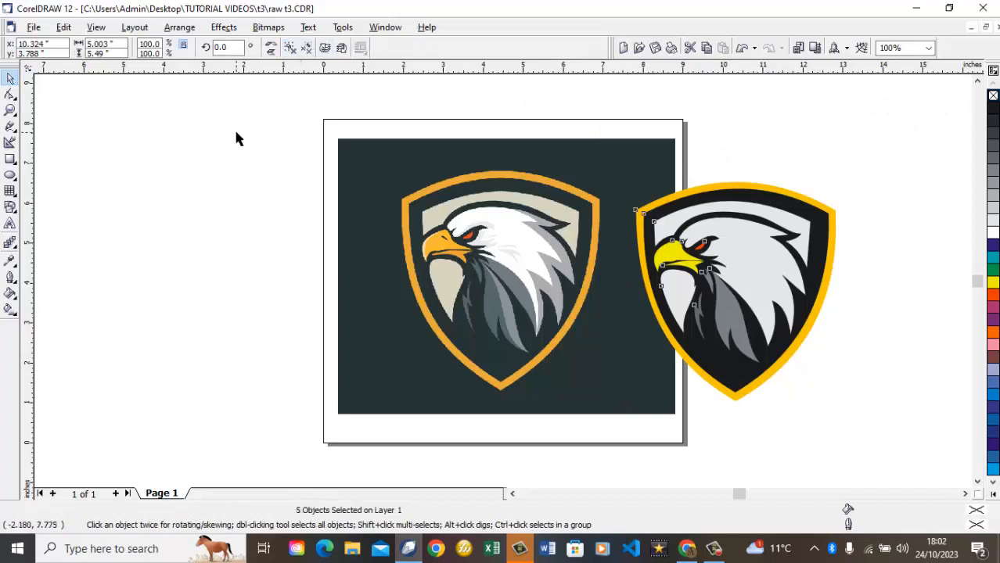
Try an orange-red fill on the nested shield and eagle group, undo it and ungroup its objects.
{"action": "left_click", "coordinate": [816, 204]}
{"action": "left_click", "coordinate": [992, 294]}
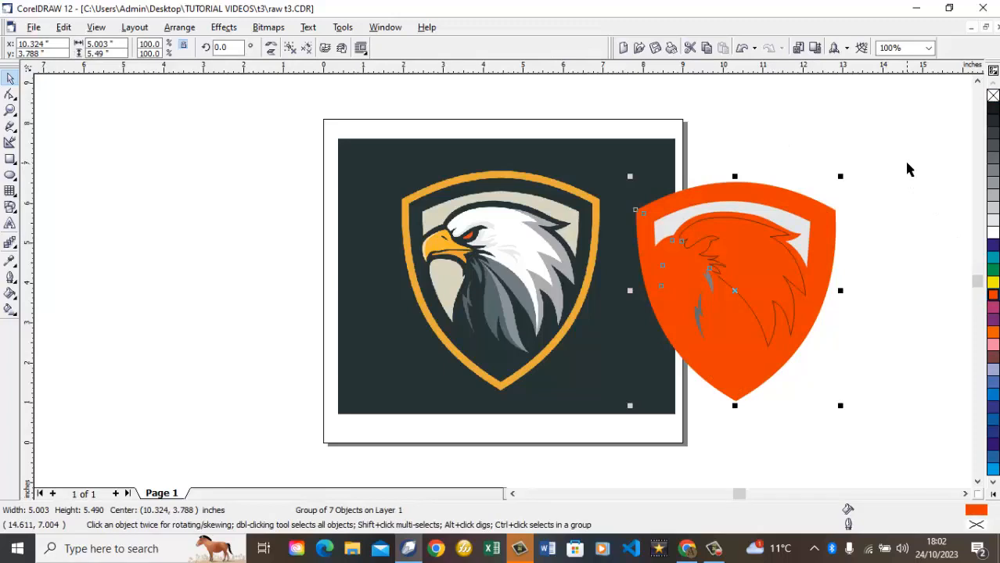
{"action": "key", "text": "ctrl+z"}
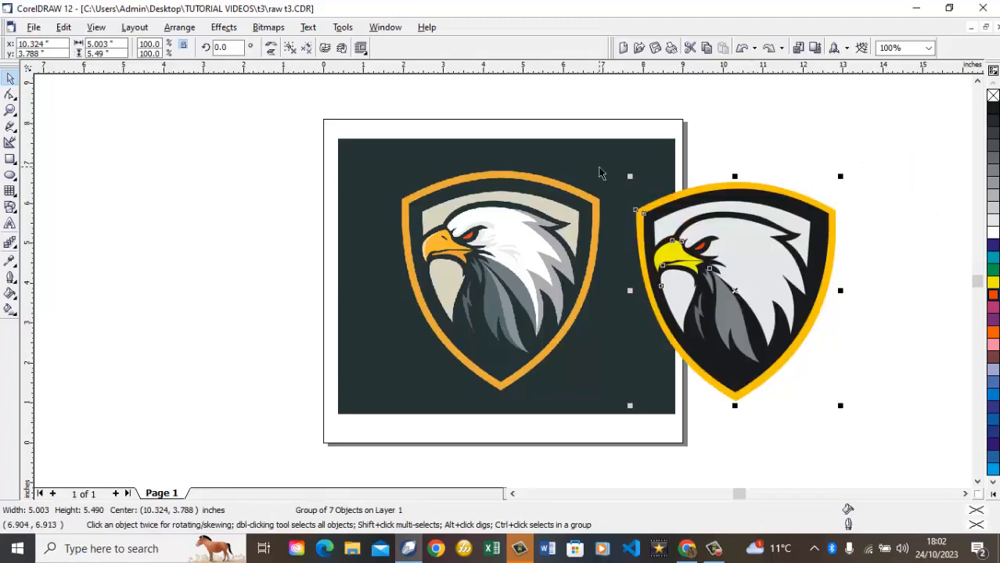
{"action": "left_click", "coordinate": [291, 49]}
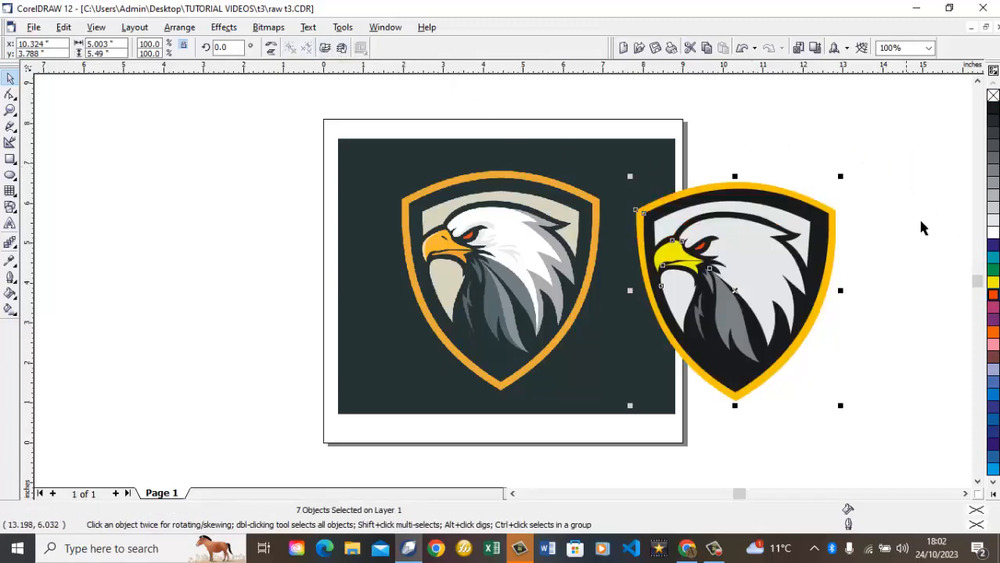
Fill the outer shield border of the redrawn logo with orange-red and deselect it.
{"action": "left_click", "coordinate": [903, 146]}
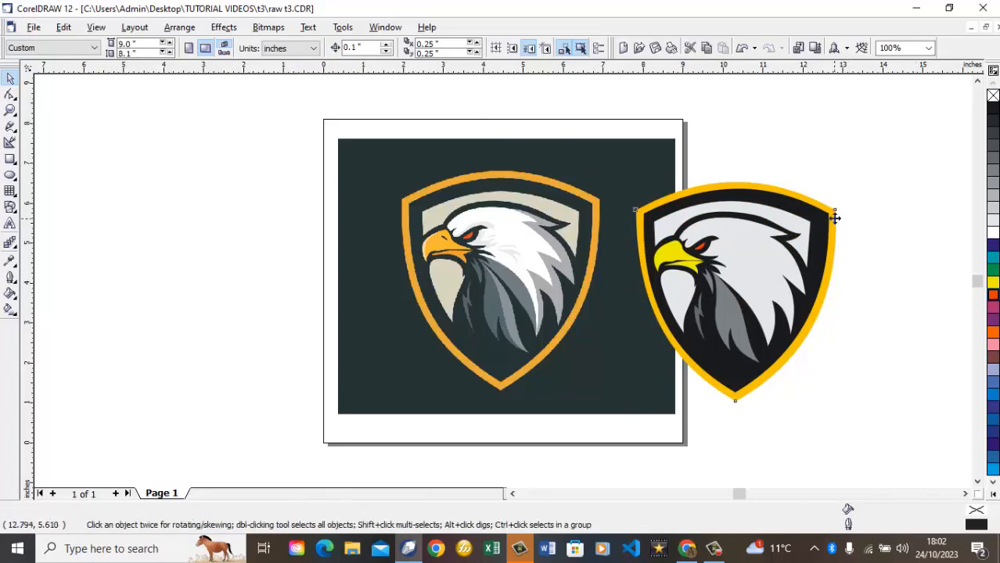
{"action": "left_click", "coordinate": [835, 219]}
{"action": "left_click", "coordinate": [992, 295]}
{"action": "left_click", "coordinate": [878, 185]}
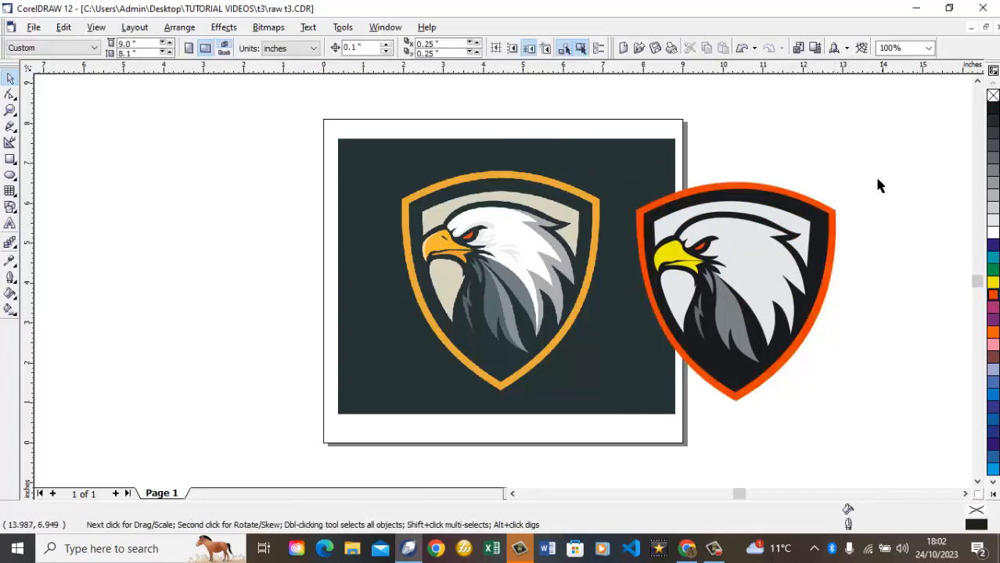
Fill the redrawn eagle's head feathers with teal and the light shield panel above the head with medium grey.
{"action": "left_click", "coordinate": [745, 228]}
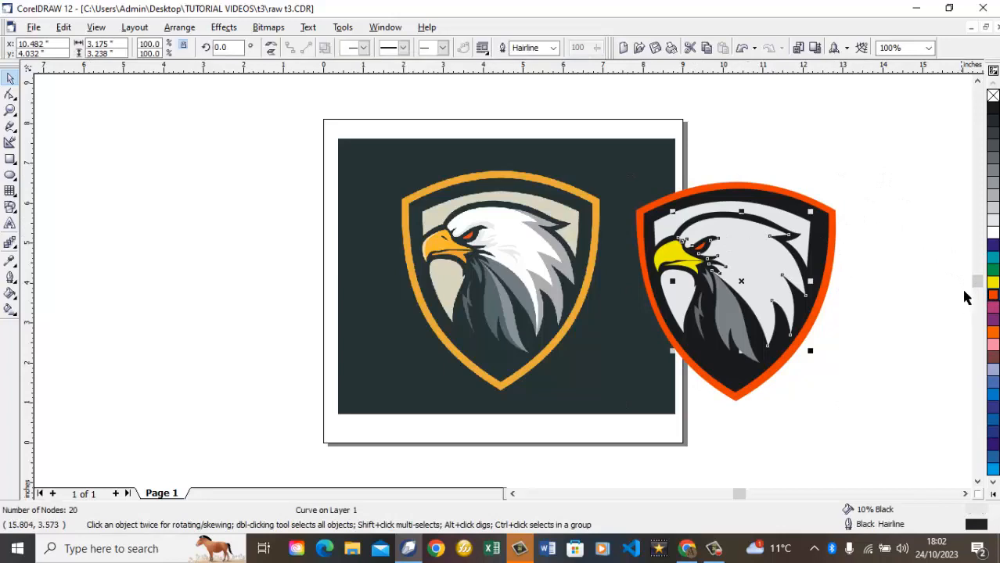
{"action": "left_click", "coordinate": [992, 256]}
{"action": "left_click", "coordinate": [748, 179]}
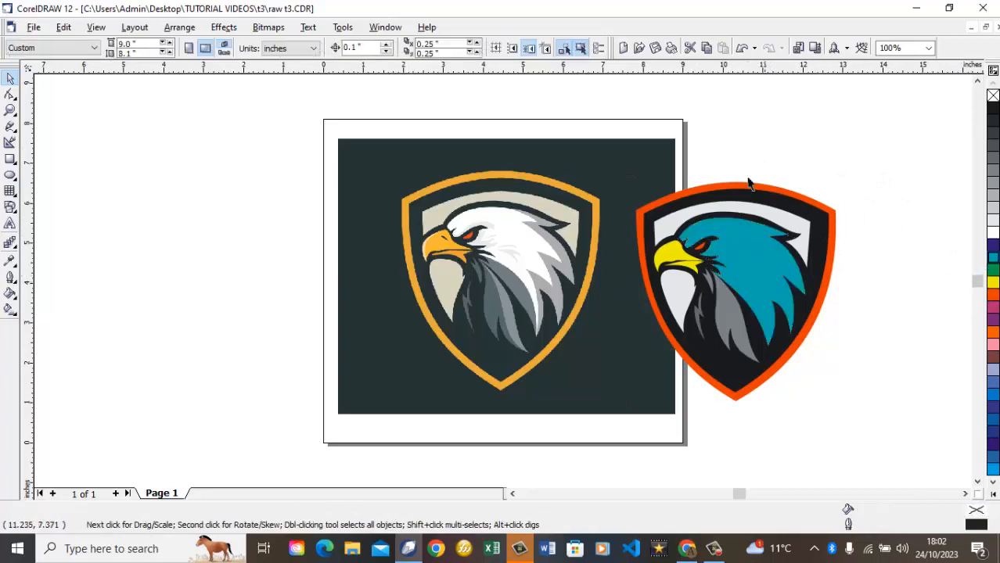
{"action": "left_click", "coordinate": [708, 209]}
{"action": "left_click", "coordinate": [993, 190]}
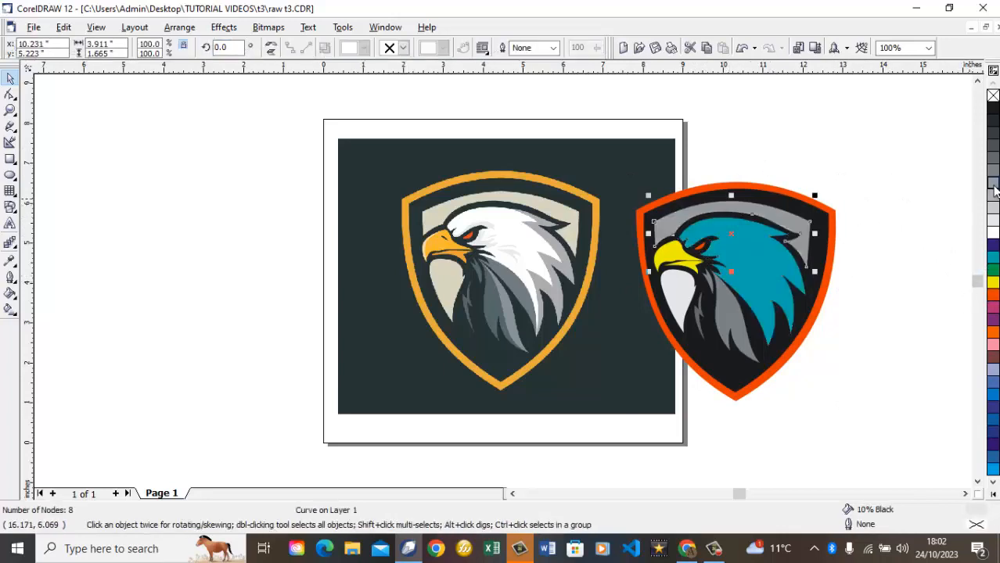
Move the reference picture left, away from the redrawn logo, centred at about x 2.4, y 4.0 in.
{"action": "left_click_drag", "start_coordinate": [490, 222], "coordinate": [404, 228]}
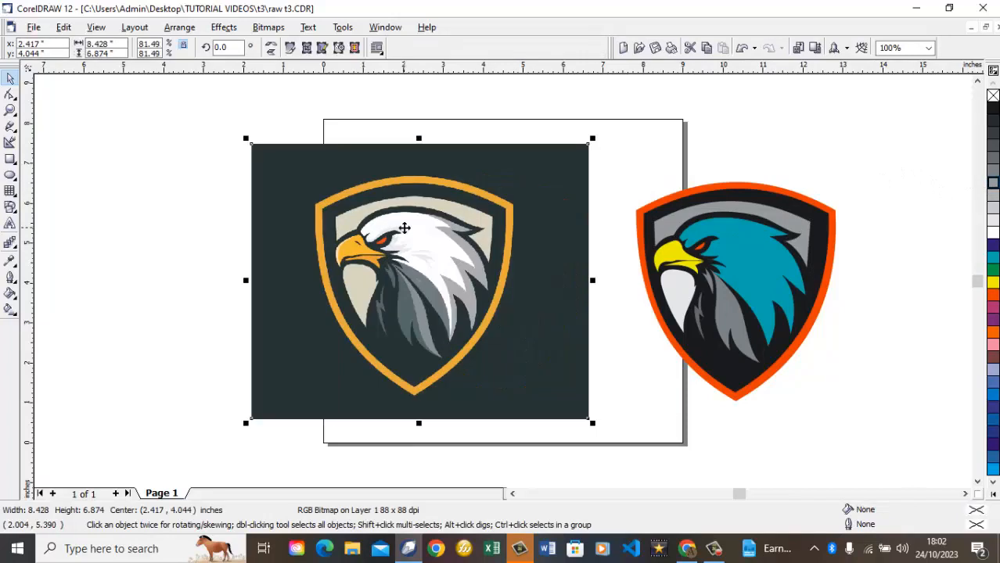